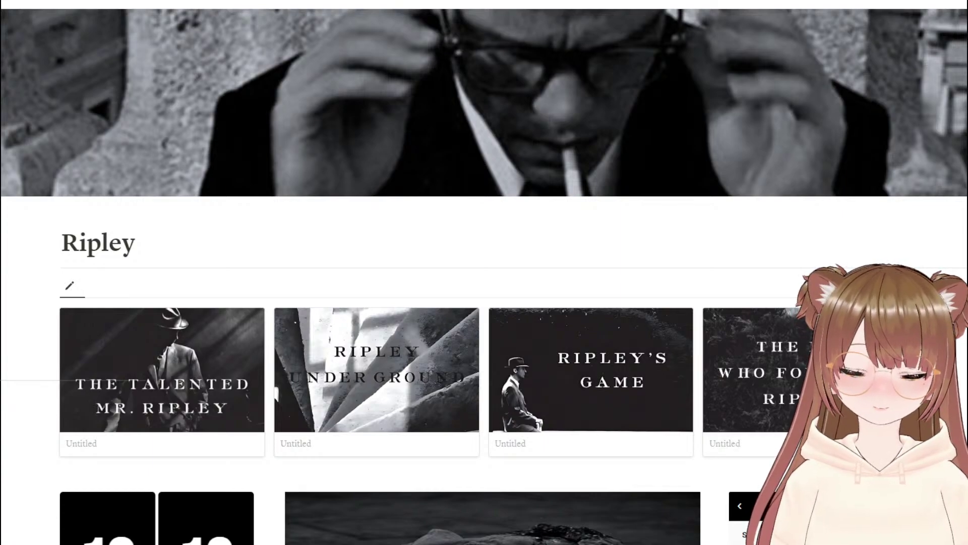
# Step: Look over the Ripley page, from its cover and book gallery down to the clock, Daily Schedule table and calendar
pyautogui.scroll(-3, 609, 204)
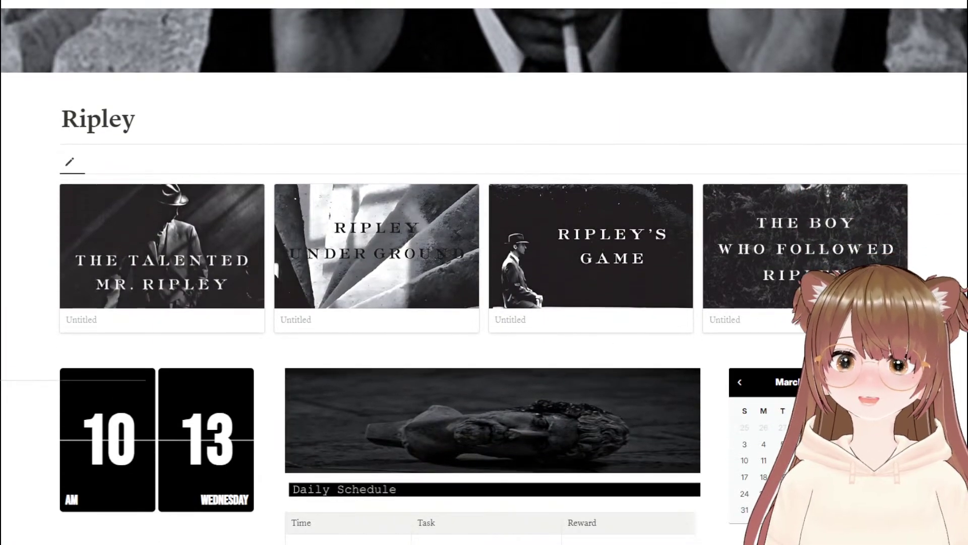
pyautogui.scroll(-3, 608, 205)
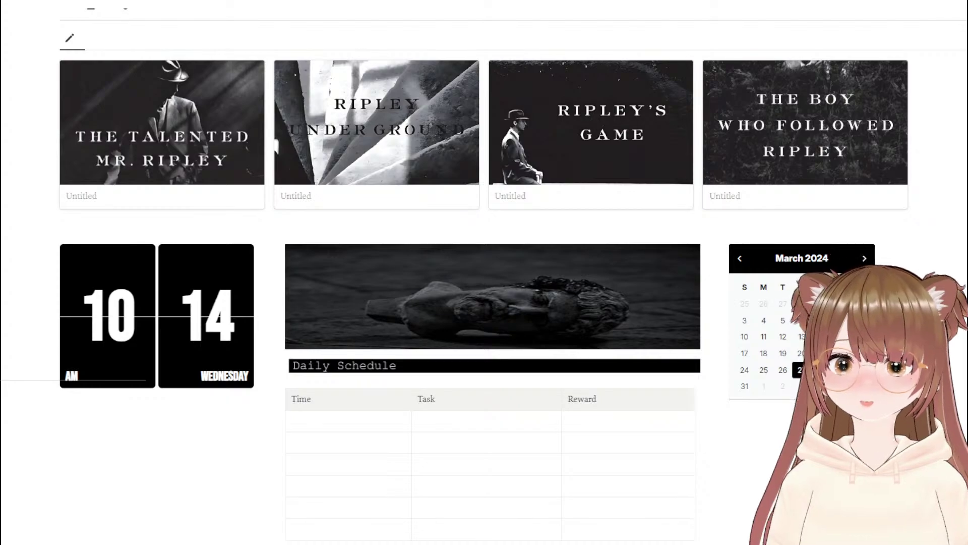
pyautogui.scroll(-3, 538, 233)
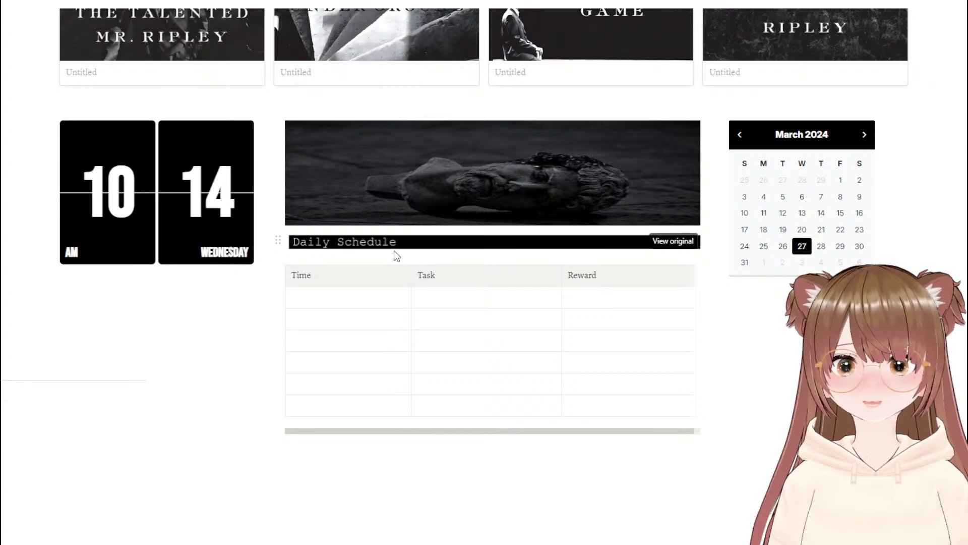
pyautogui.scroll(4, 411, 259)
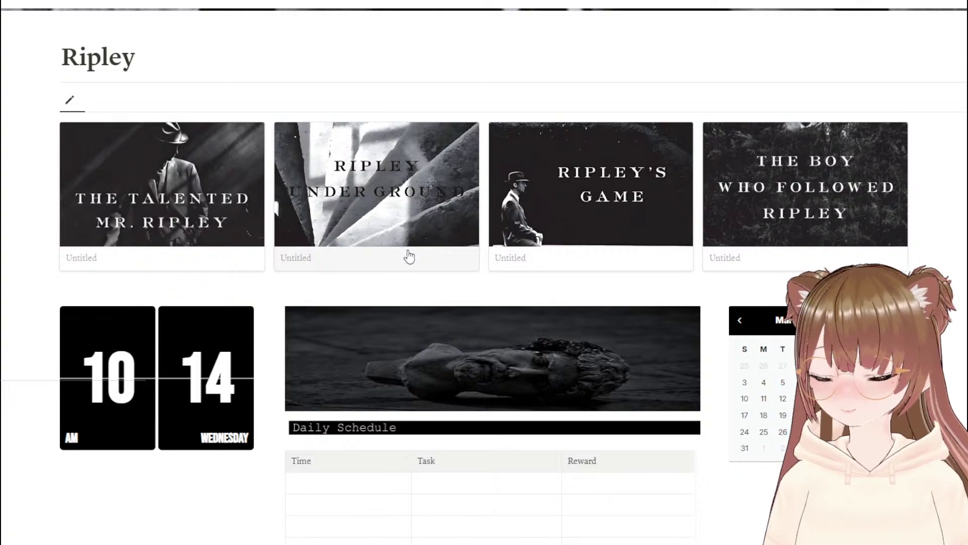
pyautogui.scroll(4, 410, 255)
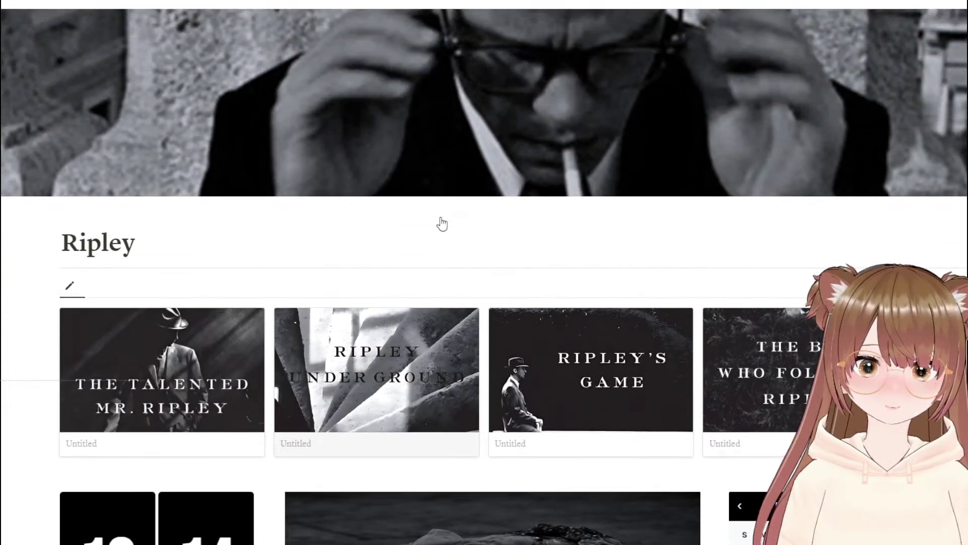
pyautogui.scroll(-2, 441, 216)
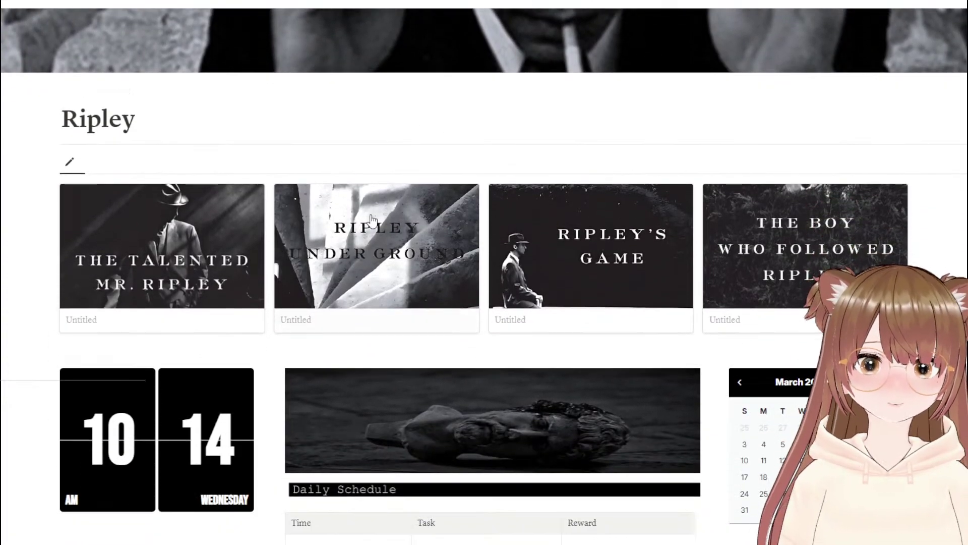
pyautogui.moveTo(62, 119); pyautogui.dragTo(135, 122)
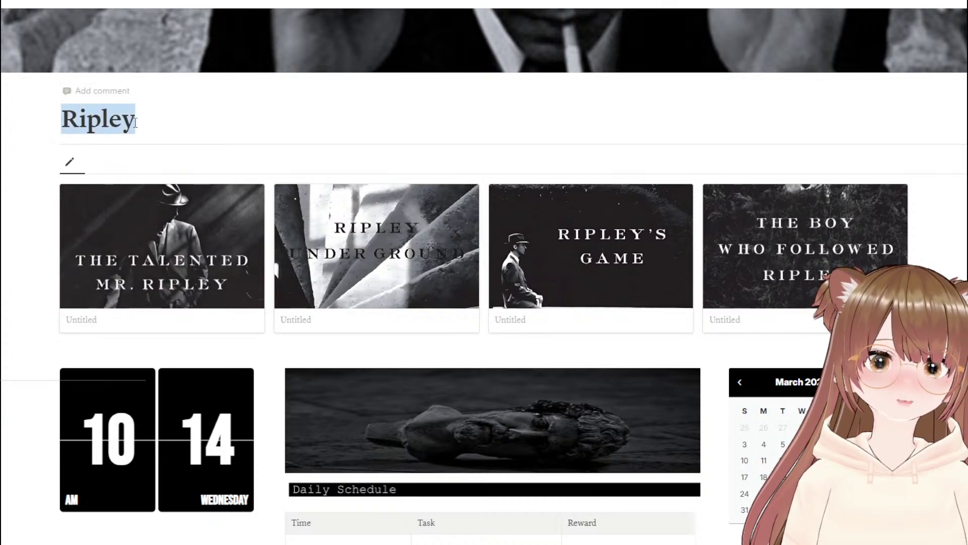
pyautogui.click(155, 129)
pyautogui.scroll(-5, 106, 143)
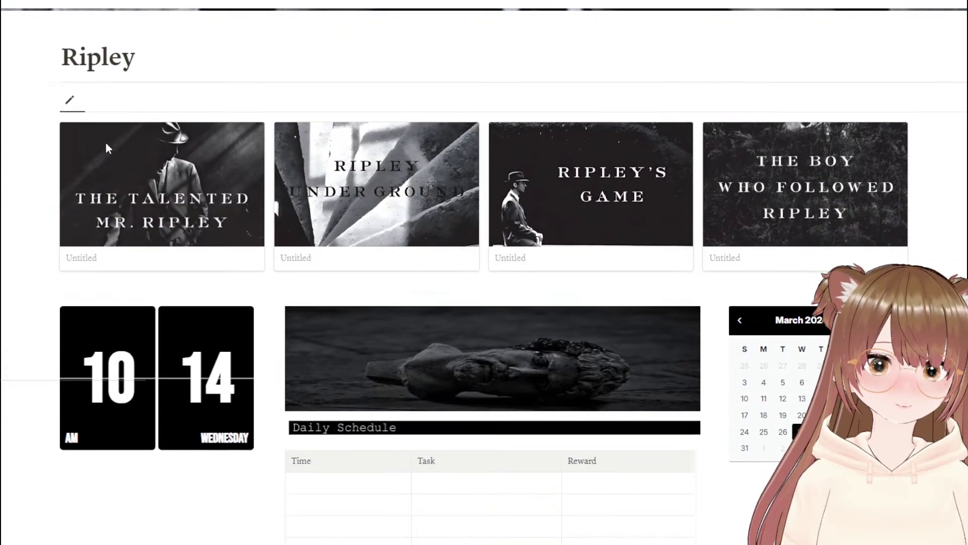
pyautogui.scroll(-1, 340, 147)
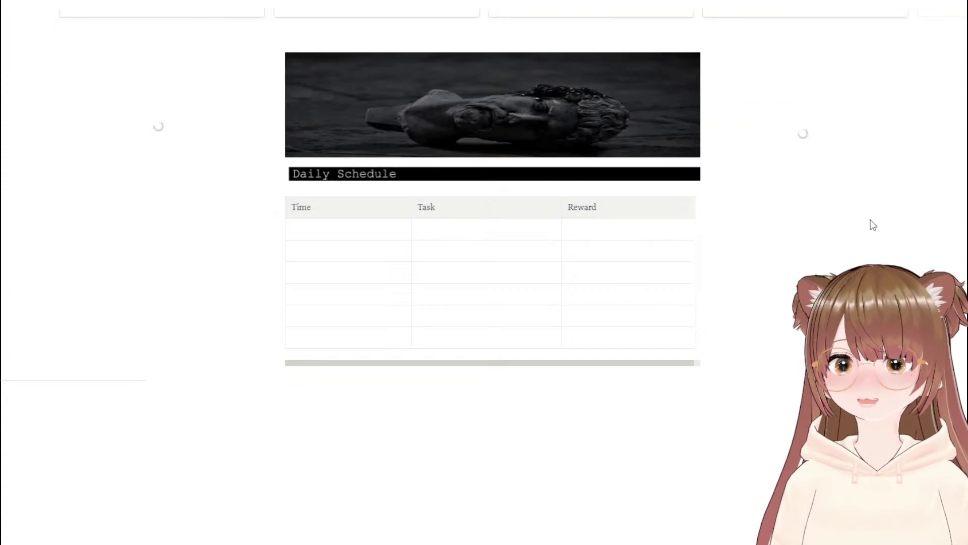
pyautogui.scroll(7, 736, 211)
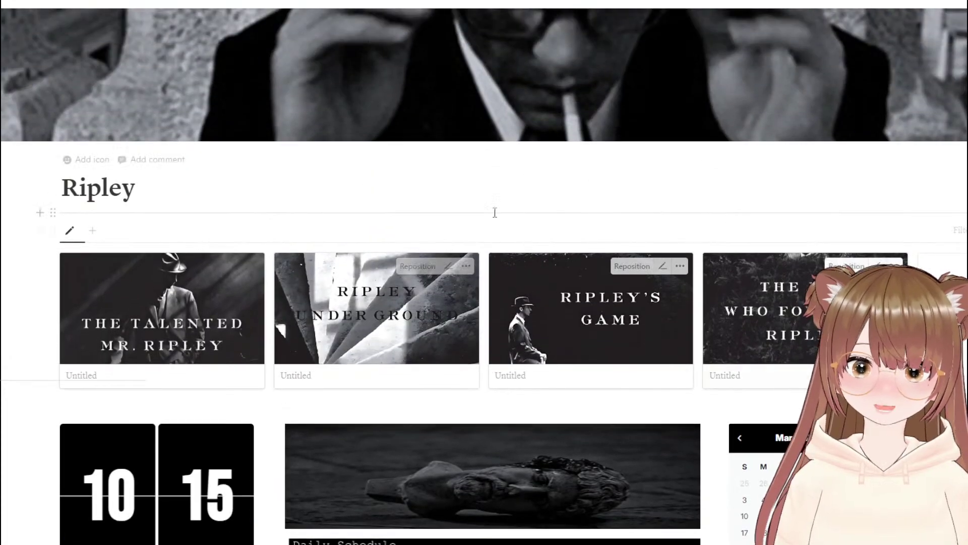
# Step: Fill the first row of the Daily Schedule table with the task "Writing (2 hours)" and the reward "50 pts"
pyautogui.scroll(-4, 756, 242)
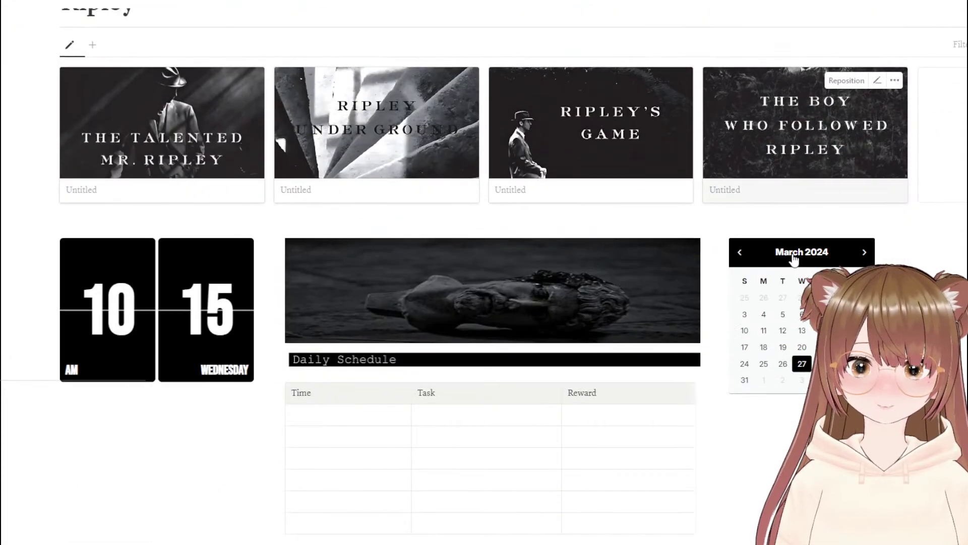
pyautogui.scroll(-3, 781, 299)
pyautogui.click(505, 291)
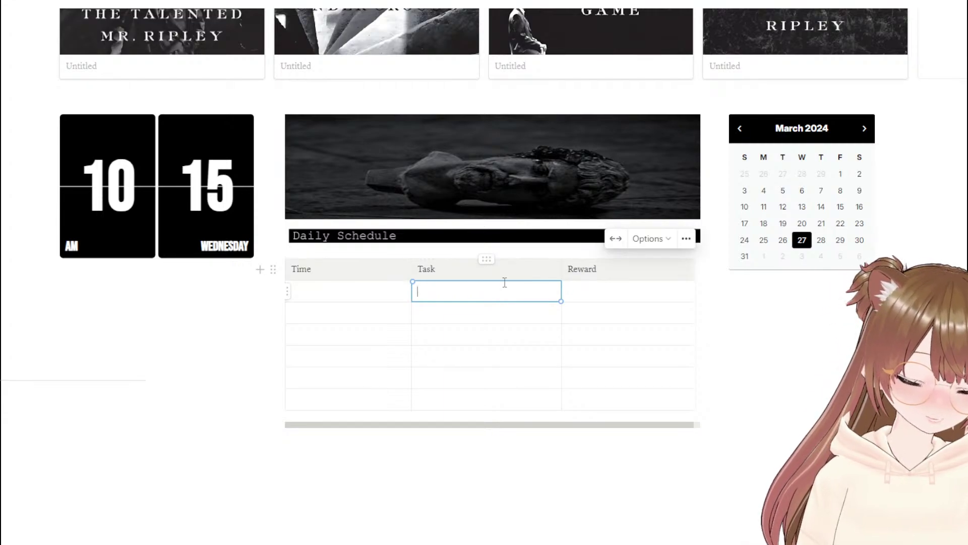
pyautogui.write('Writin')
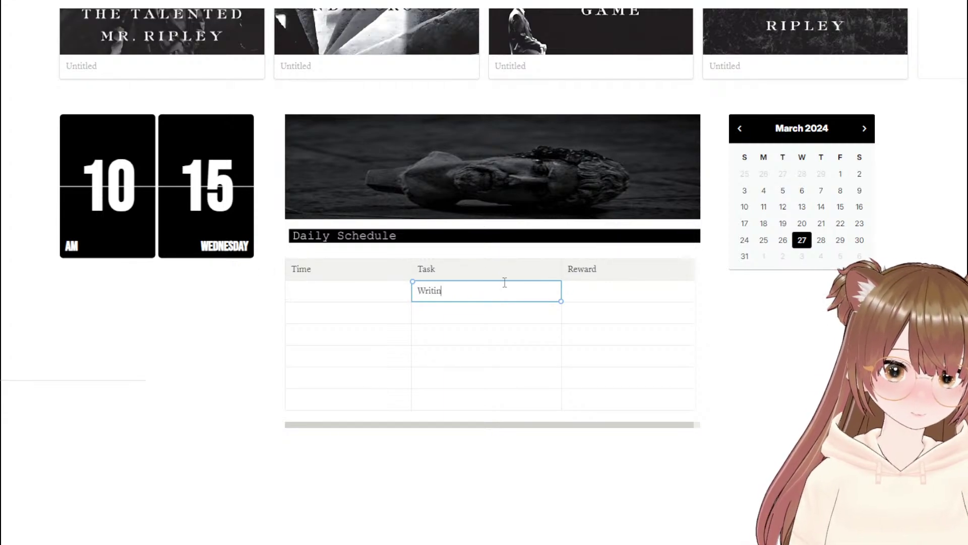
pyautogui.write('g (')
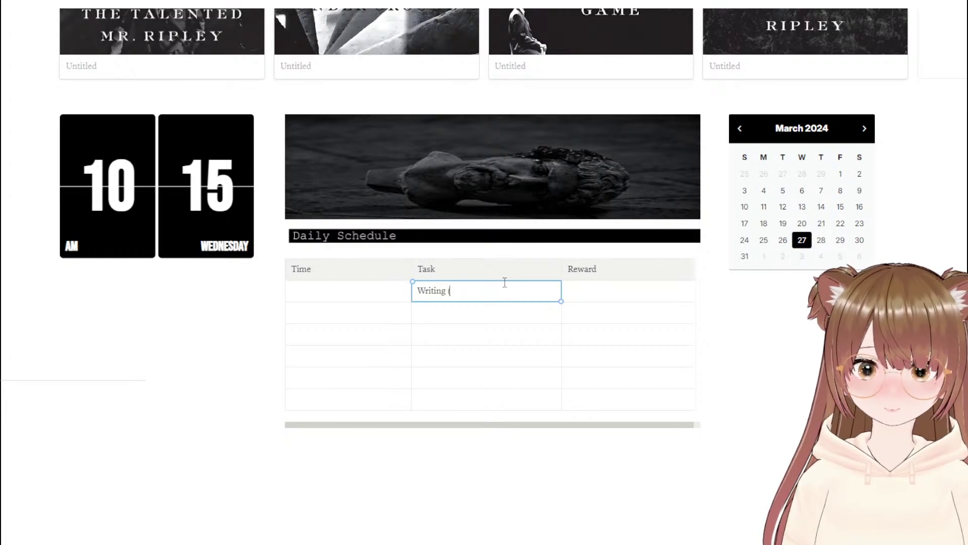
pyautogui.write('2 hou')
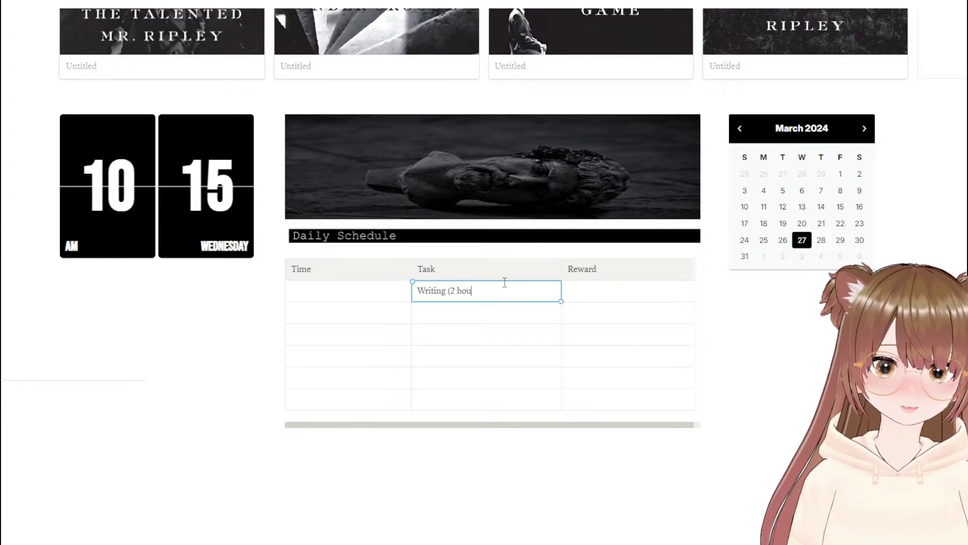
pyautogui.write('rs)')
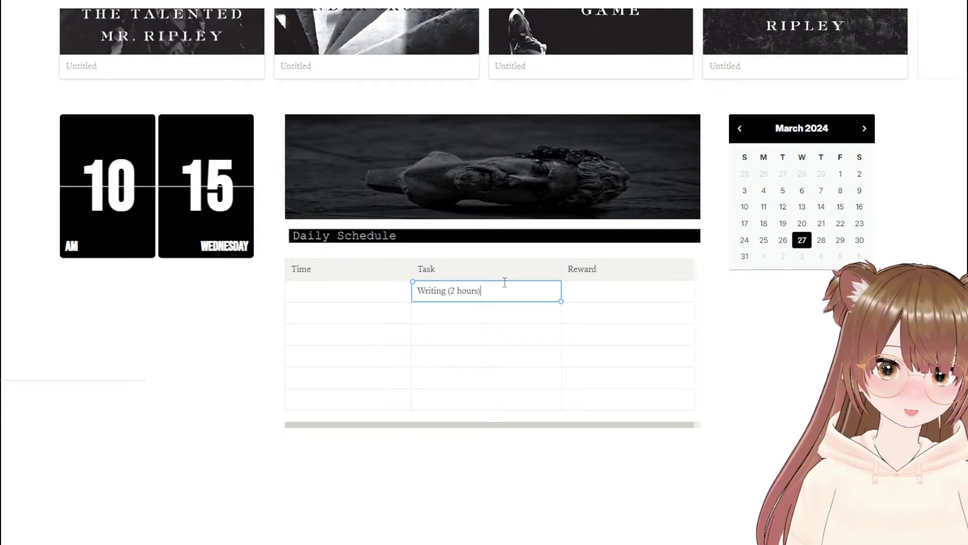
pyautogui.click(585, 292)
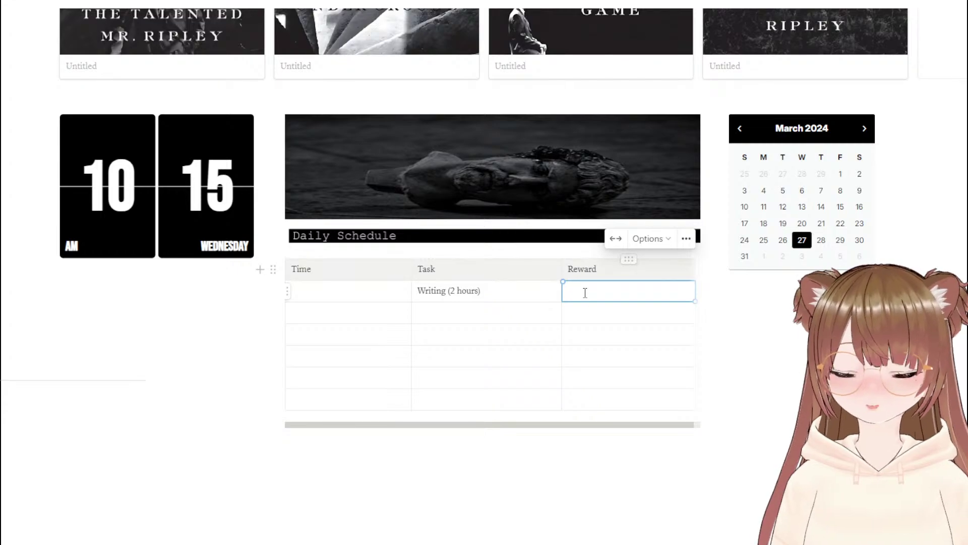
pyautogui.write('50 pts')
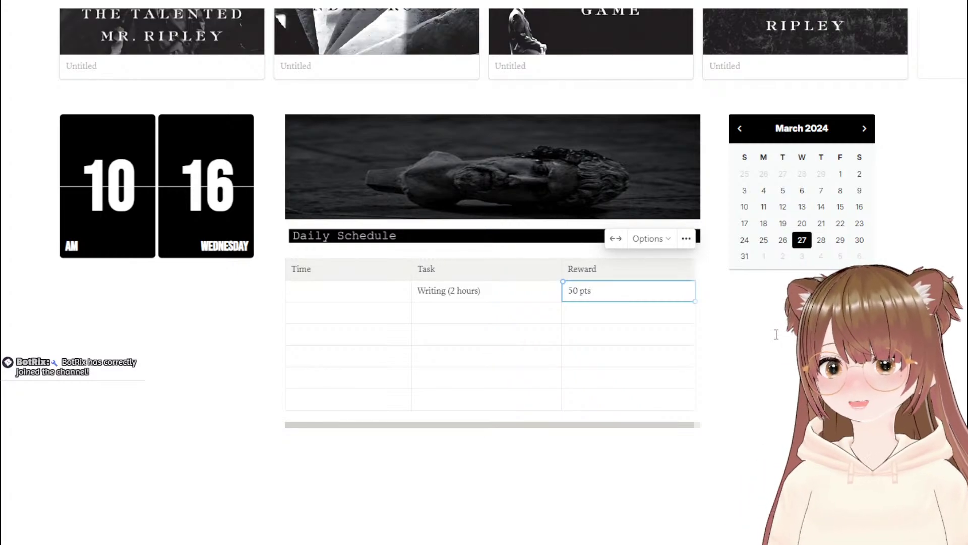
pyautogui.scroll(6, 732, 323)
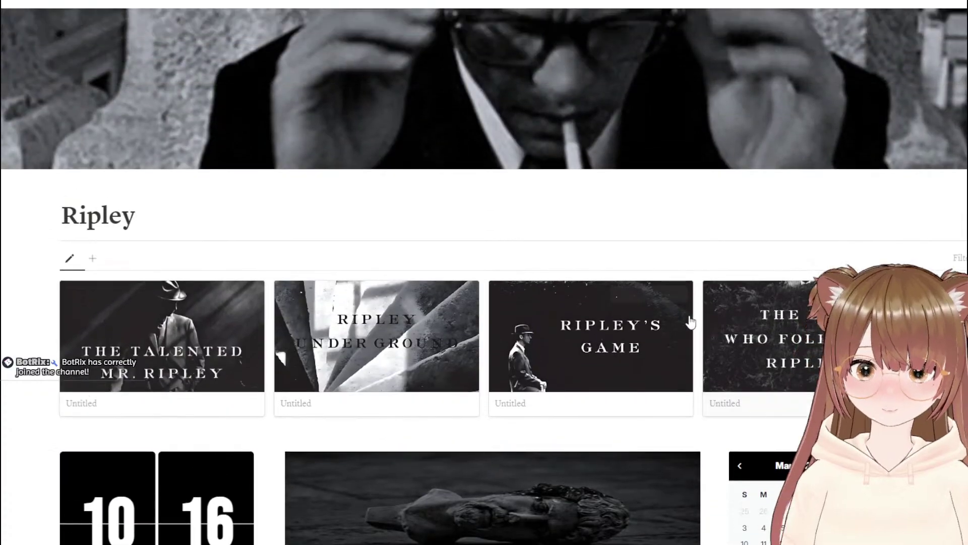
pyautogui.scroll(-3, 687, 320)
pyautogui.scroll(-4, 681, 318)
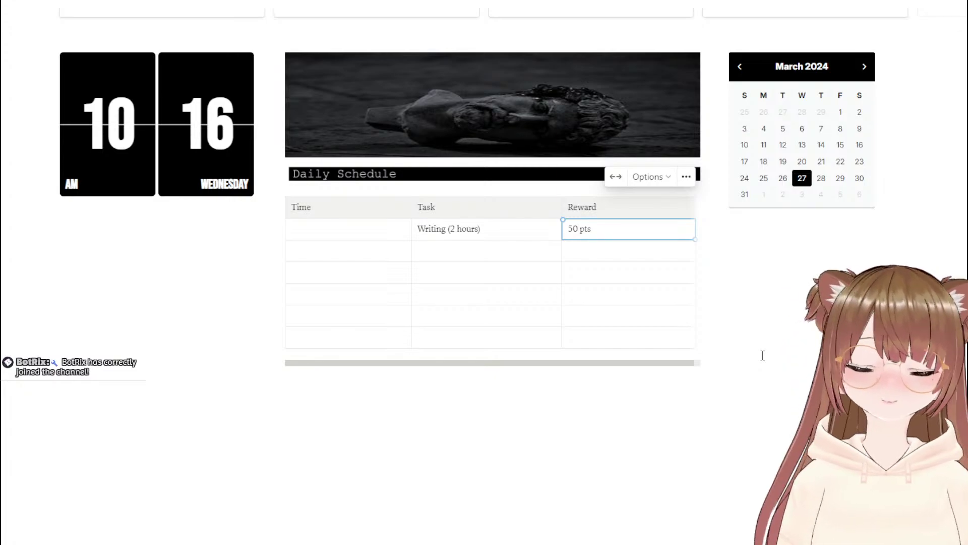
pyautogui.scroll(8, 706, 333)
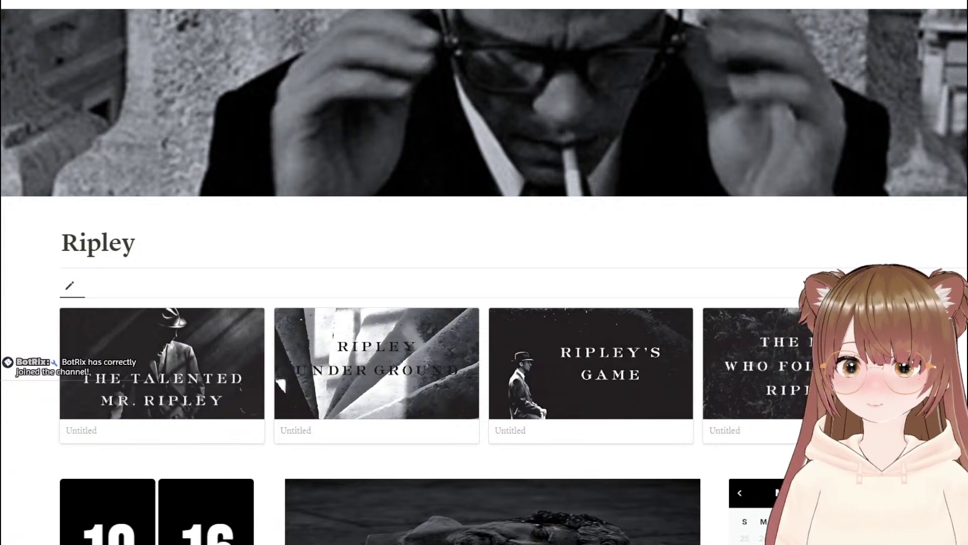
# Step: Try the copied Quote banner image in the empty block below the flip clock and delete it again
pyautogui.scroll(-8, 484, 303)
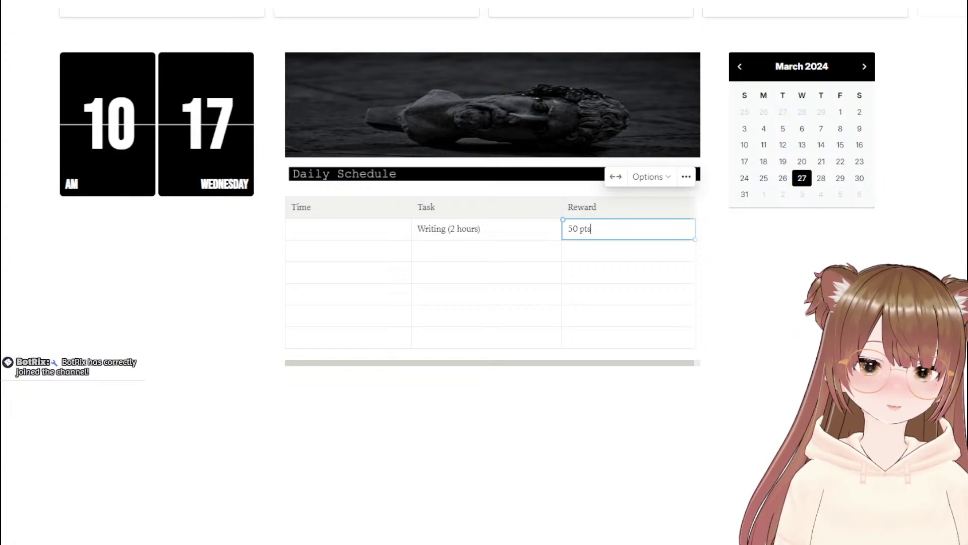
pyautogui.click(175, 224)
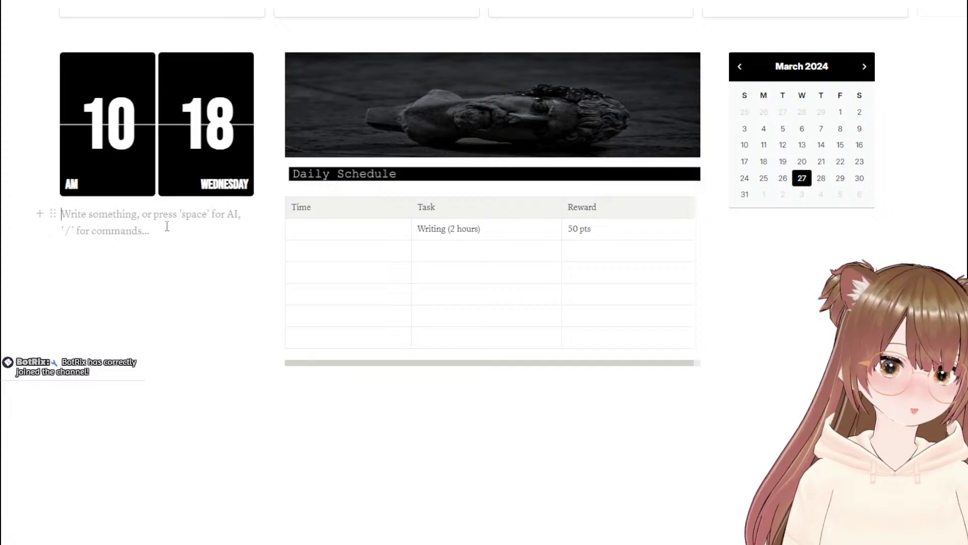
pyautogui.write('/')
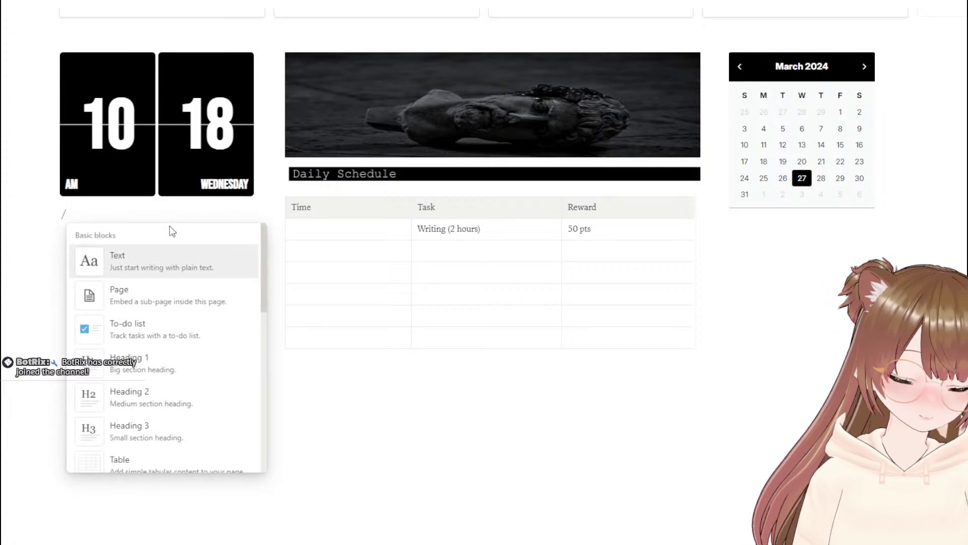
pyautogui.press('BackSpace')
pyautogui.write('/')
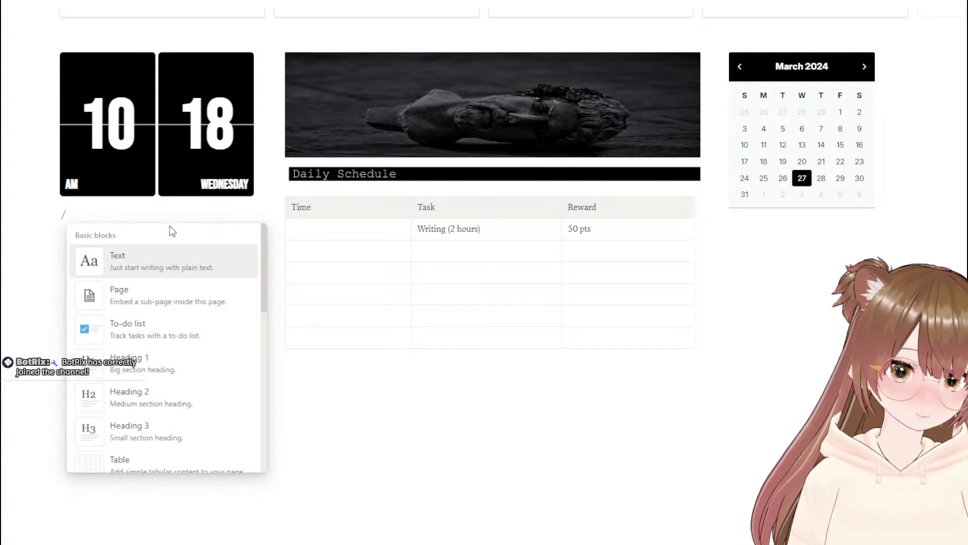
pyautogui.press('BackSpace')
pyautogui.hotkey('ctrl', 'v')
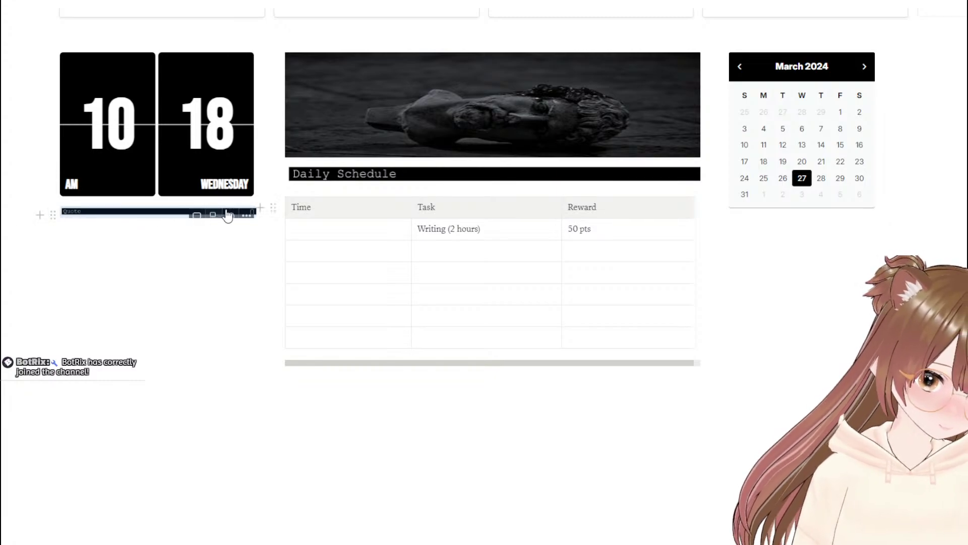
pyautogui.click(247, 216)
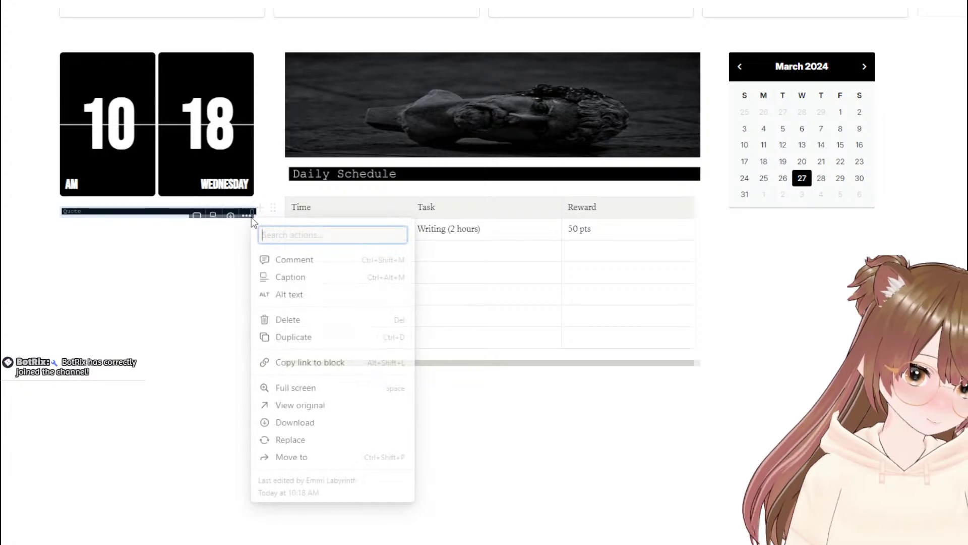
pyautogui.click(295, 319)
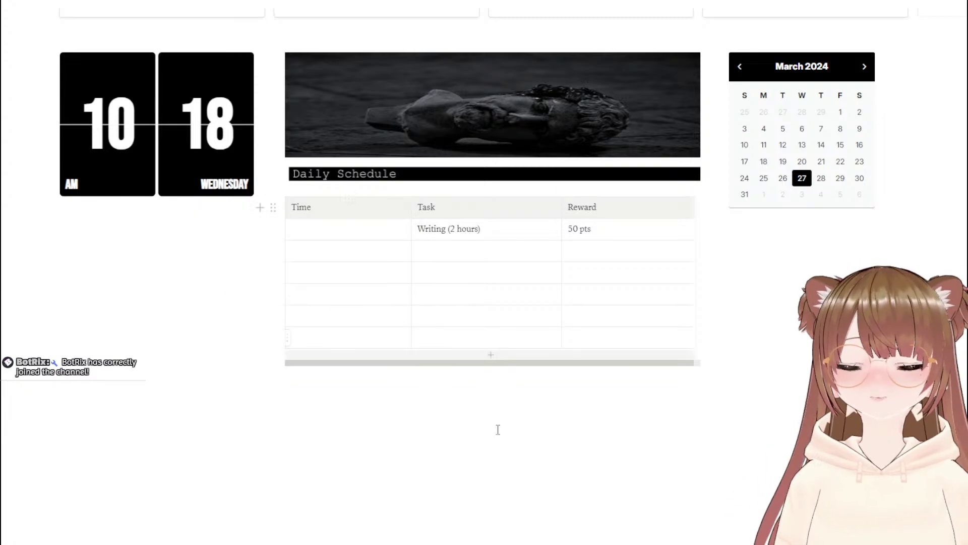
# Step: Paste another version of the Quote banner under the clock widget as a trial and remove it
pyautogui.scroll(3, 497, 428)
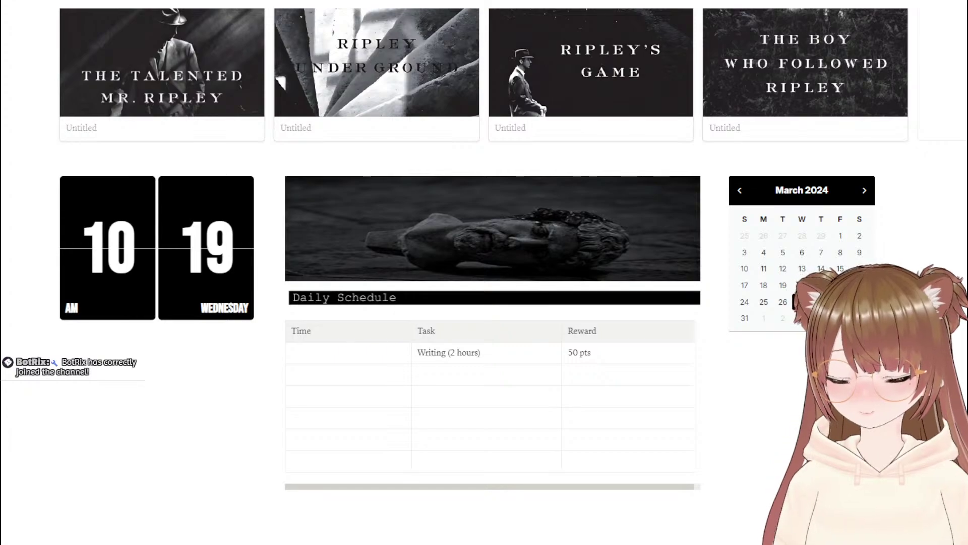
pyautogui.click(103, 347)
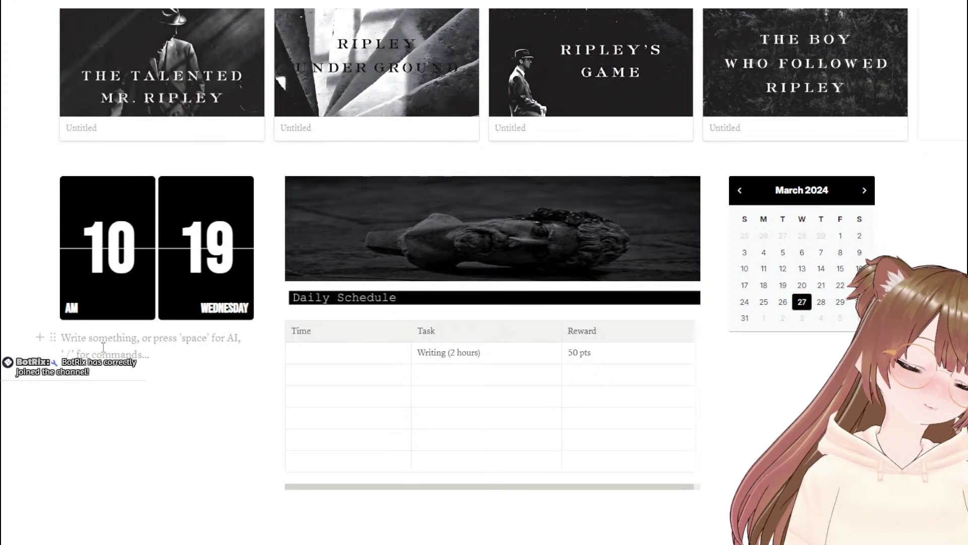
pyautogui.hotkey('ctrl', 'v')
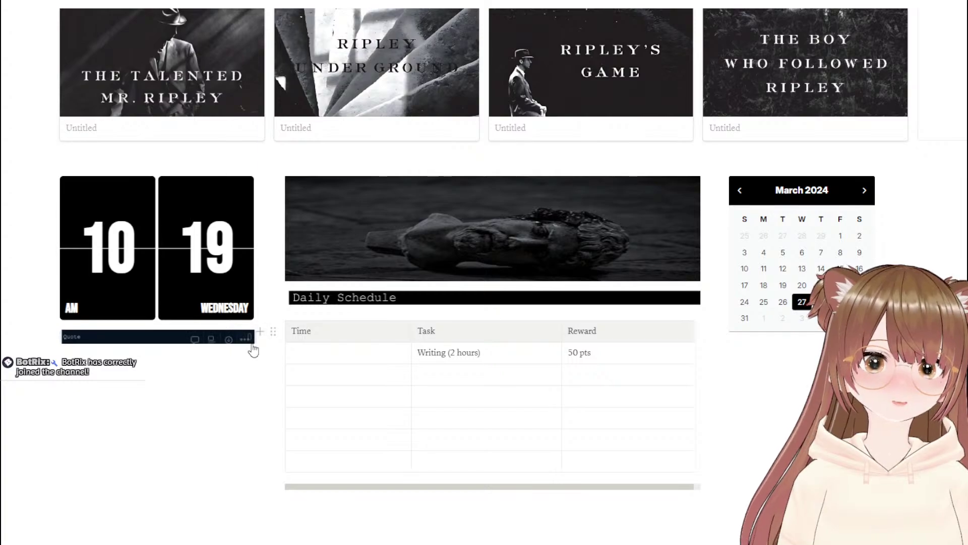
pyautogui.click(245, 338)
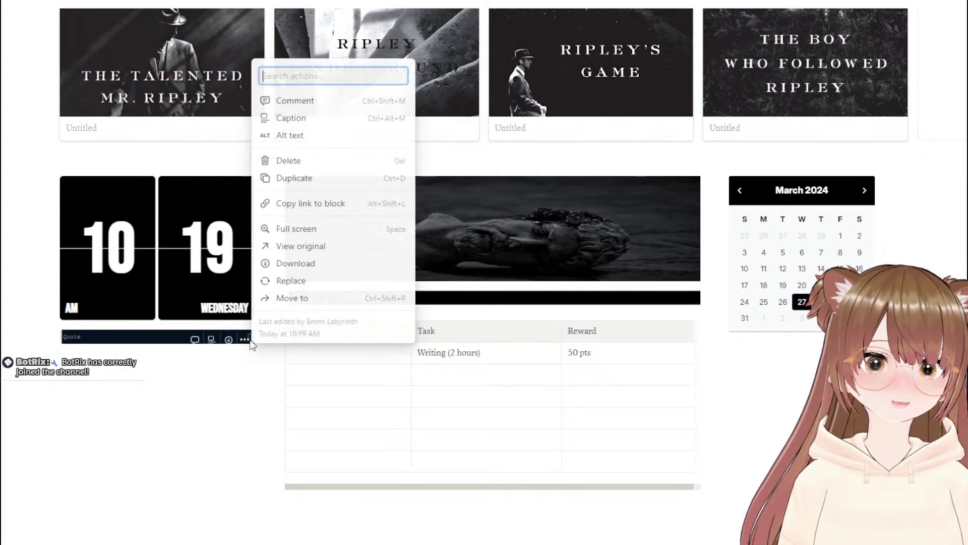
pyautogui.click(317, 161)
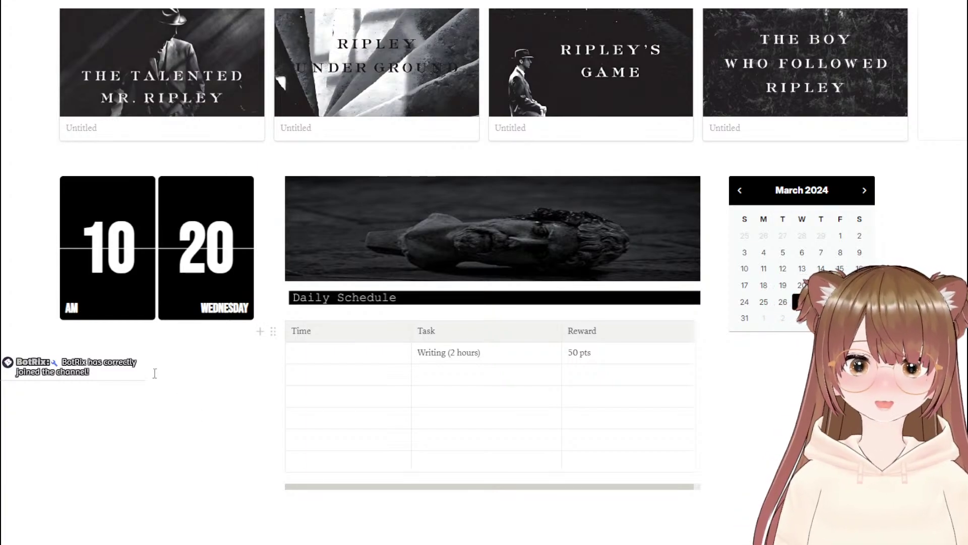
# Step: Insert the black Quote header image from the clipboard directly below the flip clock
pyautogui.click(154, 354)
pyautogui.hotkey('ctrl', 'v')
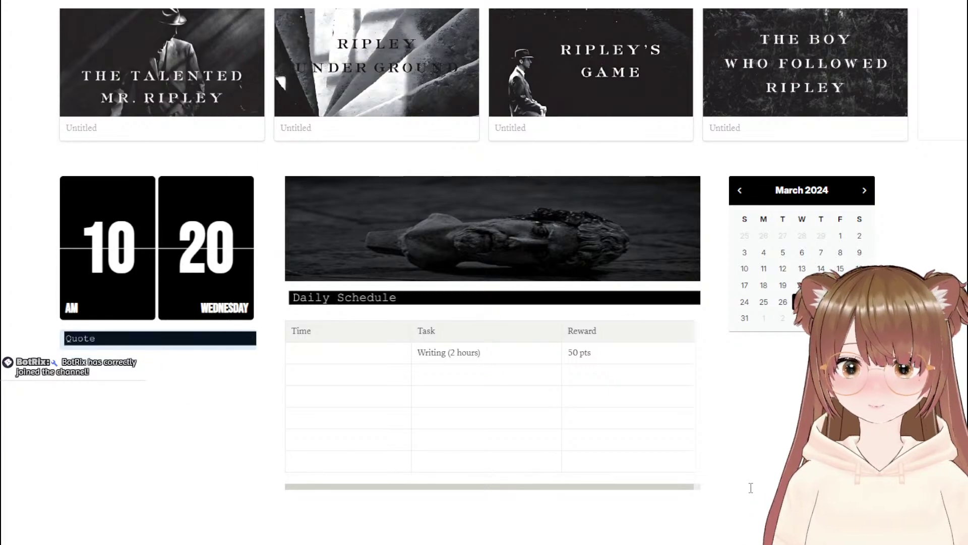
pyautogui.click(58, 454)
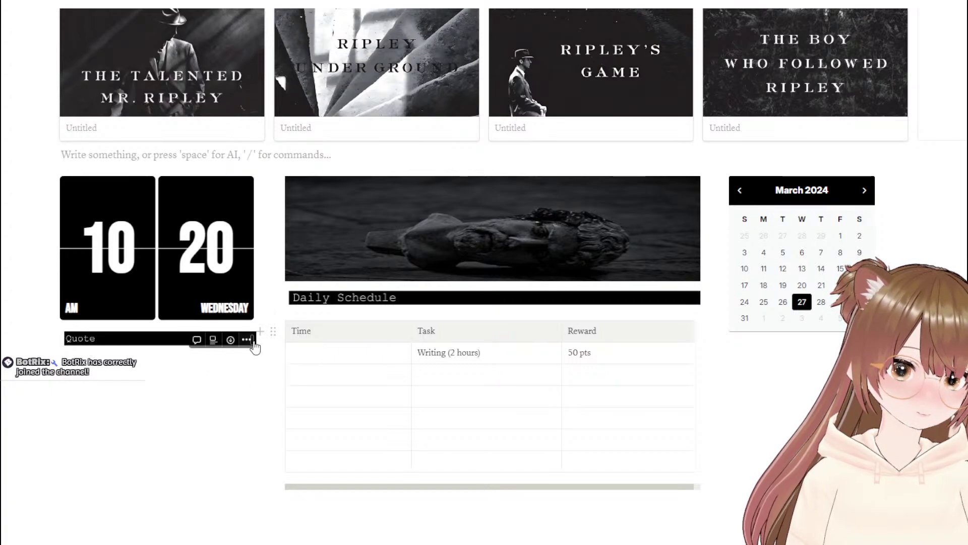
# Step: Add a Quote block in the empty space directly below the black Quote banner
pyautogui.moveTo(253, 341); pyautogui.dragTo(251, 340)
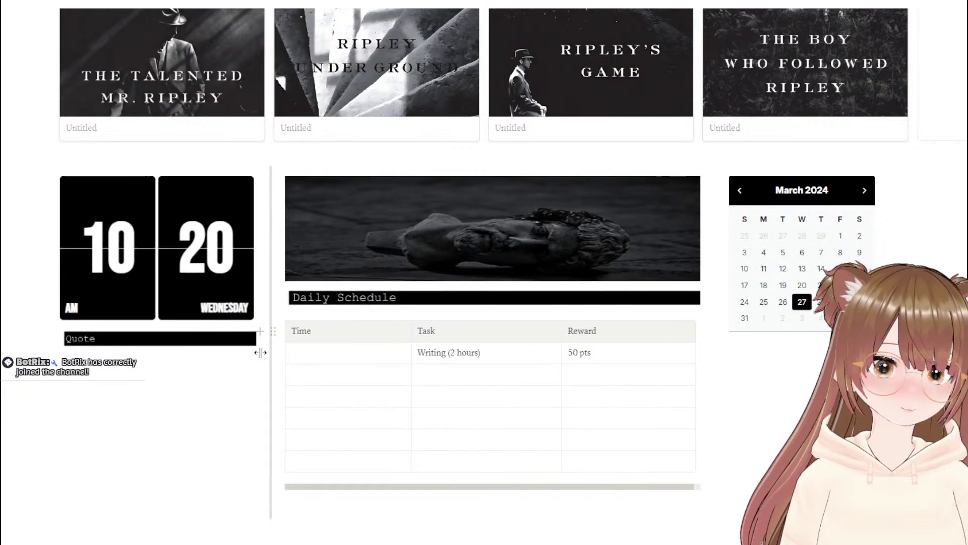
pyautogui.moveTo(261, 353); pyautogui.dragTo(260, 353)
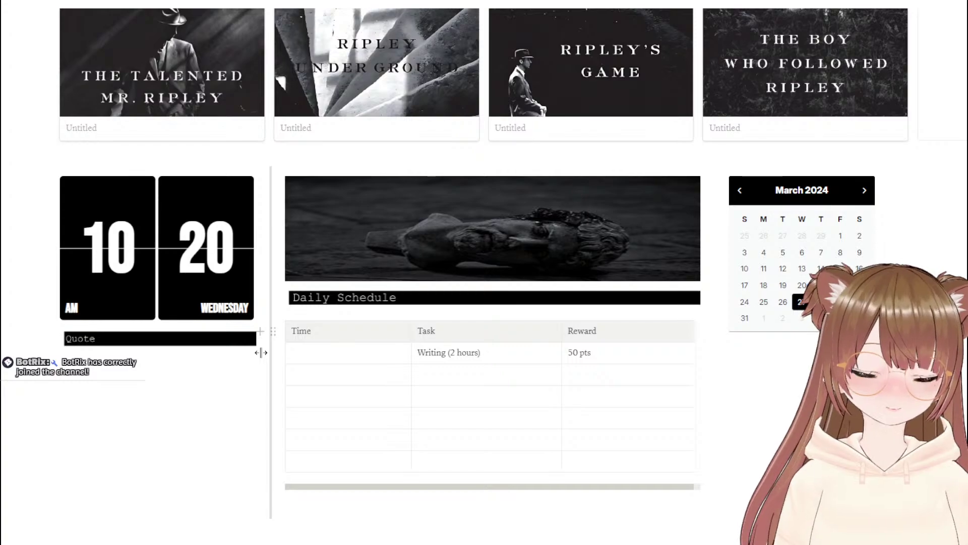
pyautogui.click(166, 384)
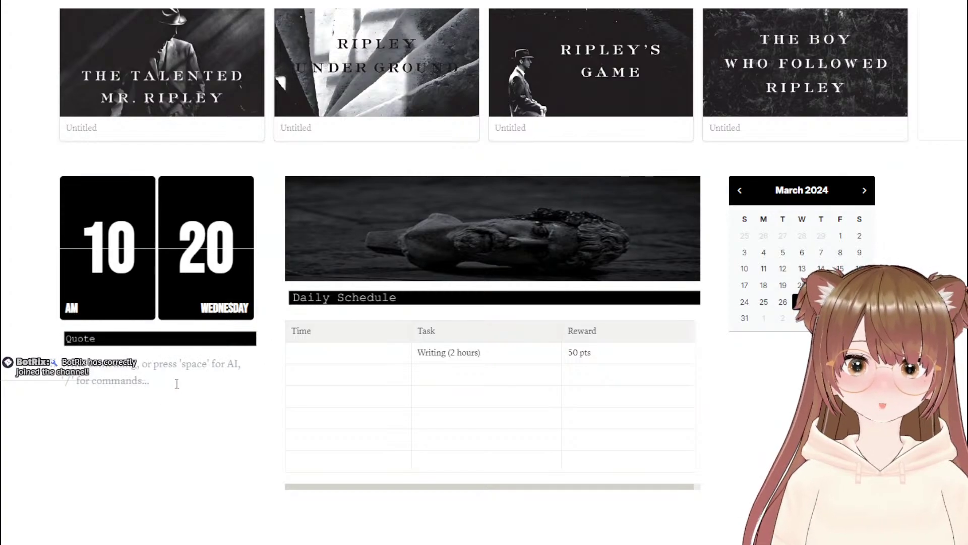
pyautogui.write('/q')
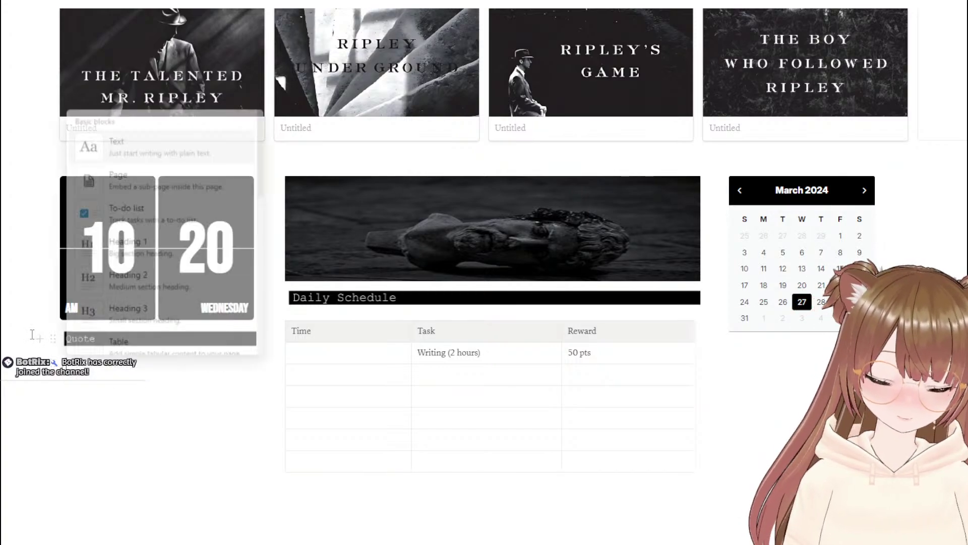
pyautogui.write('uo')
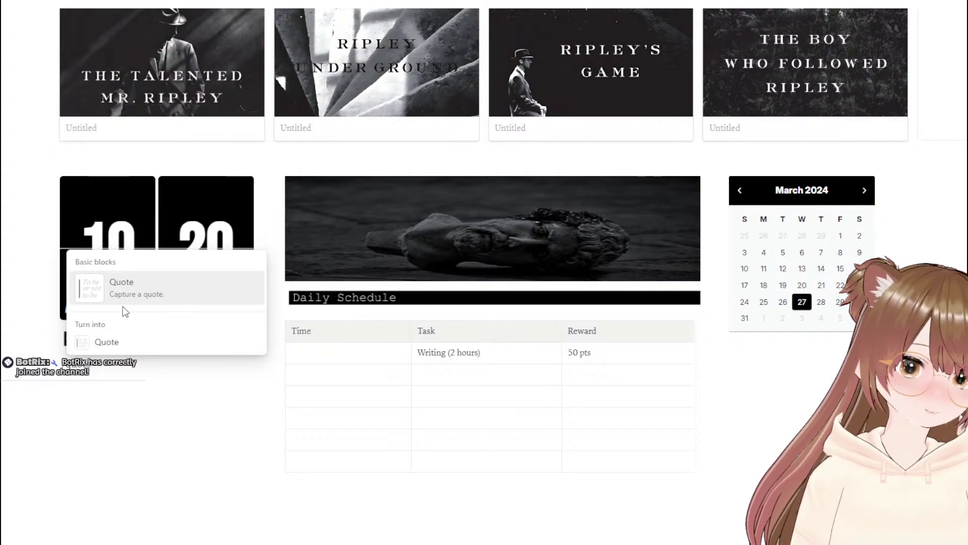
pyautogui.click(134, 294)
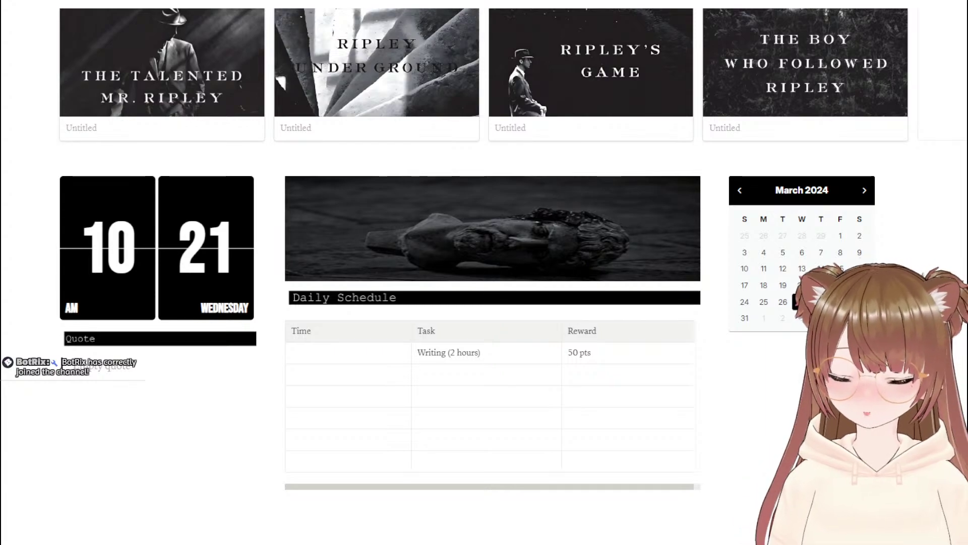
# Step: Paste the copied Patricia Highsmith quotation with its attribution below the Quote banner
pyautogui.rightClick(162, 366)
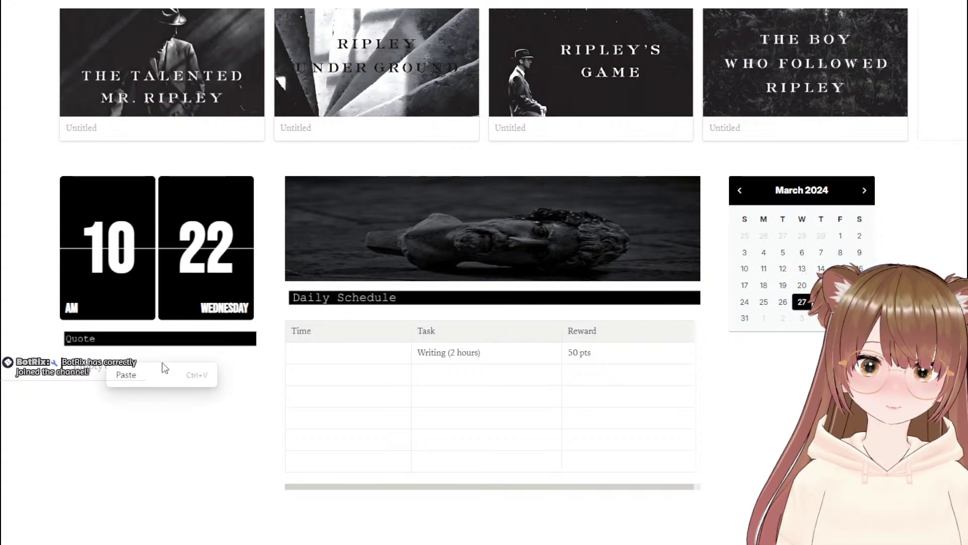
pyautogui.click(134, 374)
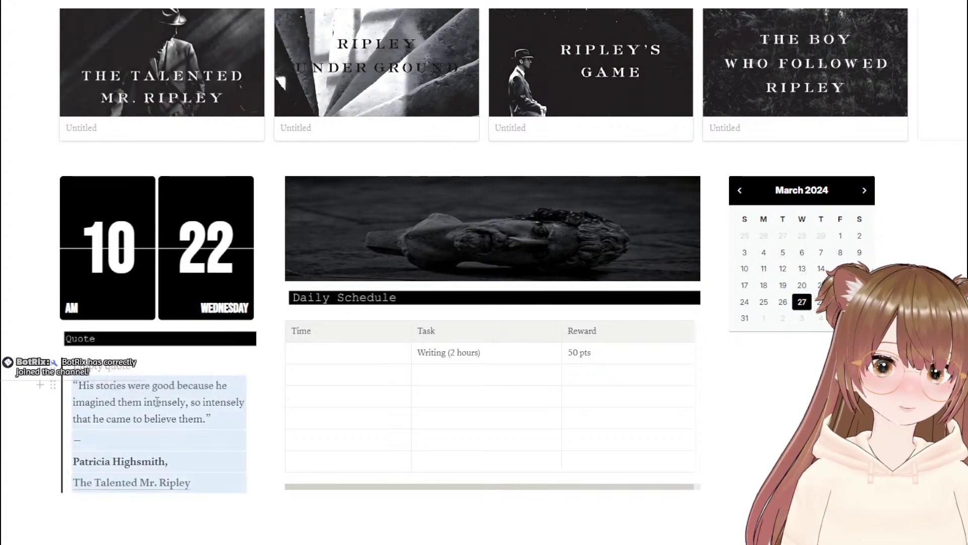
pyautogui.click(153, 508)
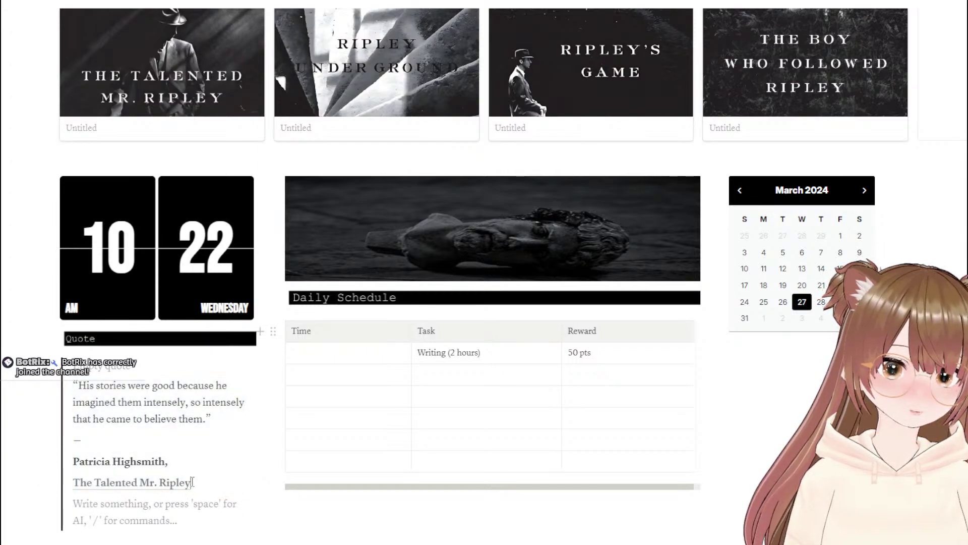
# Step: Delete "The Talented Mr. Ripley" from the attribution and join the author's name to the dash on one line
pyautogui.moveTo(192, 482); pyautogui.dragTo(72, 483)
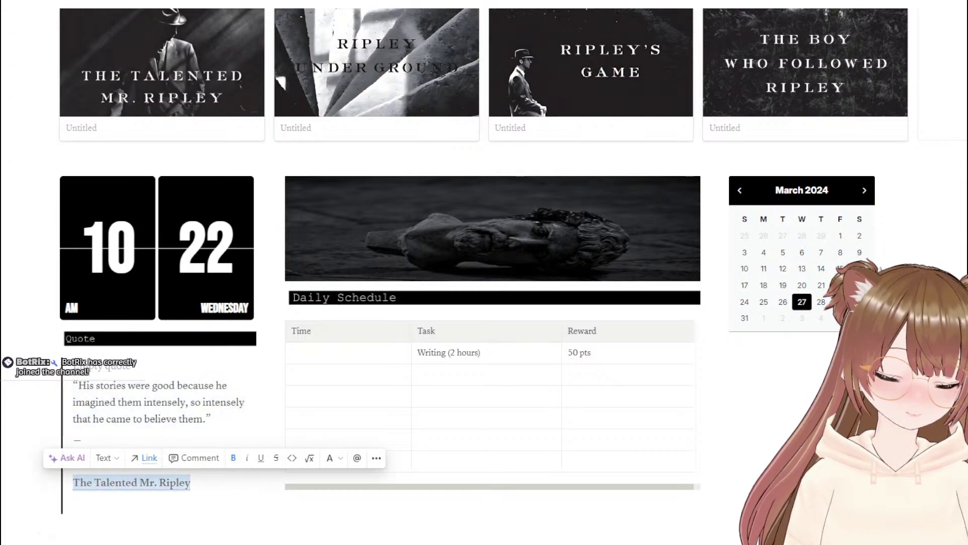
pyautogui.press('BackSpace')
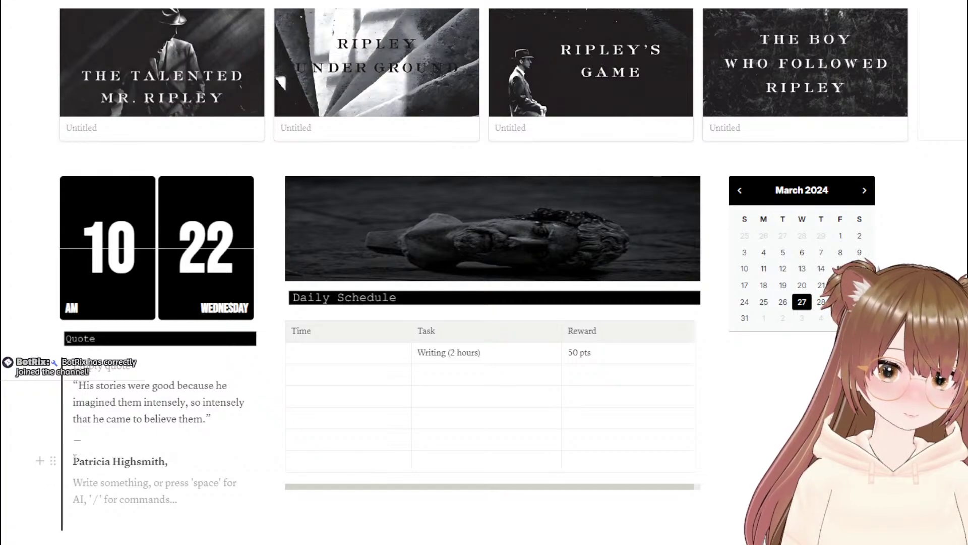
pyautogui.click(75, 460)
pyautogui.press('BackSpace')
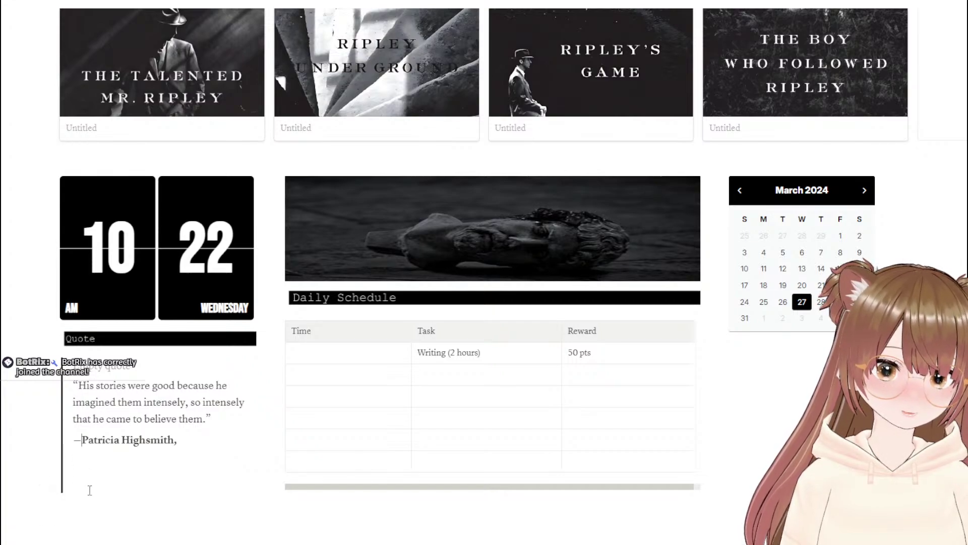
# Step: Remove the empty lines below the author's name inside the quote block
pyautogui.click(126, 496)
pyautogui.click(53, 530)
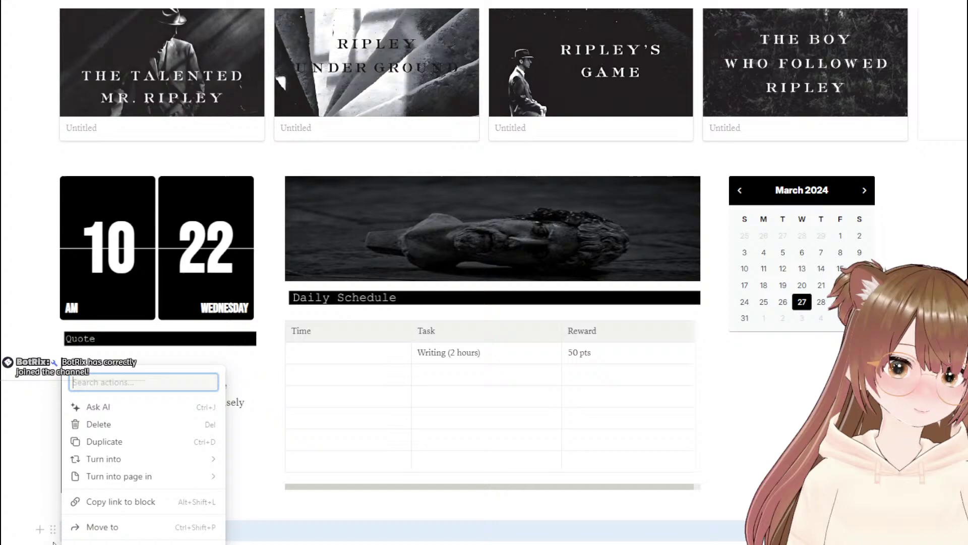
pyautogui.click(16, 449)
pyautogui.click(23, 514)
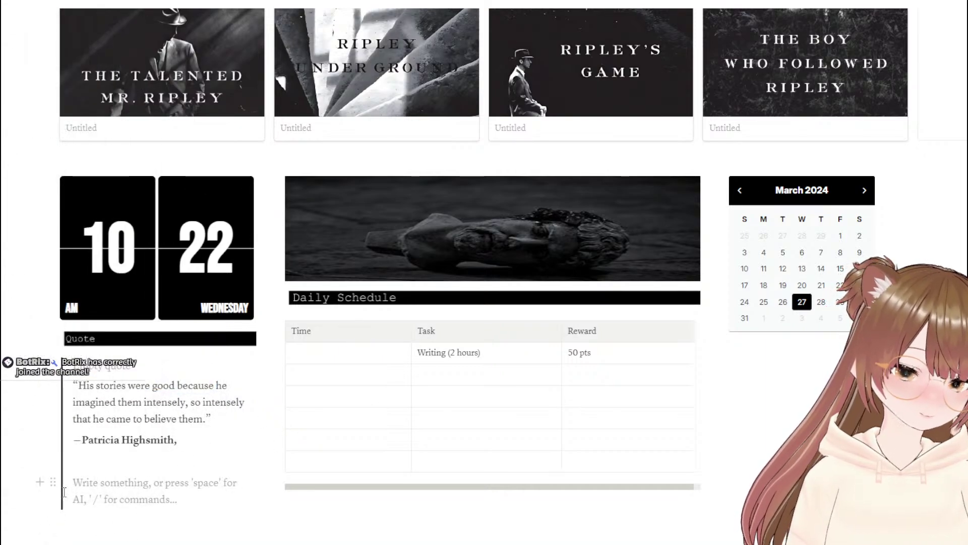
pyautogui.moveTo(53, 482); pyautogui.dragTo(69, 460)
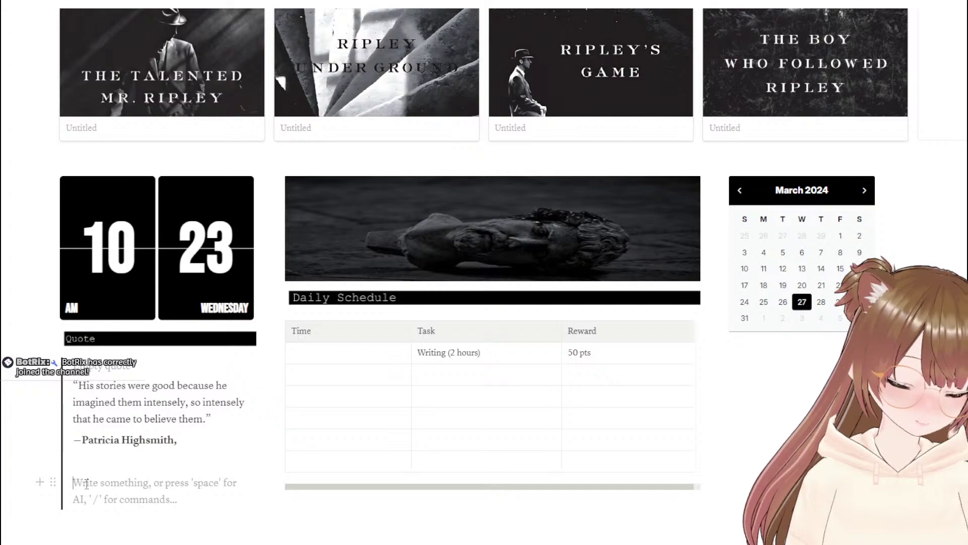
pyautogui.press('BackSpace')
pyautogui.press('BackSpace')
pyautogui.press('BackSpace')
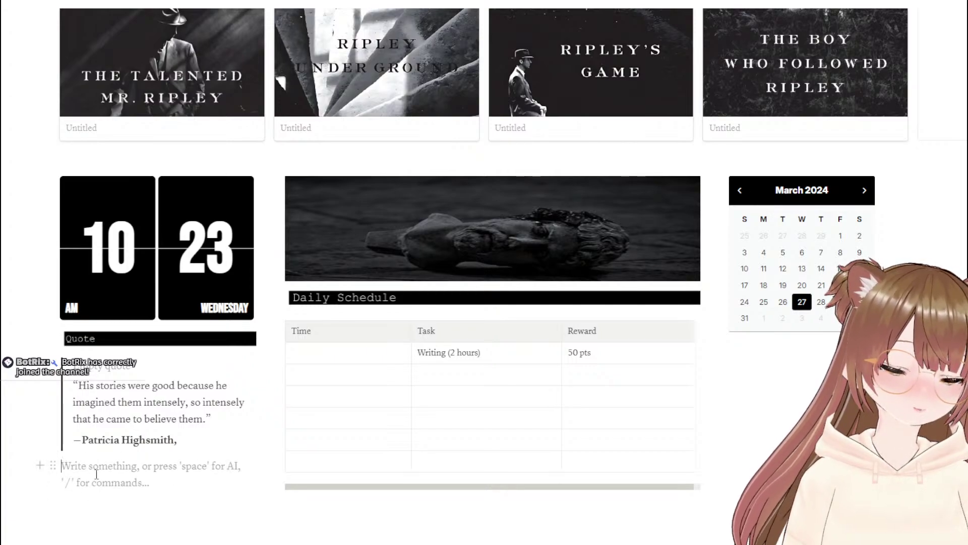
# Step: Move the empty text block beneath the March 2024 calendar and add another row to the Daily Schedule table
pyautogui.moveTo(52, 465); pyautogui.dragTo(736, 351)
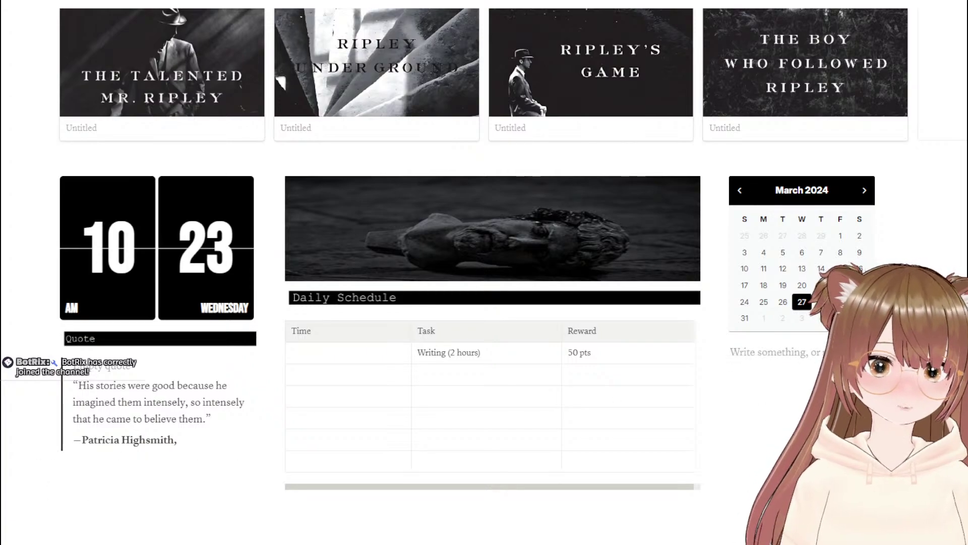
pyautogui.click(677, 509)
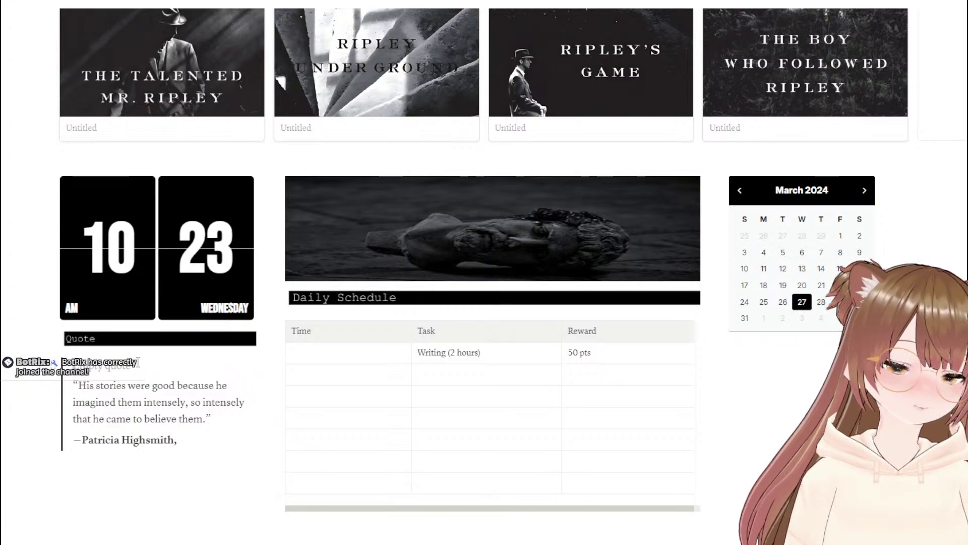
# Step: Remove the empty quote line above the quotation while keeping the quotation formatted as a quote
pyautogui.press('BackSpace')
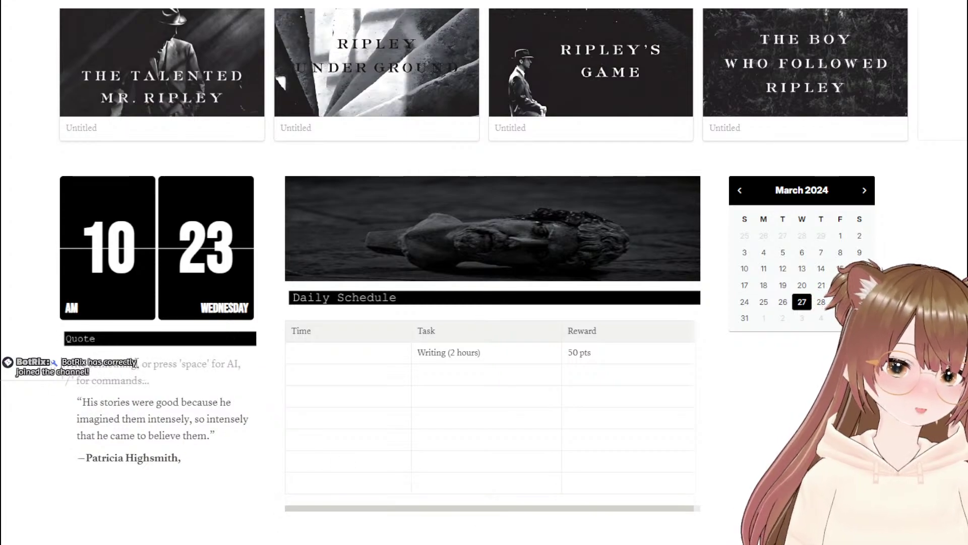
pyautogui.hotkey('ctrl', 'z')
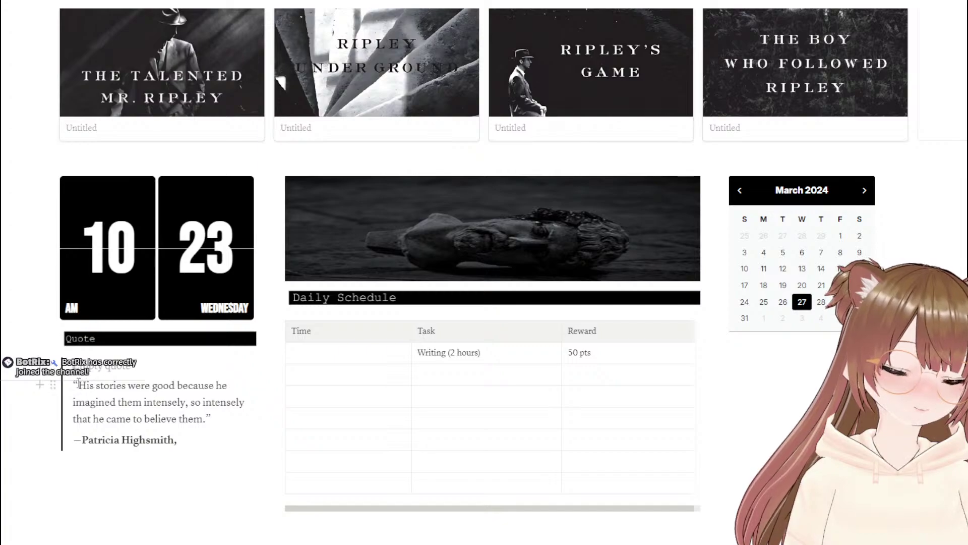
pyautogui.press('BackSpace')
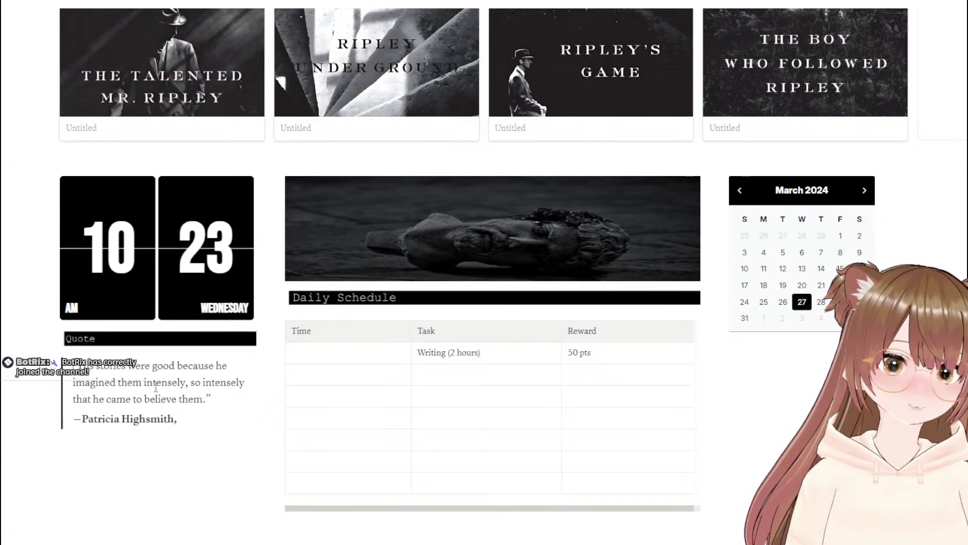
# Step: Review the dashboard layout from the Ripley cover and book gallery down to the clock, quote, schedule table and calendar
pyautogui.click(767, 352)
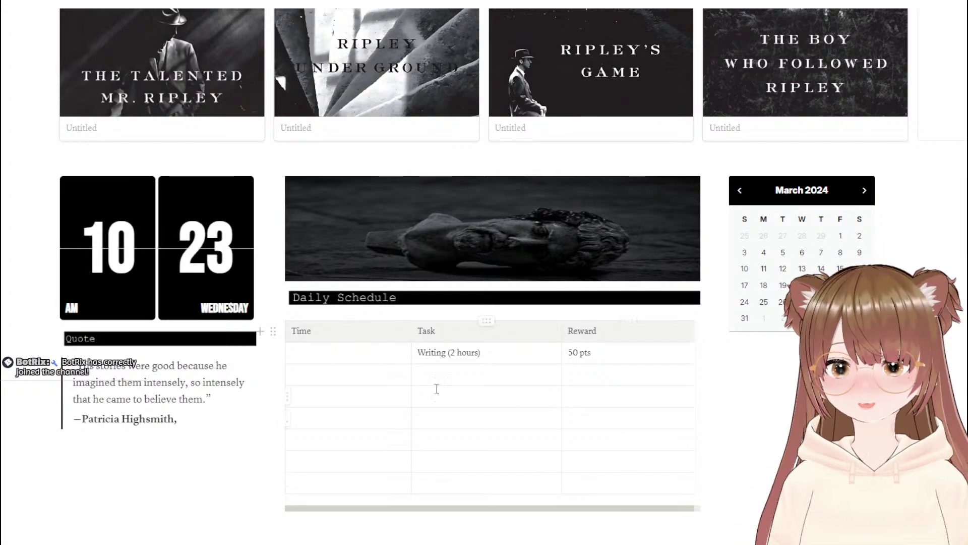
pyautogui.scroll(5, 403, 381)
pyautogui.scroll(1, 397, 384)
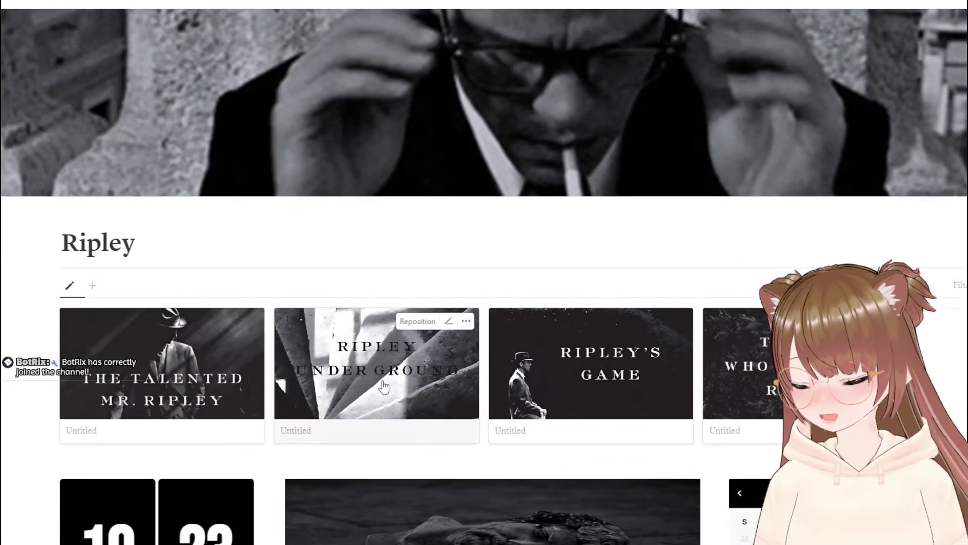
pyautogui.scroll(-5, 498, 455)
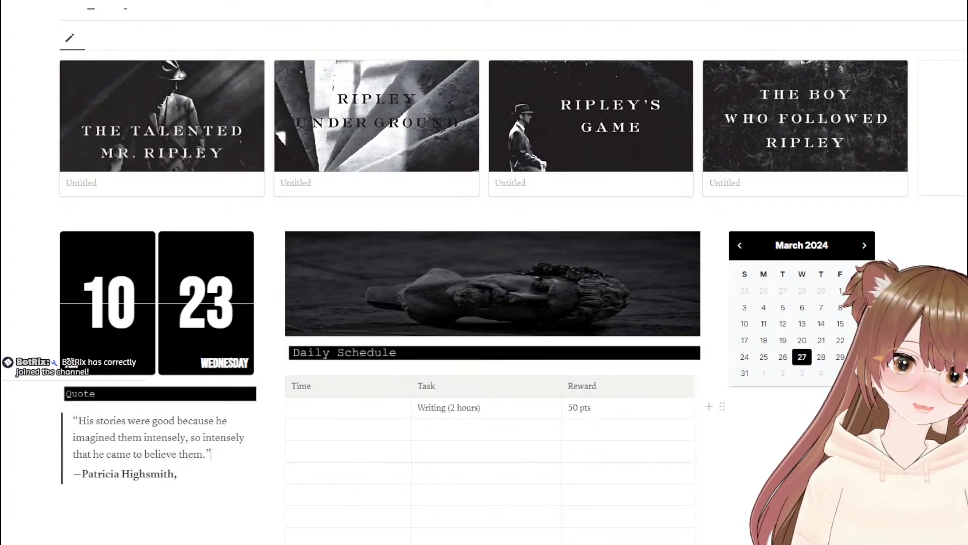
pyautogui.scroll(5, 656, 403)
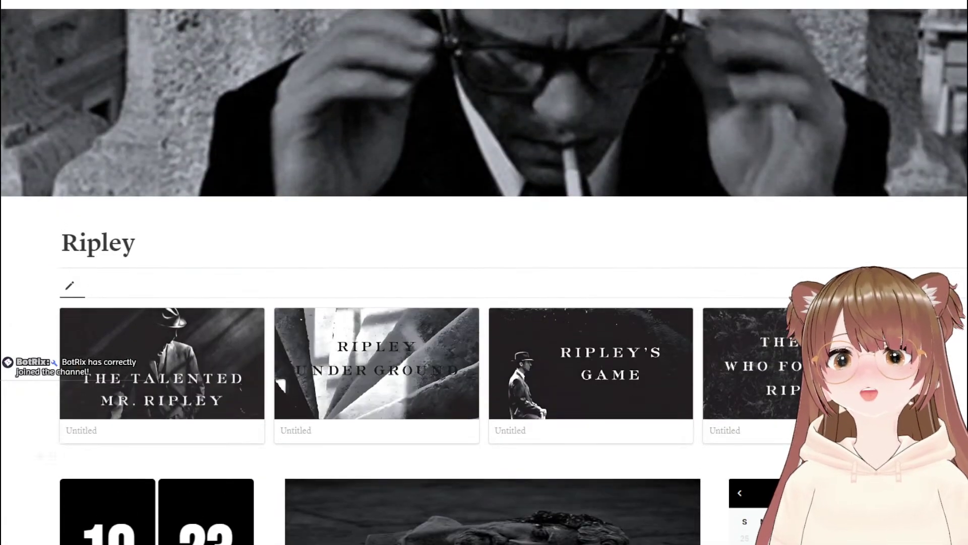
pyautogui.scroll(-6, 484, 273)
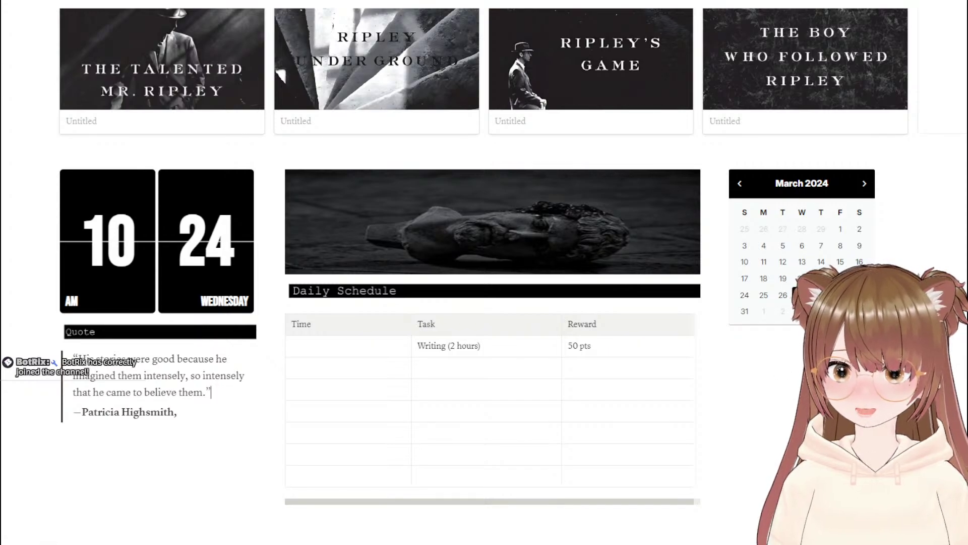
pyautogui.scroll(-3, 529, 301)
pyautogui.scroll(7, 528, 298)
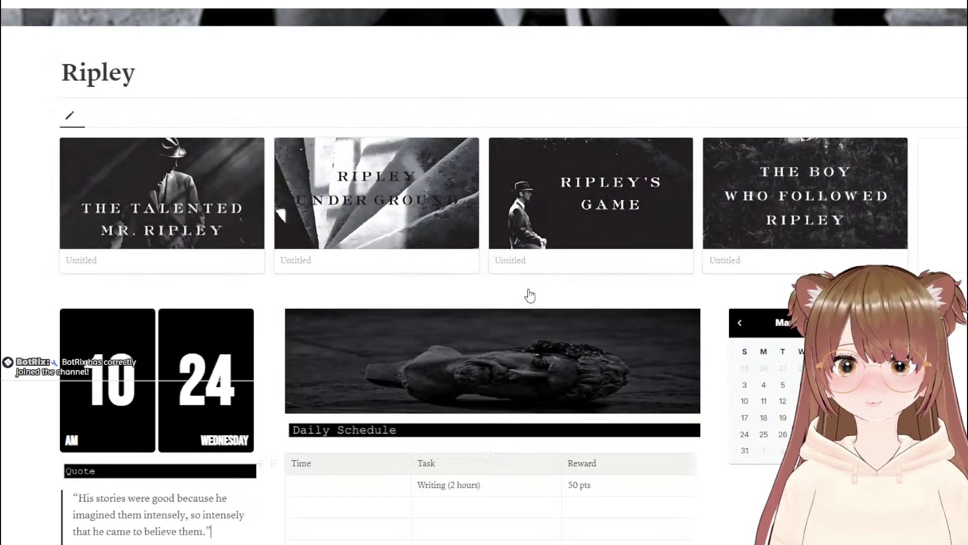
pyautogui.scroll(-8, 529, 302)
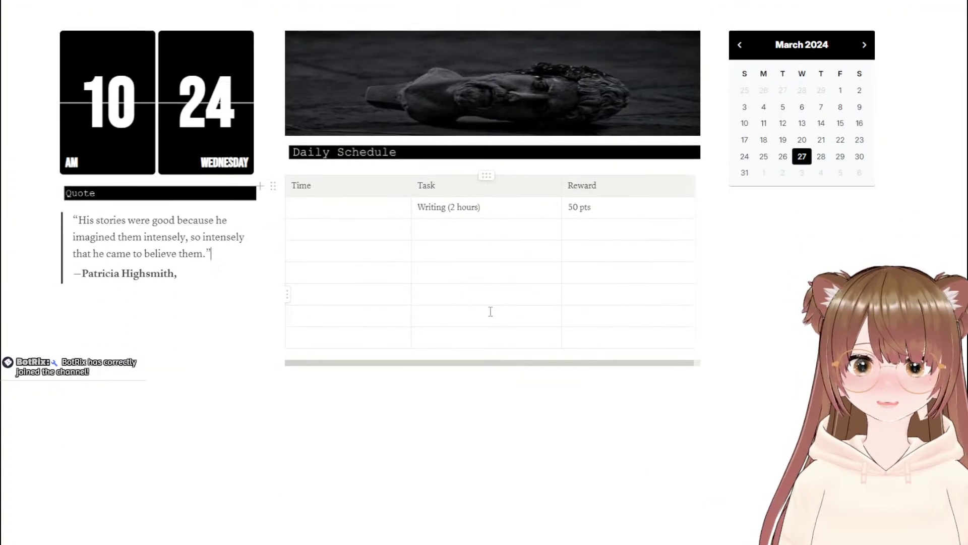
pyautogui.scroll(1, 479, 311)
pyautogui.scroll(2, 476, 311)
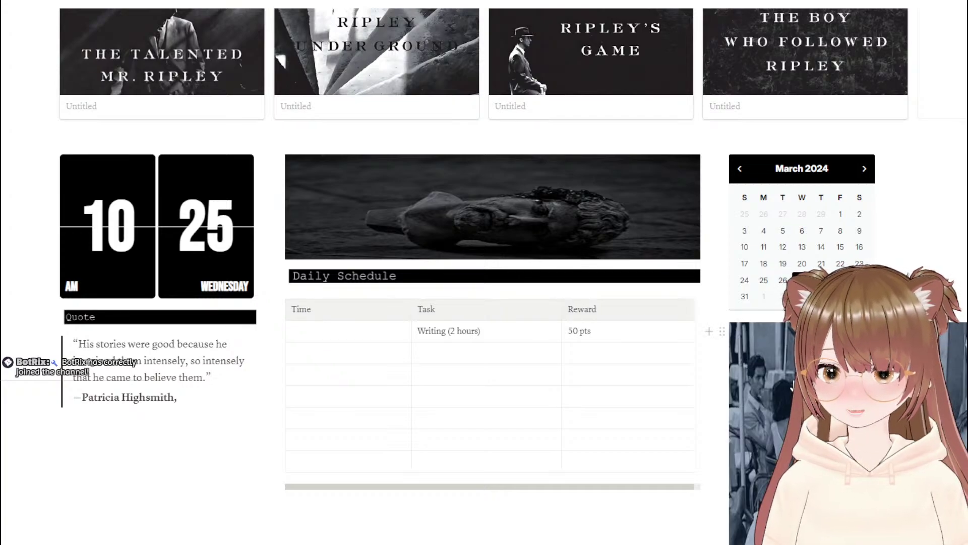
# Step: Shrink the black-and-white café photo beneath the calendar to about the calendar's width
pyautogui.scroll(-3, 941, 362)
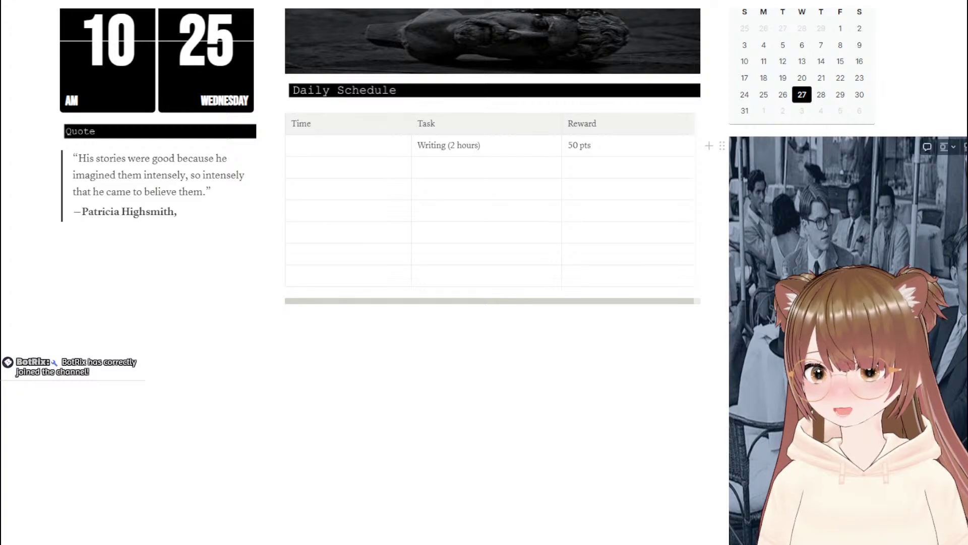
pyautogui.moveTo(967, 361); pyautogui.dragTo(877, 361)
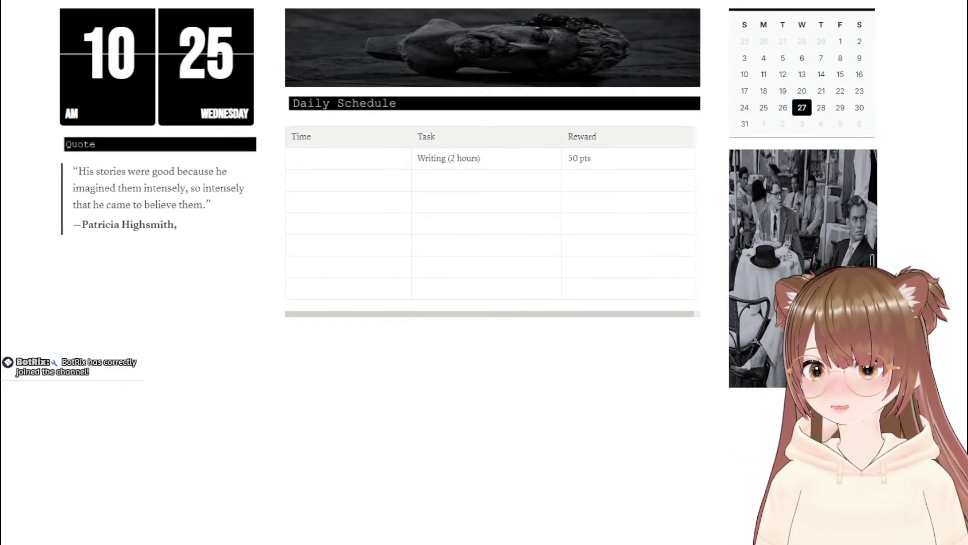
pyautogui.scroll(1, 877, 361)
pyautogui.scroll(-1, 877, 361)
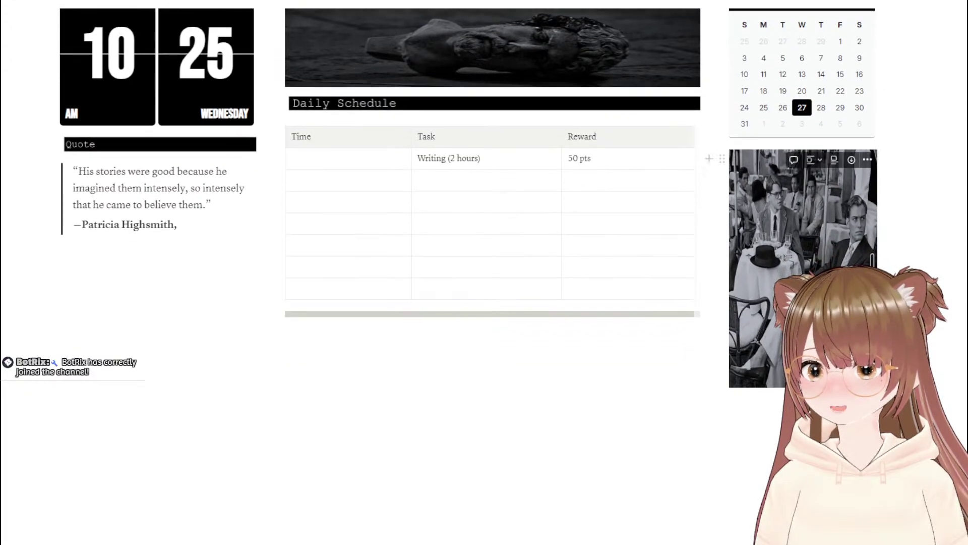
pyautogui.click(941, 376)
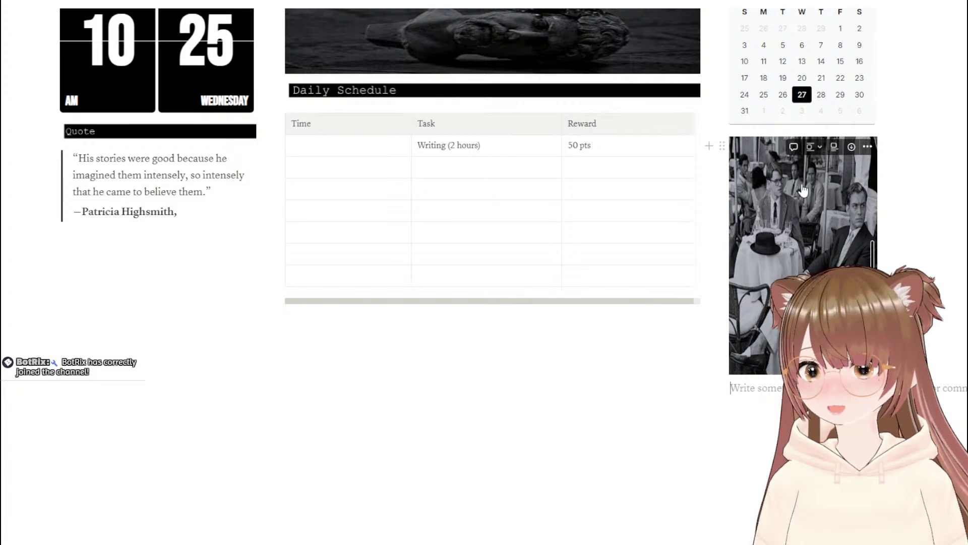
pyautogui.scroll(6, 851, 258)
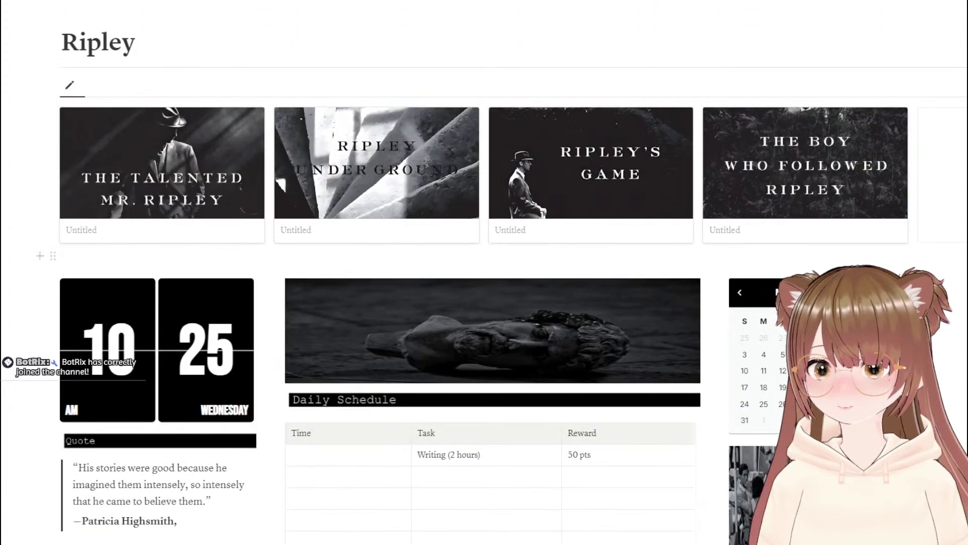
pyautogui.scroll(4, 568, 130)
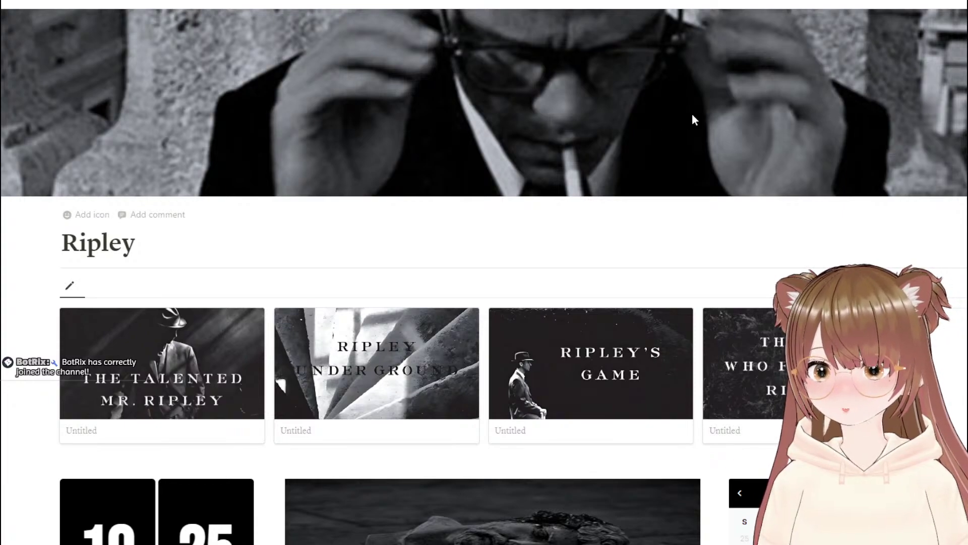
pyautogui.scroll(-4, 693, 112)
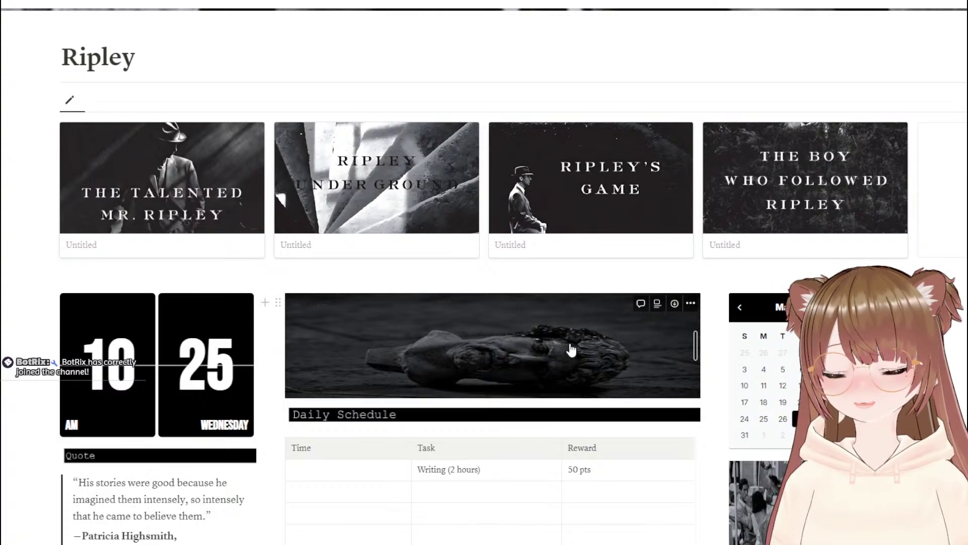
pyautogui.scroll(-5, 568, 338)
pyautogui.scroll(2, 562, 317)
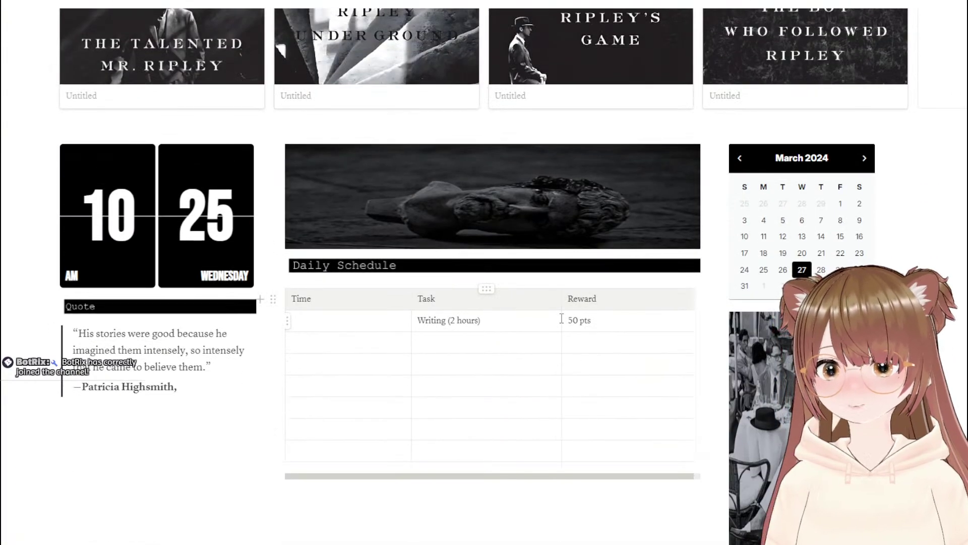
pyautogui.scroll(-3, 562, 318)
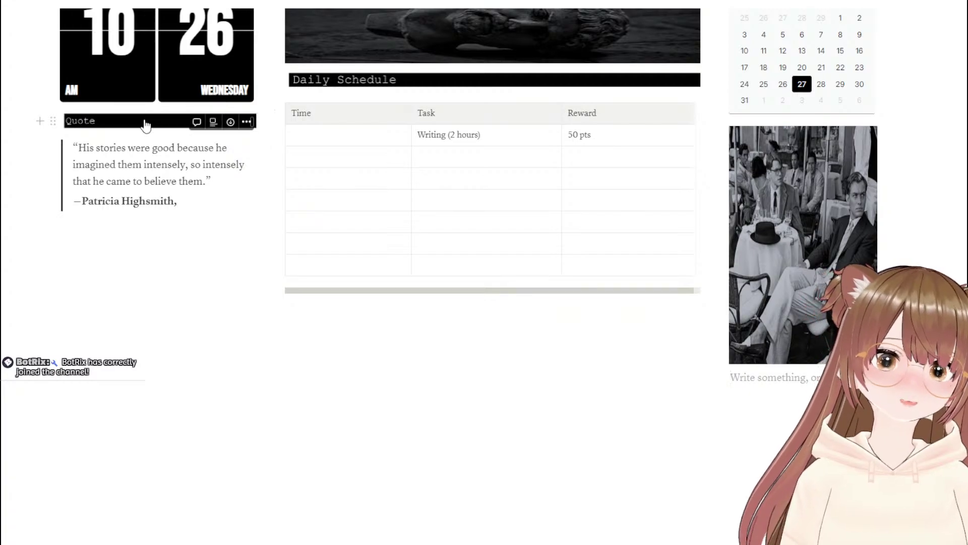
# Step: Place a copy of the Quote banner beneath the café photo and shrink it to about the photo's width
pyautogui.click(119, 124)
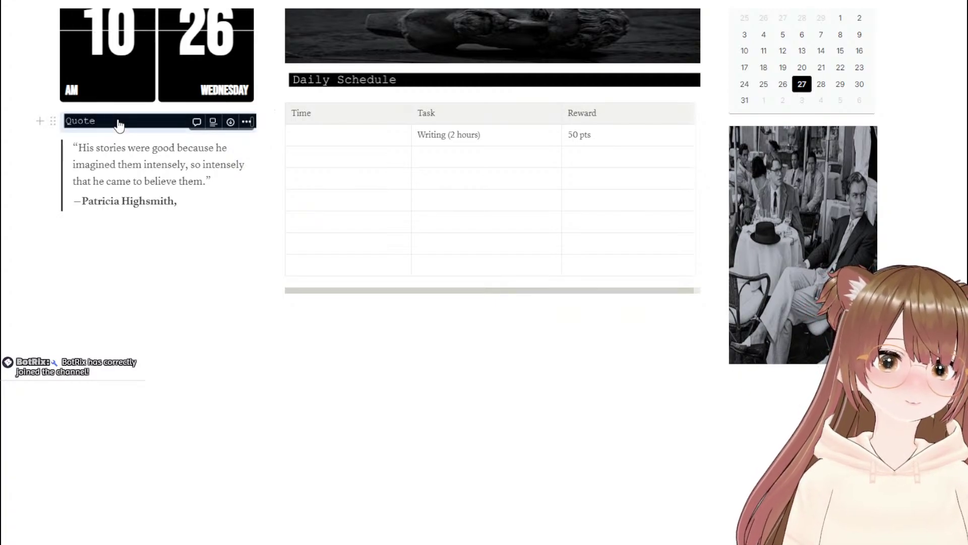
pyautogui.click(42, 121)
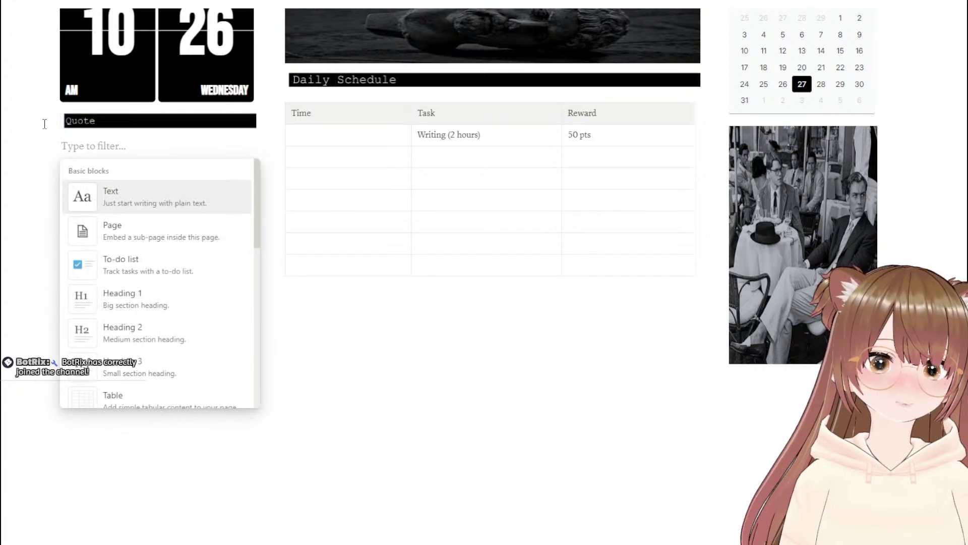
pyautogui.press('Escape')
pyautogui.click(49, 121)
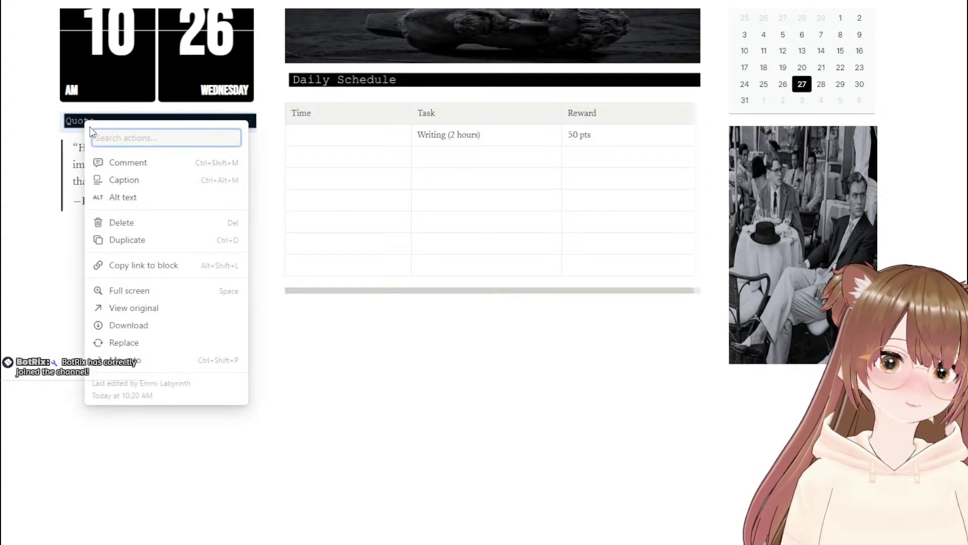
pyautogui.press('Escape')
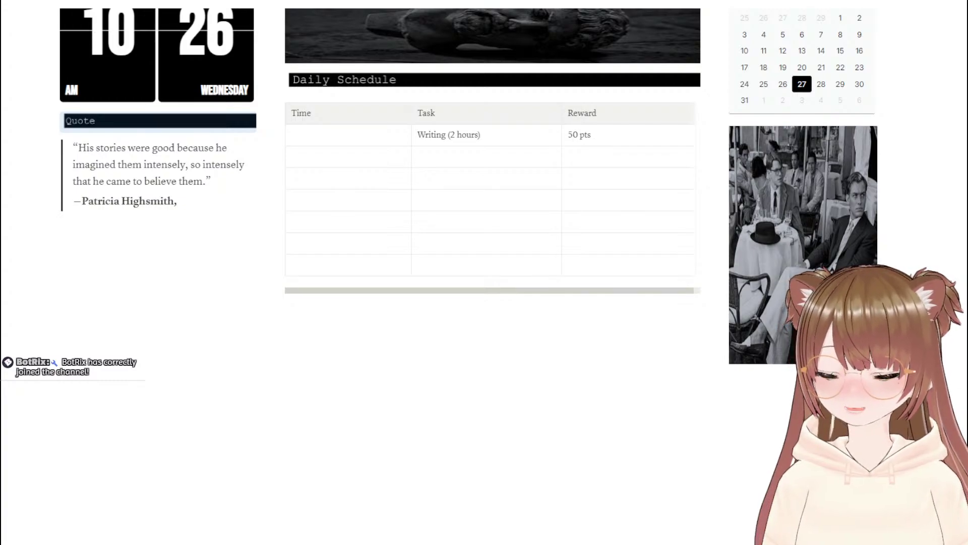
pyautogui.click(746, 378)
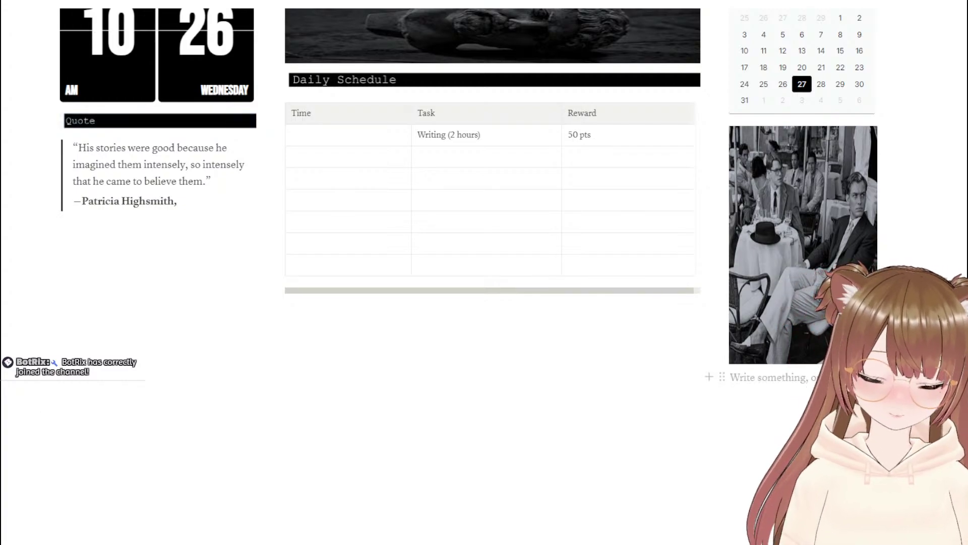
pyautogui.write('Quote')
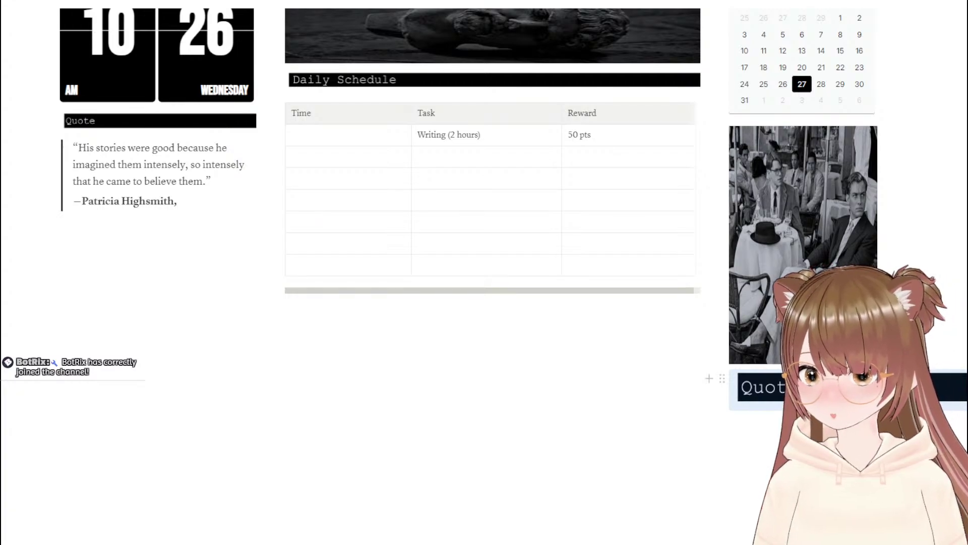
pyautogui.press('Escape')
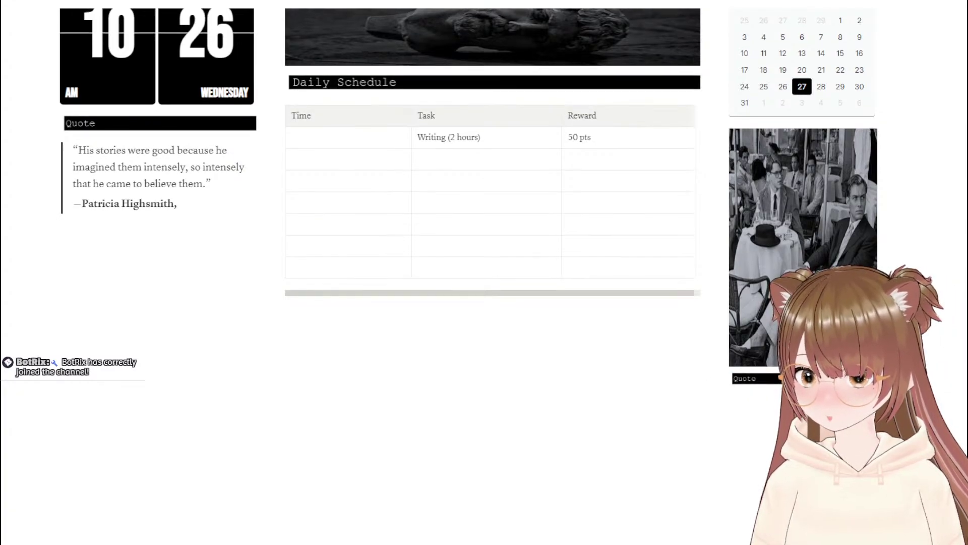
pyautogui.click(61, 406)
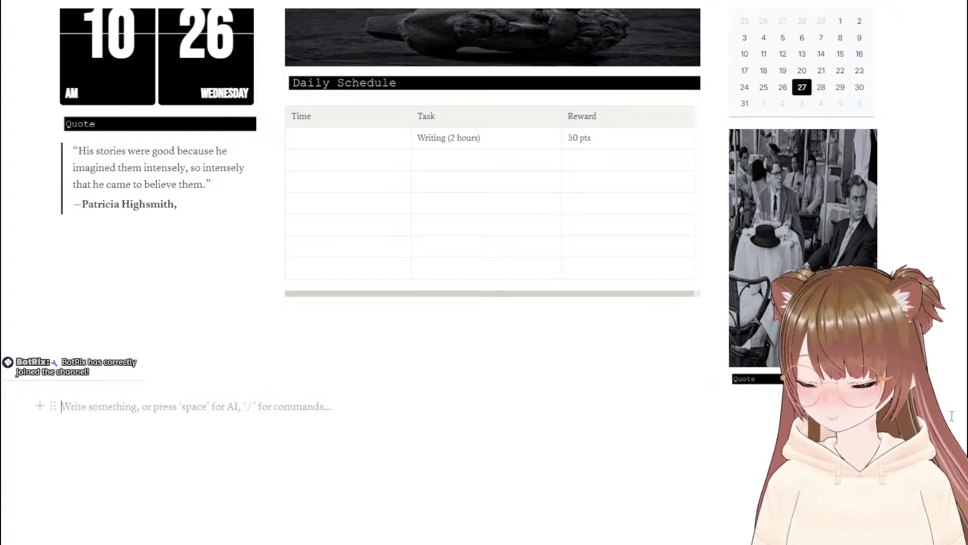
# Step: Remove the copied Quote banner from beneath the café photo
pyautogui.click(803, 237)
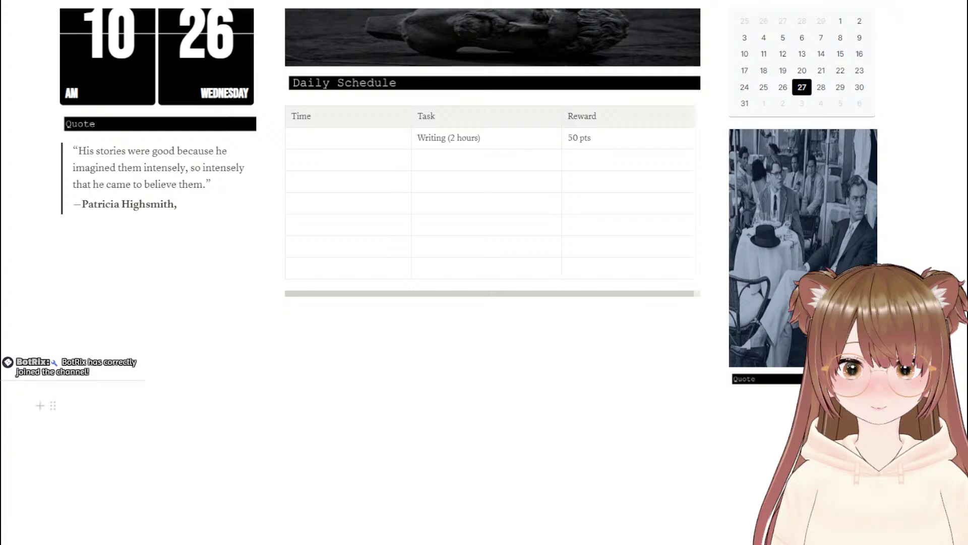
pyautogui.click(784, 381)
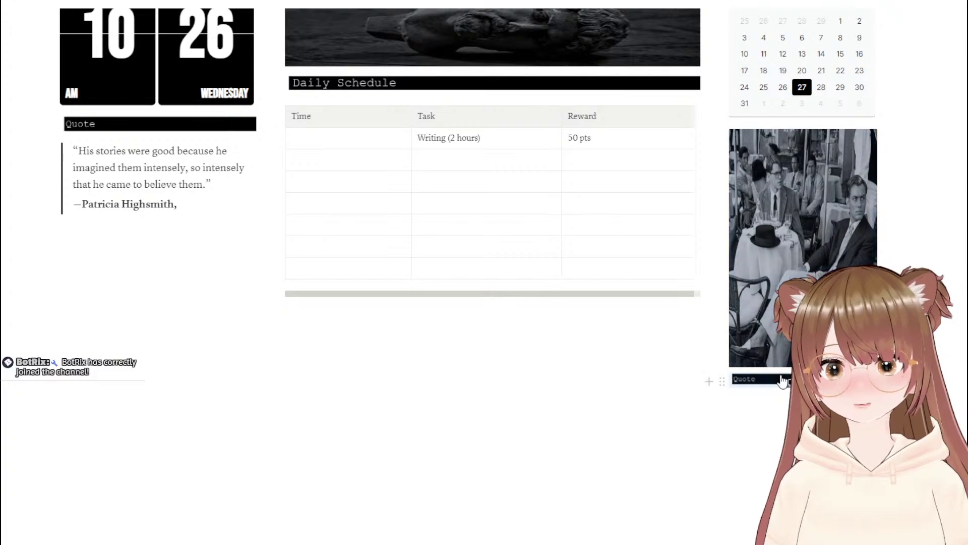
pyautogui.click(722, 382)
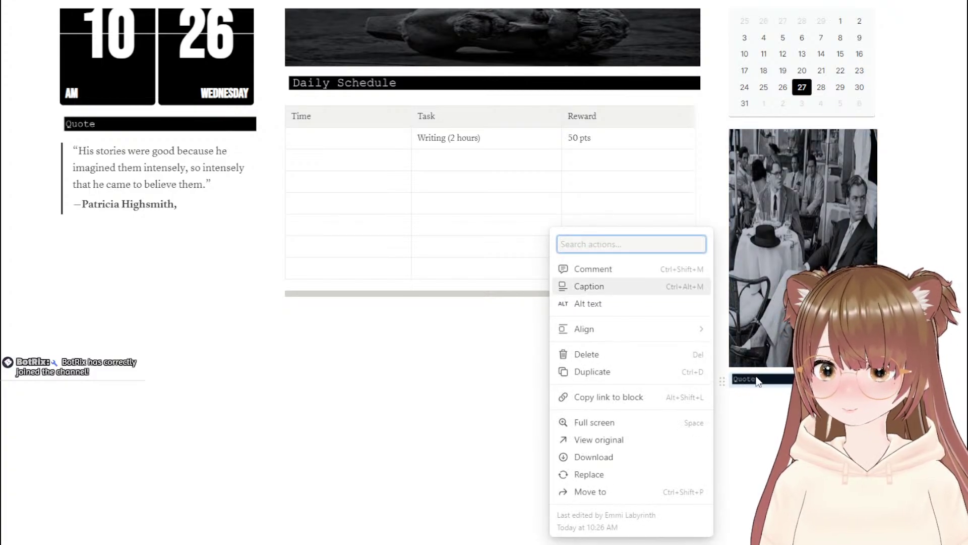
pyautogui.press('Escape')
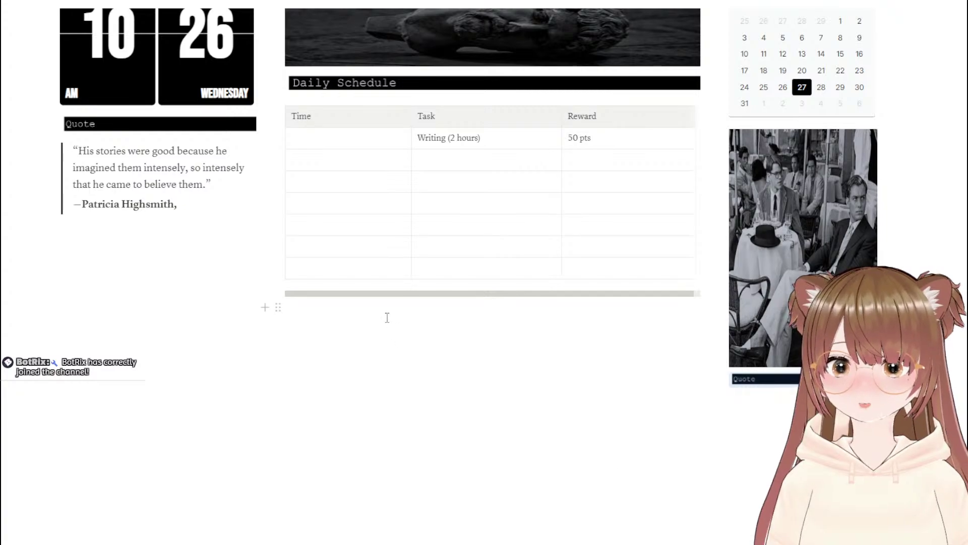
pyautogui.click(182, 130)
pyautogui.scroll(2, 181, 135)
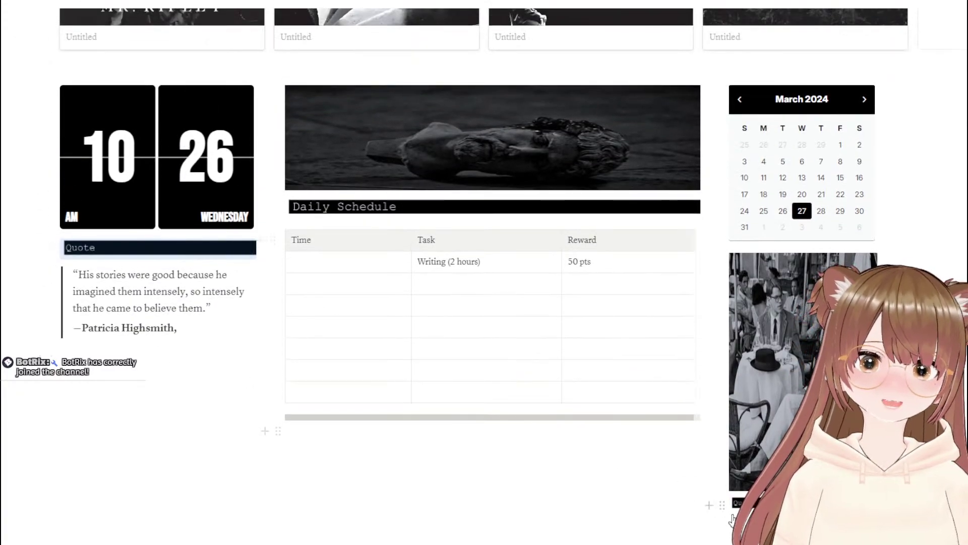
pyautogui.click(797, 503)
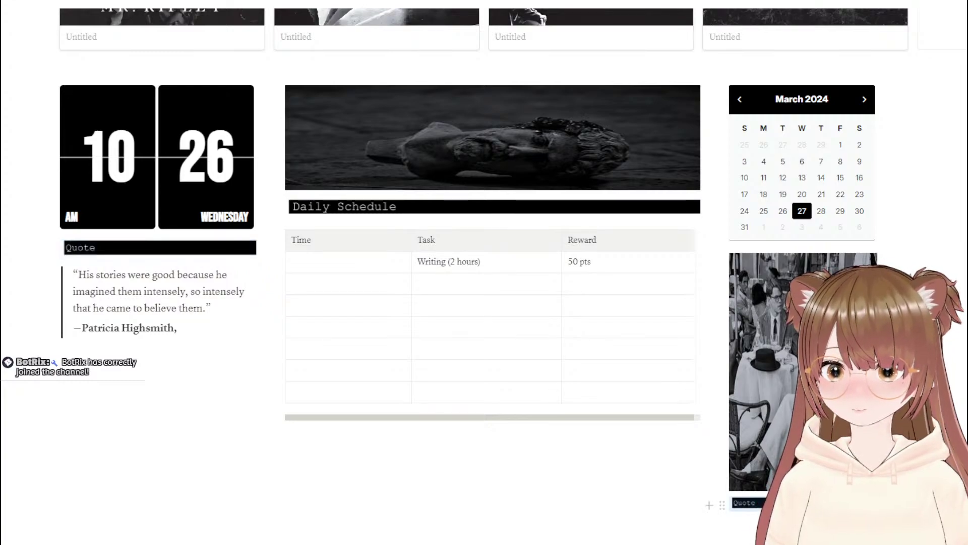
pyautogui.rightClick(864, 503)
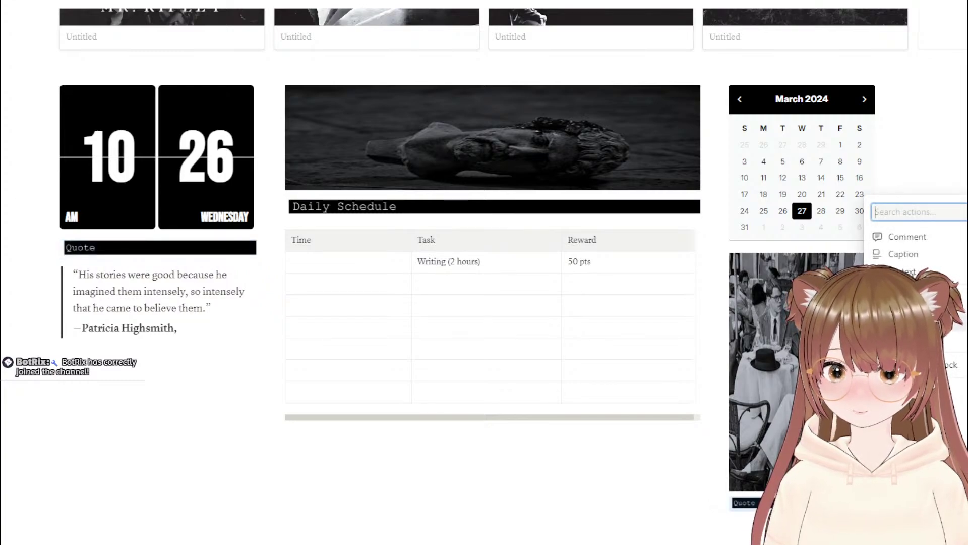
pyautogui.press('Escape')
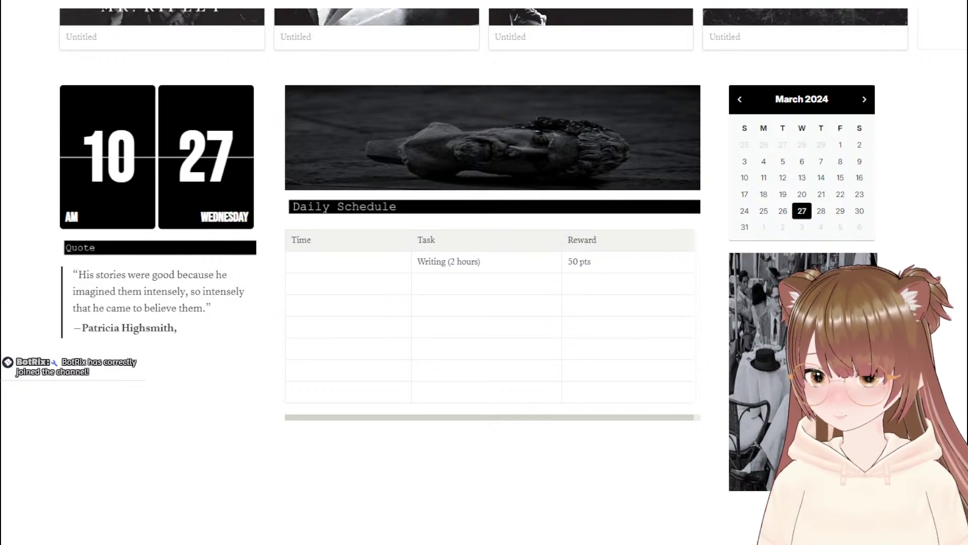
# Step: Paste a plain black banner without text beneath the café photo and shrink it to about the photo's width
pyautogui.click(698, 542)
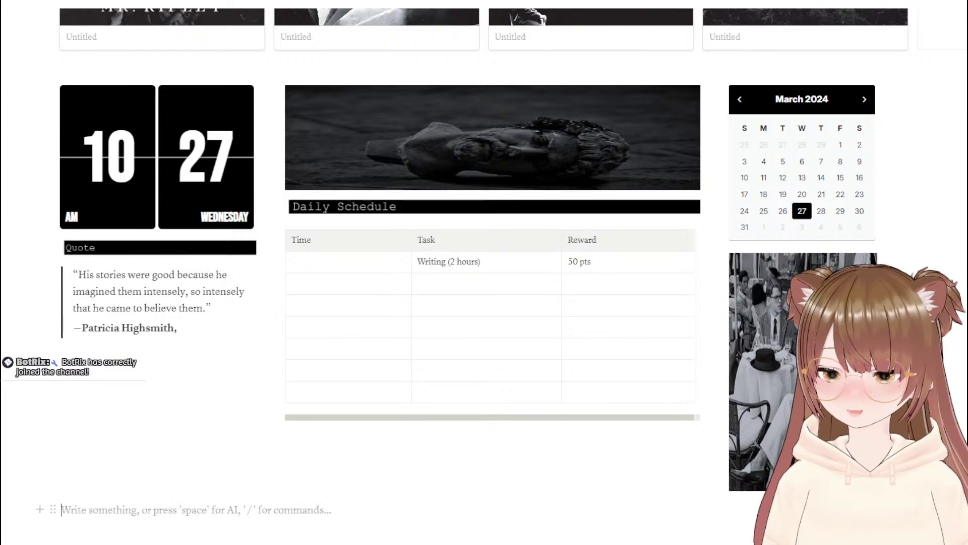
pyautogui.scroll(-2, 698, 542)
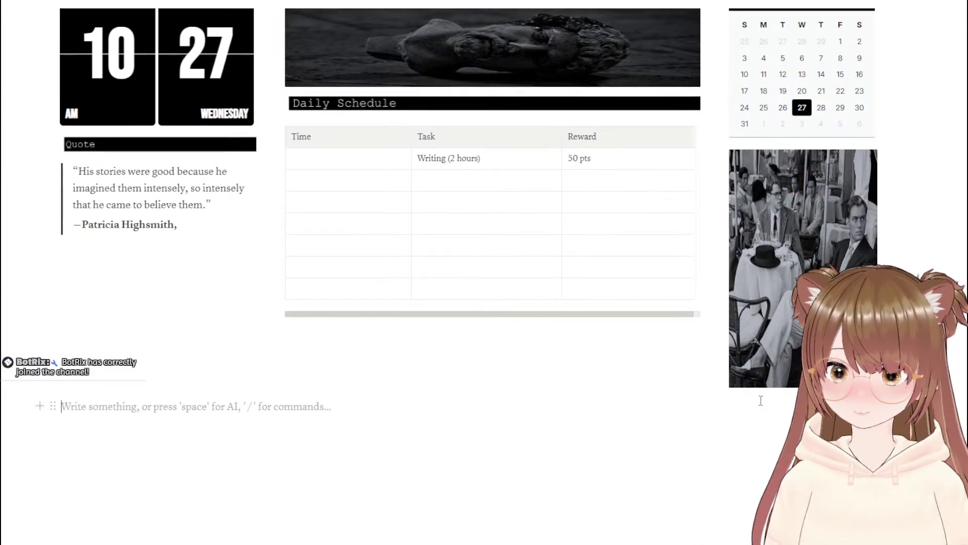
pyautogui.click(746, 401)
pyautogui.hotkey('ctrl', 'v')
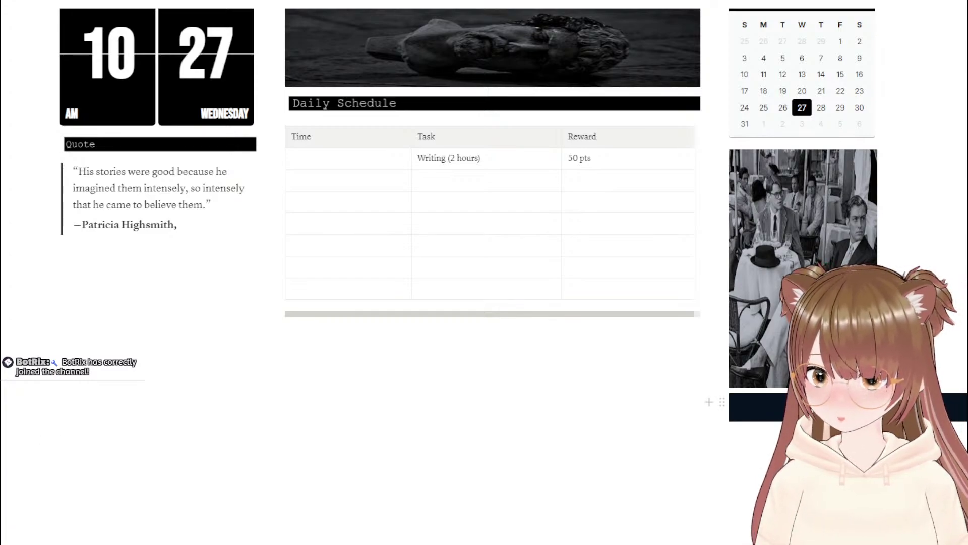
pyautogui.moveTo(962, 407); pyautogui.dragTo(876, 403)
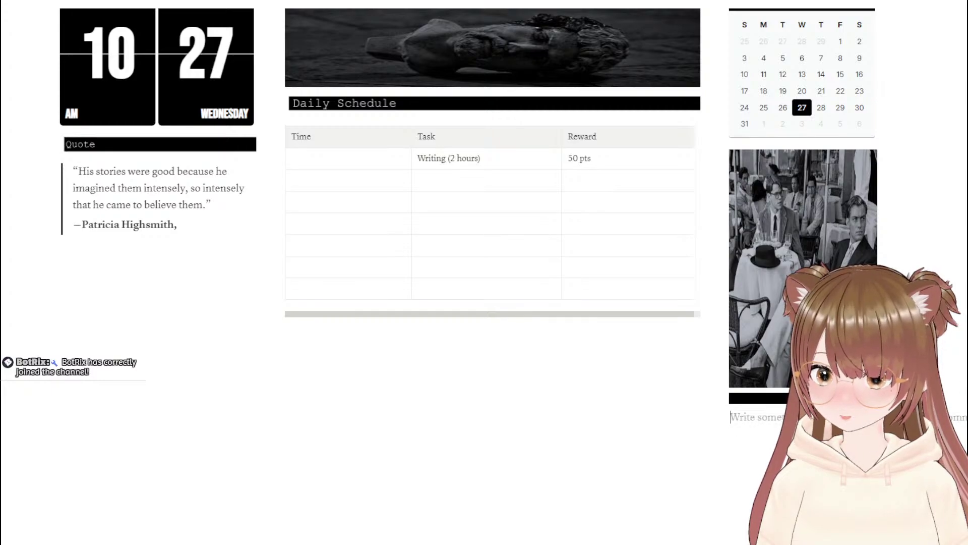
# Step: Add a quote block beneath the plain black banner and paste the "Tom envied" quotation into it
pyautogui.scroll(3, 484, 272)
pyautogui.scroll(-4, 484, 272)
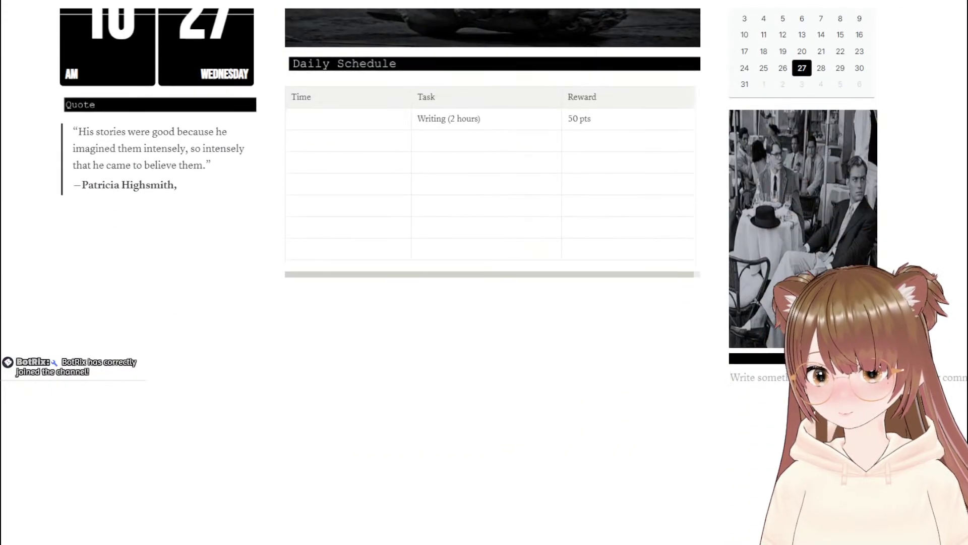
pyautogui.write('/')
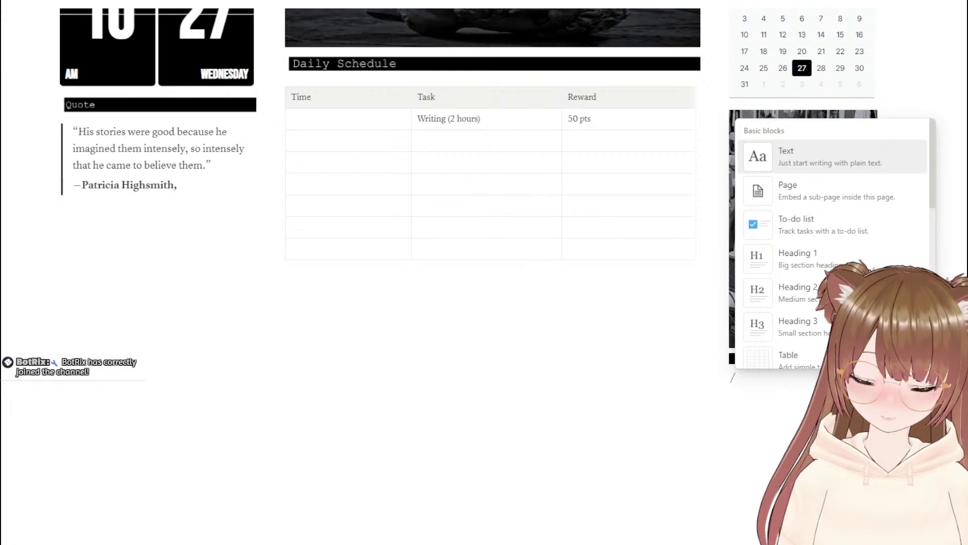
pyautogui.write('quote')
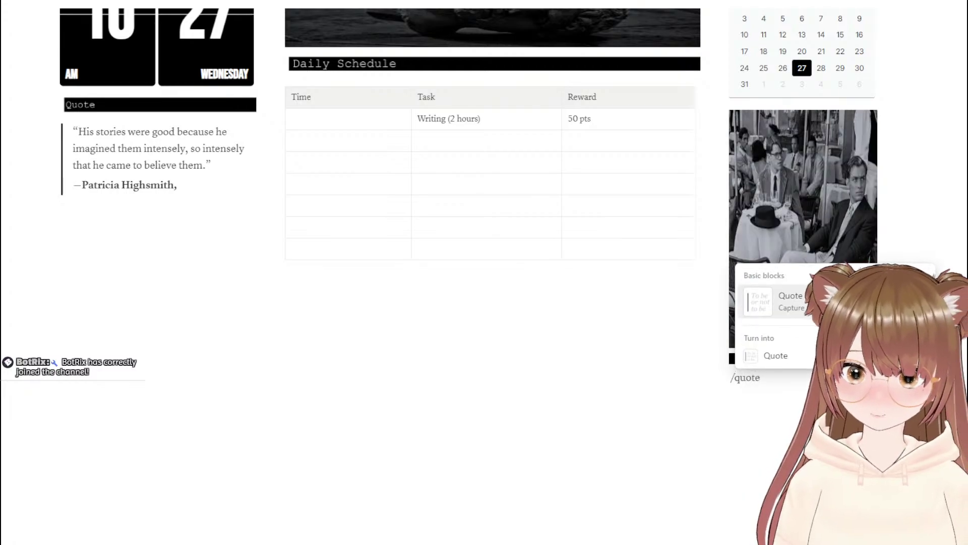
pyautogui.press('Return')
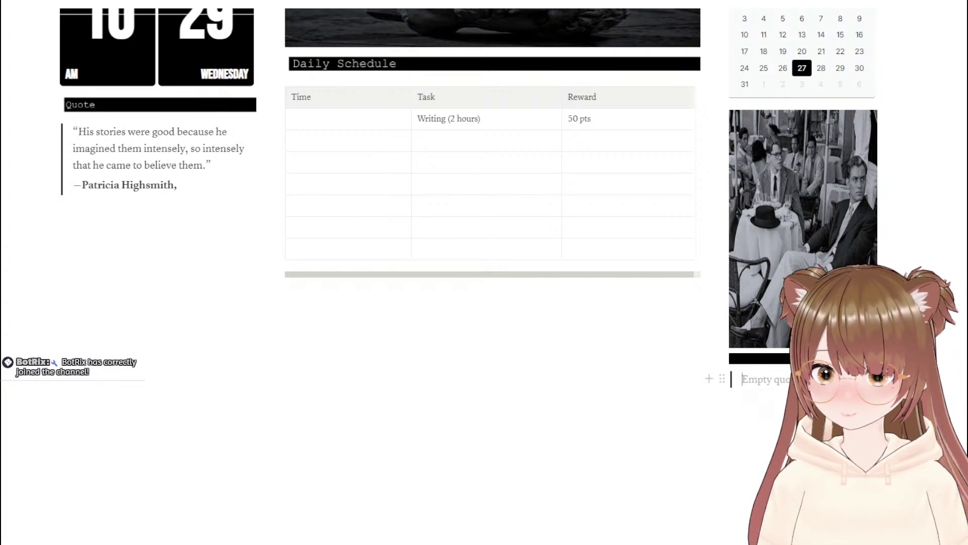
pyautogui.rightClick(737, 379)
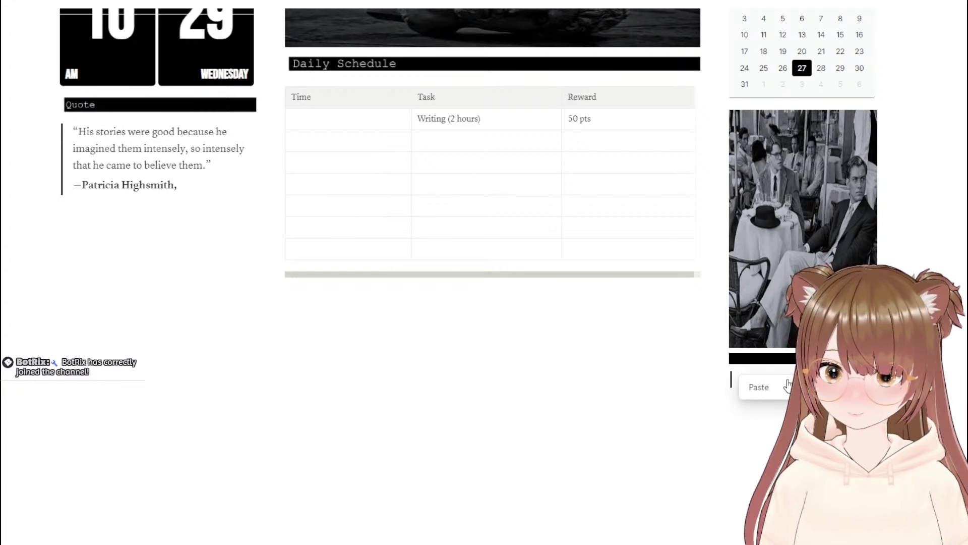
pyautogui.click(772, 392)
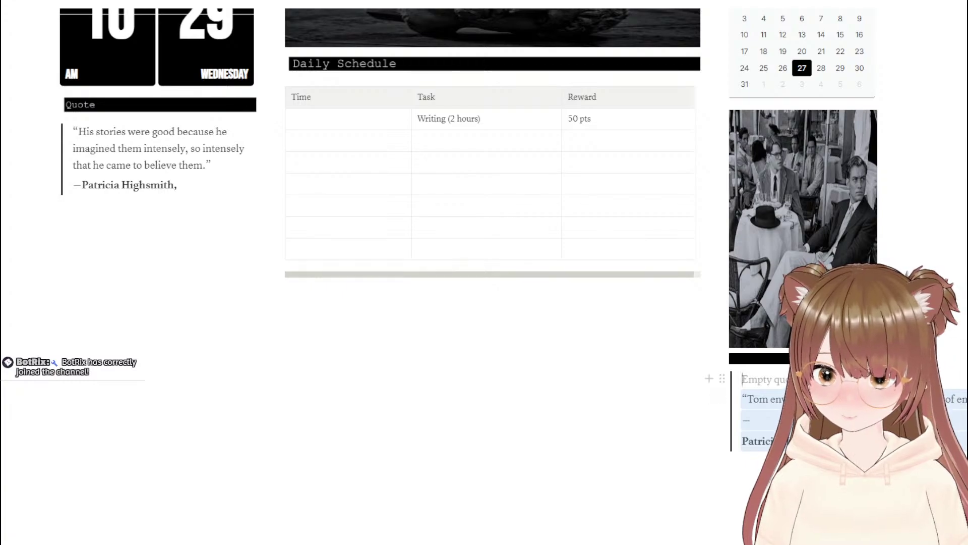
# Step: Join the Patricia Highsmith attribution to its dash and remove the empty line above the pasted quotation
pyautogui.click(766, 380)
pyautogui.press('BackSpace')
pyautogui.click(755, 421)
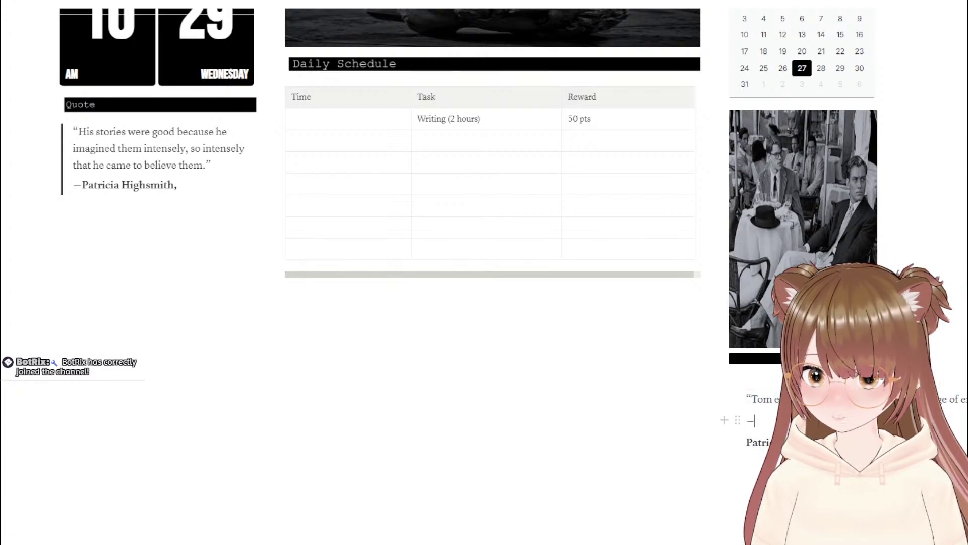
pyautogui.press('BackSpace')
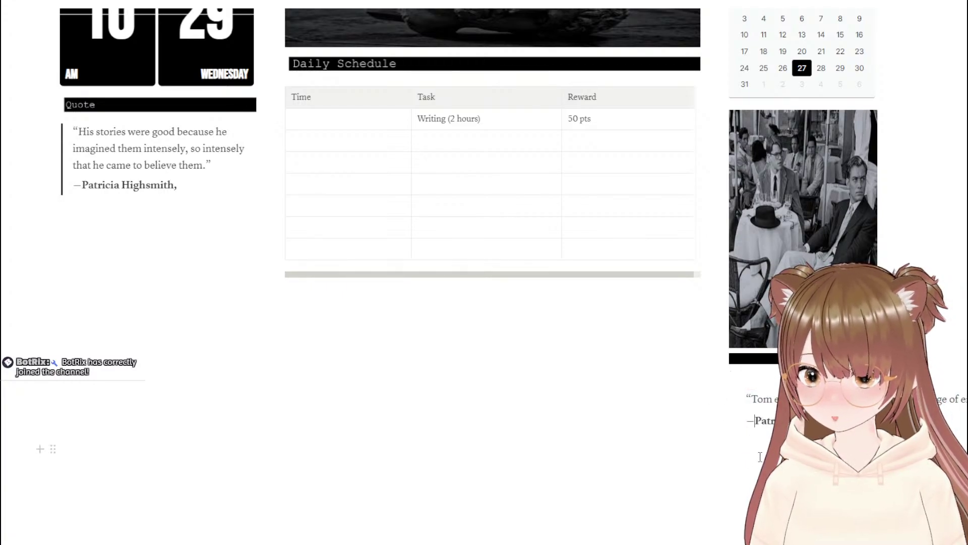
pyautogui.click(758, 379)
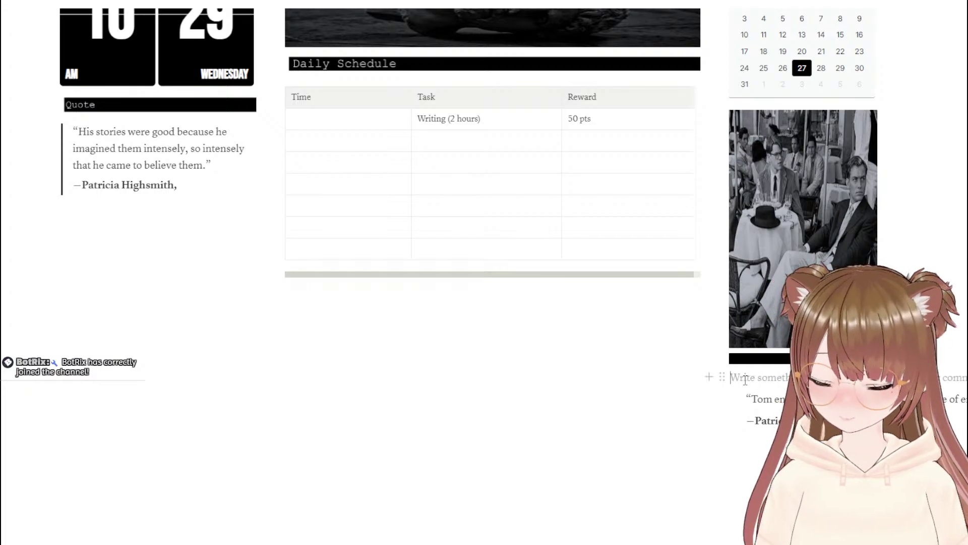
pyautogui.write('/')
pyautogui.press('BackSpace')
pyautogui.press('BackSpace')
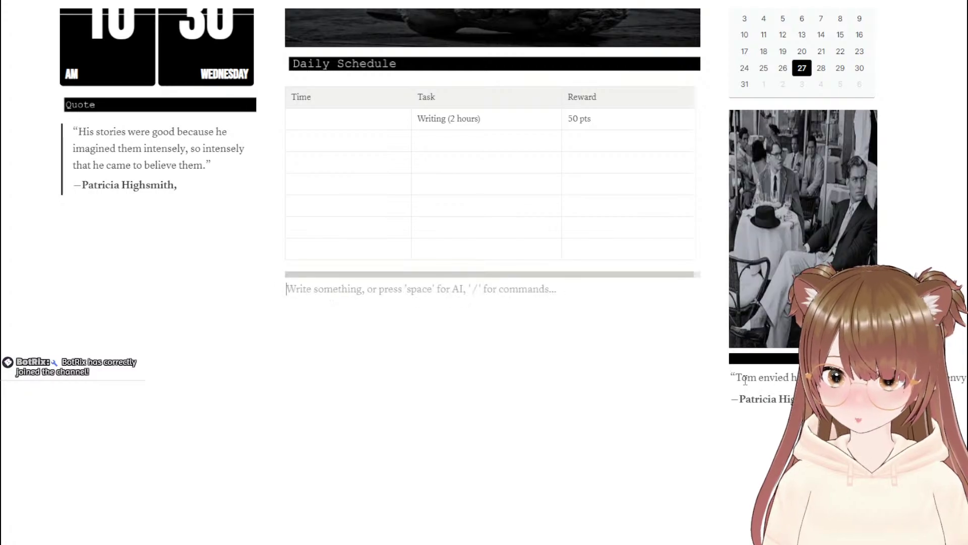
# Step: Turn the "Tom envied" quotation beneath the plain black banner into a quote block
pyautogui.click(731, 378)
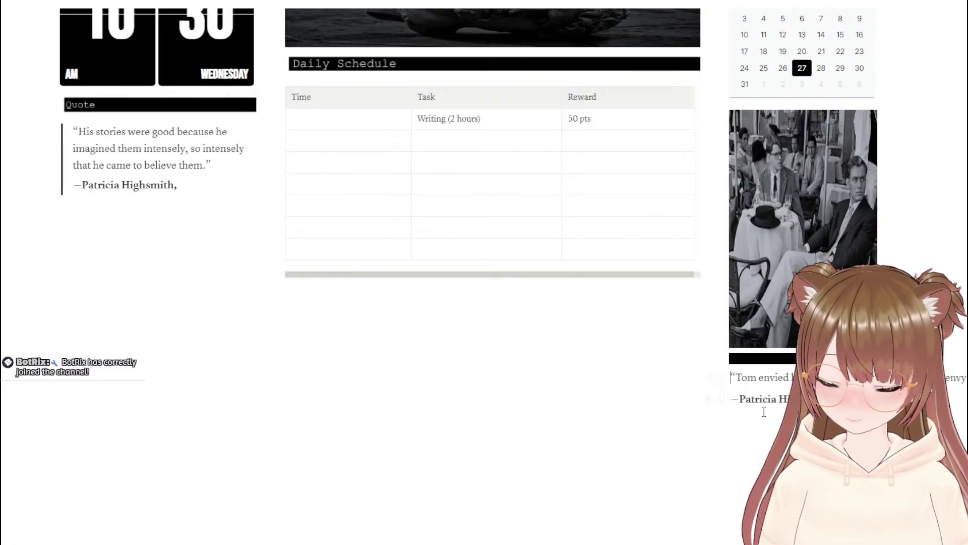
pyautogui.write('/qu')
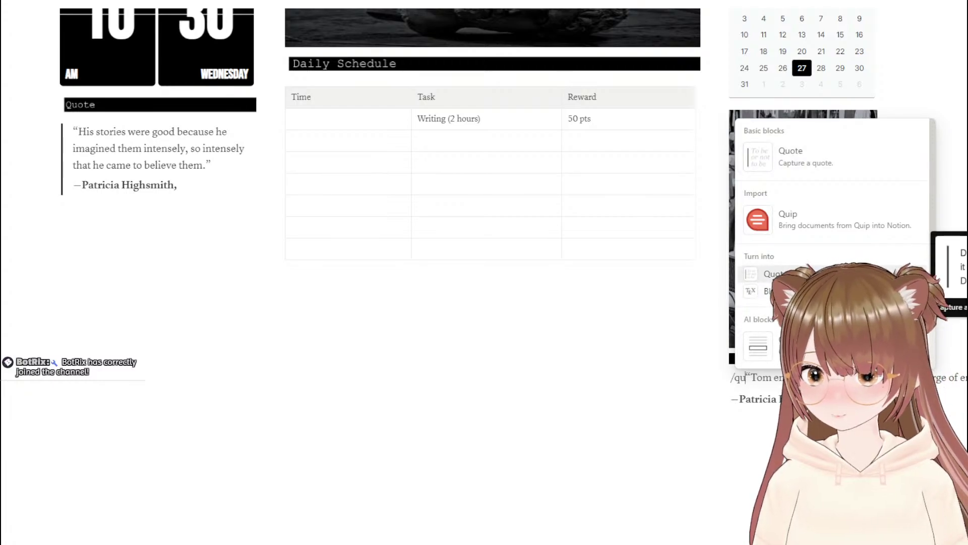
pyautogui.press('Return')
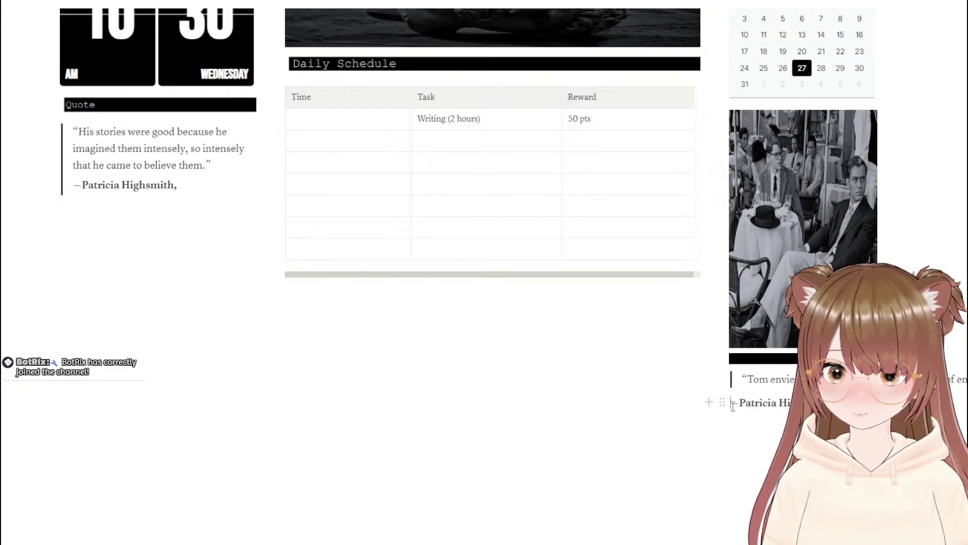
# Step: Merge the Patricia Highsmith attribution into the "Tom envied" quote block and put it on its own line
pyautogui.press('BackSpace')
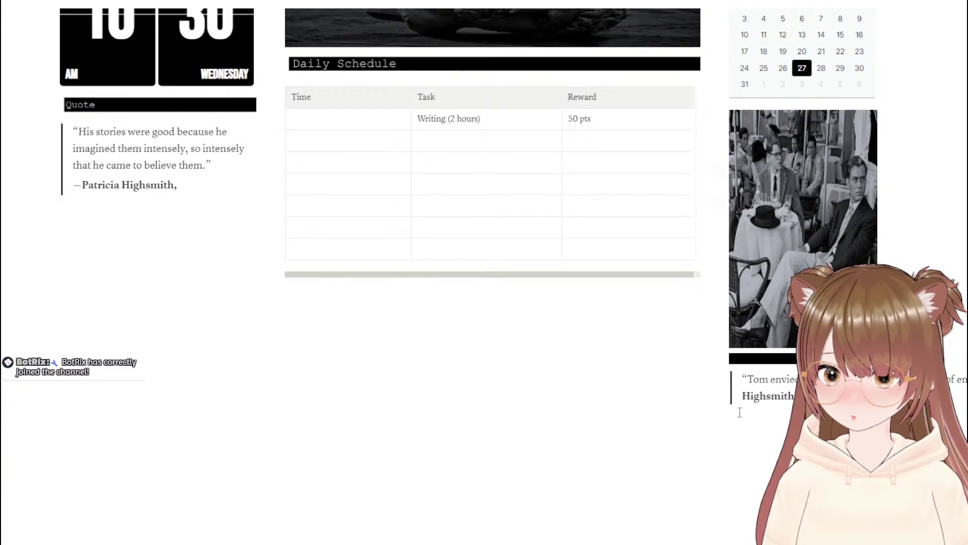
pyautogui.press('Return')
pyautogui.press('BackSpace')
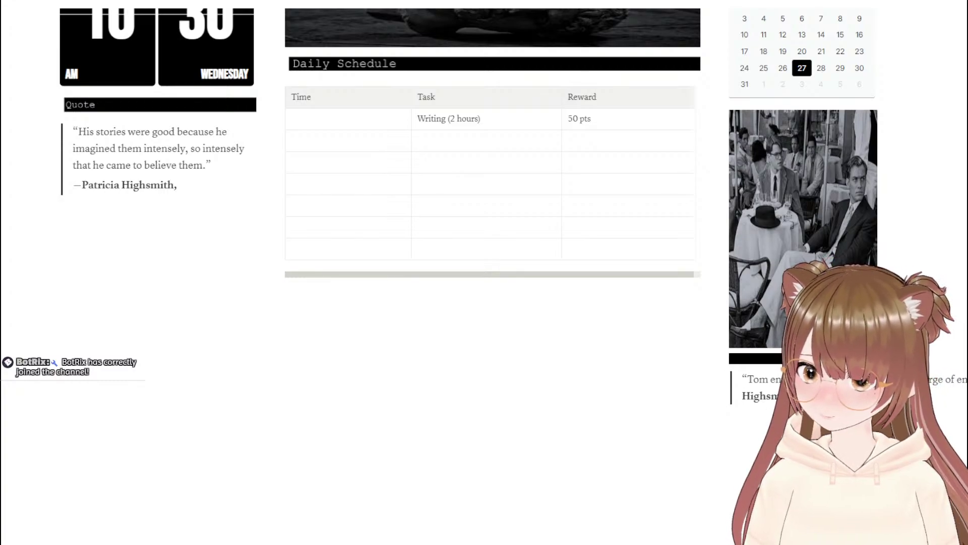
pyautogui.hotkey('shift', 'Return')
pyautogui.click(62, 425)
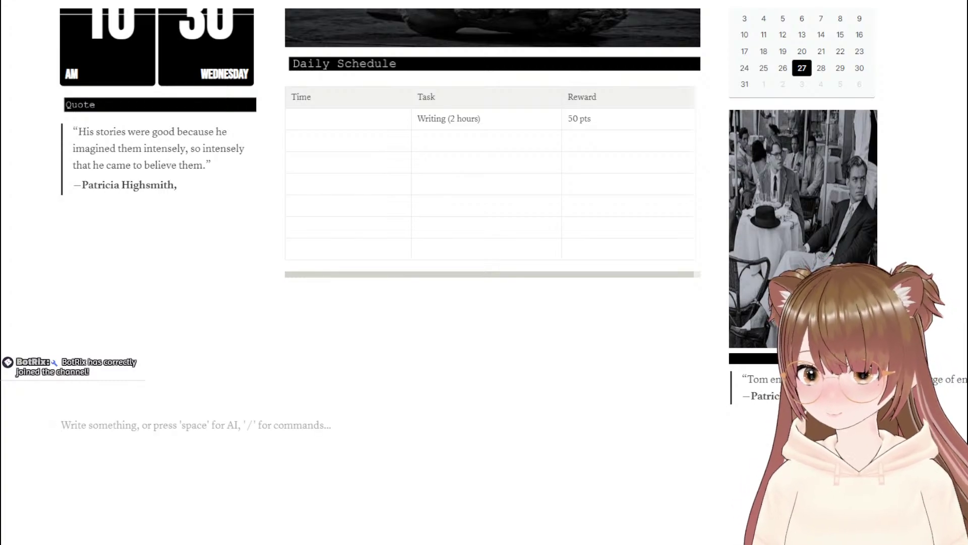
# Step: Try the "Tom envied" quote block beneath the quotation under the clock, and return it beneath the plain black banner
pyautogui.scroll(4, 484, 272)
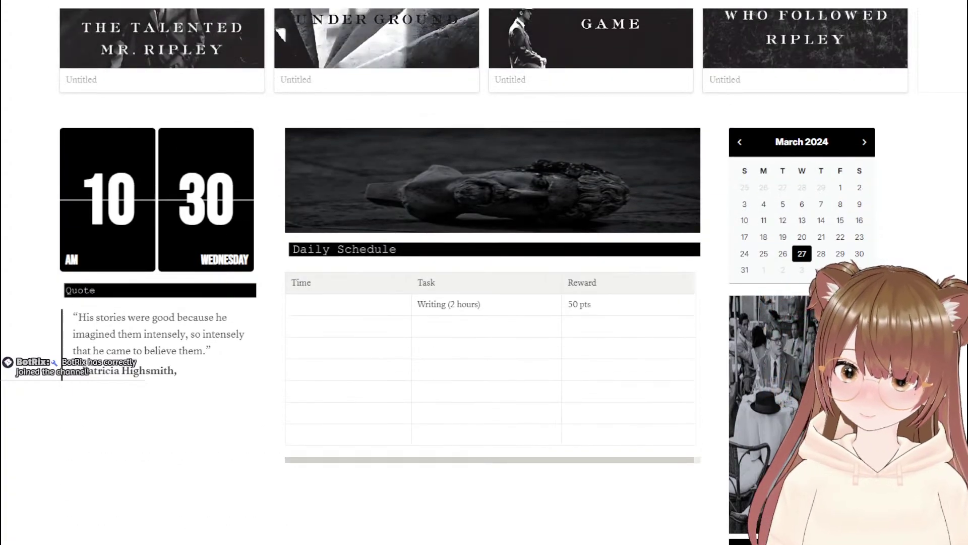
pyautogui.scroll(-3, 484, 272)
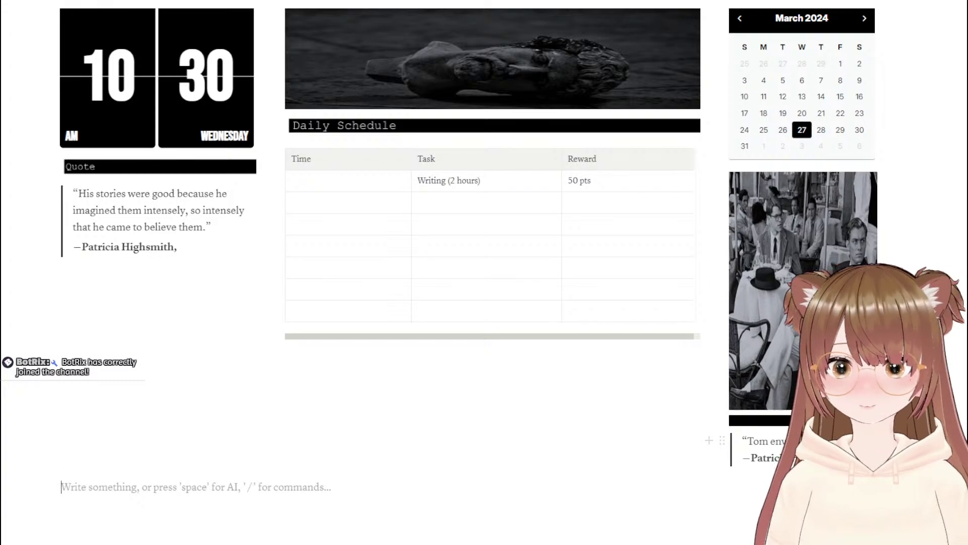
pyautogui.scroll(-3, 469, 251)
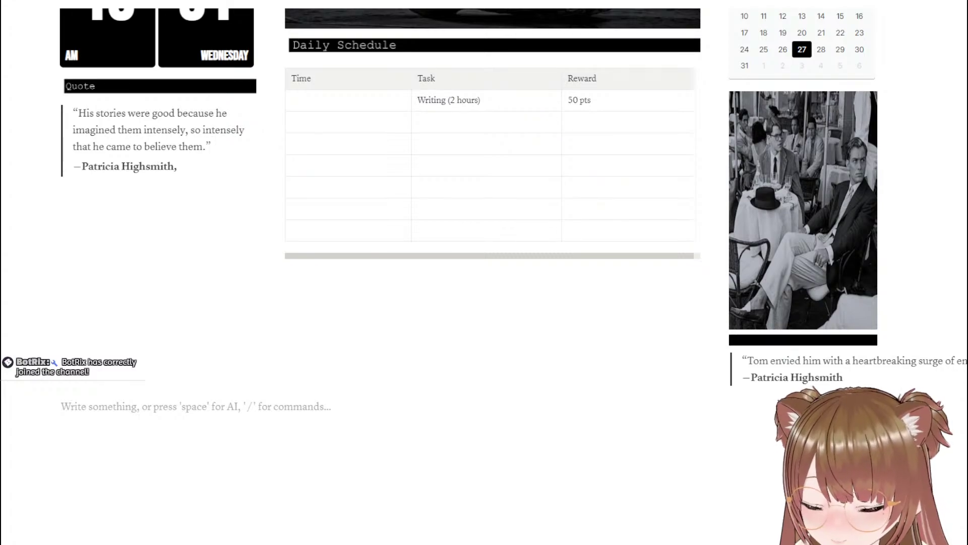
pyautogui.click(837, 371)
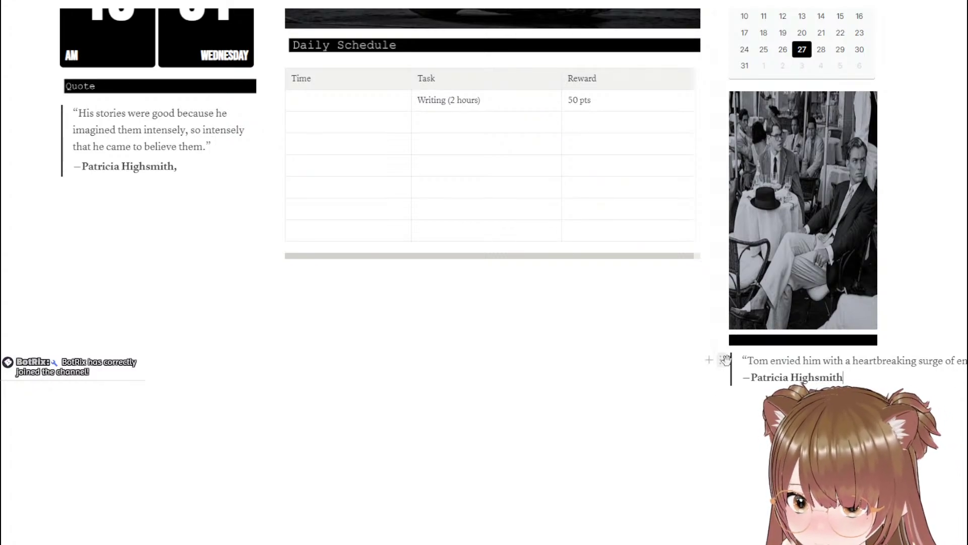
pyautogui.moveTo(722, 359); pyautogui.dragTo(121, 224)
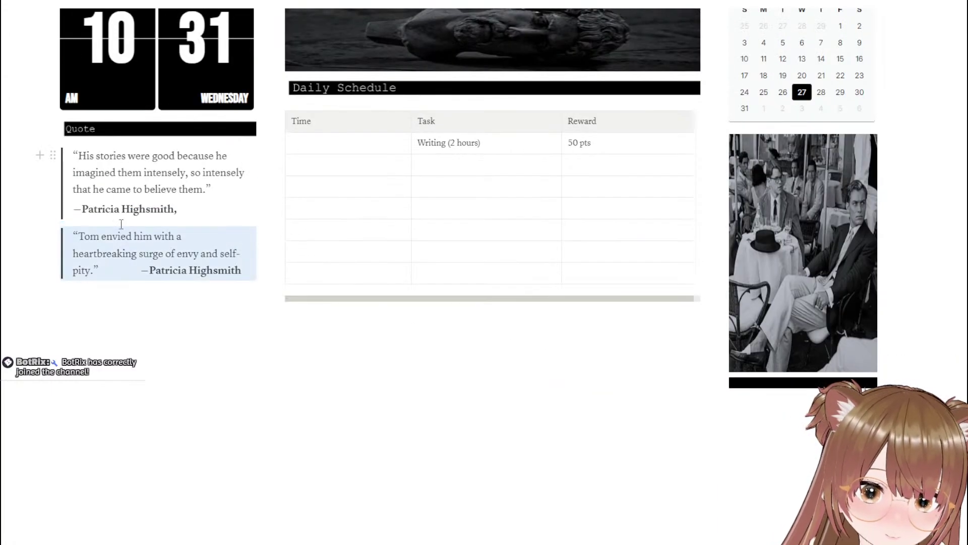
pyautogui.moveTo(54, 235); pyautogui.dragTo(728, 389)
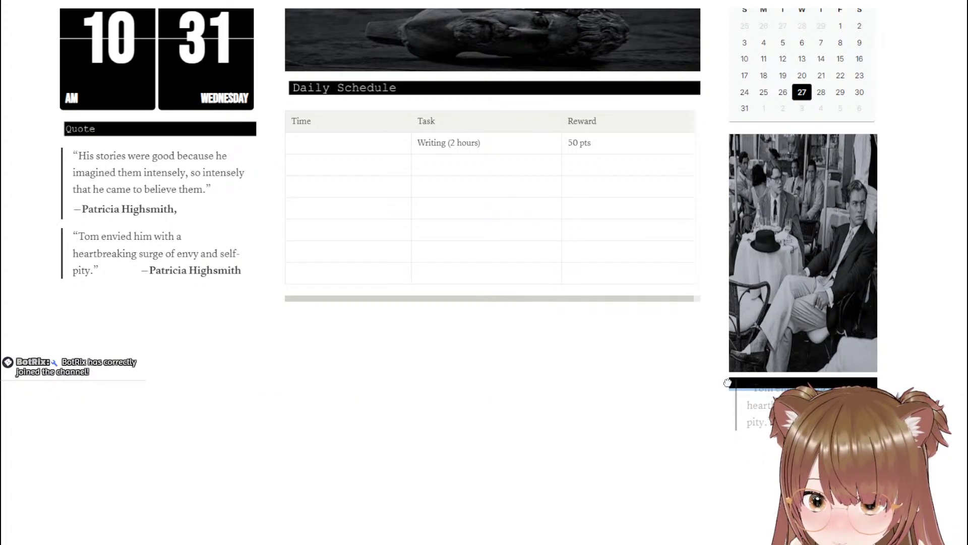
# Step: Break the "Tom envied" quotation into three short lines, starting new ones at "a heartbreaking" and "of envy", above the attribution
pyautogui.scroll(7, 942, 294)
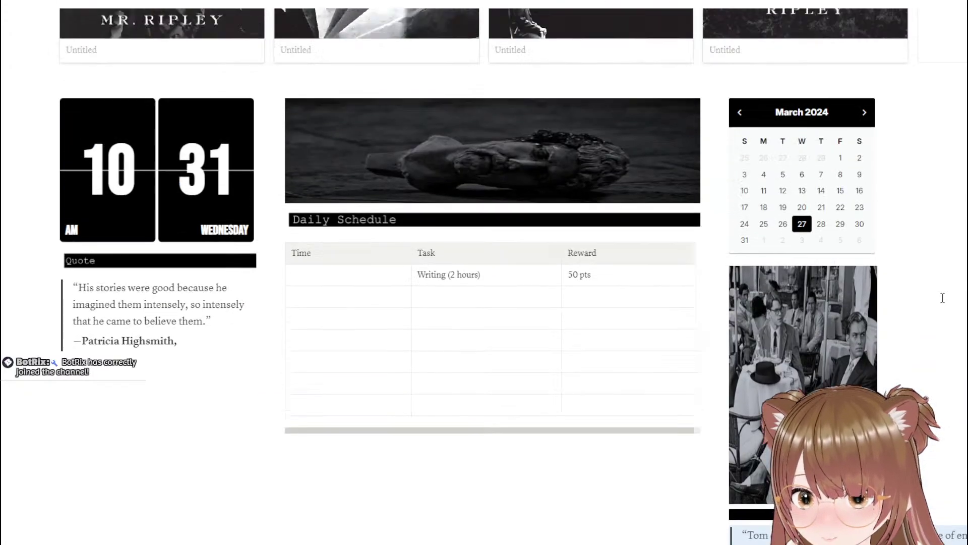
pyautogui.scroll(-4, 942, 287)
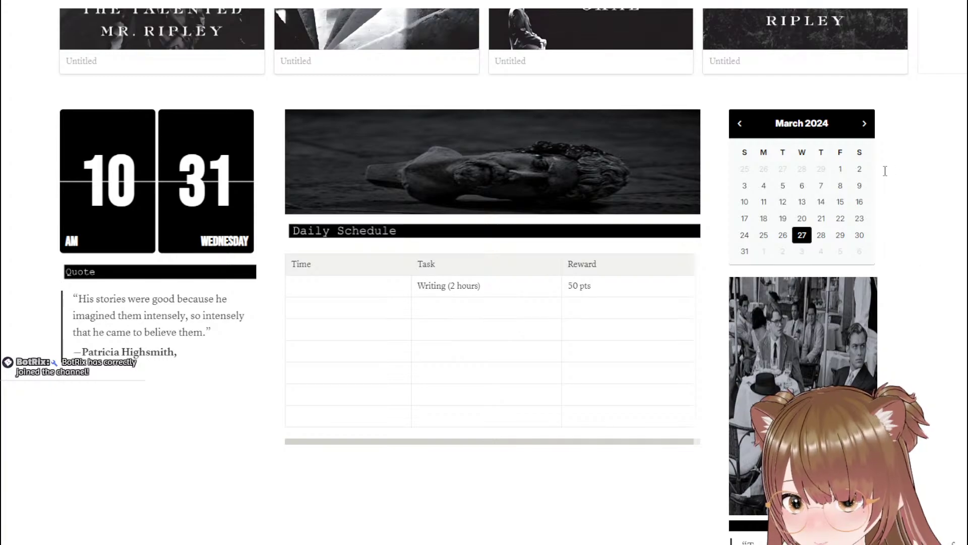
pyautogui.scroll(-3, 818, 159)
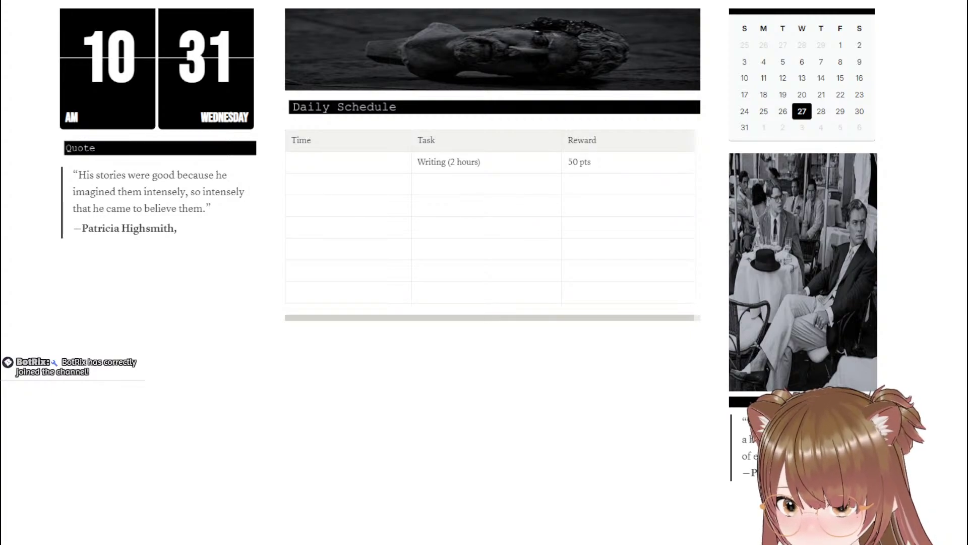
pyautogui.click(947, 489)
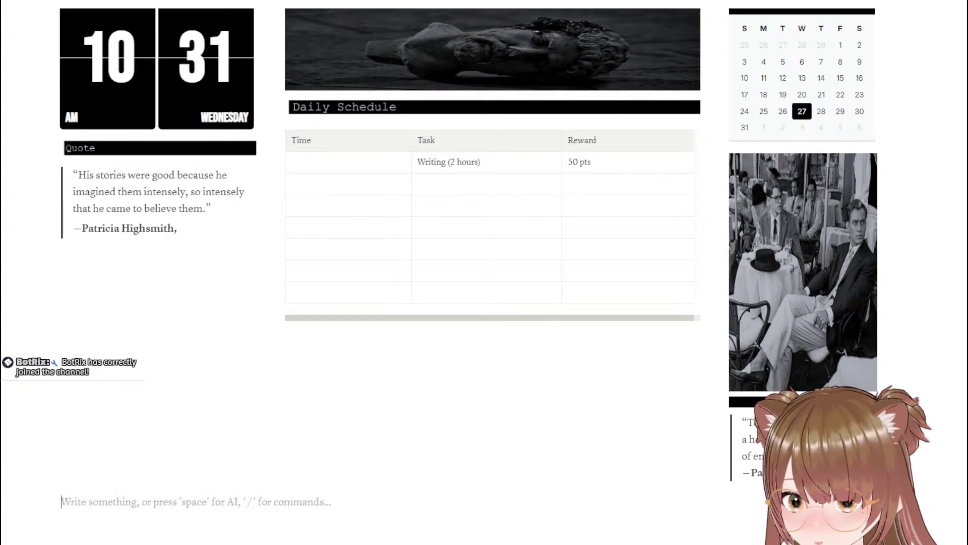
pyautogui.scroll(2, 484, 273)
pyautogui.scroll(-4, 484, 272)
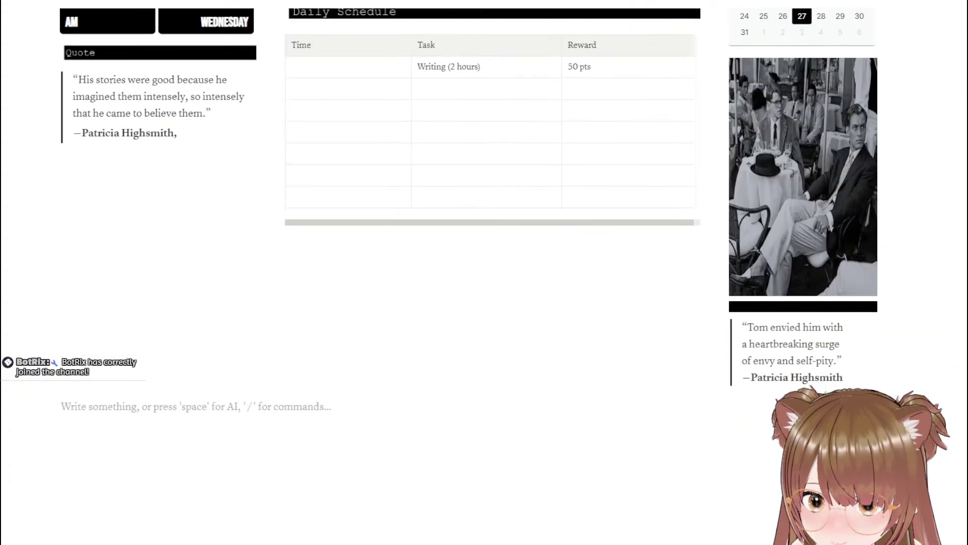
pyautogui.moveTo(740, 344); pyautogui.dragTo(745, 355)
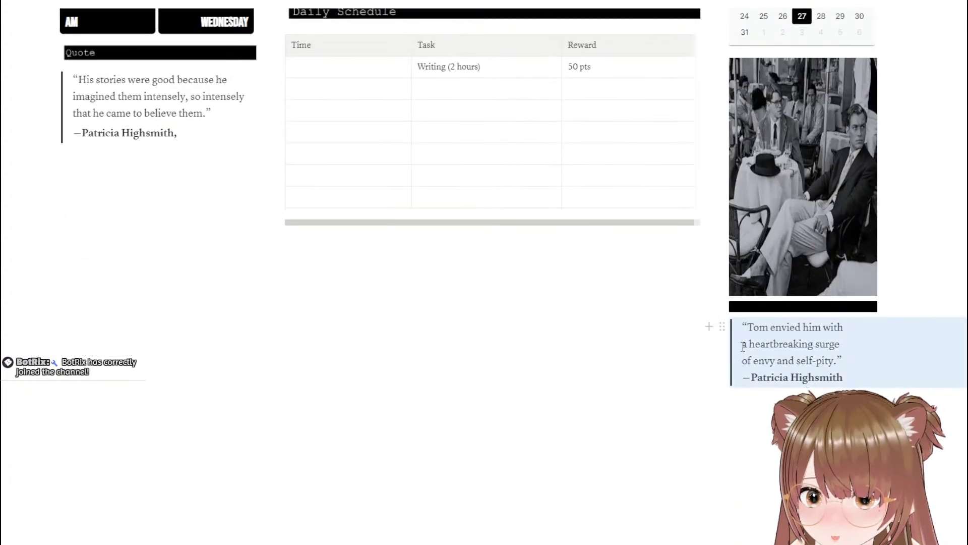
pyautogui.click(743, 346)
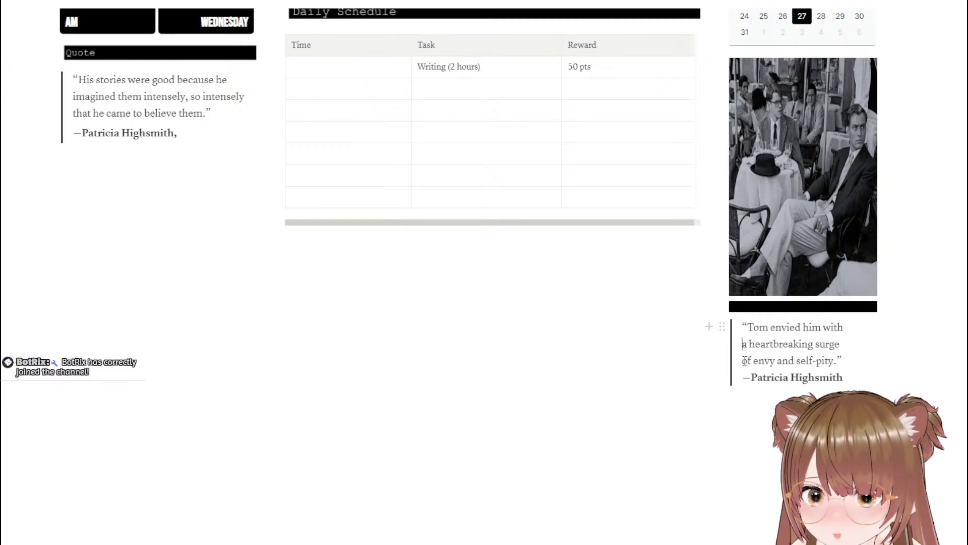
pyautogui.press('Down')
pyautogui.press('Down')
# Step: Review the dashboard layout from the book gallery down to the quote beneath the café photo
pyautogui.scroll(4, 771, 376)
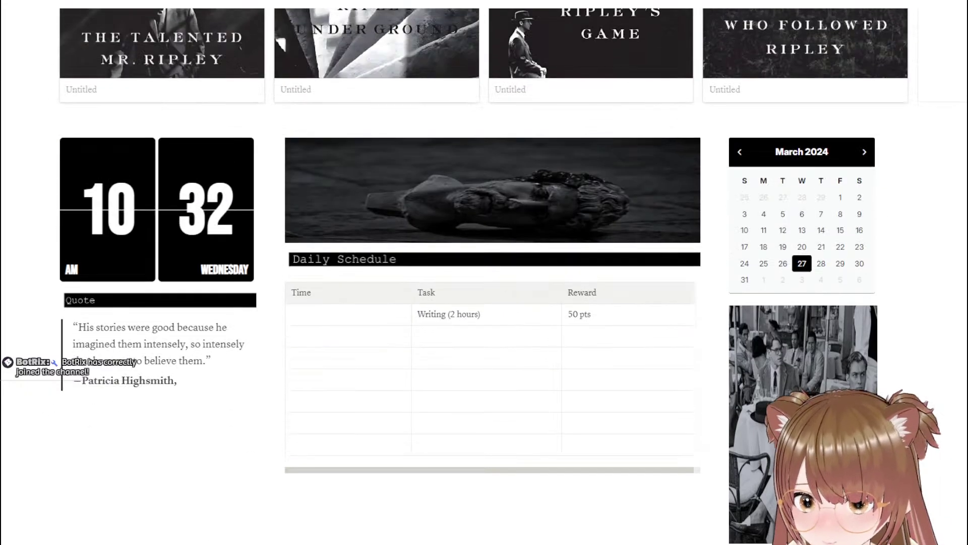
pyautogui.scroll(4, 705, 432)
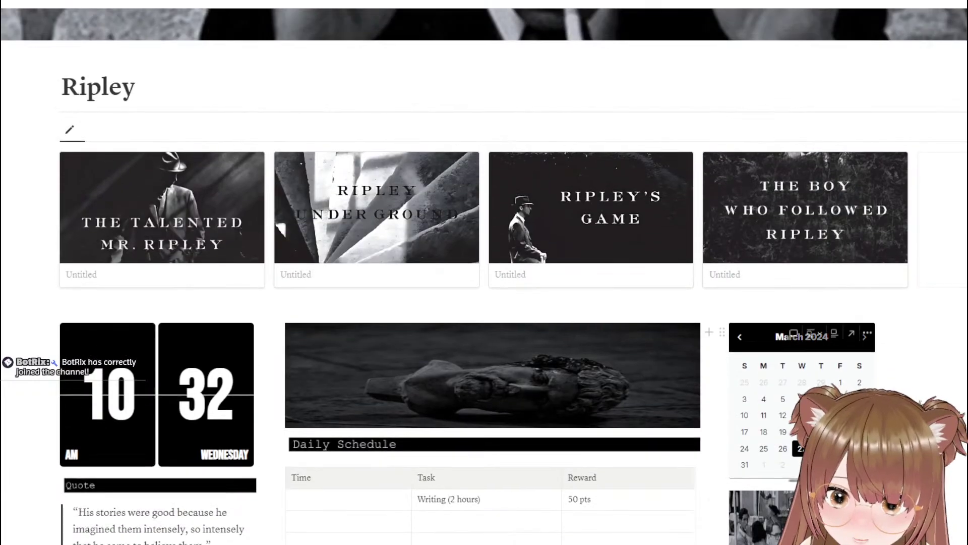
pyautogui.scroll(-9, 706, 431)
pyautogui.scroll(2, 706, 431)
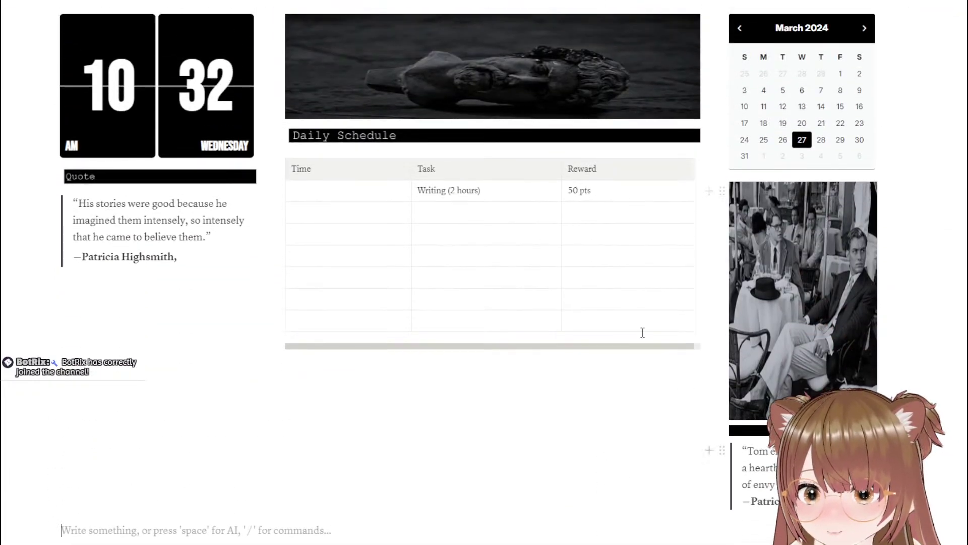
pyautogui.scroll(3, 534, 305)
pyautogui.scroll(2, 536, 305)
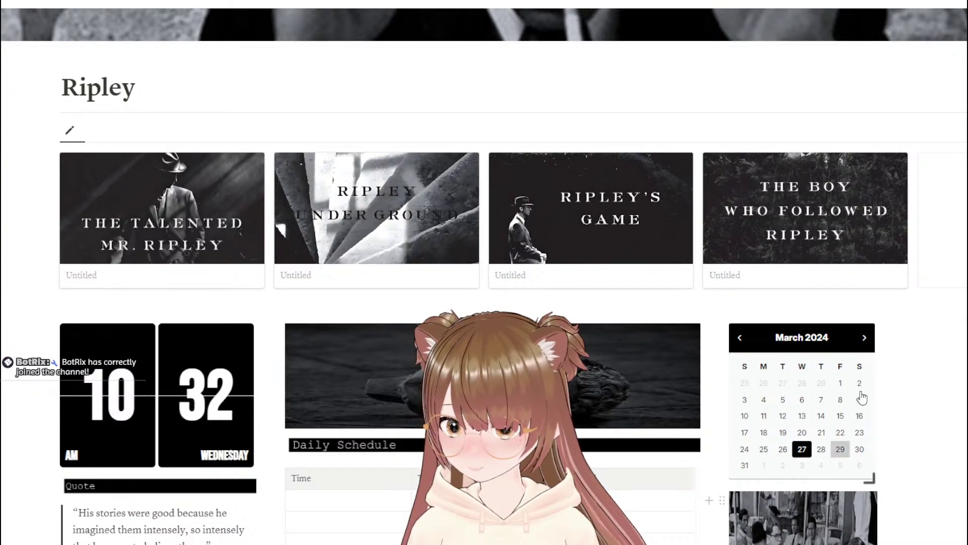
pyautogui.scroll(-8, 887, 427)
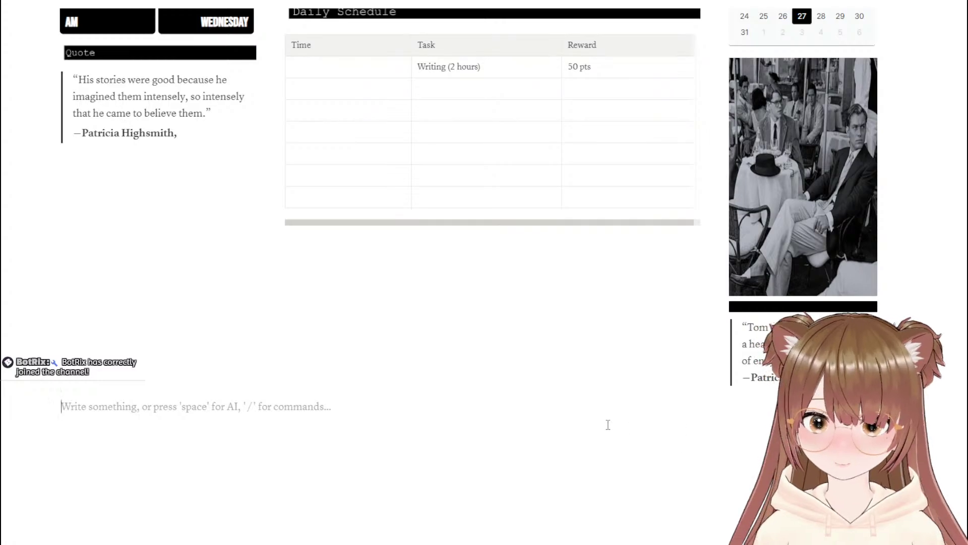
pyautogui.scroll(3, 607, 424)
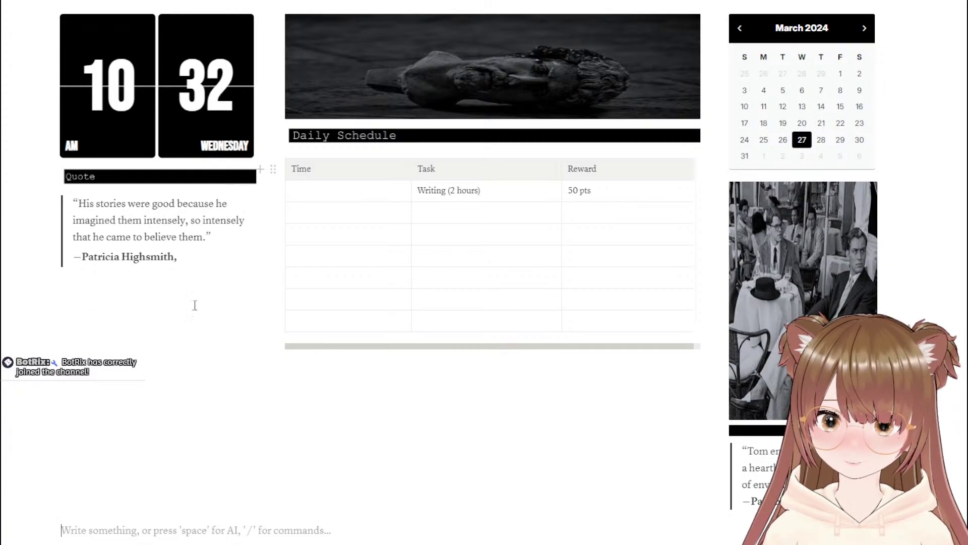
pyautogui.scroll(5, 258, 390)
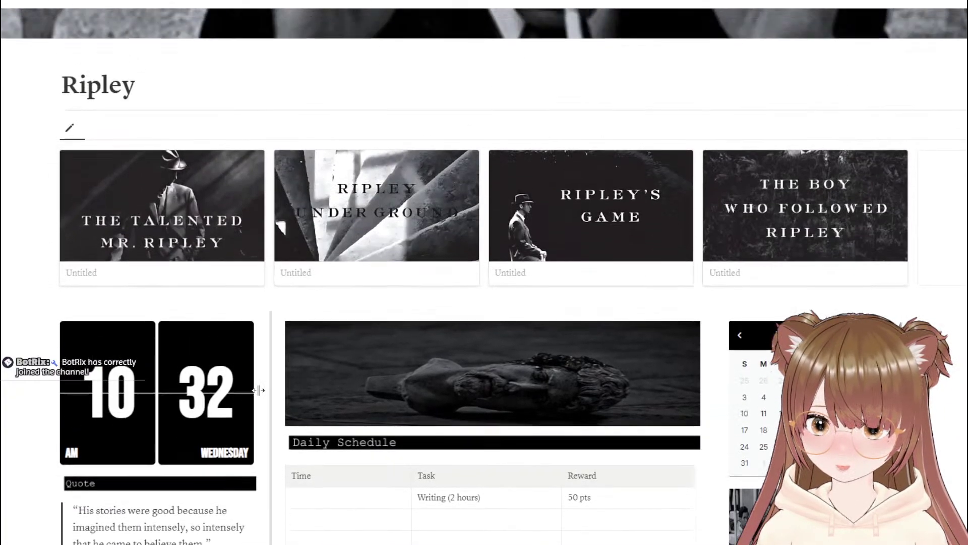
pyautogui.scroll(-8, 258, 391)
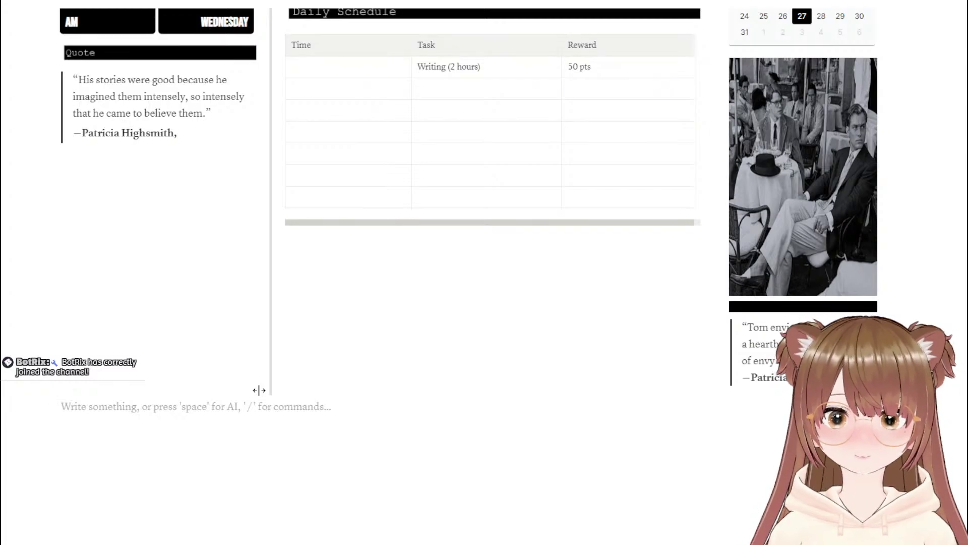
pyautogui.scroll(4, 259, 390)
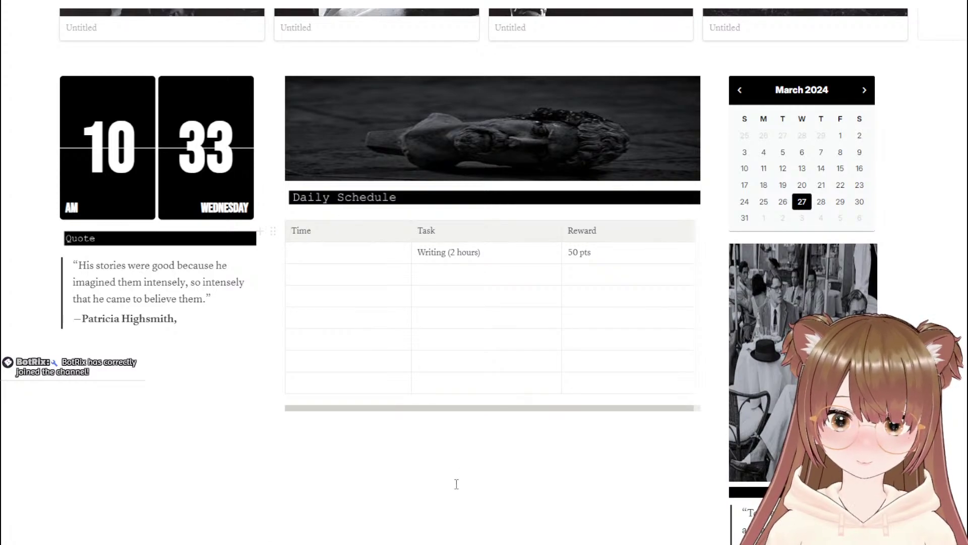
# Step: Search the insertable blocks for "track" beneath the Daily Schedule table and browse the full block list, including the database views
pyautogui.scroll(-4, 457, 484)
pyautogui.click(419, 379)
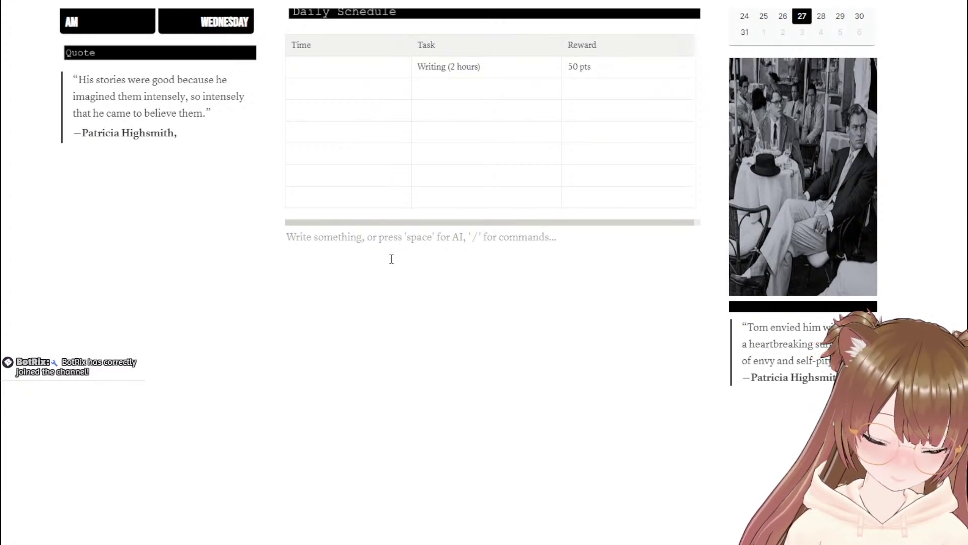
pyautogui.write('/track')
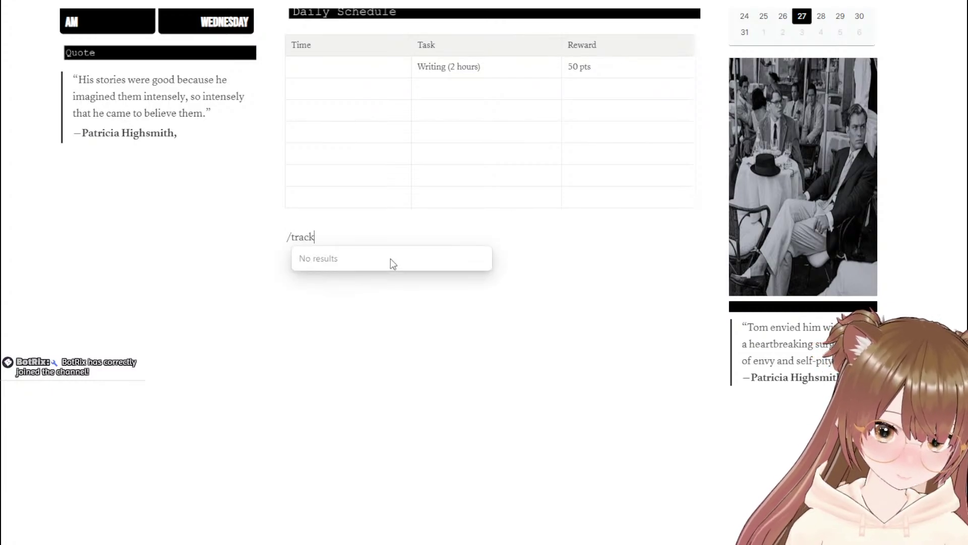
pyautogui.press('BackSpace')
pyautogui.press('BackSpace')
pyautogui.press('BackSpace')
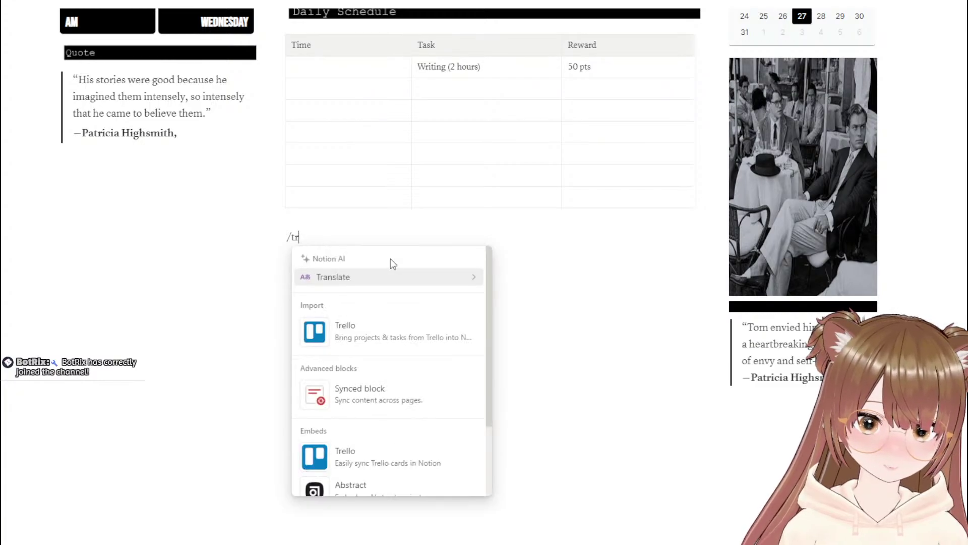
pyautogui.press('BackSpace')
pyautogui.press('BackSpace')
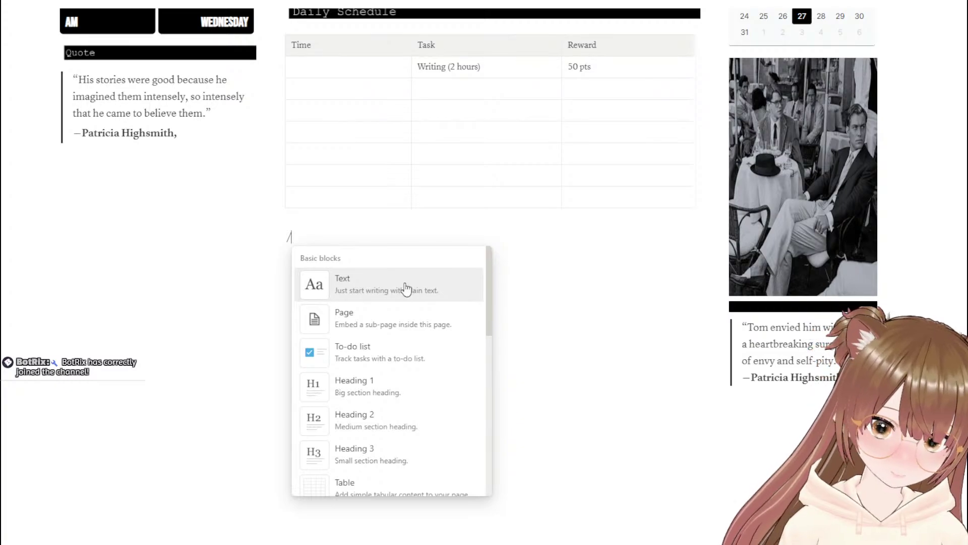
pyautogui.scroll(-4, 391, 302)
pyautogui.scroll(-12, 393, 308)
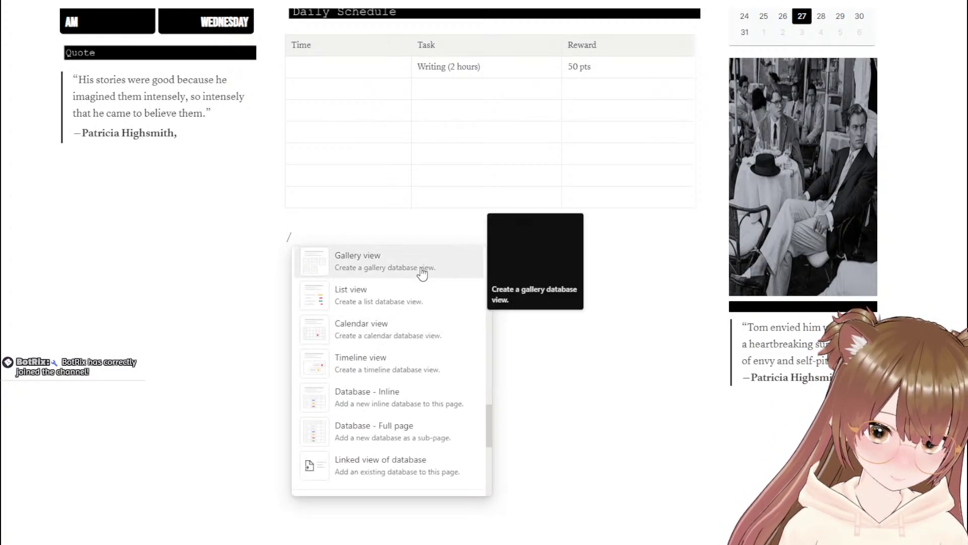
pyautogui.scroll(3, 413, 328)
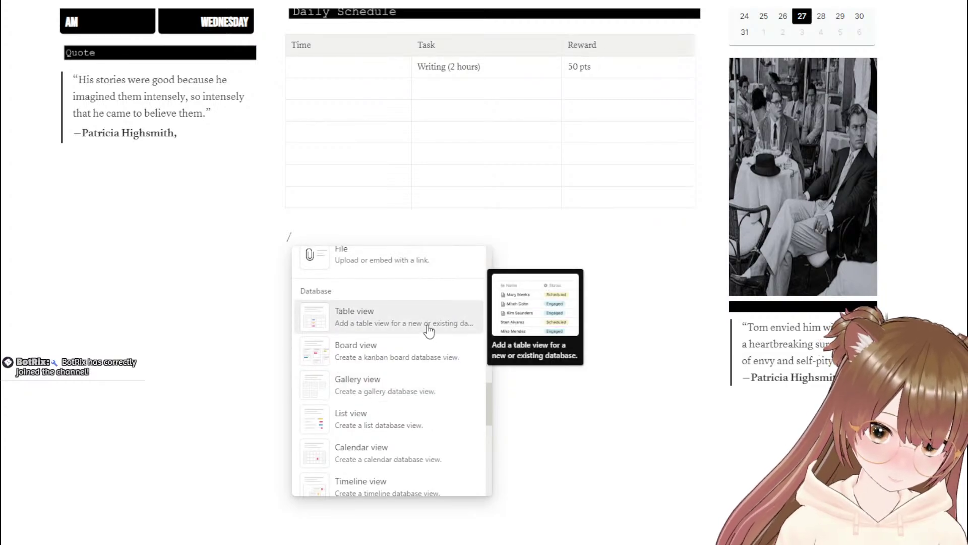
pyautogui.moveTo(487, 403); pyautogui.dragTo(493, 440)
pyautogui.click(522, 385)
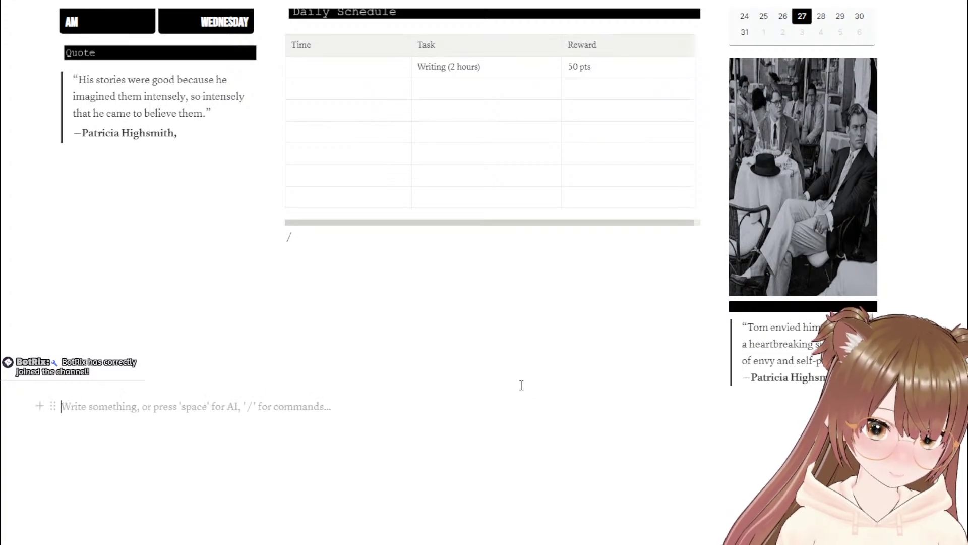
# Step: Delete the stray slash beneath the Daily Schedule table and open the Word Count Tracker page
pyautogui.click(316, 236)
pyautogui.press('BackSpace')
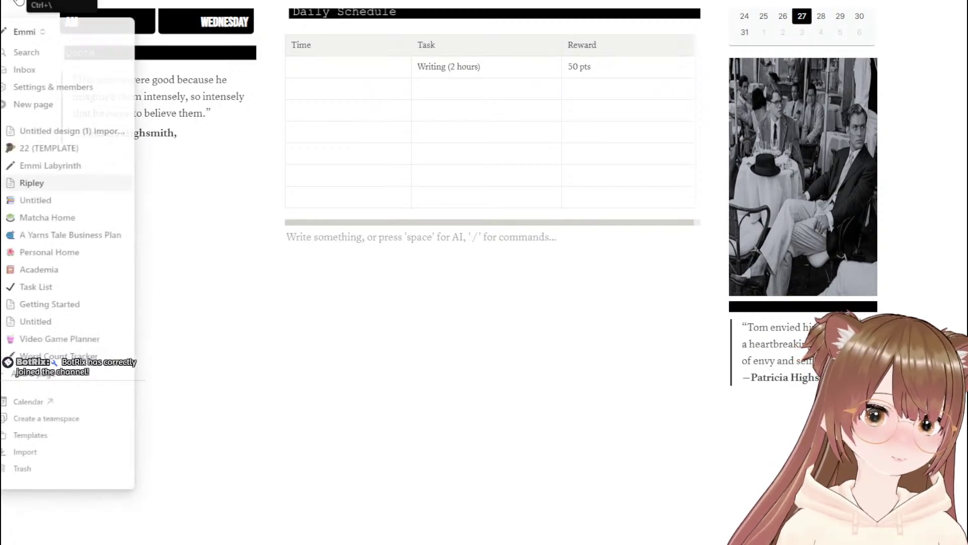
pyautogui.click(22, 1)
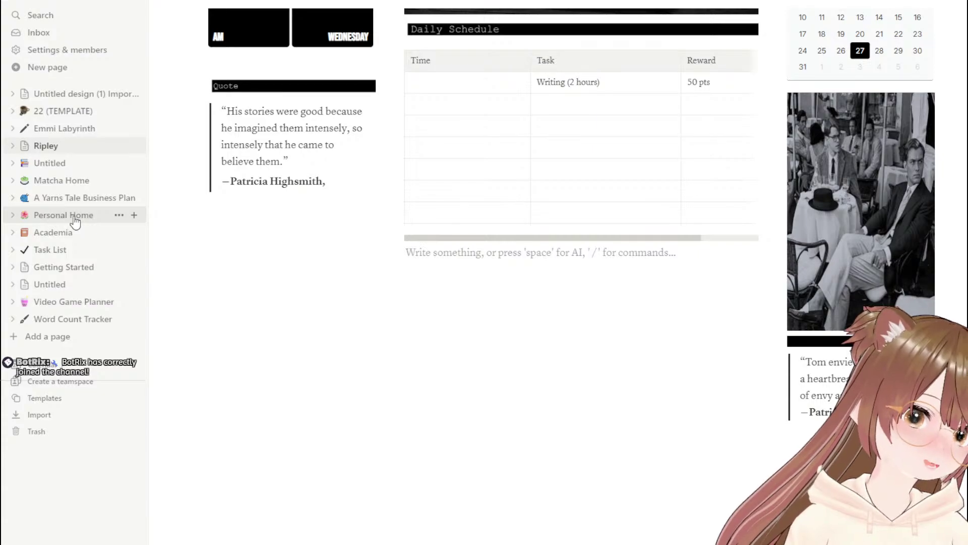
pyautogui.click(71, 318)
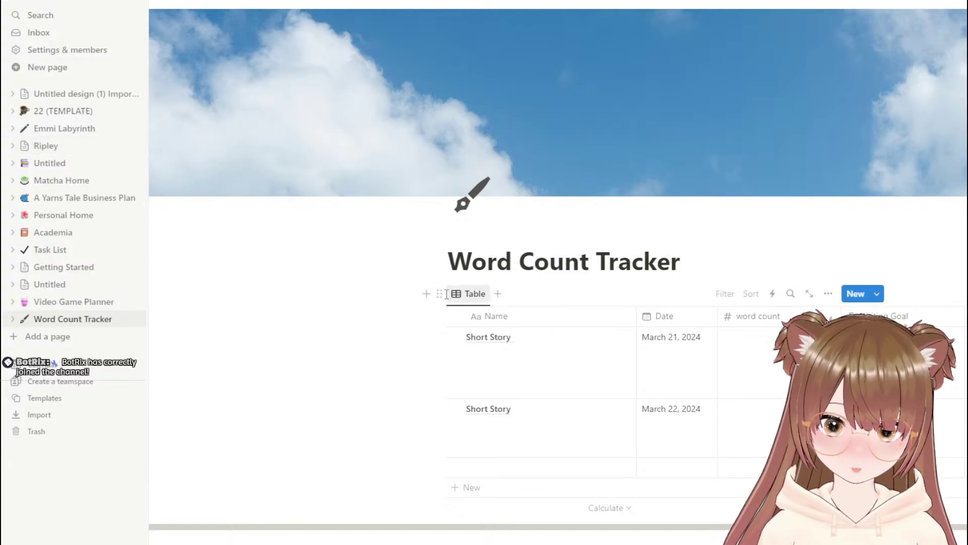
pyautogui.click(439, 294)
pyautogui.moveTo(345, 191)
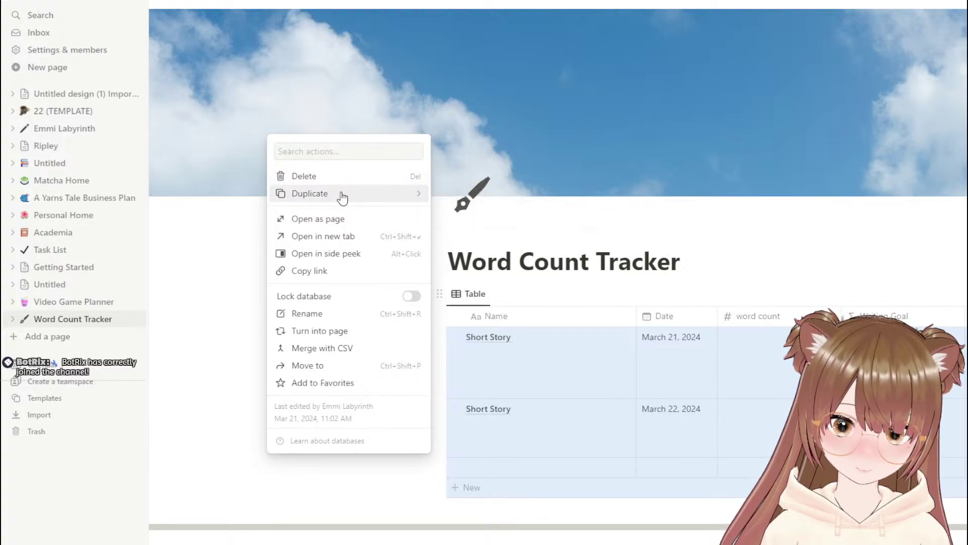
pyautogui.moveTo(413, 194)
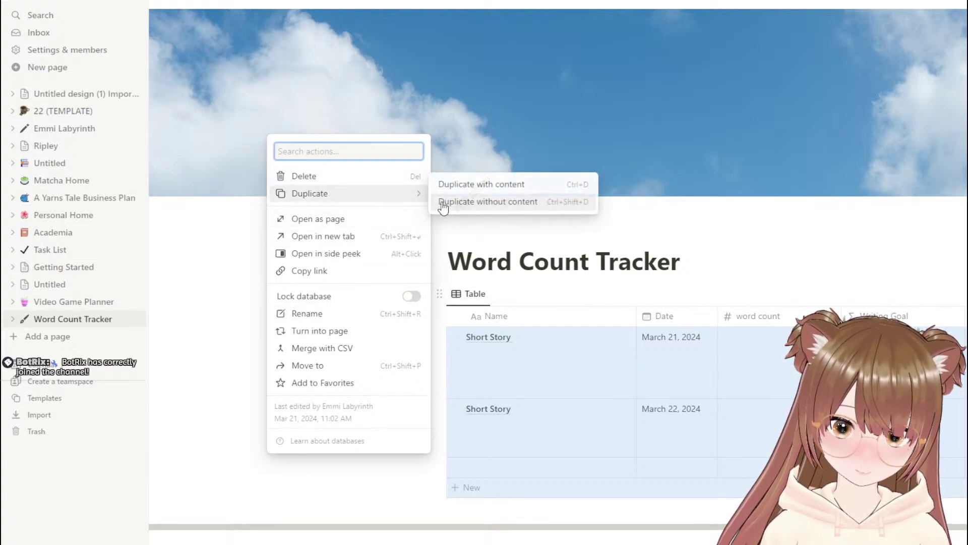
pyautogui.click(787, 411)
pyautogui.scroll(-3, 787, 411)
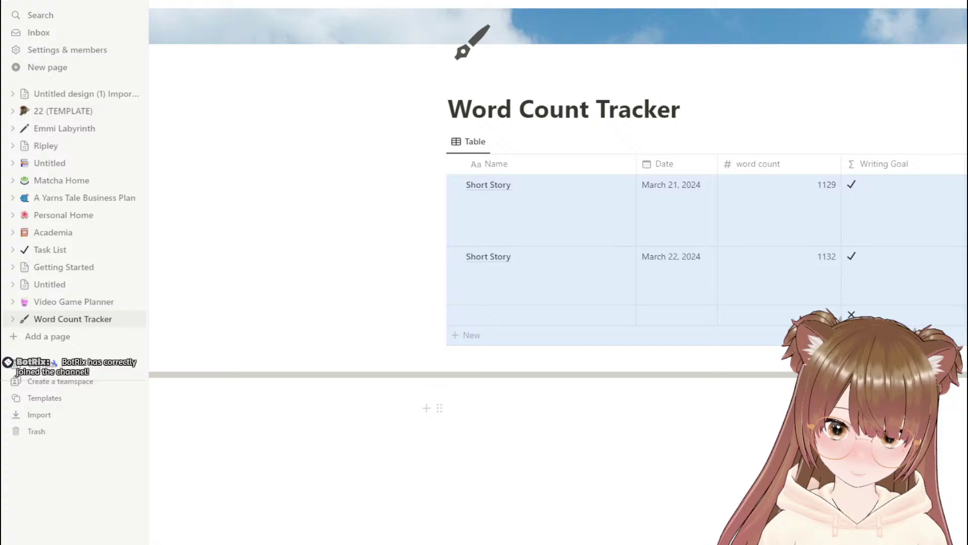
pyautogui.click(525, 505)
pyautogui.write('"Tom envied him with a heartbreaking surge of envy and self-pity." — Patricia Highsmith')
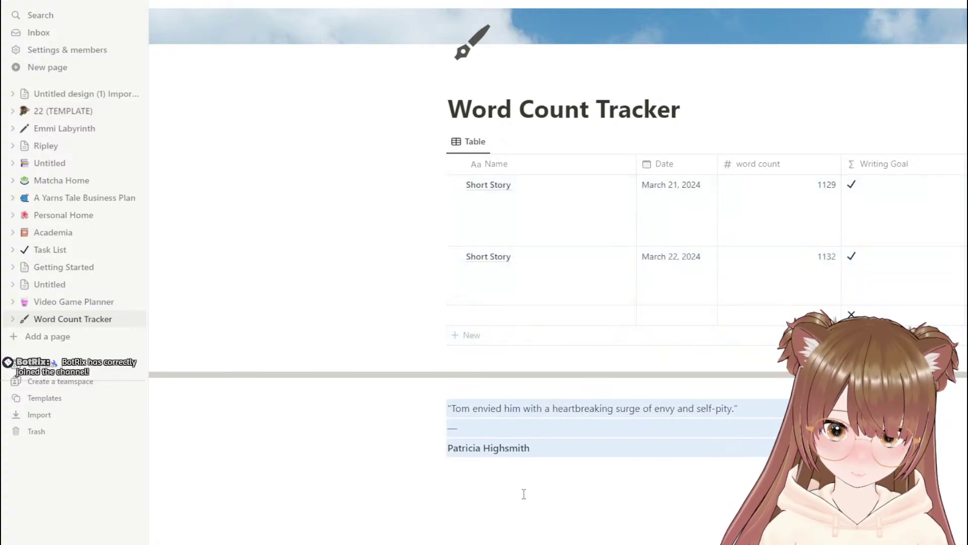
pyautogui.press('BackSpace')
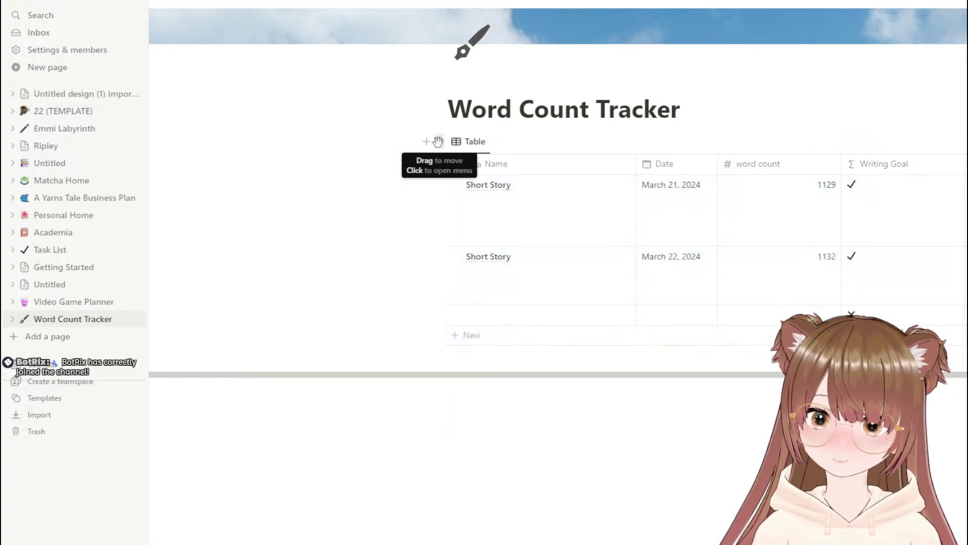
# Step: Duplicate the Word Count Tracker table without its content, move the copy to the Ripley page, and open that page
pyautogui.click(438, 142)
pyautogui.moveTo(408, 49)
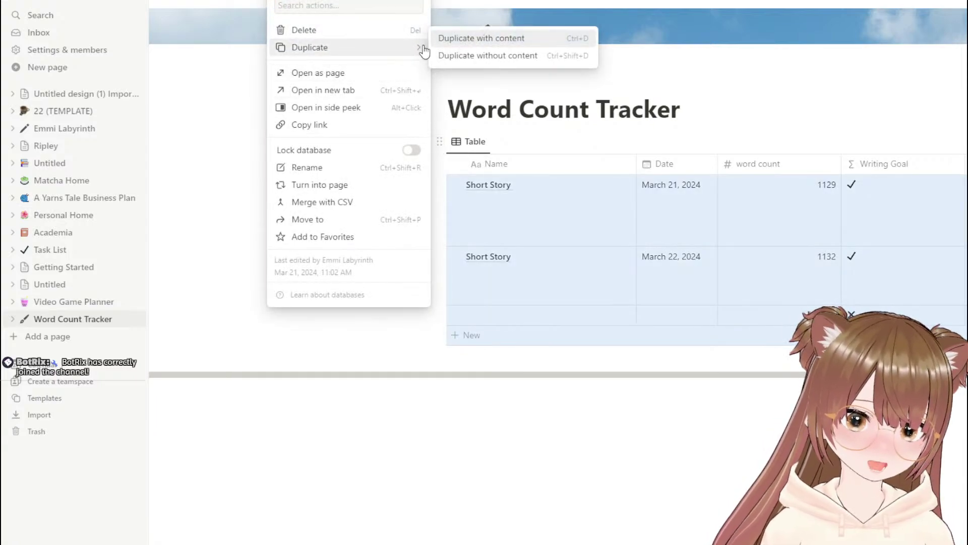
pyautogui.click(457, 57)
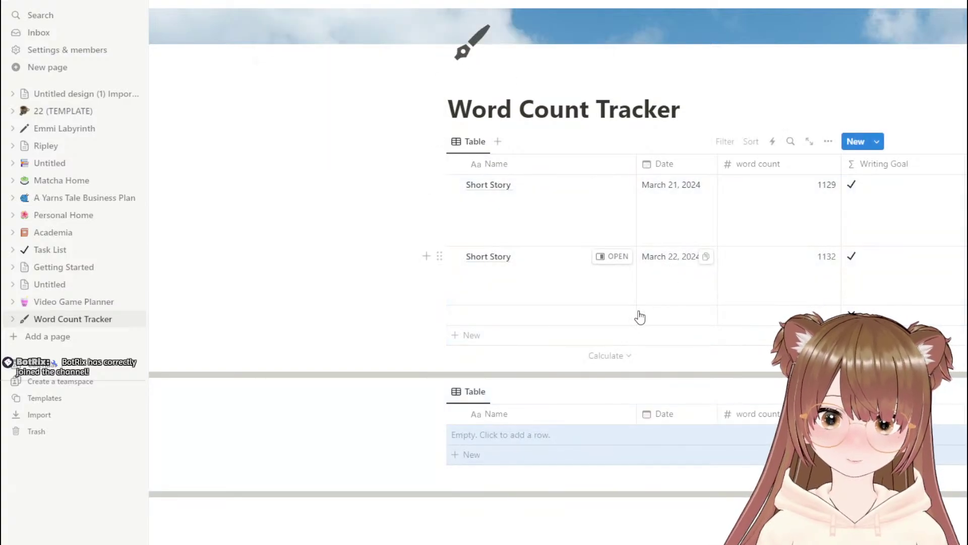
pyautogui.moveTo(440, 392); pyautogui.dragTo(54, 151)
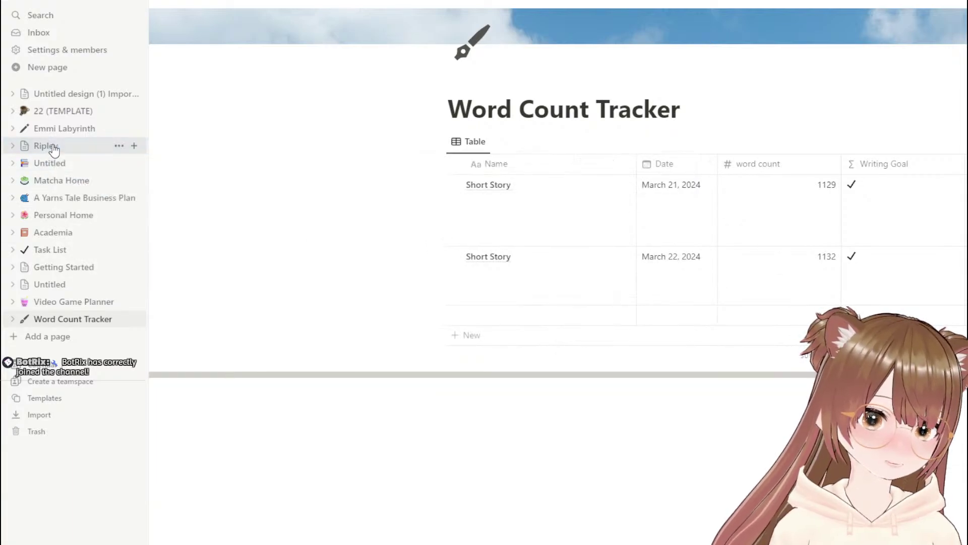
pyautogui.click(54, 150)
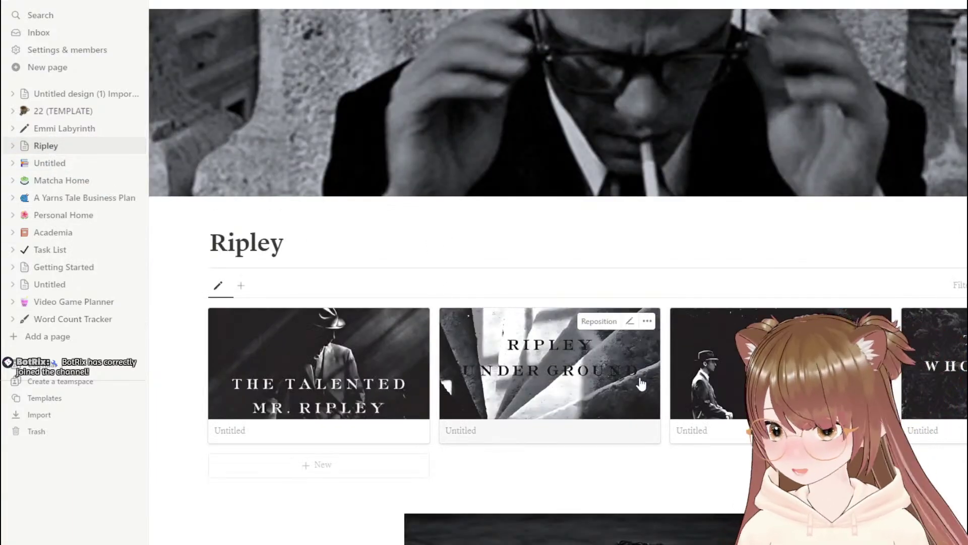
# Step: Hide the sidebar and move the empty word count table into the middle column, beneath the Daily Schedule table
pyautogui.scroll(-10, 641, 384)
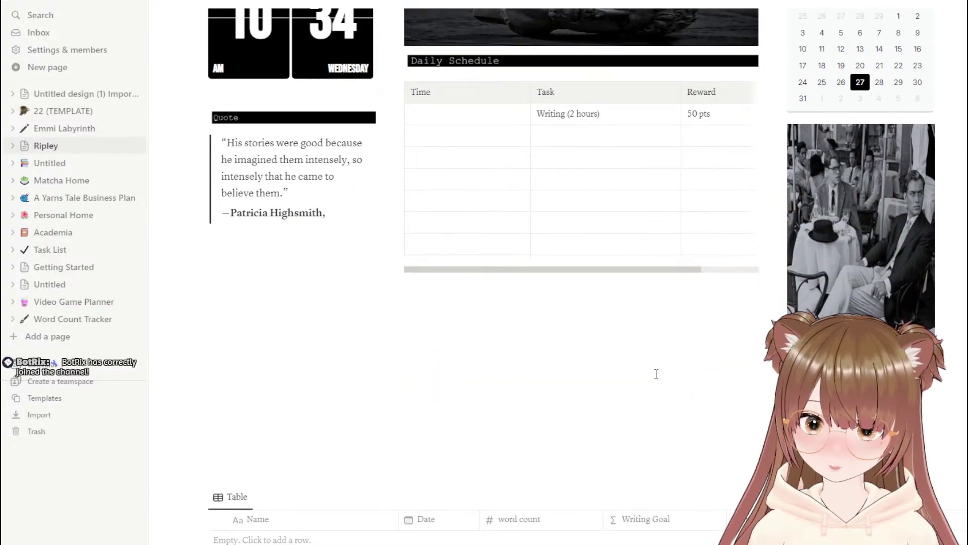
pyautogui.click(114, 5)
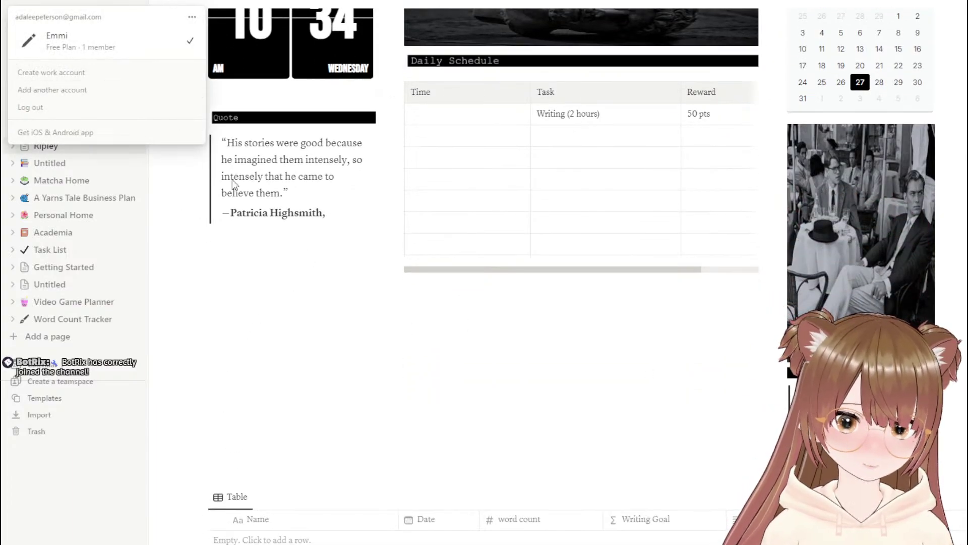
pyautogui.click(194, 201)
pyautogui.click(135, 5)
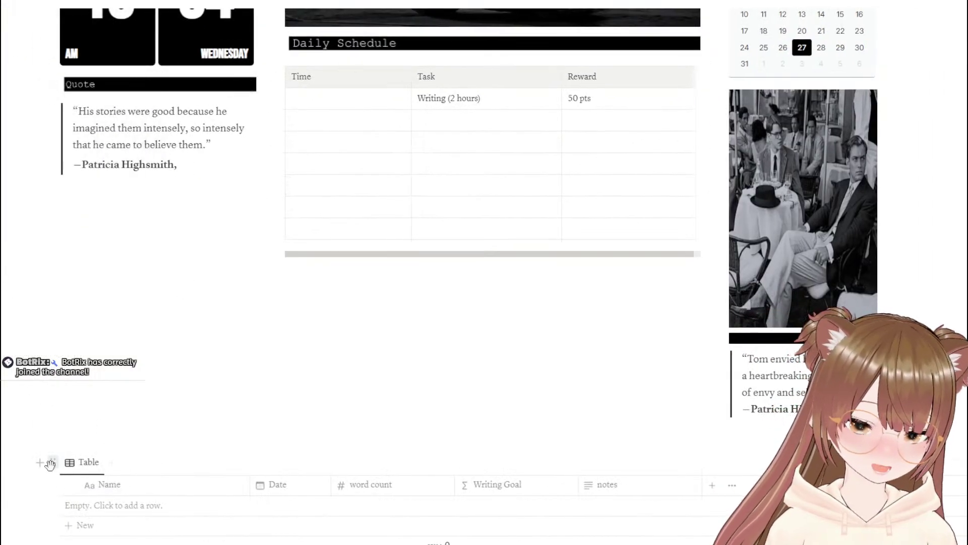
pyautogui.moveTo(52, 461); pyautogui.dragTo(292, 273)
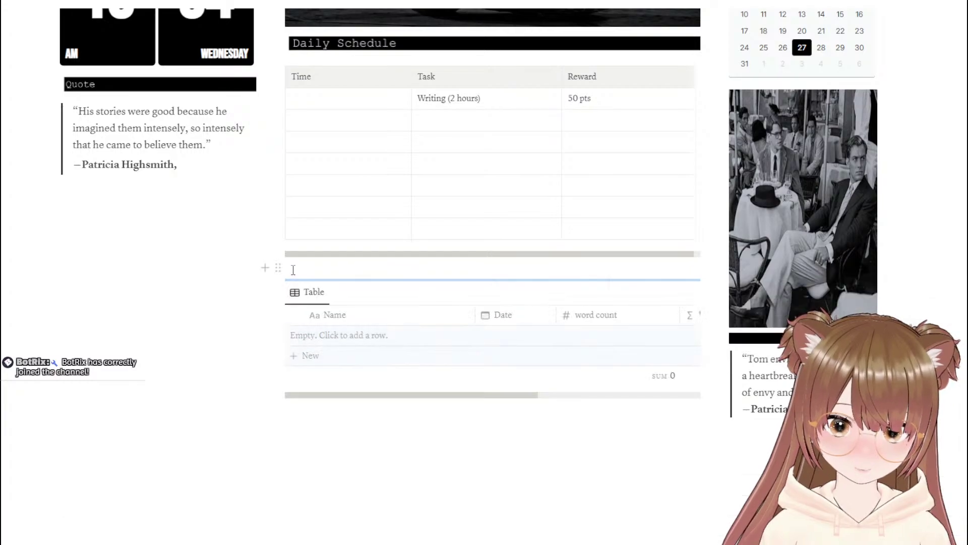
pyautogui.click(413, 528)
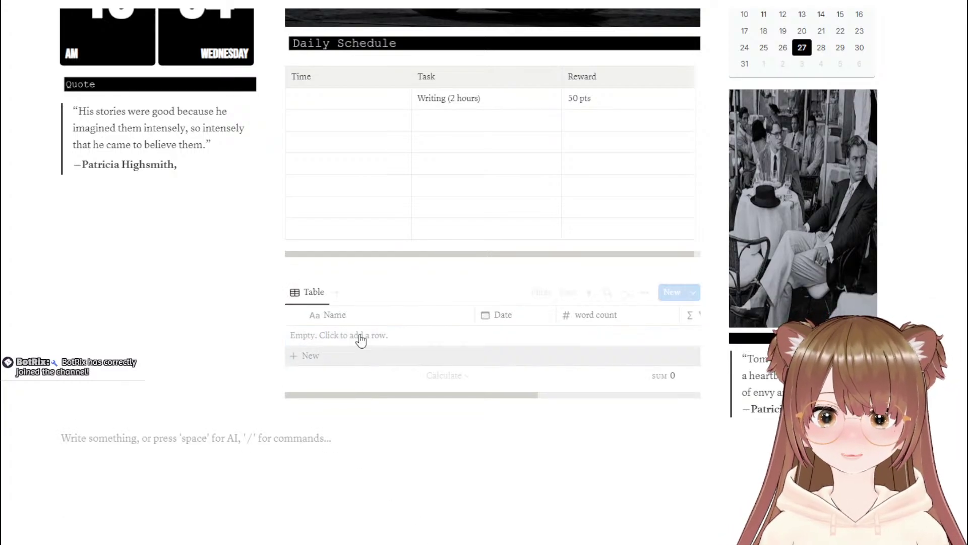
pyautogui.scroll(4, 342, 302)
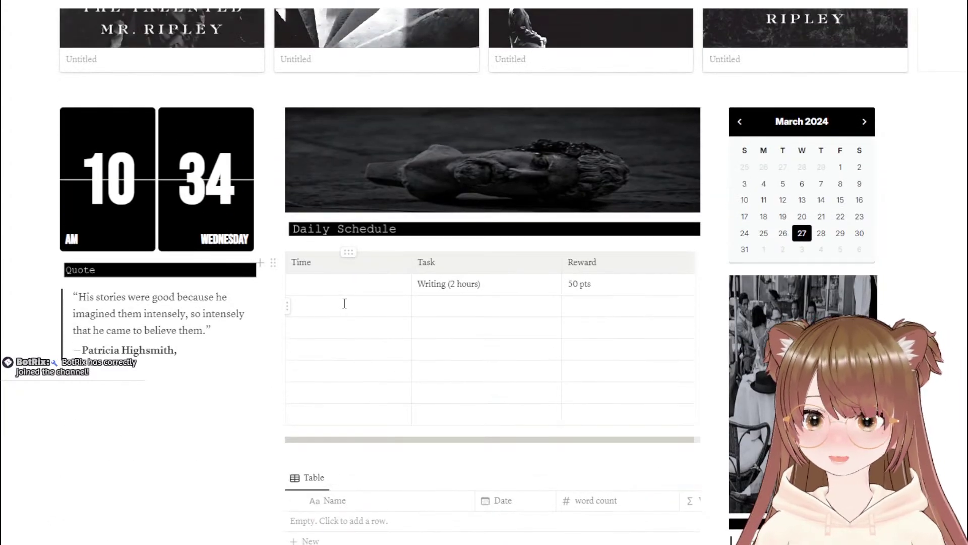
pyautogui.scroll(-5, 344, 303)
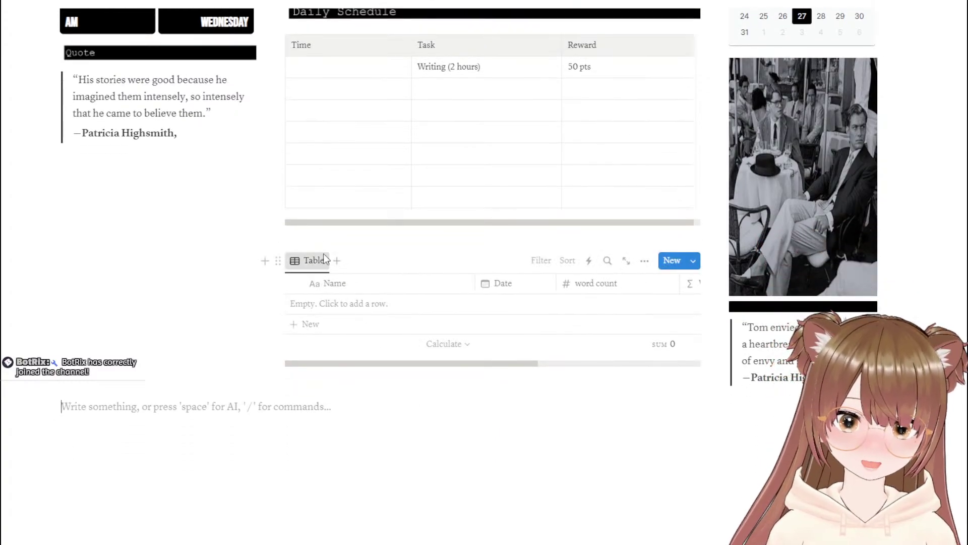
pyautogui.click(325, 259)
pyautogui.click(320, 283)
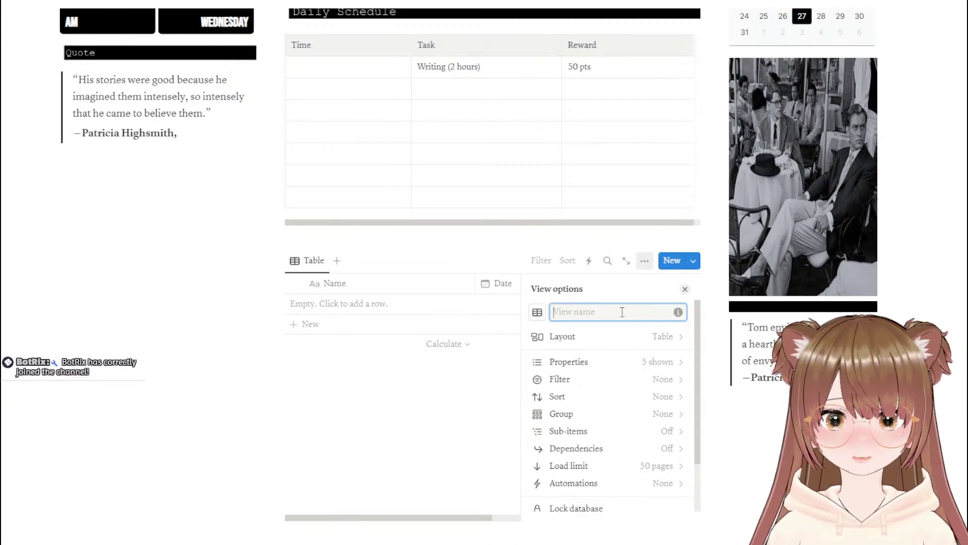
pyautogui.write('F')
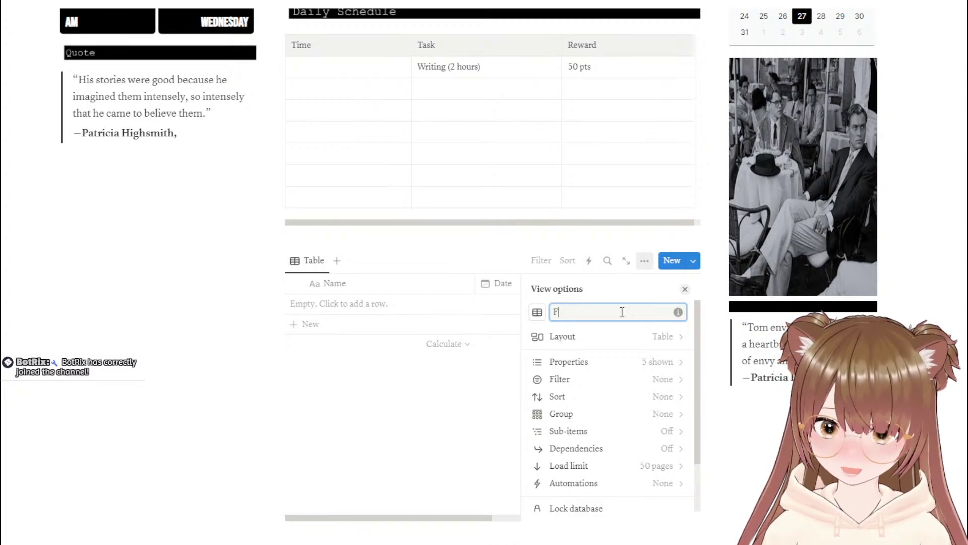
pyautogui.press('BackSpace')
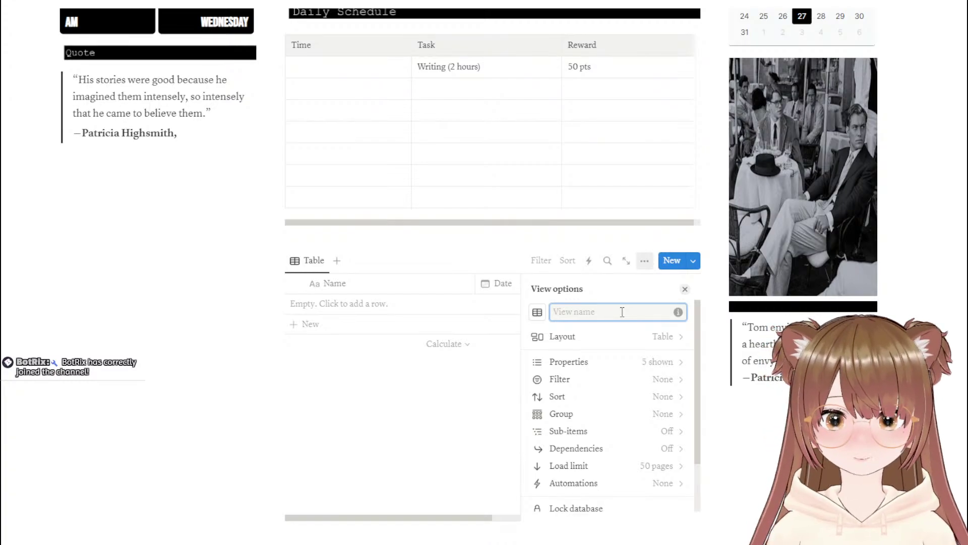
pyautogui.write('▶')
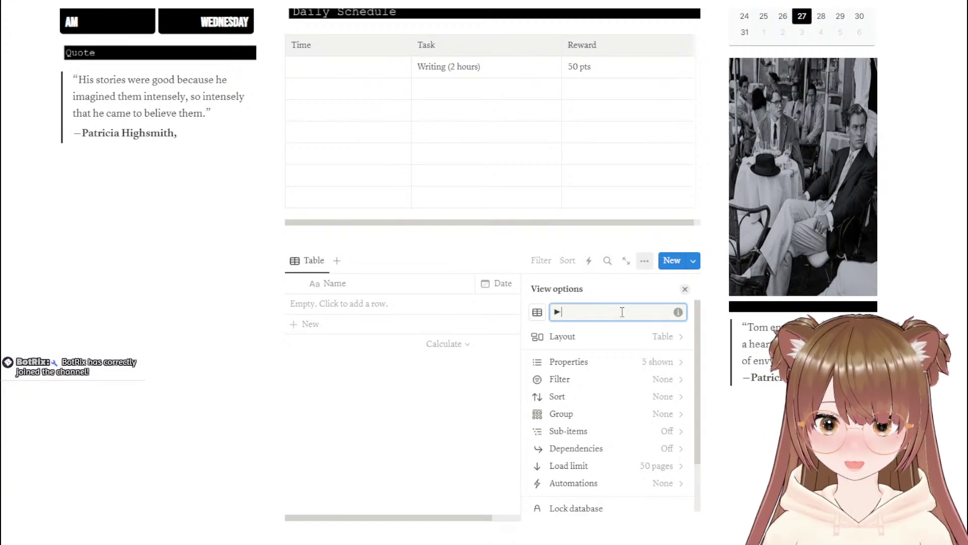
pyautogui.press('BackSpace')
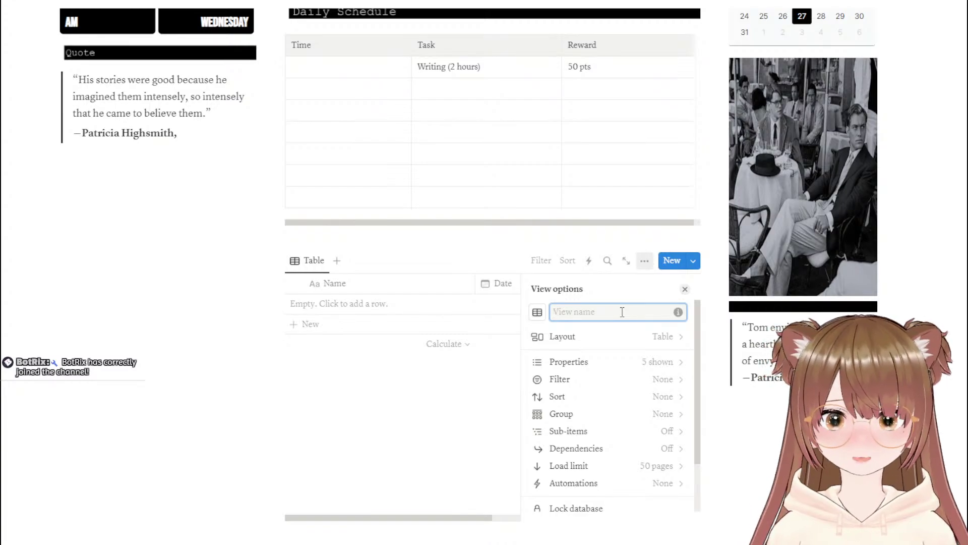
pyautogui.click(316, 267)
pyautogui.click(317, 268)
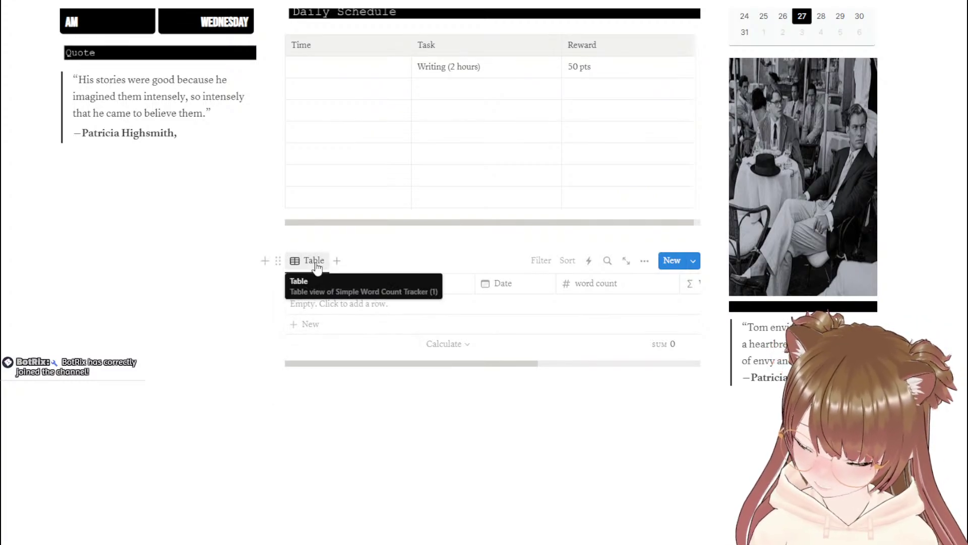
# Step: Change the icon of the word count table's view to the pencil
pyautogui.click(317, 268)
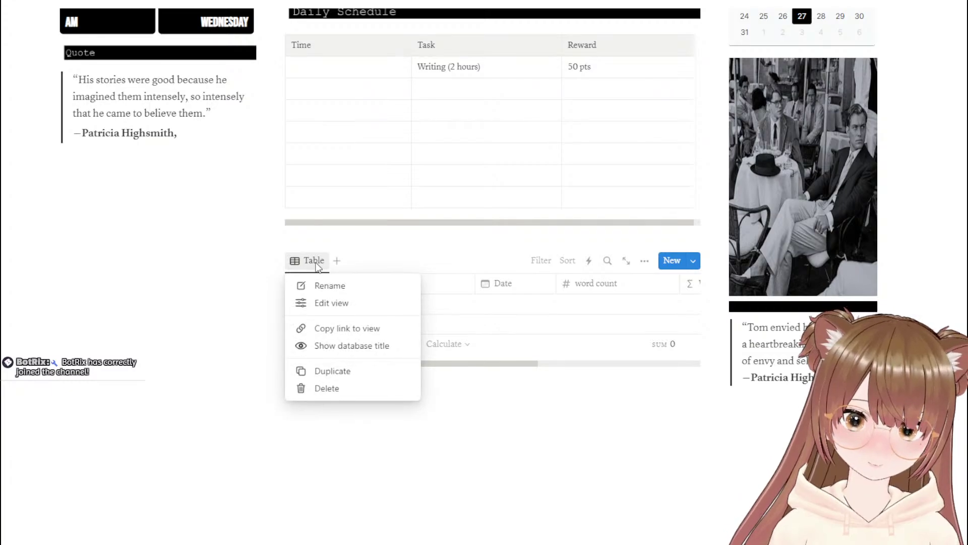
pyautogui.click(313, 268)
pyautogui.click(312, 268)
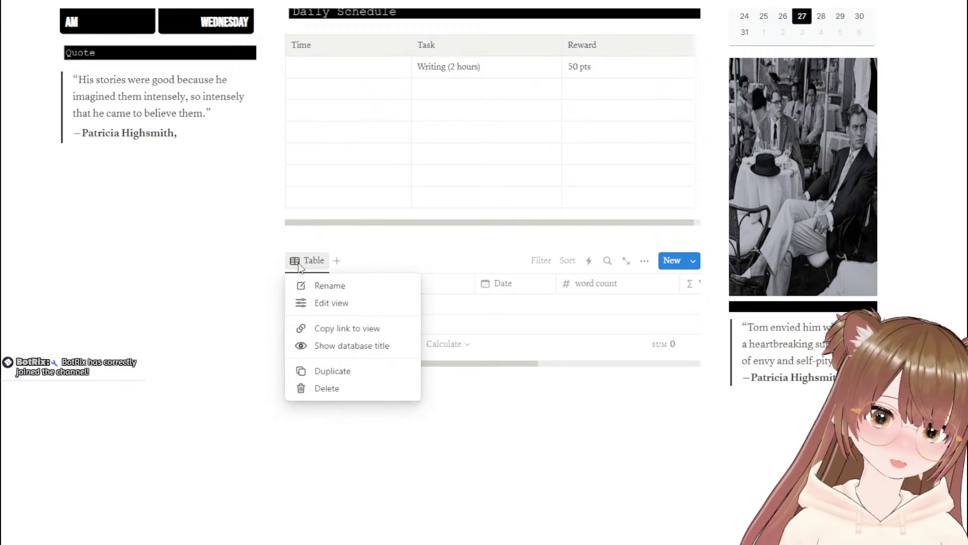
pyautogui.click(312, 286)
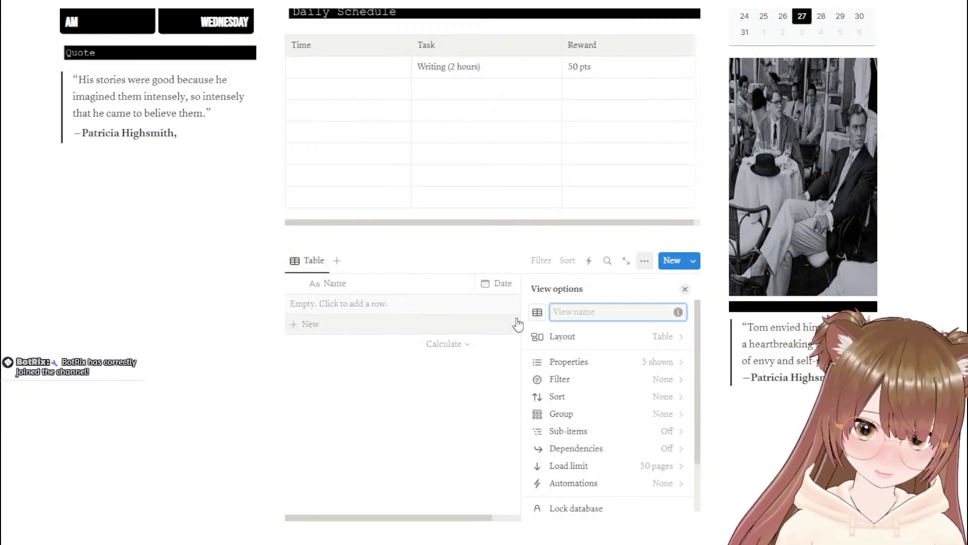
pyautogui.click(538, 311)
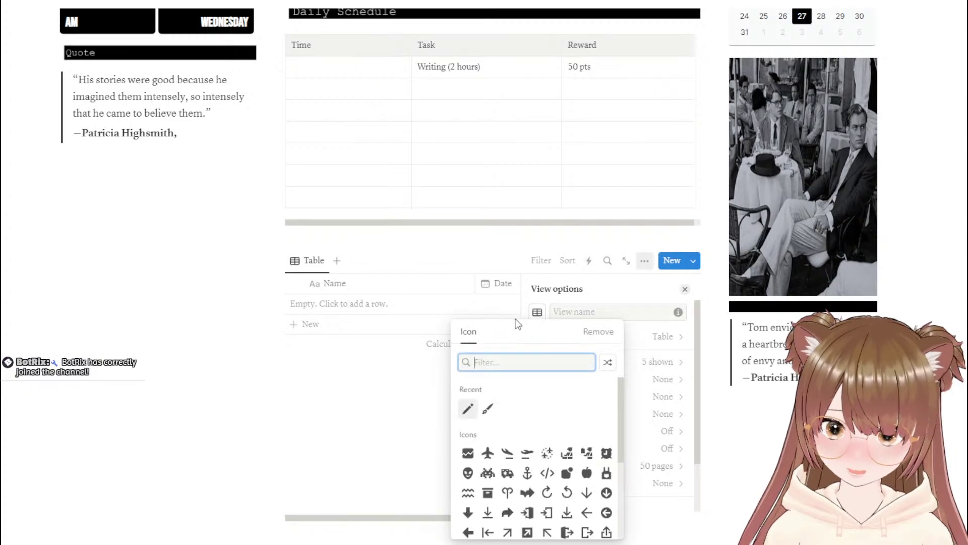
pyautogui.click(468, 408)
pyautogui.click(391, 400)
# Step: Review the dashboard from the cover and book gallery down to the word count table beneath the Daily Schedule
pyautogui.scroll(3, 382, 348)
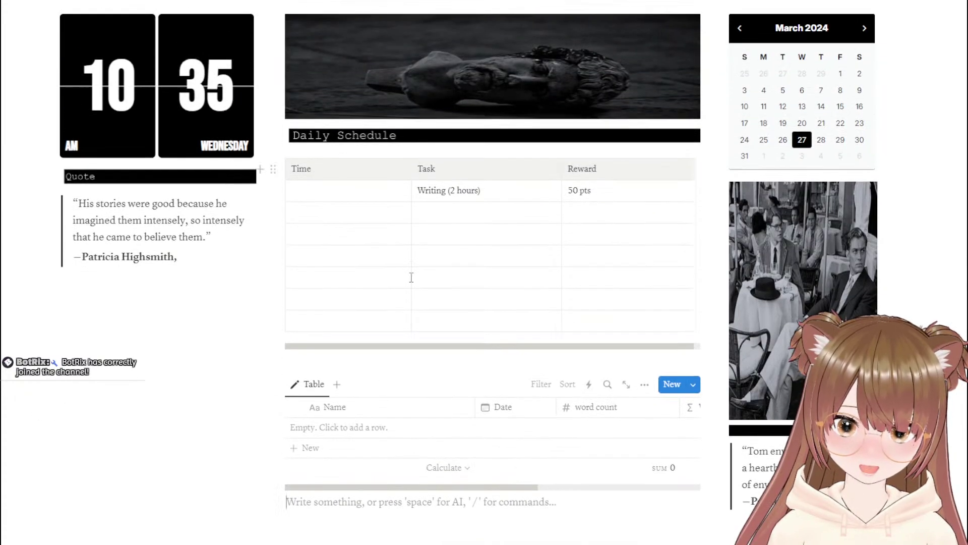
pyautogui.scroll(10, 309, 185)
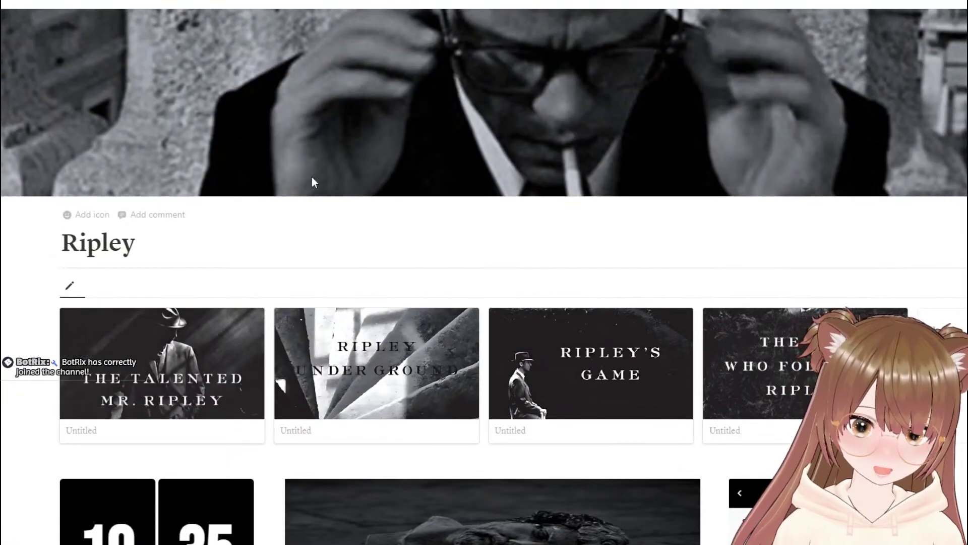
pyautogui.scroll(-6, 140, 183)
pyautogui.scroll(4, 79, 168)
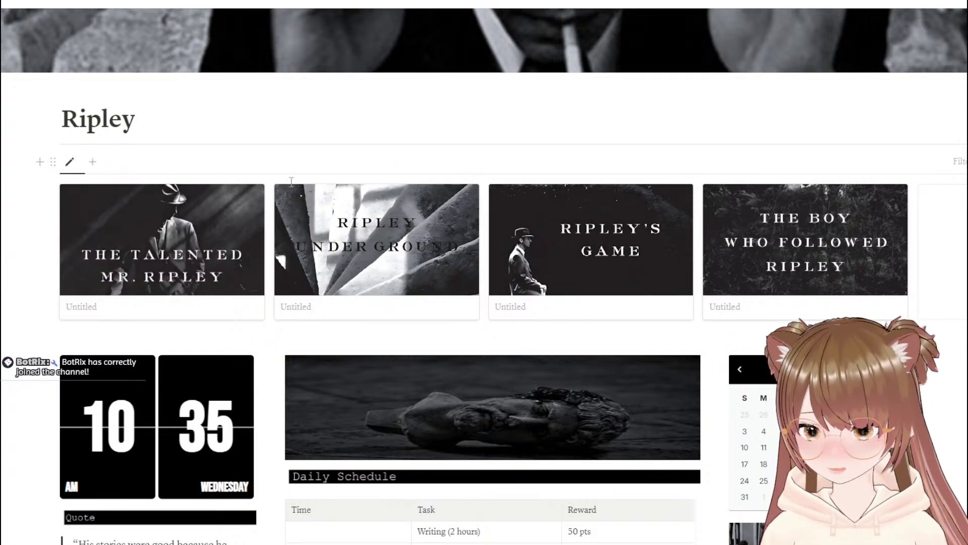
pyautogui.scroll(-9, 469, 179)
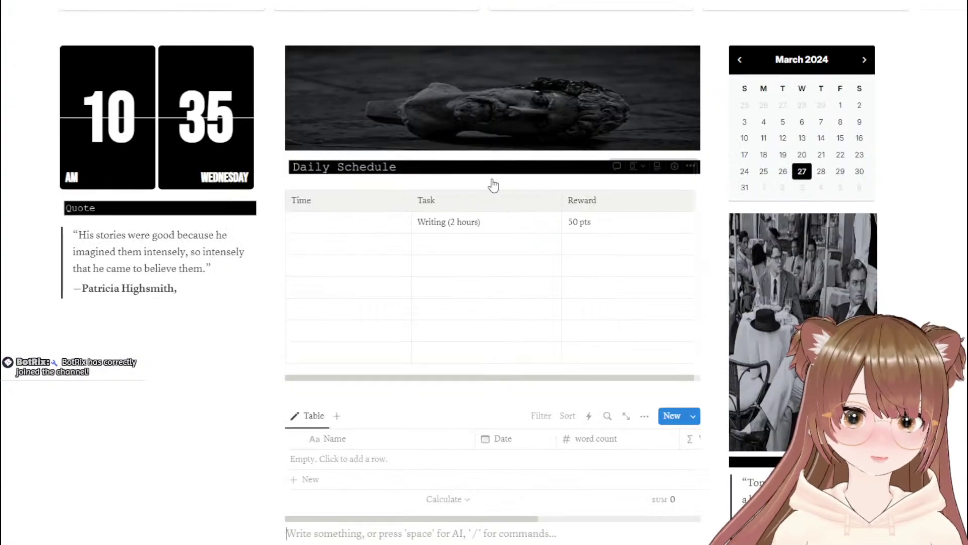
pyautogui.scroll(5, 467, 219)
pyautogui.scroll(4, 485, 191)
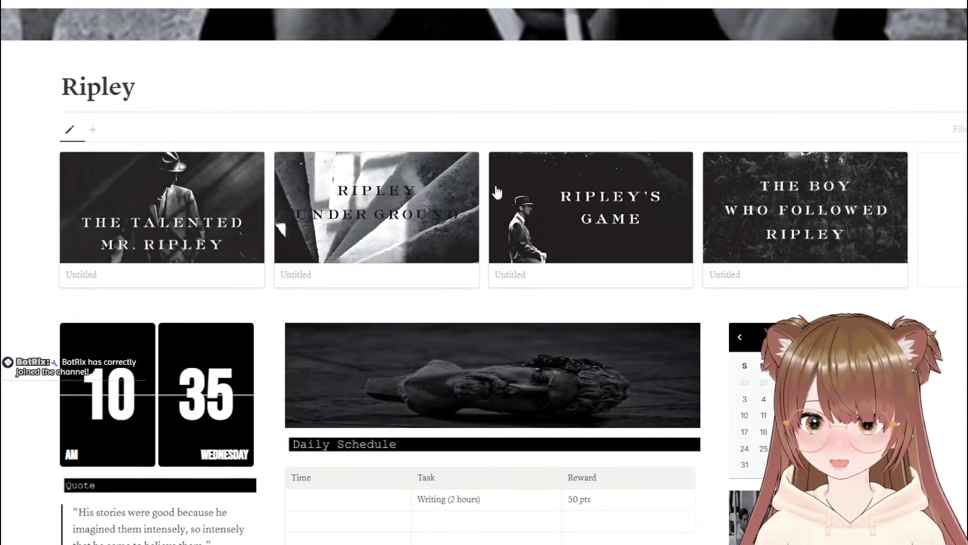
pyautogui.scroll(-1, 491, 186)
pyautogui.scroll(4, 501, 181)
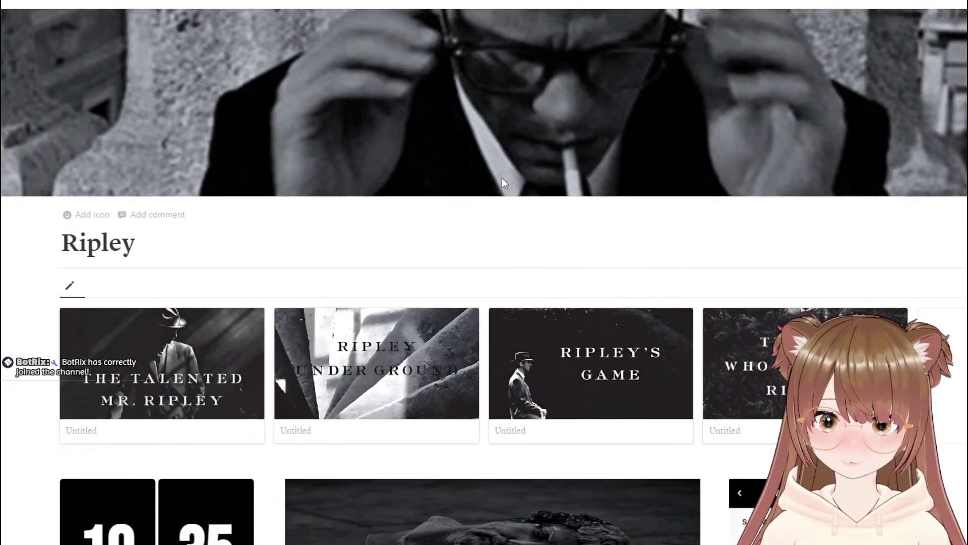
# Step: Insert the black Tracker banner image between the Daily Schedule table and the word count table
pyautogui.scroll(-9, 501, 182)
pyautogui.scroll(6, 527, 176)
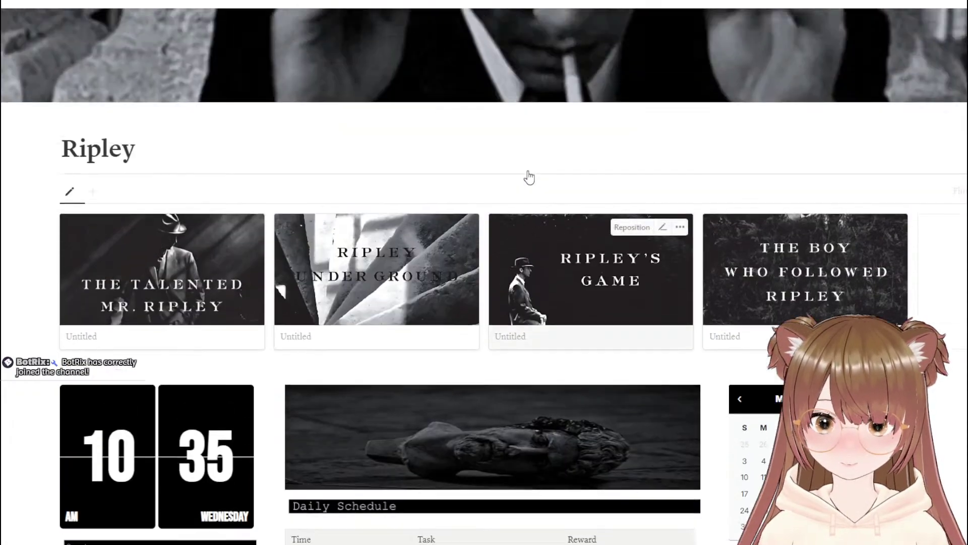
pyautogui.scroll(-3, 210, 439)
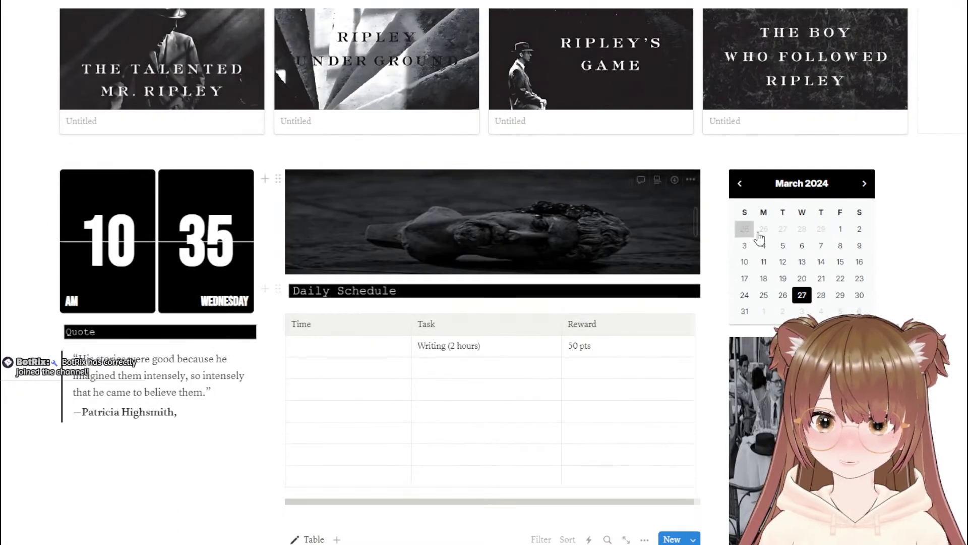
pyautogui.scroll(-3, 549, 254)
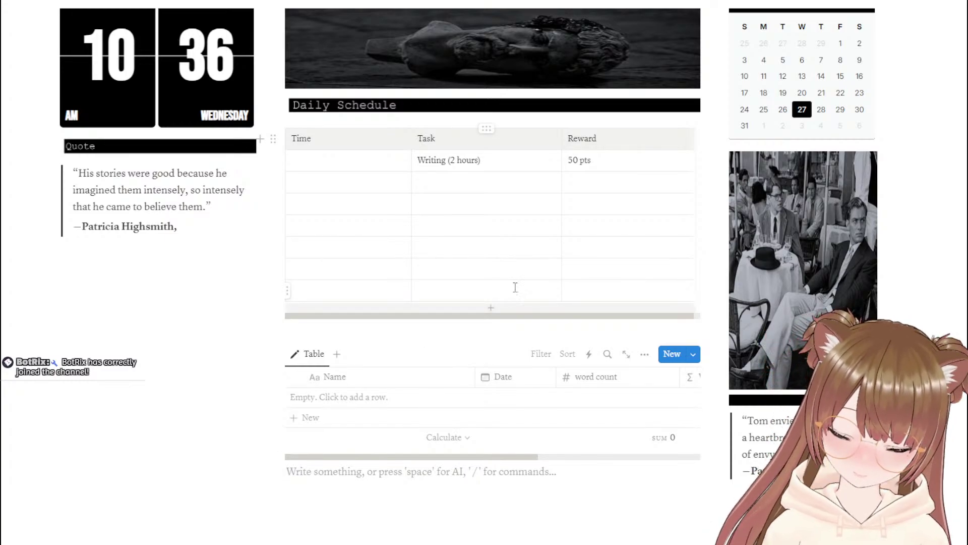
pyautogui.scroll(5, 520, 284)
pyautogui.scroll(-4, 507, 293)
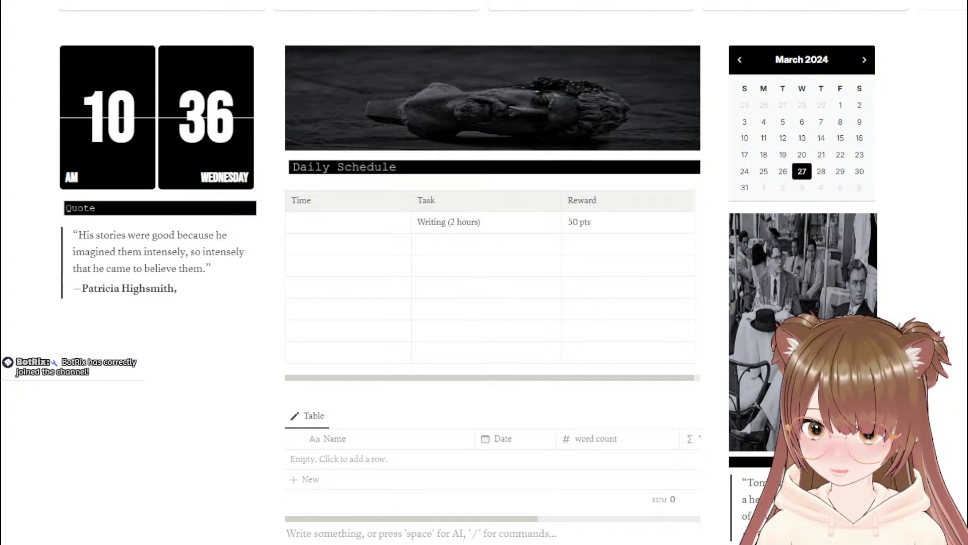
pyautogui.click(473, 395)
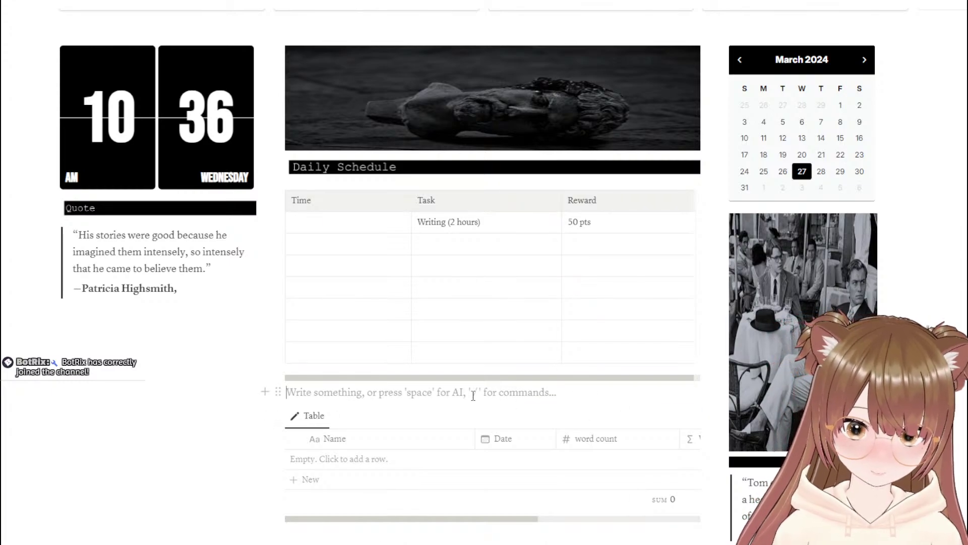
pyautogui.hotkey('ctrl', 'v')
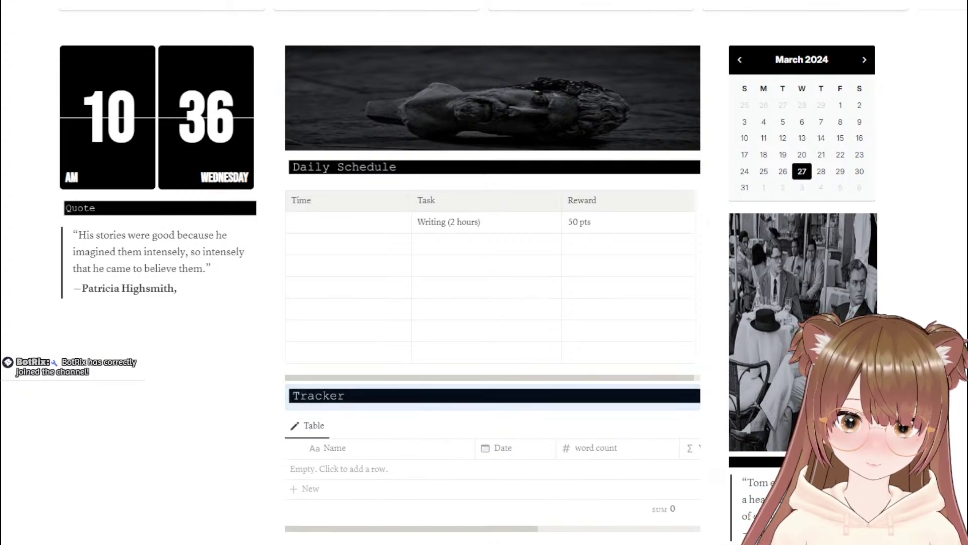
# Step: Add a "Reward" entry dated March 27, 2024 to the table beneath the Tracker banner
pyautogui.scroll(-3, 618, 385)
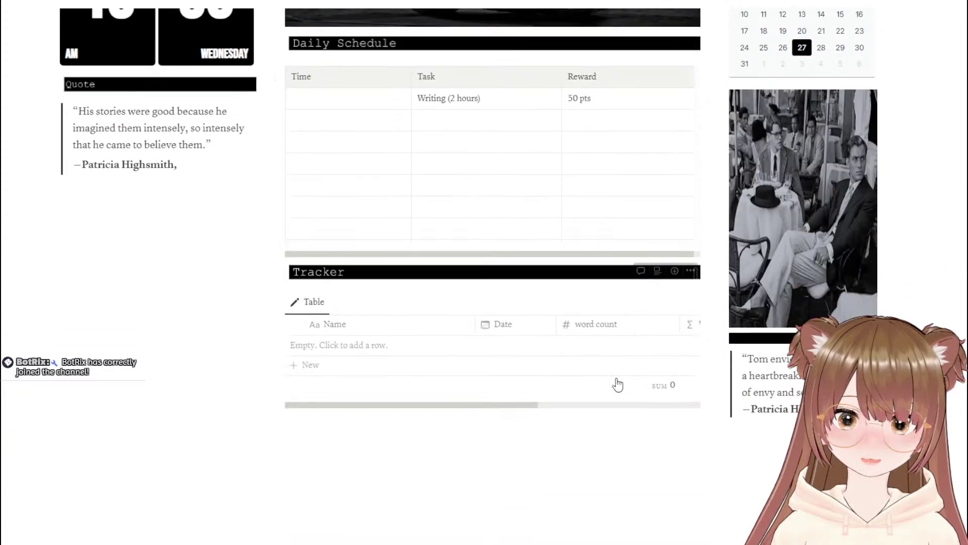
pyautogui.click(362, 355)
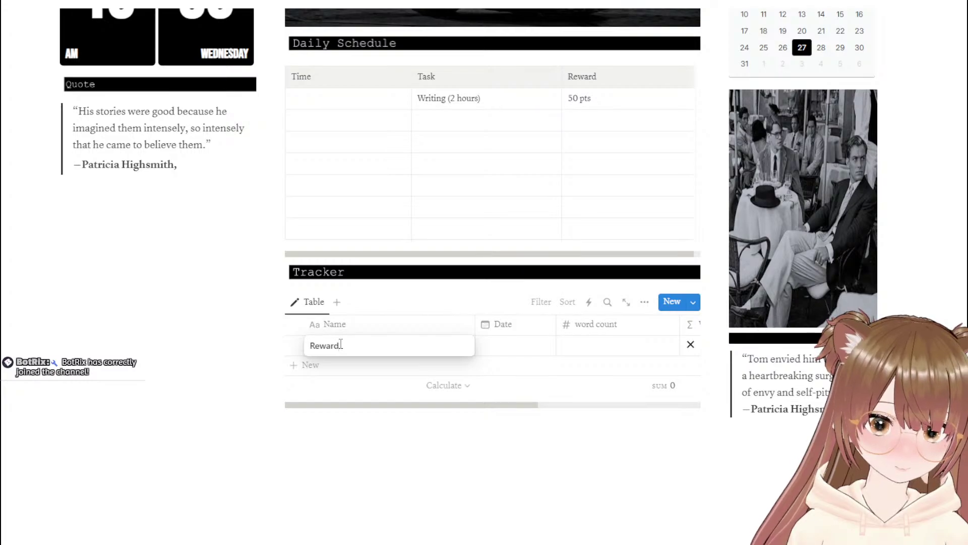
pyautogui.click(510, 352)
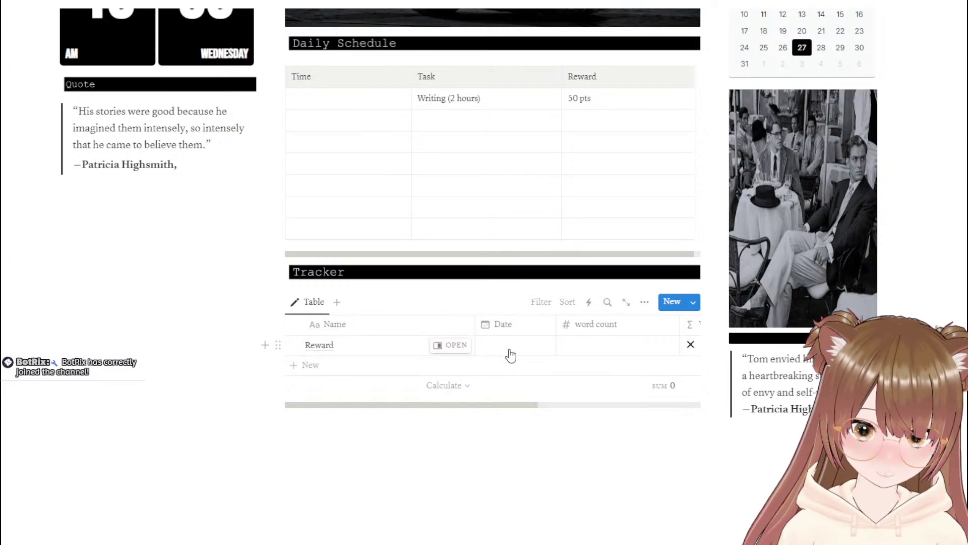
pyautogui.click(510, 350)
pyautogui.click(558, 177)
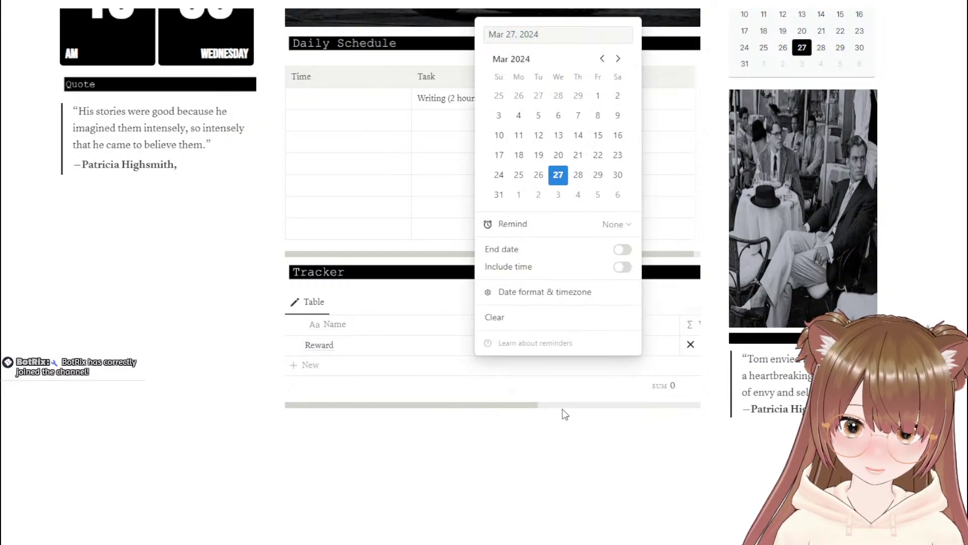
pyautogui.click(556, 474)
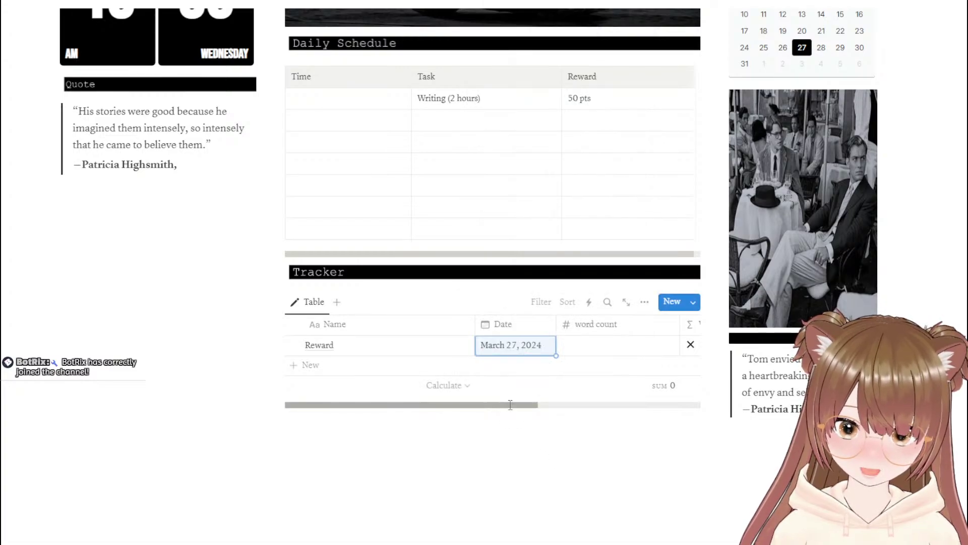
# Step: Rename the tracker's Writing Goal column to "Reward goal"
pyautogui.moveTo(510, 404); pyautogui.dragTo(568, 411)
pyautogui.click(532, 497)
pyautogui.click(582, 326)
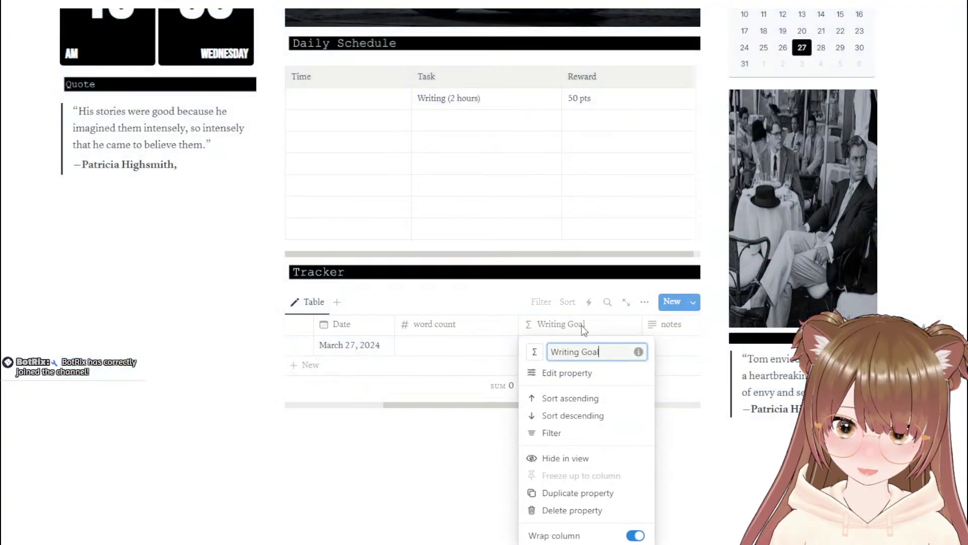
pyautogui.press('BackSpace')
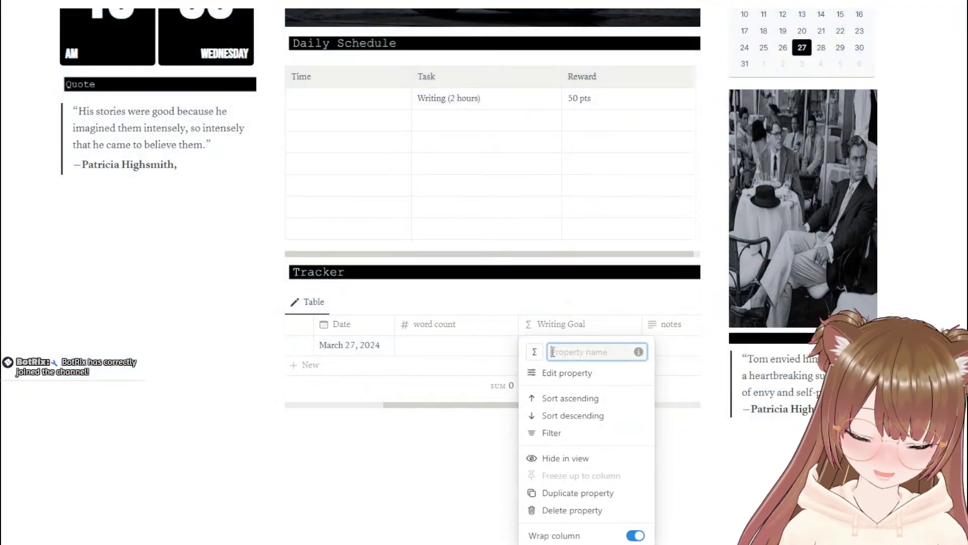
pyautogui.write('R')
pyautogui.press('BackSpace')
pyautogui.press('BackSpace')
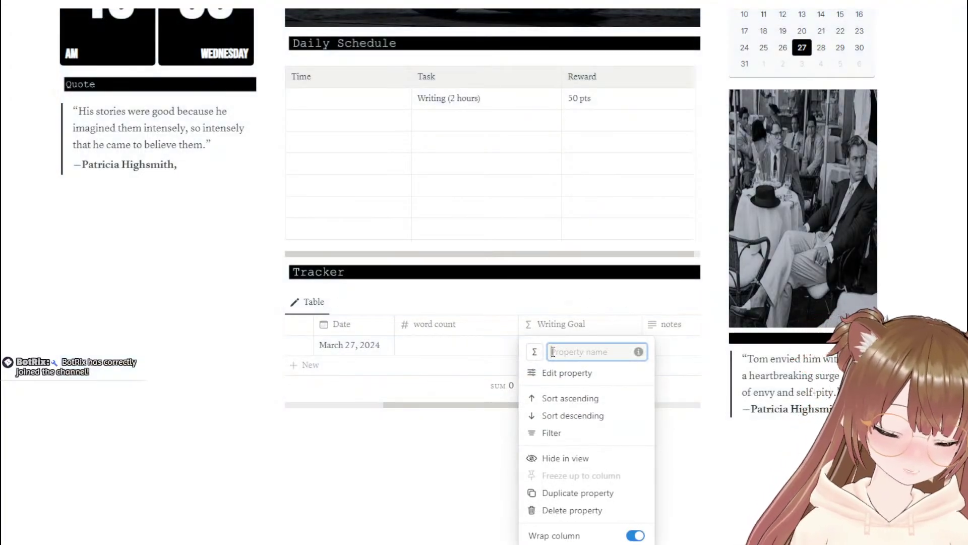
pyautogui.write('Rew')
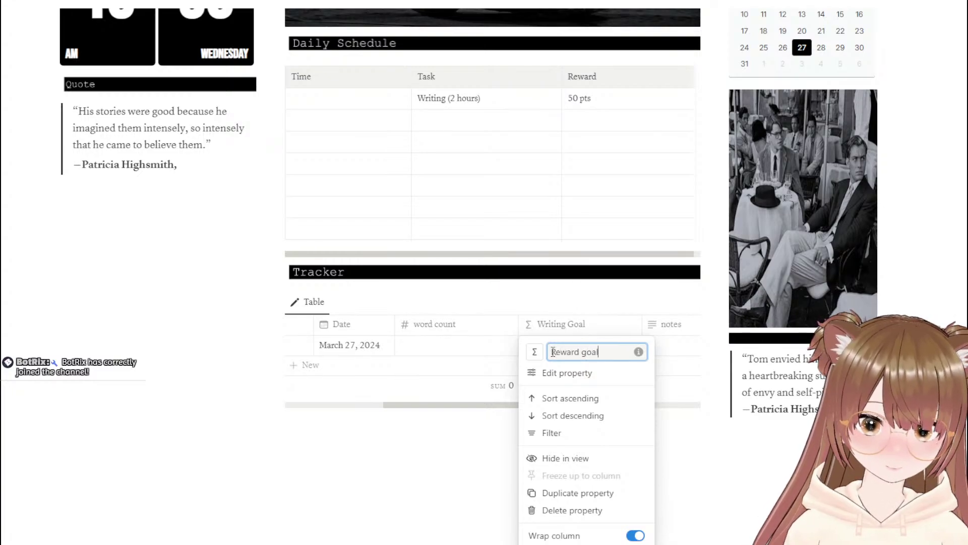
pyautogui.write('ard goal')
pyautogui.click(425, 447)
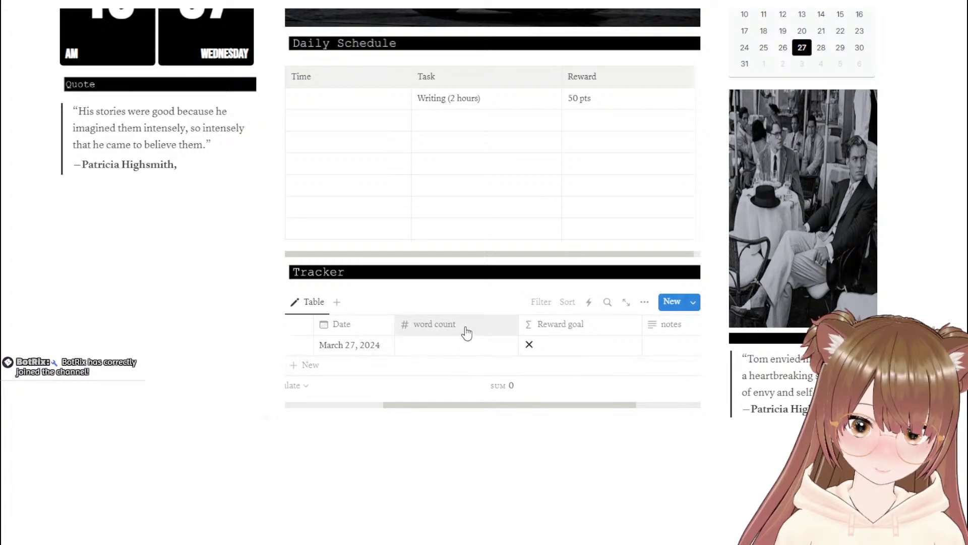
# Step: Rename the tracker's word count column to "Points"
pyautogui.click(465, 328)
pyautogui.click(461, 327)
pyautogui.click(459, 326)
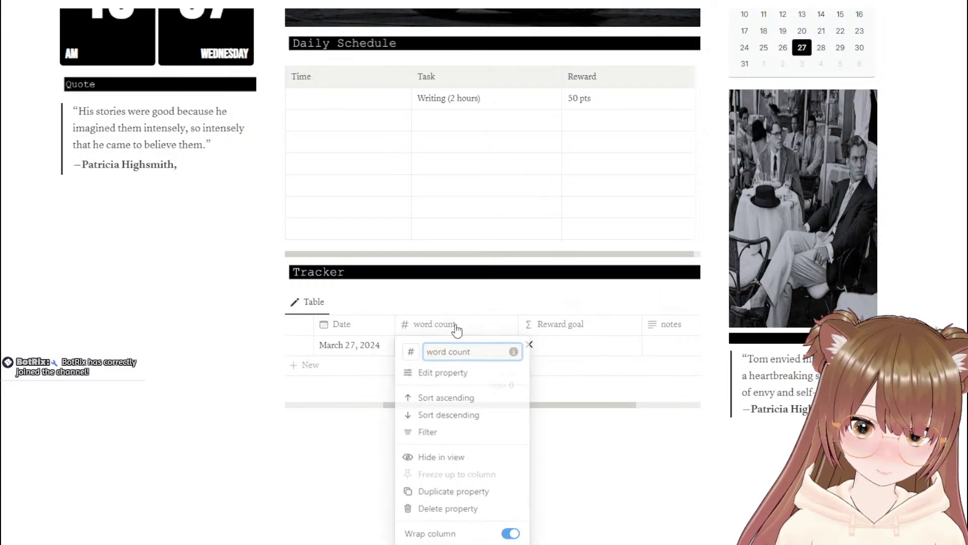
pyautogui.click(456, 325)
pyautogui.click(455, 324)
pyautogui.moveTo(472, 352); pyautogui.dragTo(444, 352)
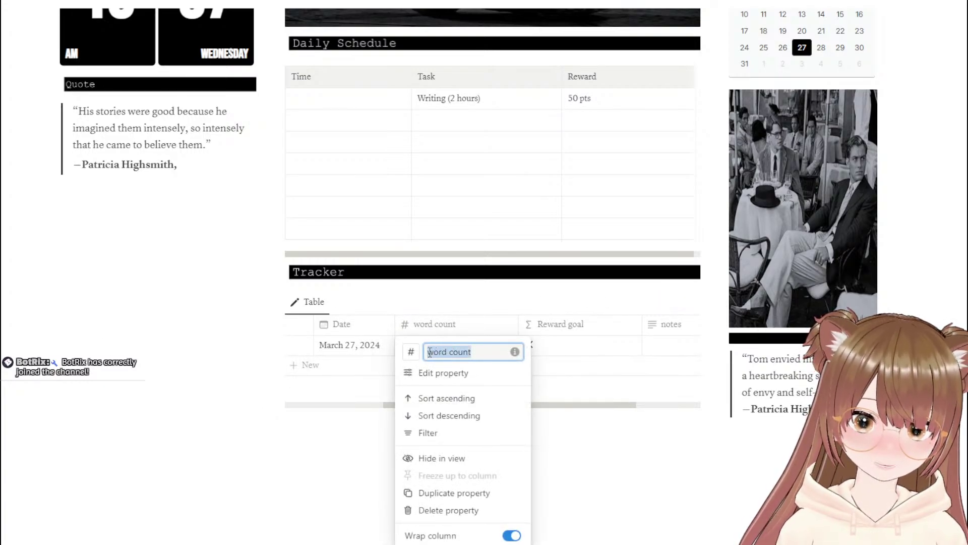
pyautogui.press('BackSpace')
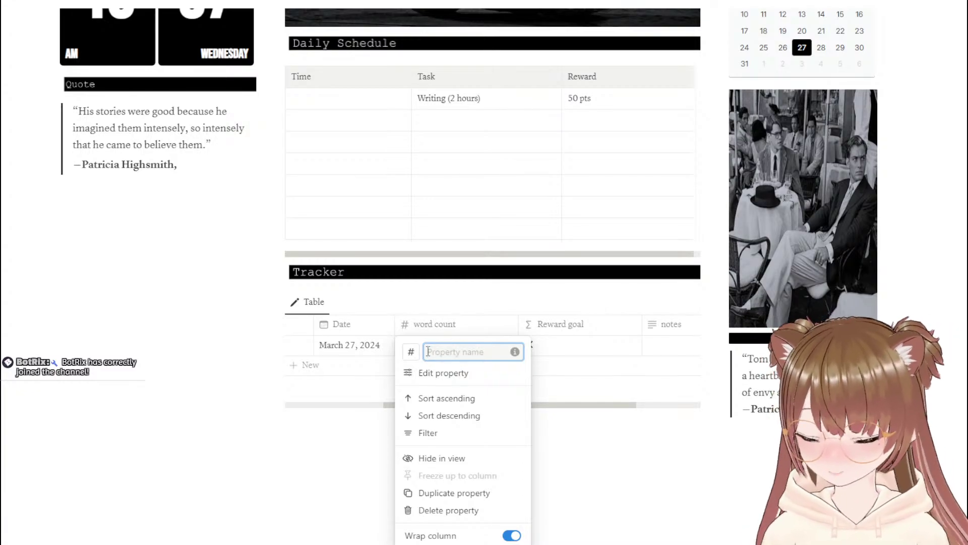
pyautogui.write('Points')
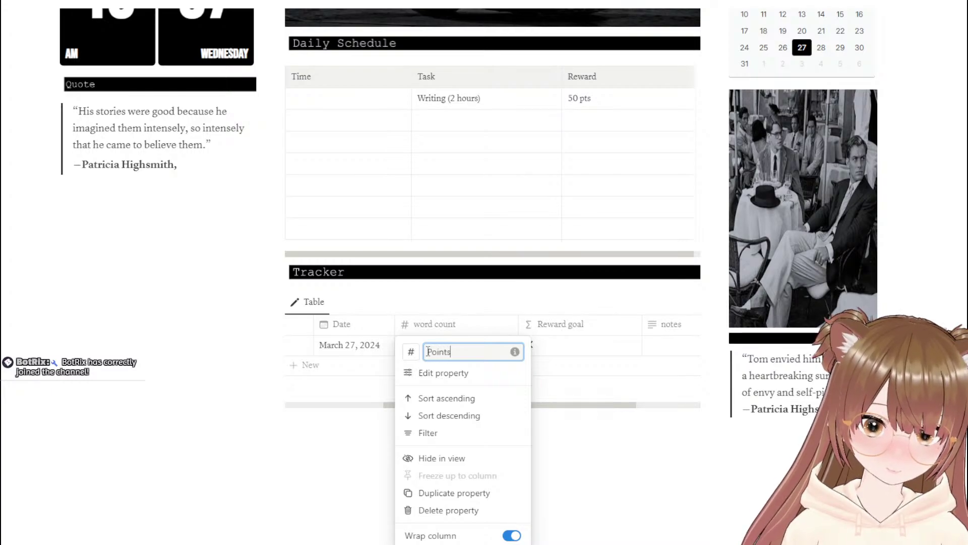
pyautogui.click(565, 507)
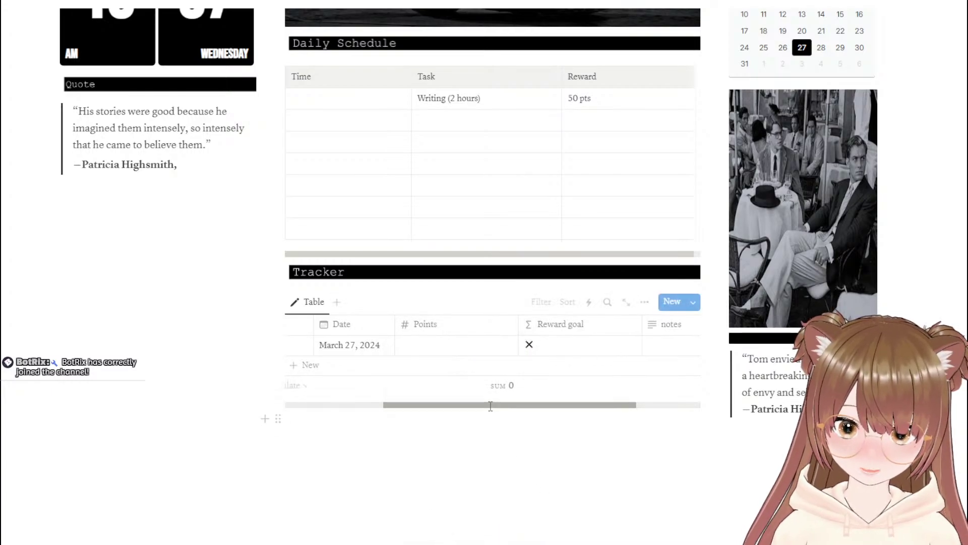
# Step: Examine the notes column's options and the tracker's columns from Name through to notes
pyautogui.moveTo(490, 405); pyautogui.dragTo(661, 379)
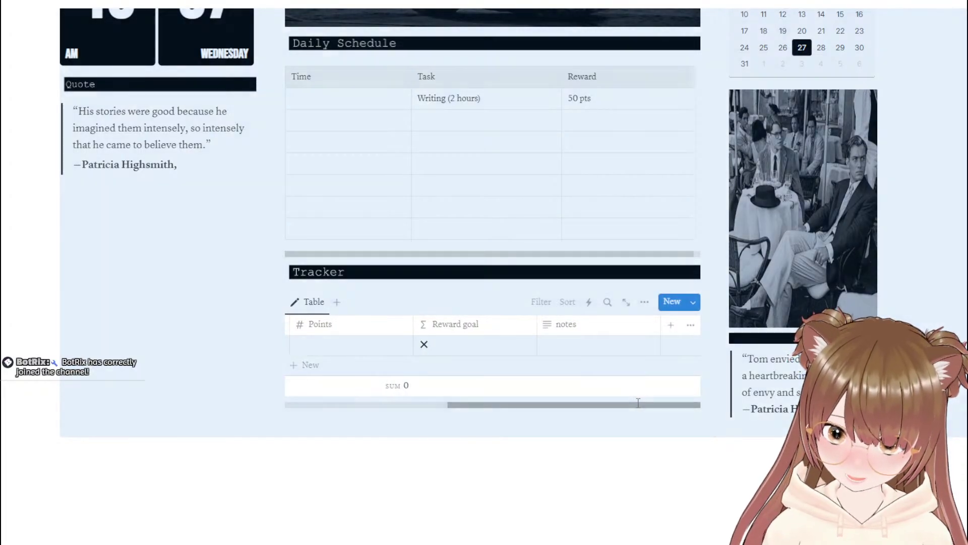
pyautogui.click(672, 399)
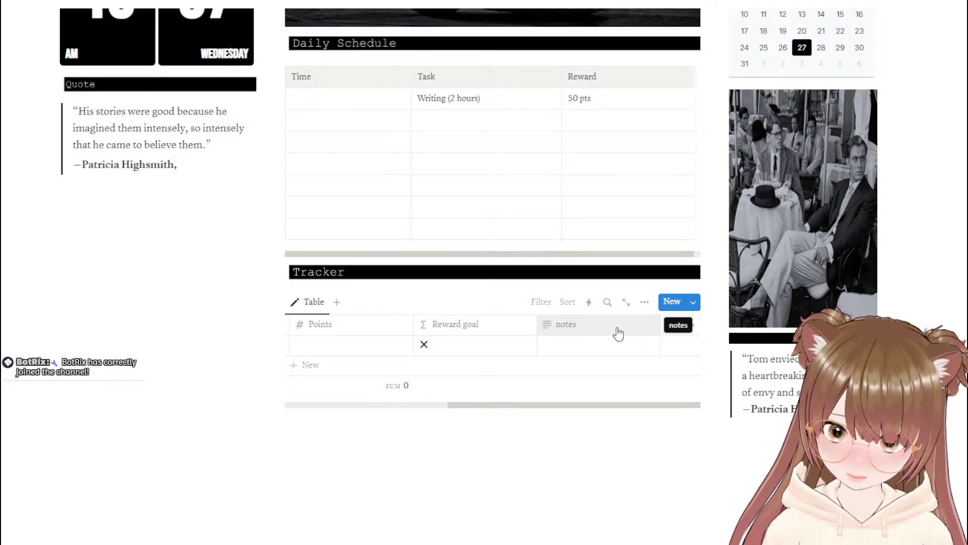
pyautogui.click(549, 326)
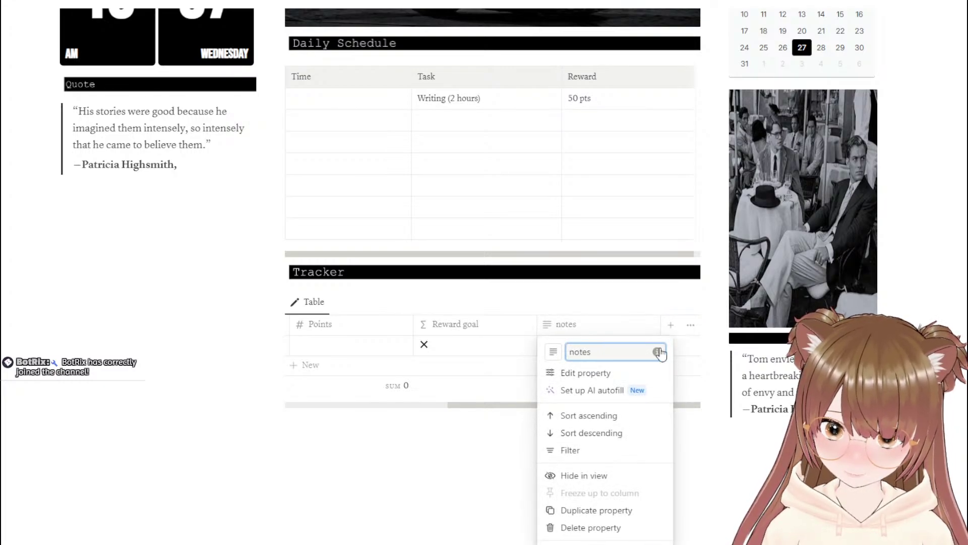
pyautogui.click(682, 353)
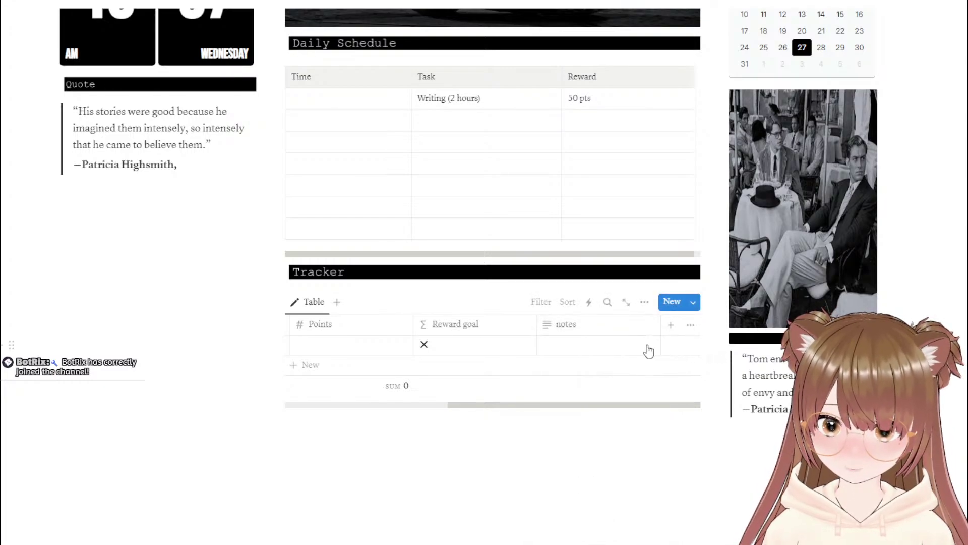
pyautogui.click(550, 326)
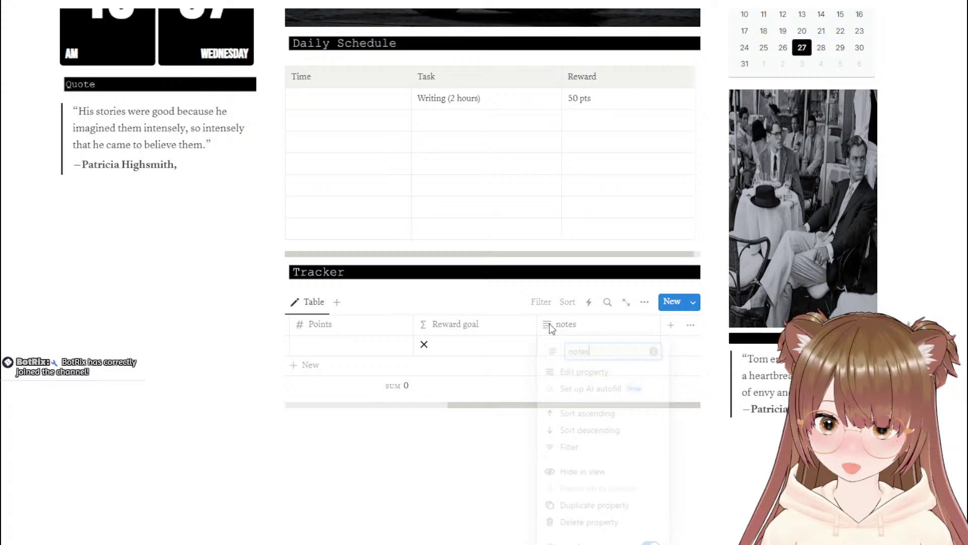
pyautogui.click(681, 366)
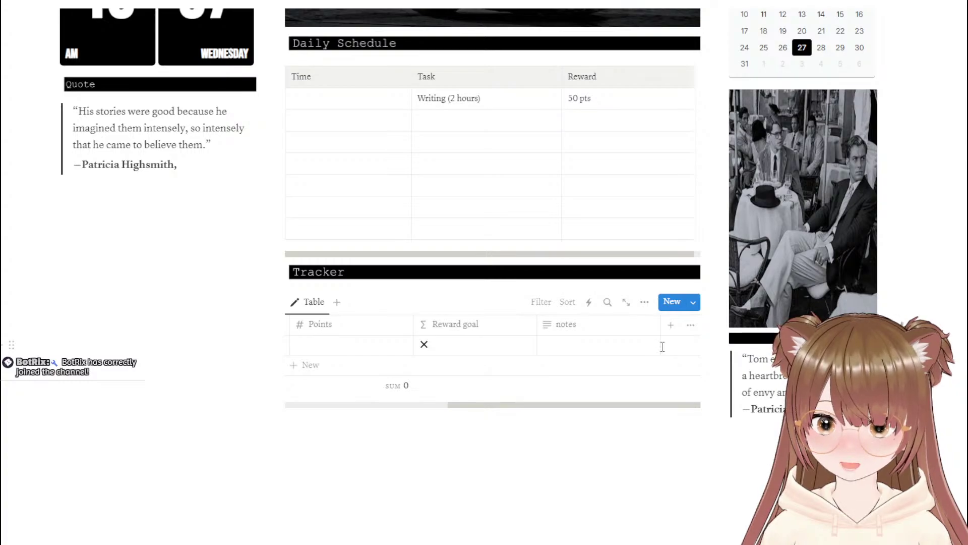
pyautogui.moveTo(624, 402); pyautogui.dragTo(407, 405)
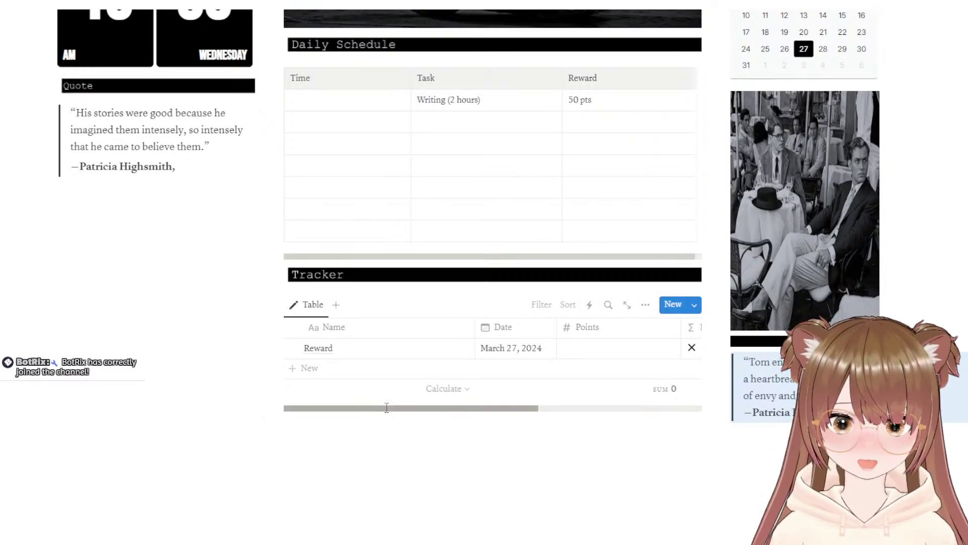
pyautogui.moveTo(385, 406); pyautogui.dragTo(534, 501)
pyautogui.click(514, 510)
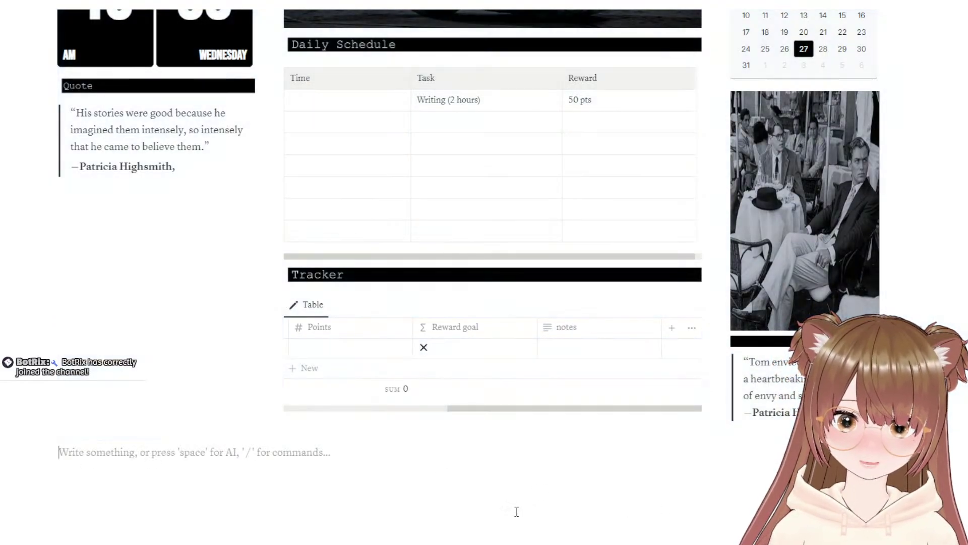
pyautogui.click(492, 407)
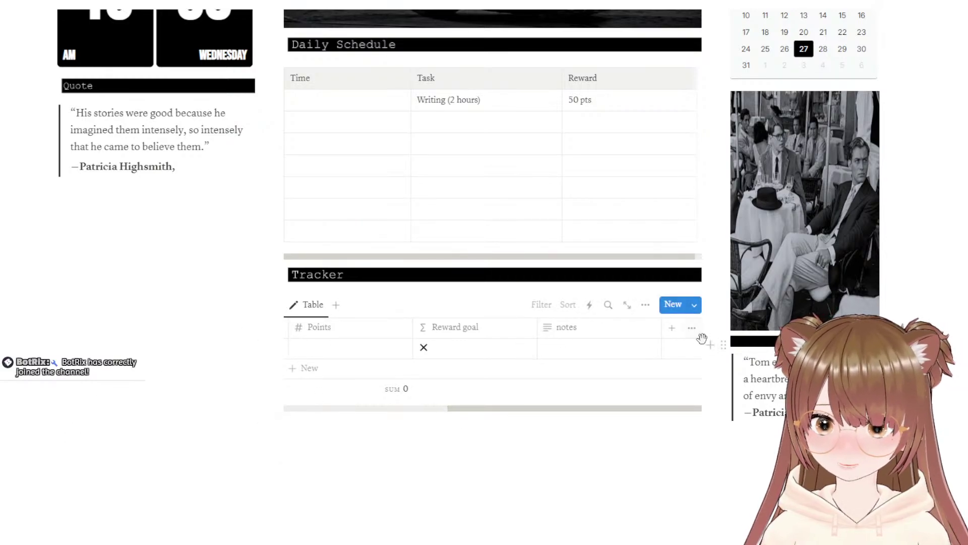
# Step: Add a blank row beneath the tracker's Reward entry and try to delete it
pyautogui.click(402, 371)
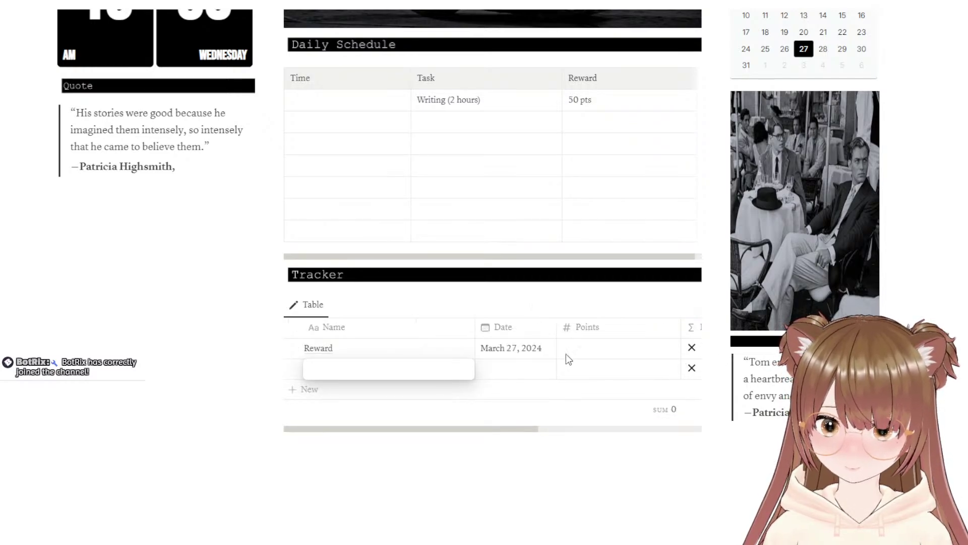
pyautogui.press('Escape')
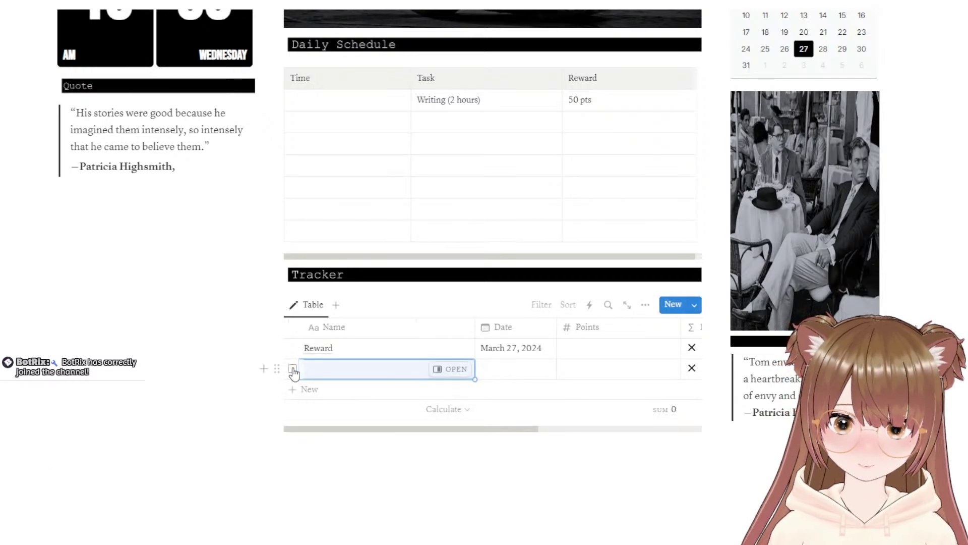
pyautogui.click(292, 367)
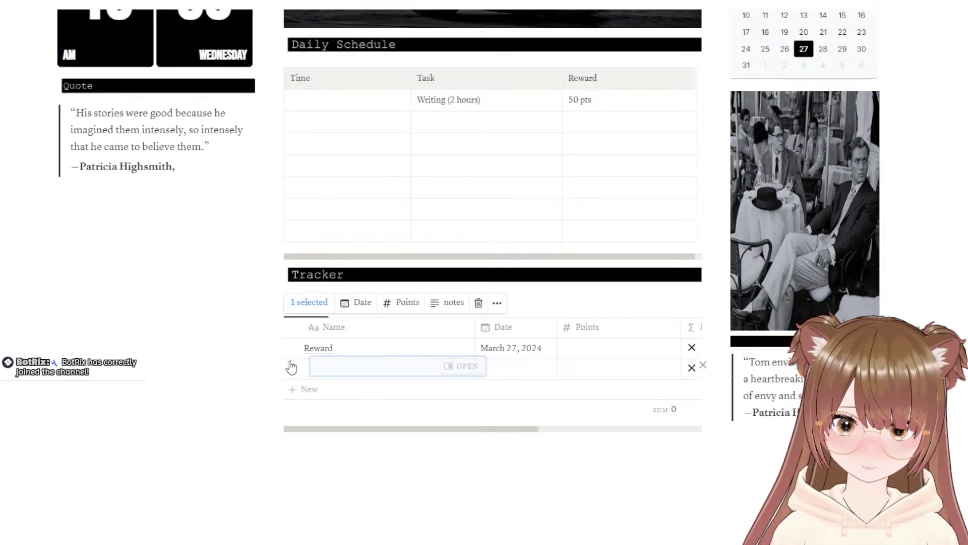
pyautogui.click(290, 465)
pyautogui.press('BackSpace')
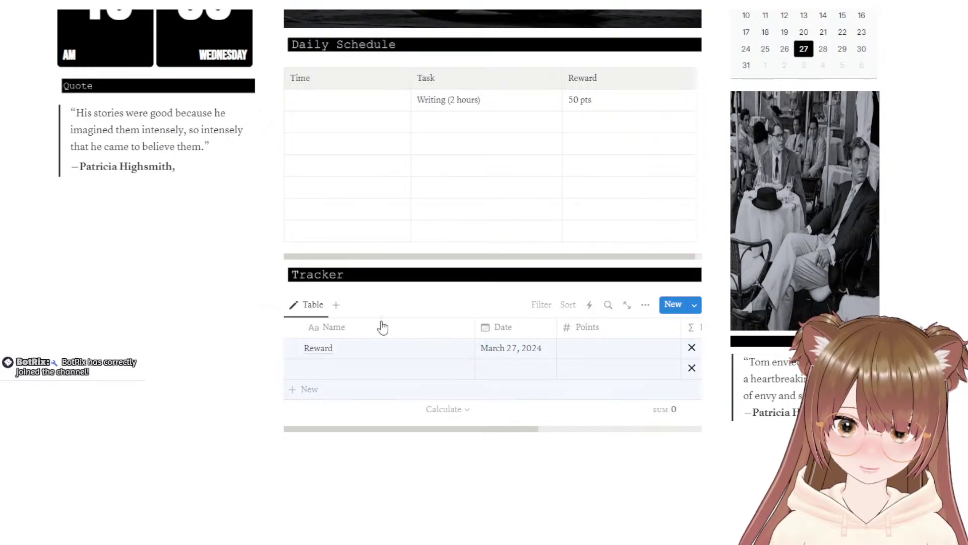
pyautogui.click(550, 499)
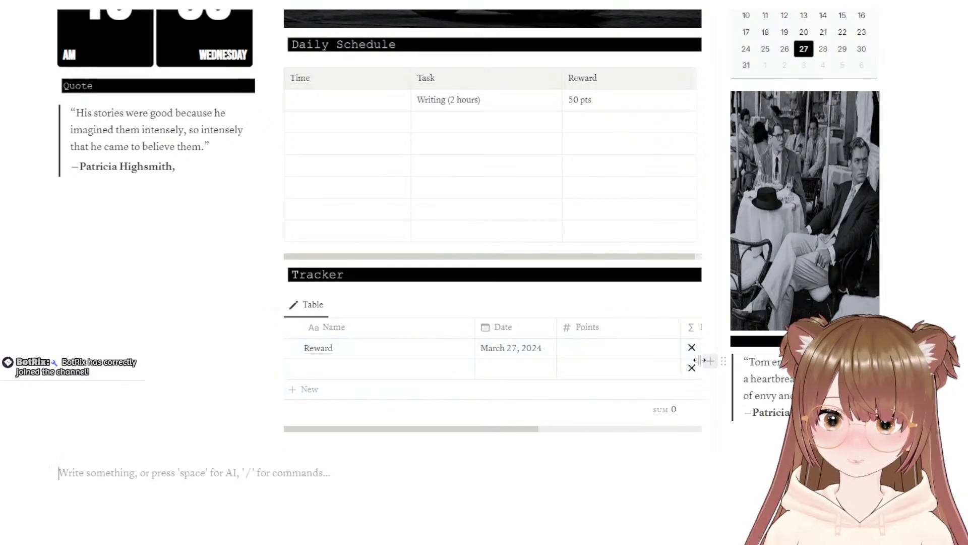
# Step: Narrow the tracker's Points, Date and Name columns so more of the table fits in view
pyautogui.moveTo(682, 327); pyautogui.dragTo(636, 327)
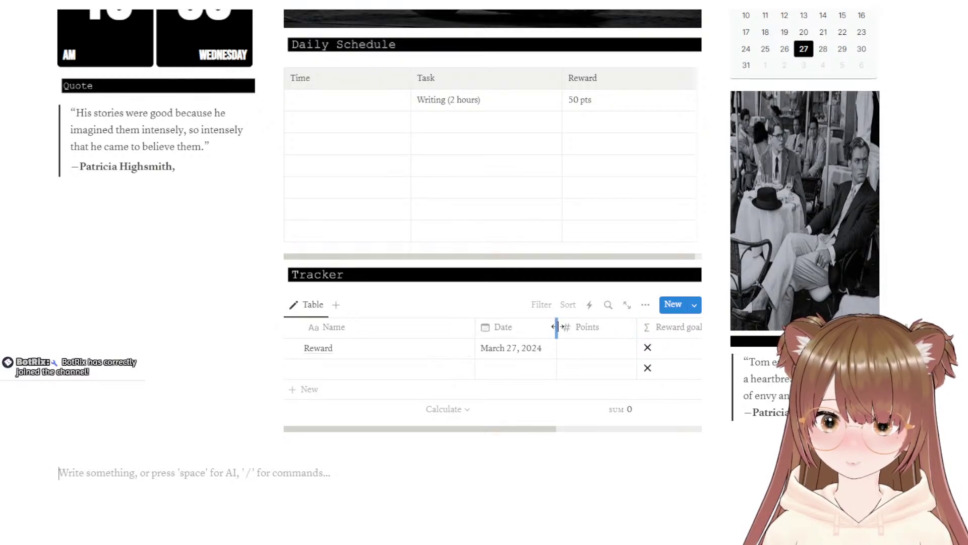
pyautogui.moveTo(556, 326); pyautogui.dragTo(537, 327)
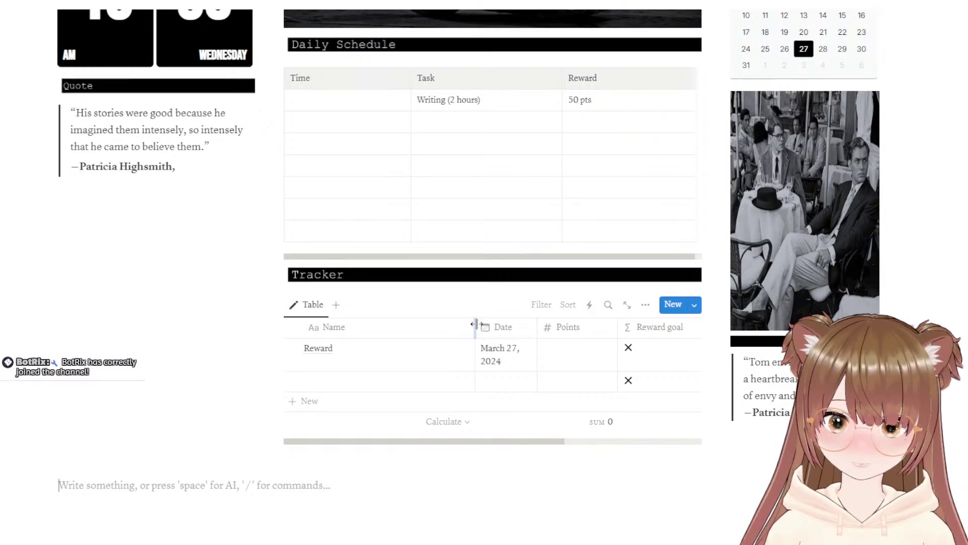
pyautogui.moveTo(476, 324); pyautogui.dragTo(366, 324)
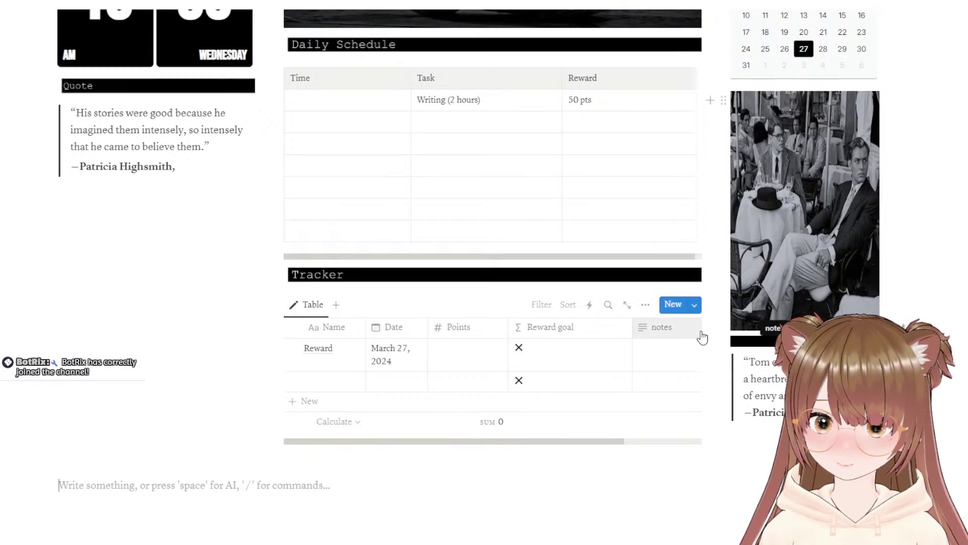
# Step: Narrow the page's middle layout column slightly by shifting the divider between it and the calendar column
pyautogui.moveTo(700, 330); pyautogui.dragTo(689, 331)
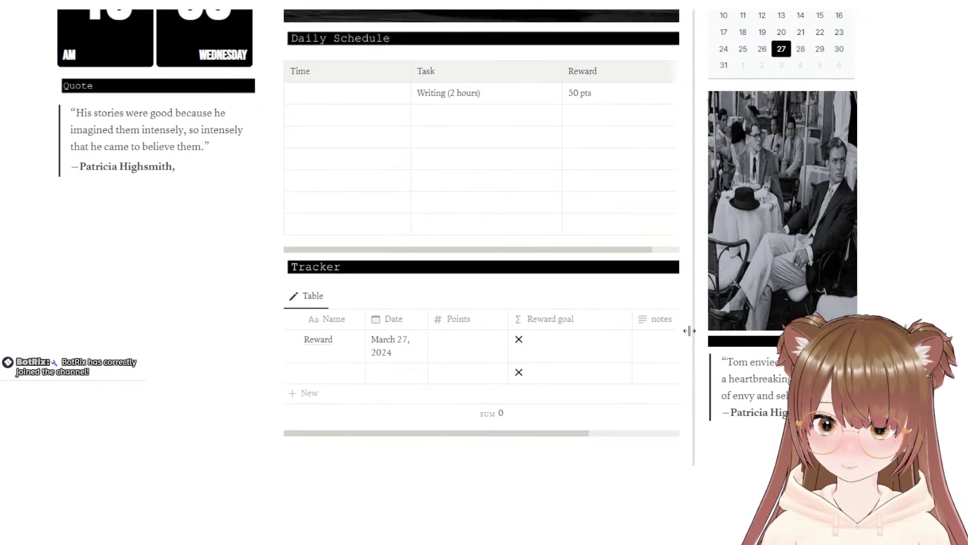
pyautogui.scroll(4, 737, 356)
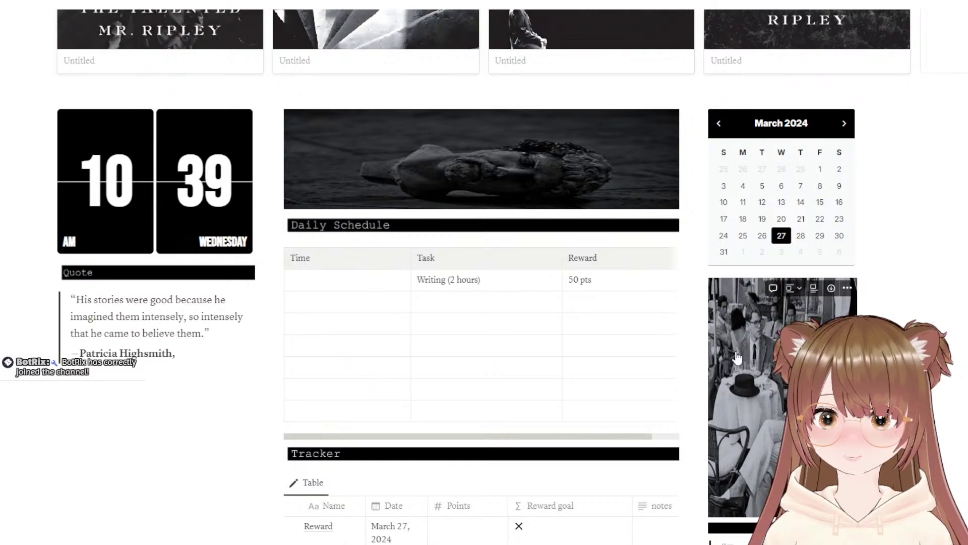
pyautogui.scroll(-4, 737, 356)
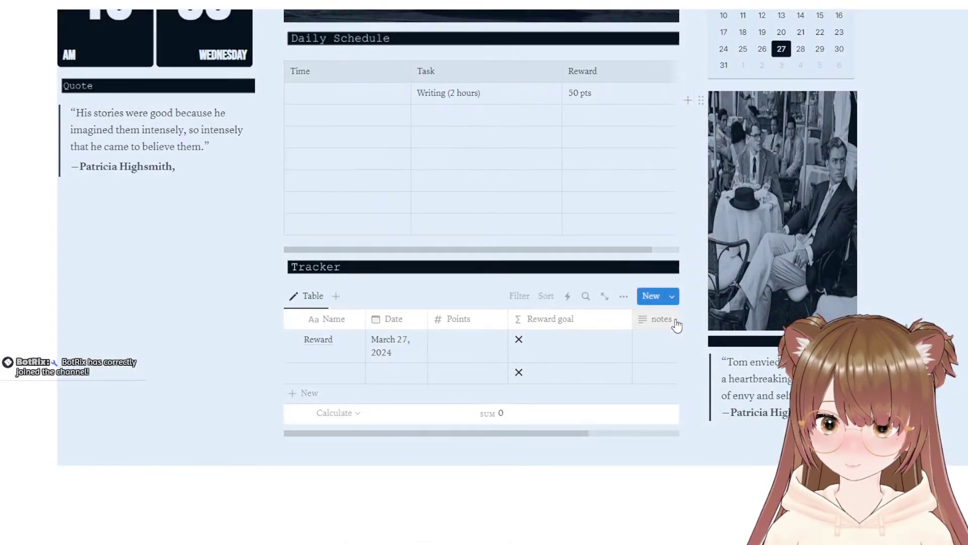
# Step: Narrow the tracker's notes column to about half its width
pyautogui.click(676, 318)
pyautogui.click(539, 455)
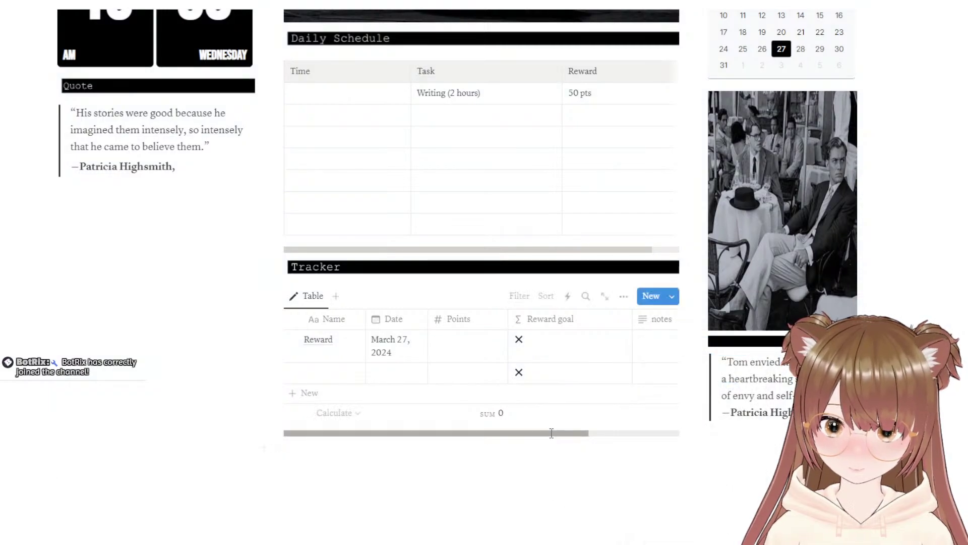
pyautogui.moveTo(552, 433); pyautogui.dragTo(659, 431)
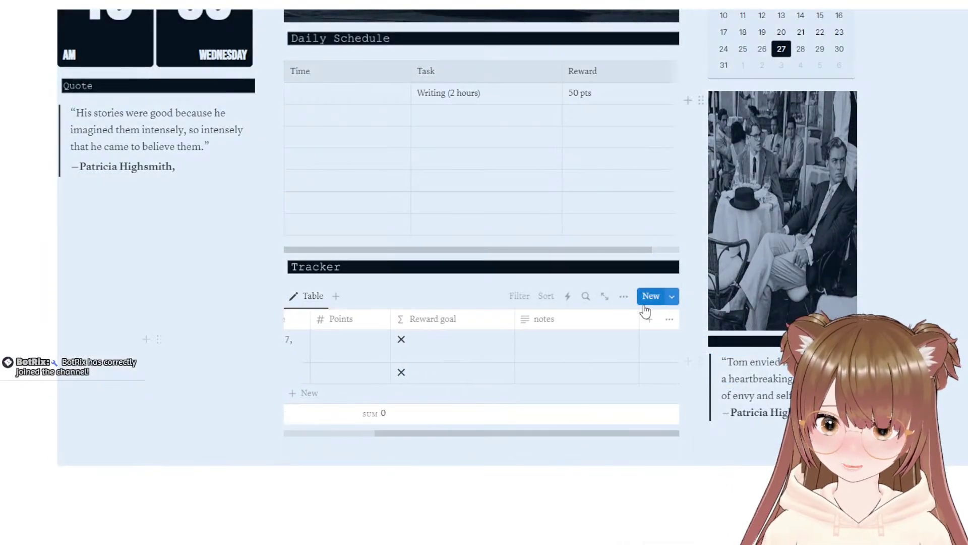
pyautogui.moveTo(639, 316); pyautogui.dragTo(576, 317)
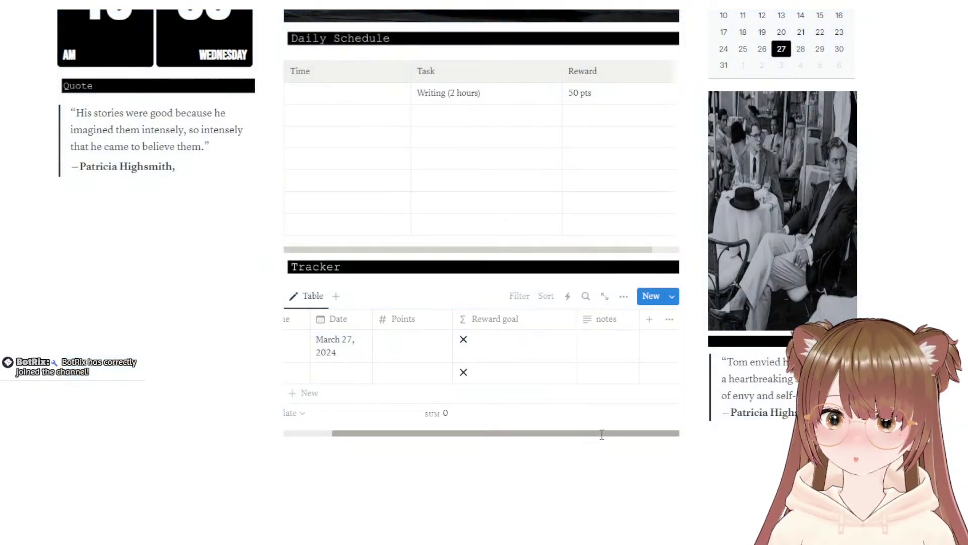
pyautogui.hscroll(-2, 547, 435)
pyautogui.moveTo(547, 434); pyautogui.dragTo(528, 437)
pyautogui.click(561, 543)
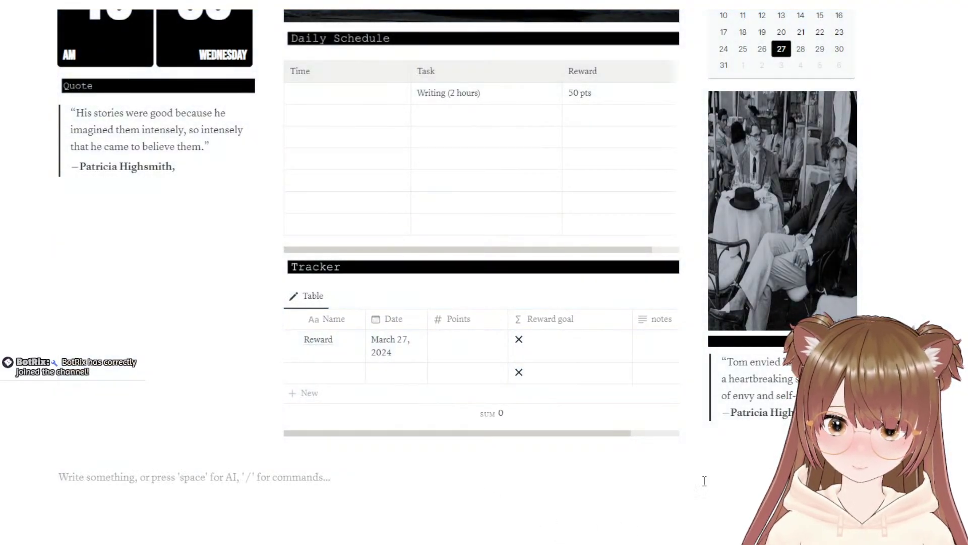
# Step: Set the points threshold in the tracker's Reward goal formula to 100, keeping the check mark and cross outputs
pyautogui.click(567, 319)
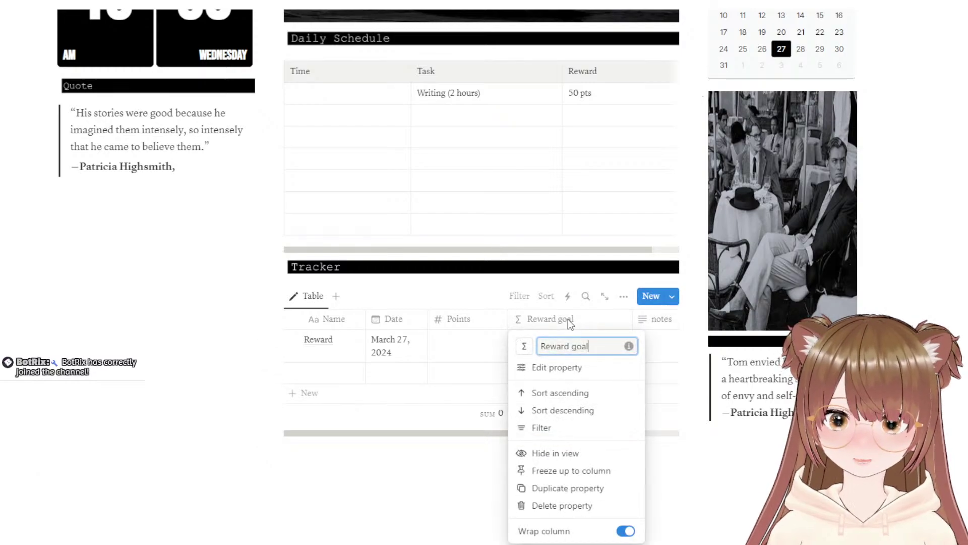
pyautogui.click(573, 368)
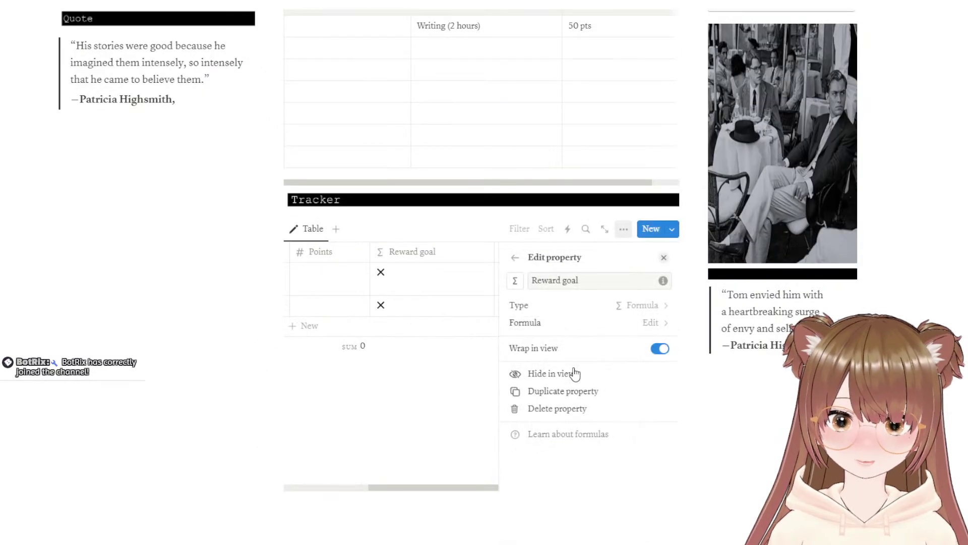
pyautogui.click(603, 329)
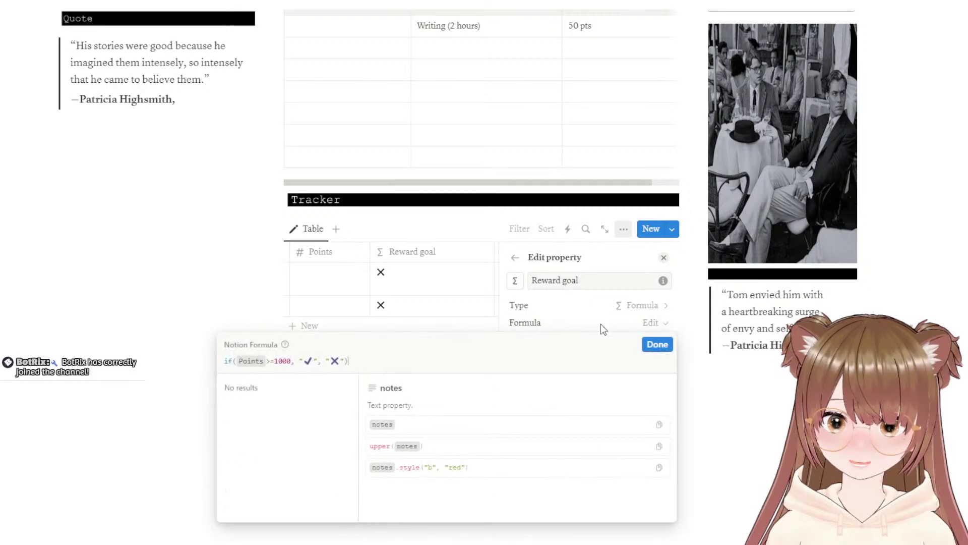
pyautogui.click(292, 361)
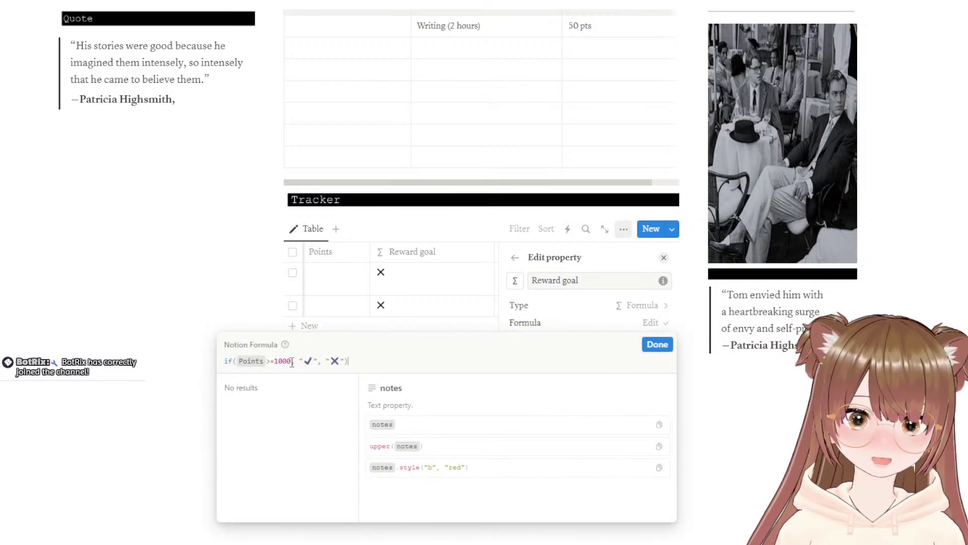
pyautogui.press('BackSpace')
pyautogui.press('BackSpace')
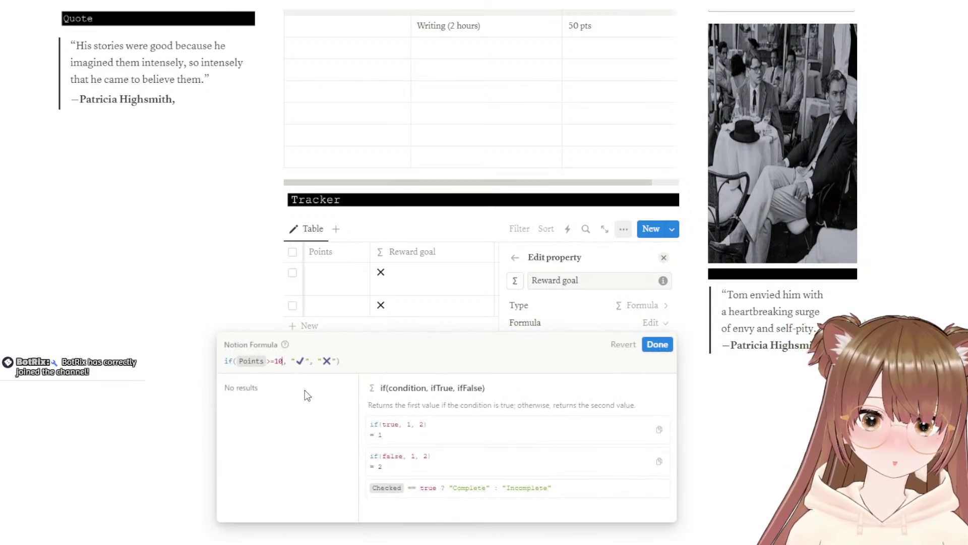
pyautogui.press('BackSpace')
pyautogui.press('BackSpace')
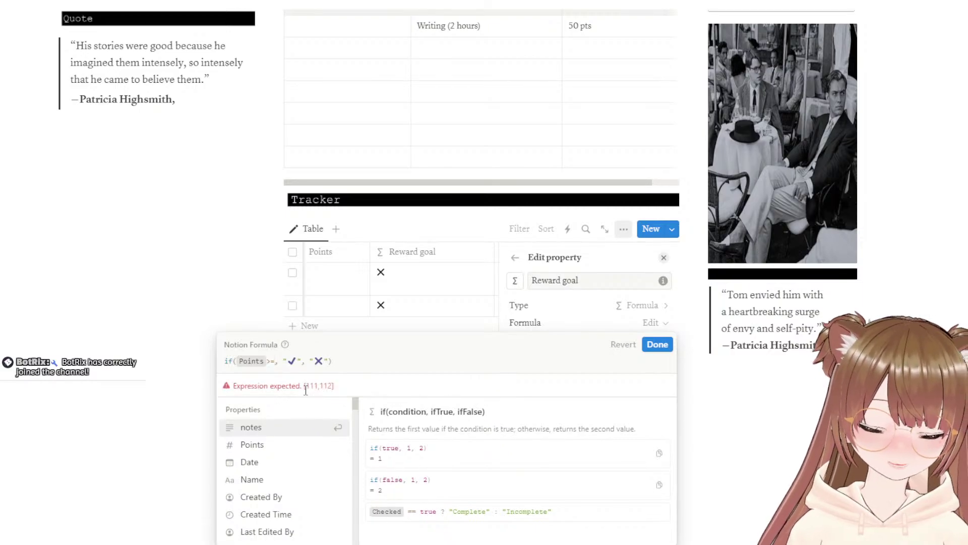
pyautogui.write('100')
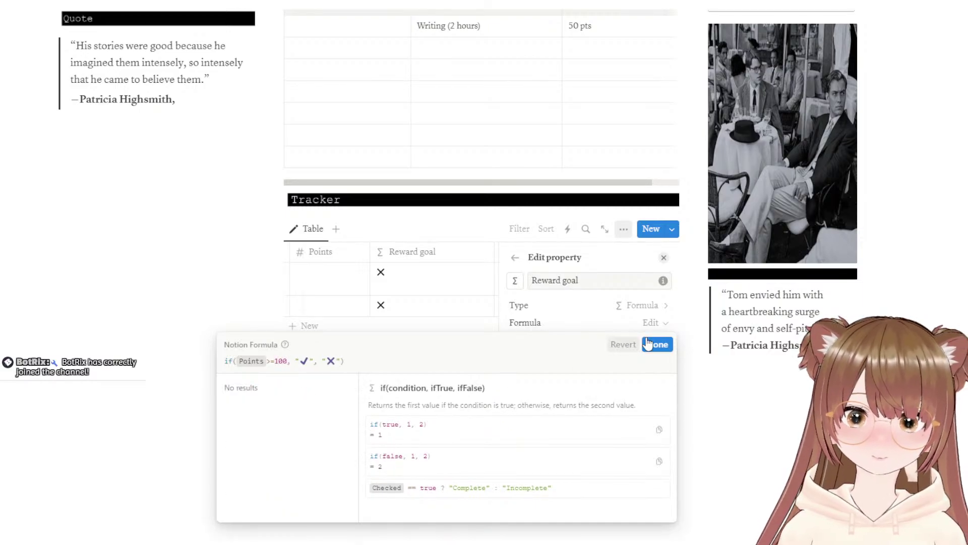
pyautogui.click(648, 344)
pyautogui.click(747, 450)
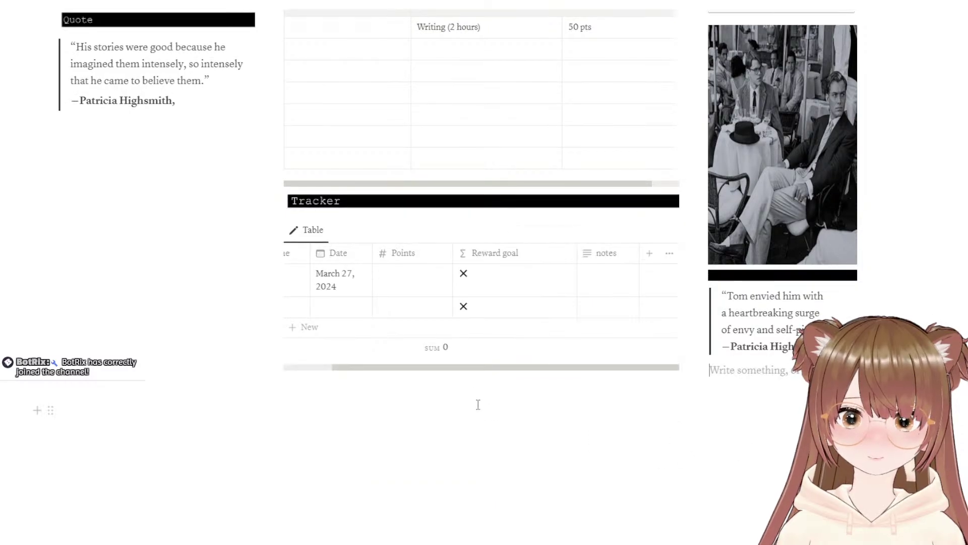
# Step: Enter 50 in the Points column for both the Reward entry and the blank row beneath it
pyautogui.moveTo(475, 367); pyautogui.dragTo(423, 371)
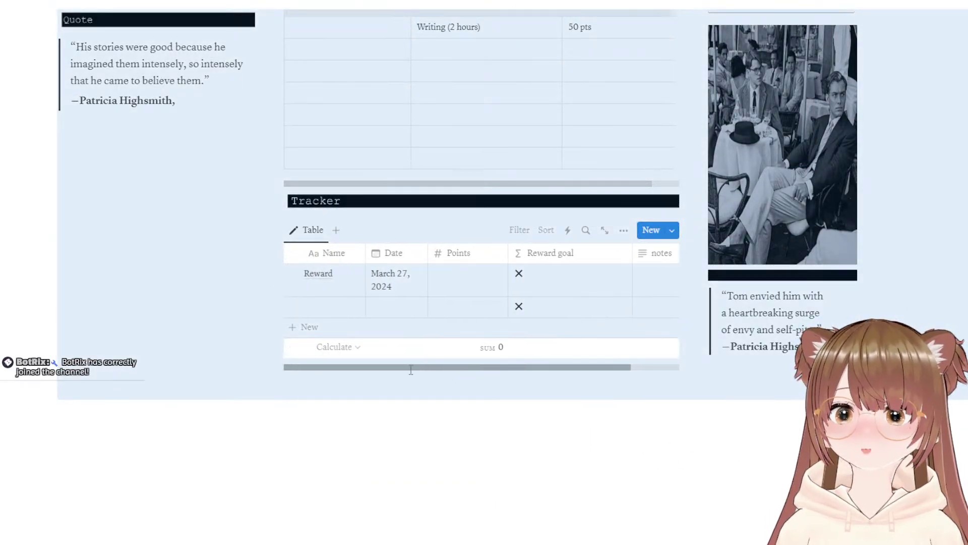
pyautogui.click(469, 272)
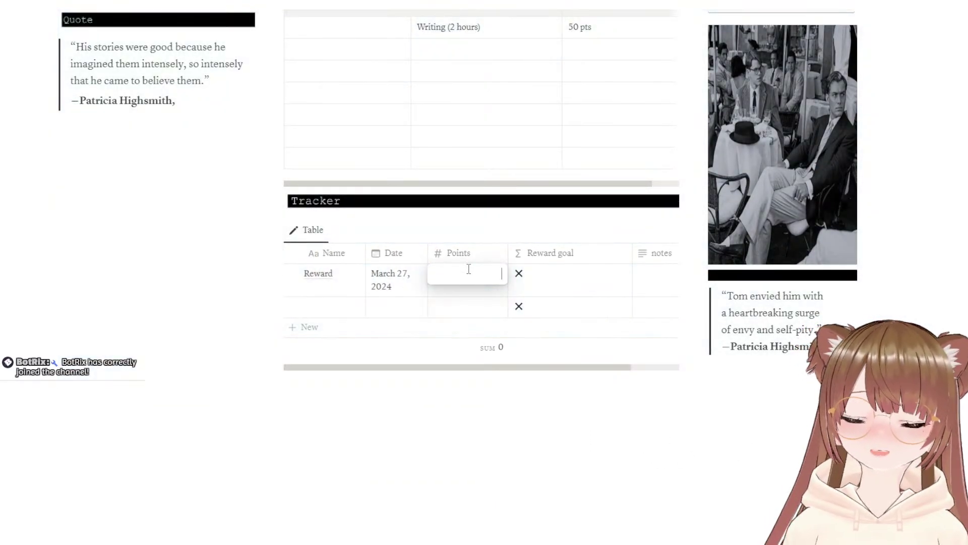
pyautogui.write('50')
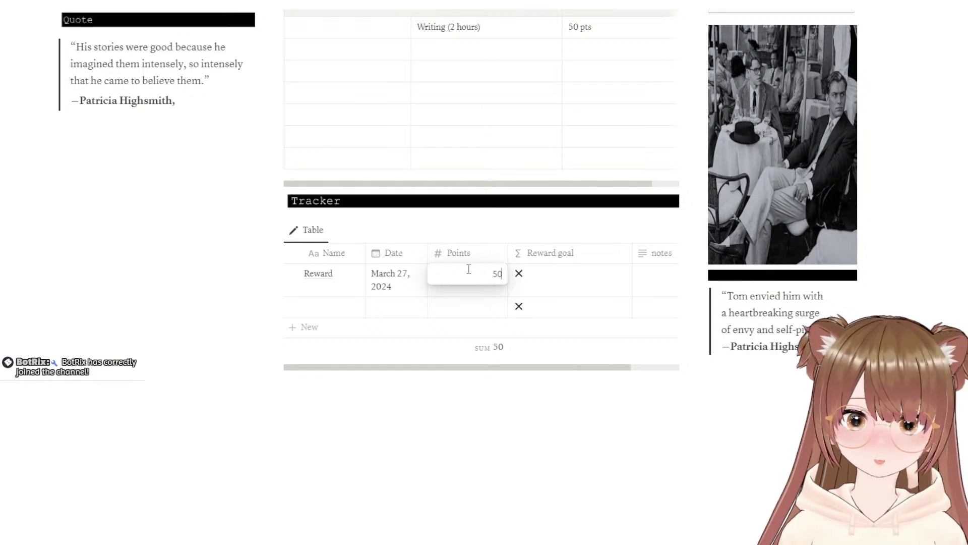
pyautogui.press('Return')
pyautogui.click(468, 310)
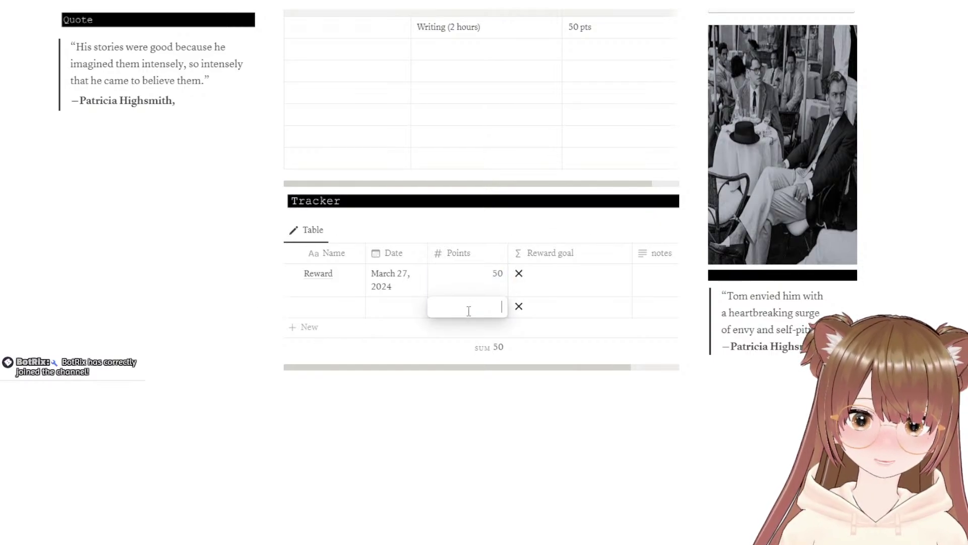
pyautogui.write('50')
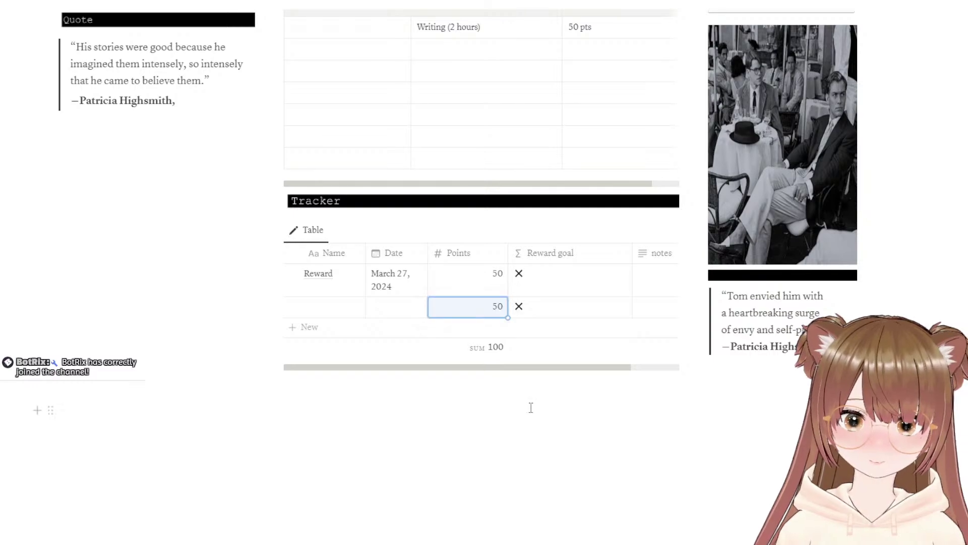
# Step: Clear the Points values from both tracker rows
pyautogui.press('BackSpace')
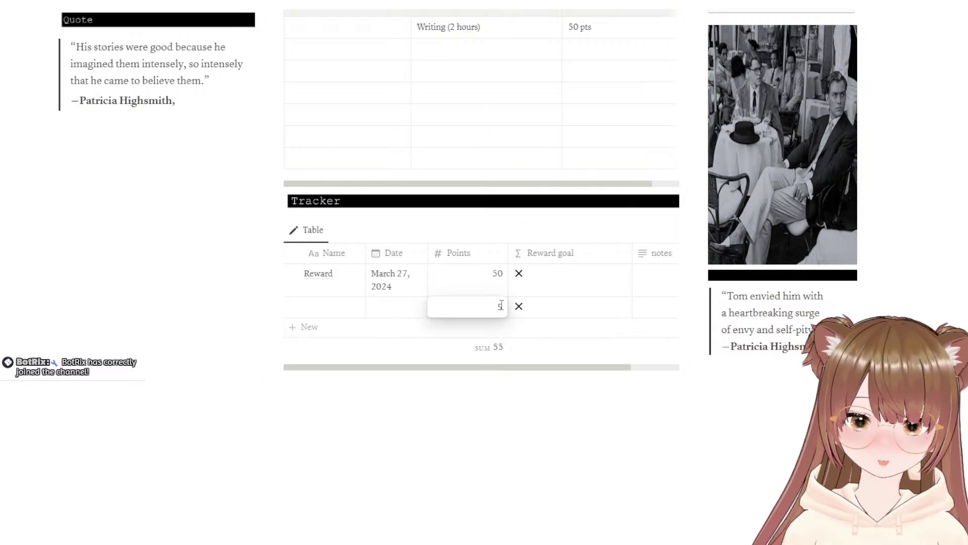
pyautogui.press('Escape')
pyautogui.click(504, 275)
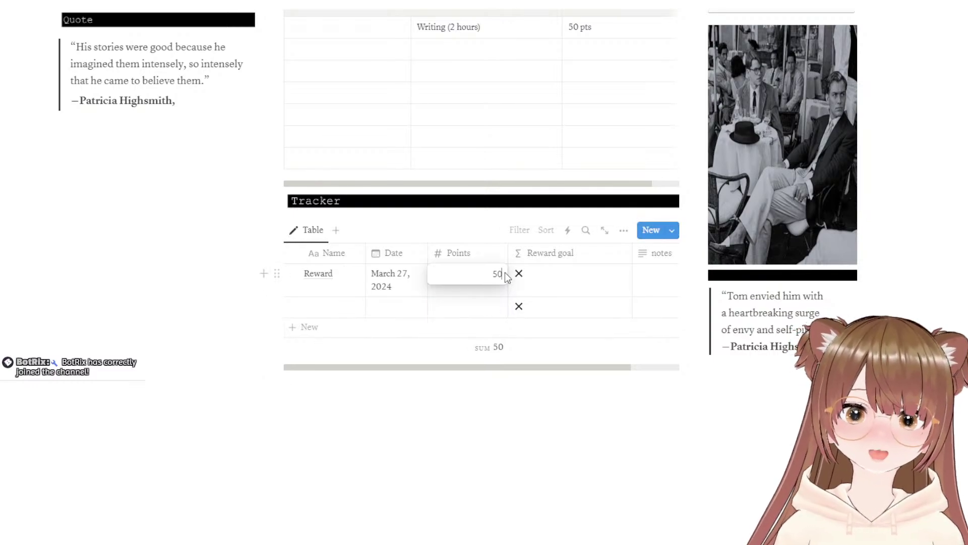
pyautogui.press('BackSpace')
pyautogui.press('BackSpace')
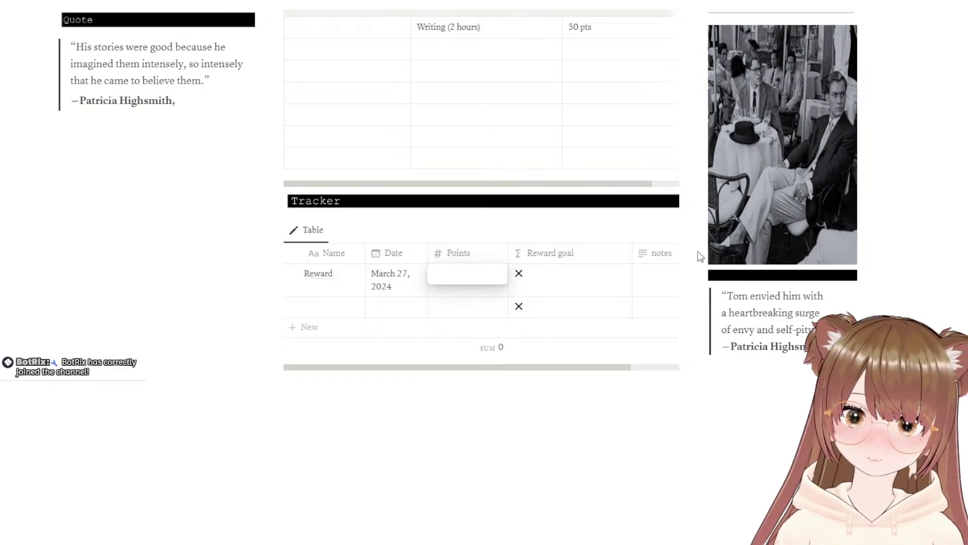
pyautogui.click(569, 367)
pyautogui.moveTo(576, 365); pyautogui.dragTo(635, 362)
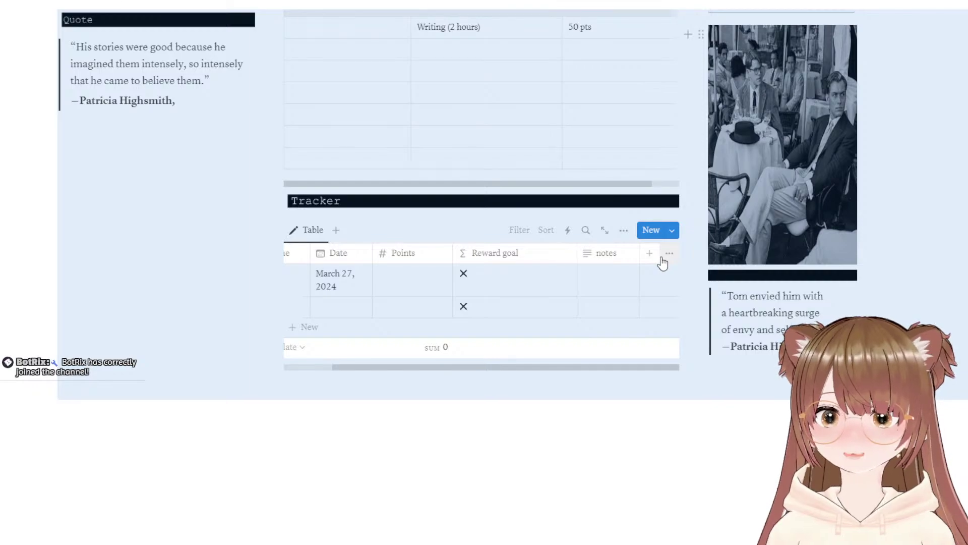
pyautogui.click(567, 253)
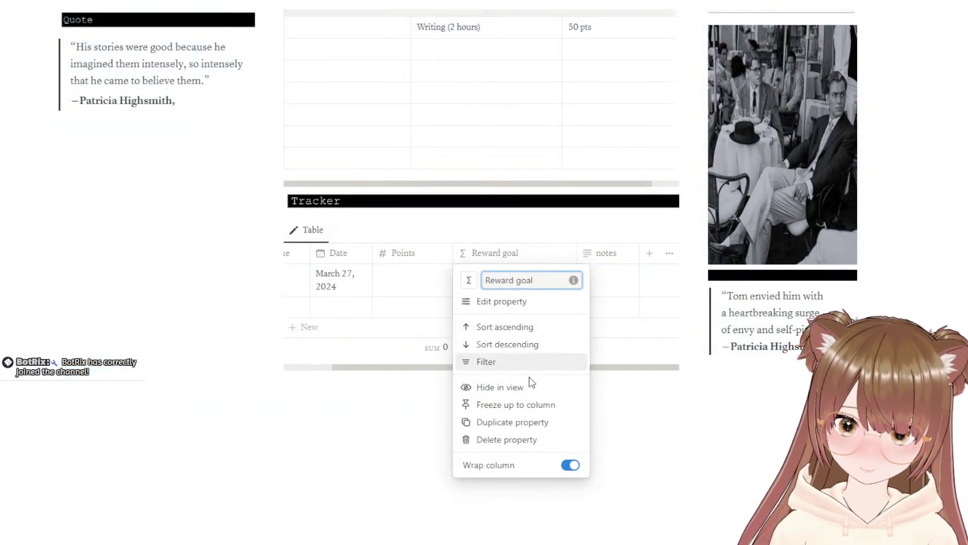
pyautogui.click(539, 303)
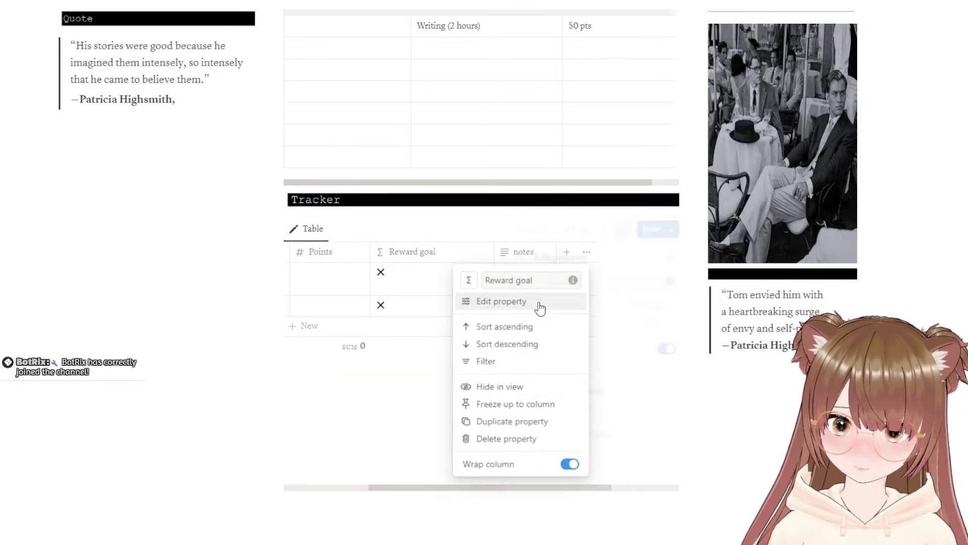
pyautogui.click(611, 304)
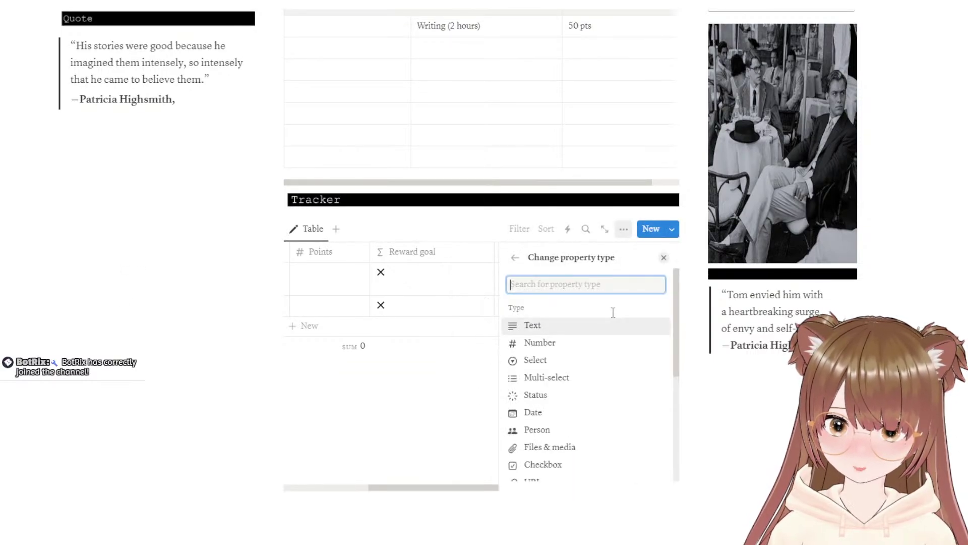
pyautogui.click(462, 371)
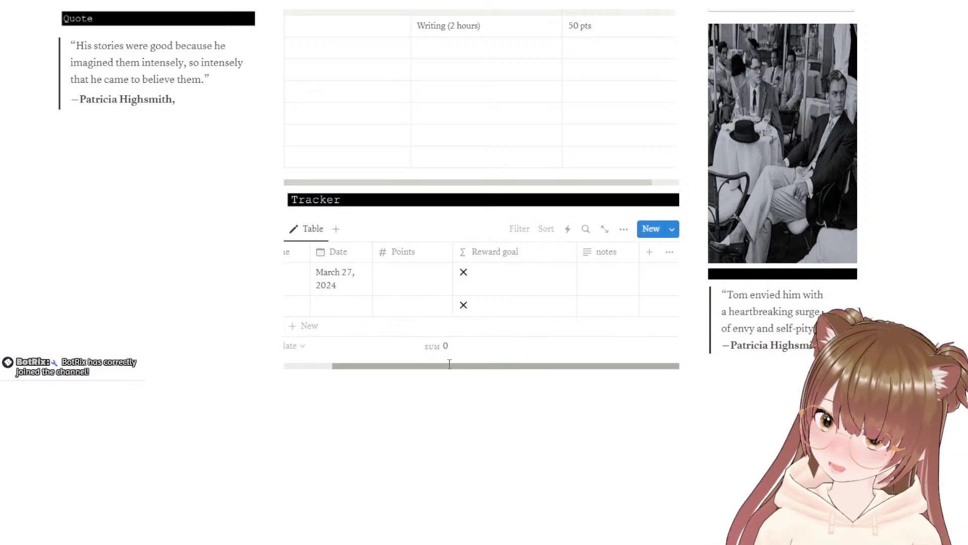
# Step: Set the points threshold in the tracker's Reward goal formula to 10, keeping the check mark and cross outputs
pyautogui.moveTo(449, 365); pyautogui.dragTo(382, 353)
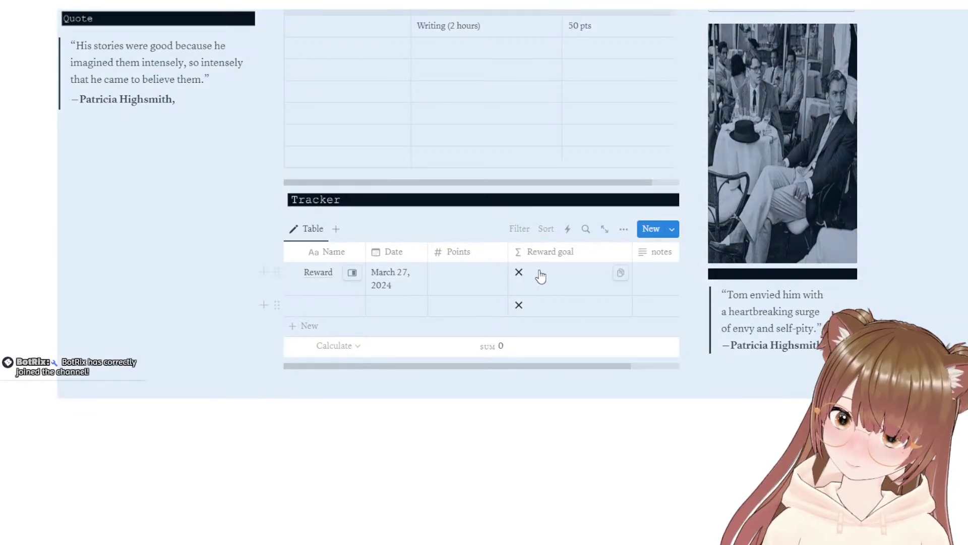
pyautogui.click(604, 258)
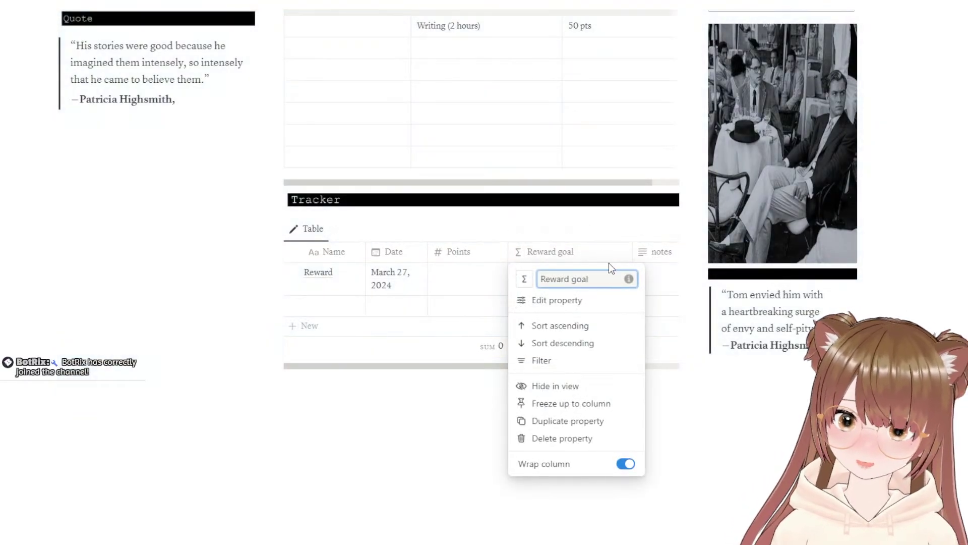
pyautogui.click(579, 303)
pyautogui.click(623, 303)
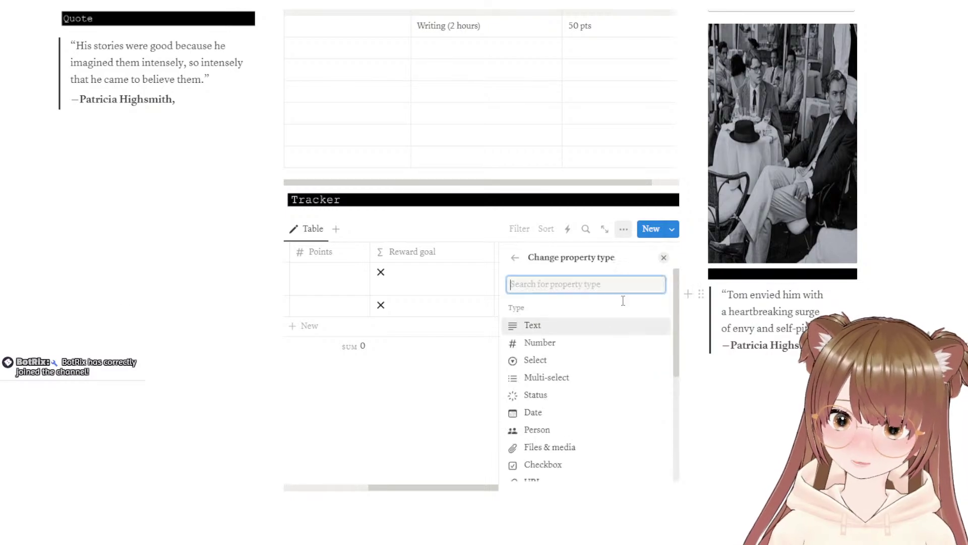
pyautogui.click(514, 258)
pyautogui.click(643, 323)
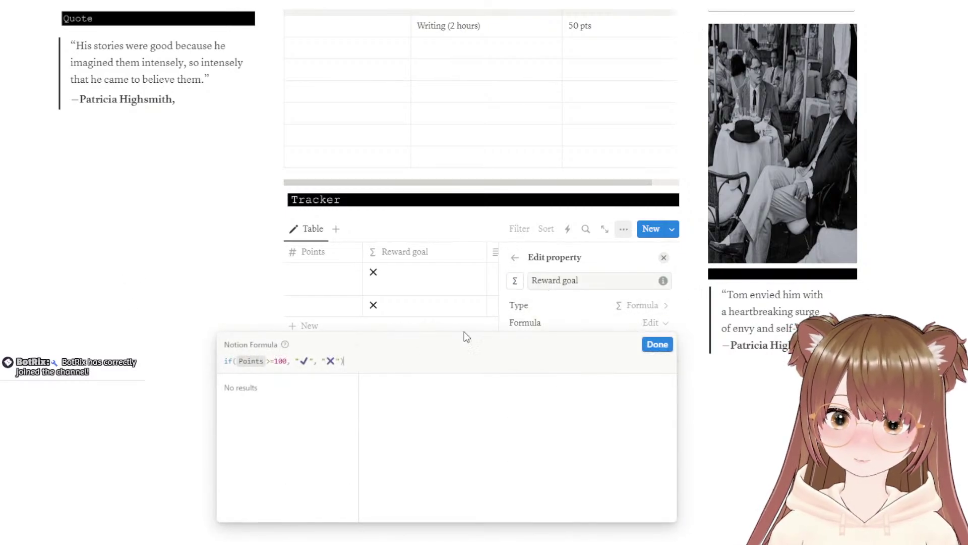
pyautogui.click(288, 361)
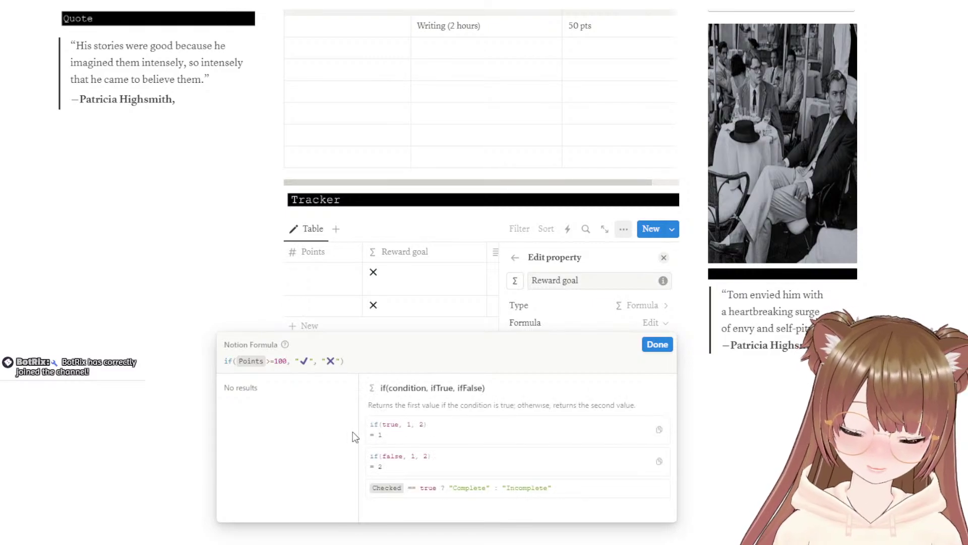
pyautogui.press('BackSpace')
pyautogui.click(658, 344)
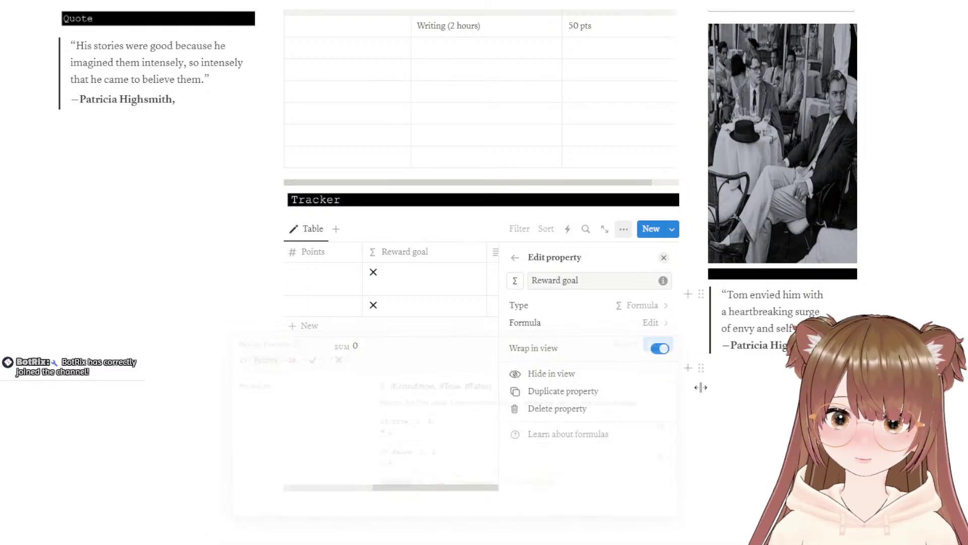
pyautogui.click(747, 435)
# Step: Enter 50 in the Points column of the tracker's Reward entry
pyautogui.moveTo(517, 368); pyautogui.dragTo(457, 364)
pyautogui.click(453, 271)
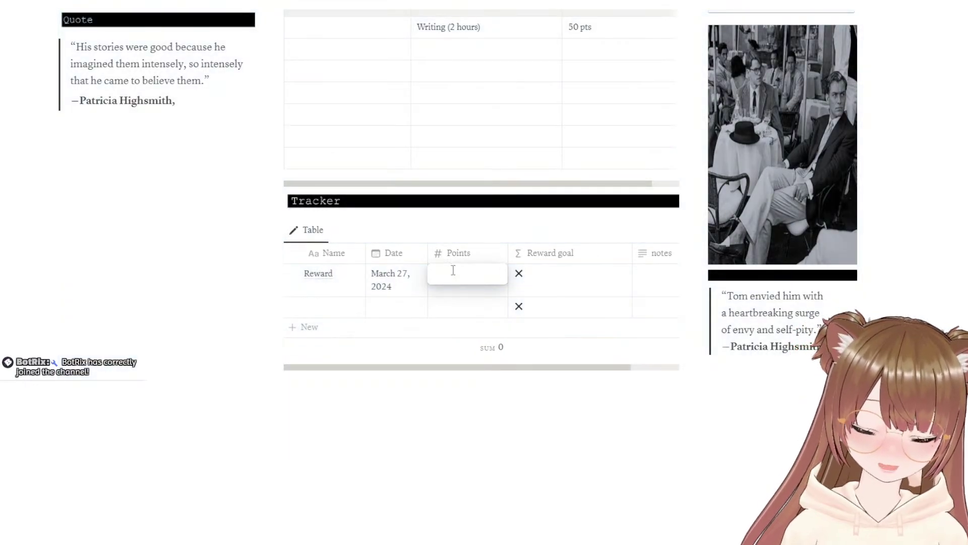
pyautogui.write('50')
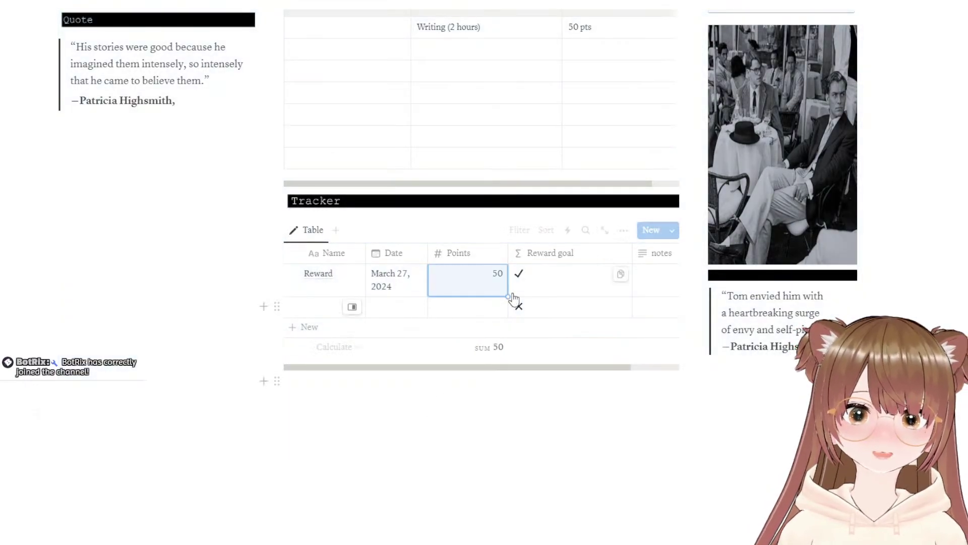
pyautogui.click(469, 408)
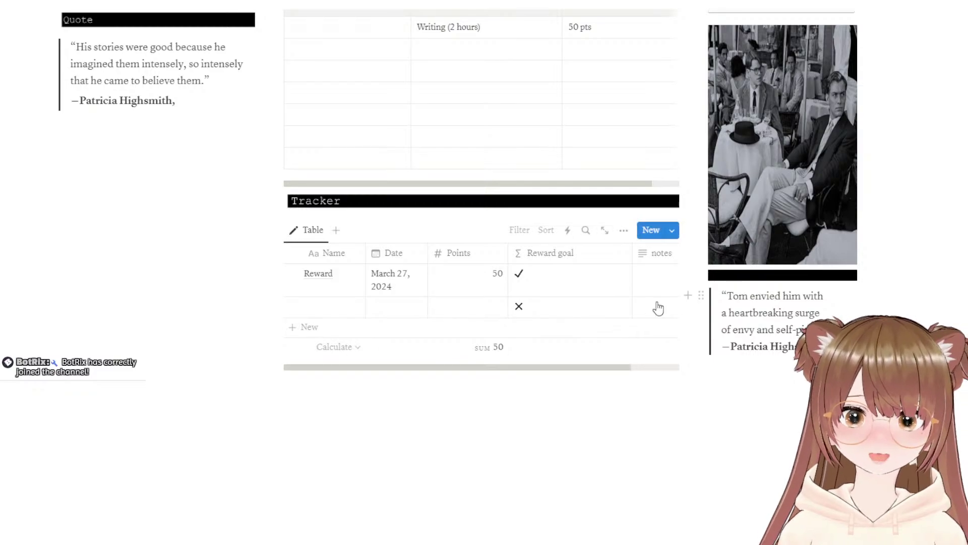
# Step: Narrow the tracker's Reward goal column to about half its width so all the columns fit in the table
pyautogui.moveTo(590, 368); pyautogui.dragTo(653, 368)
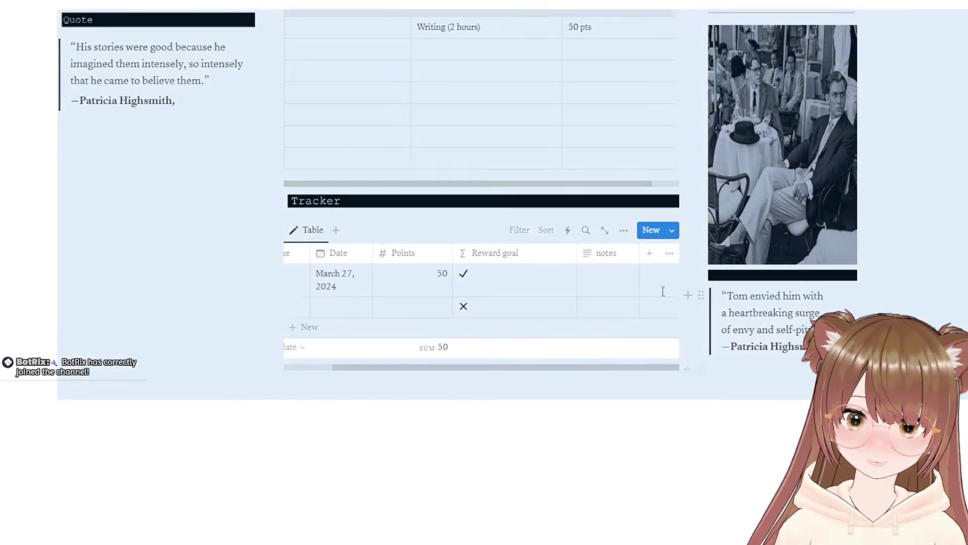
pyautogui.click(646, 283)
pyautogui.moveTo(577, 252); pyautogui.dragTo(521, 259)
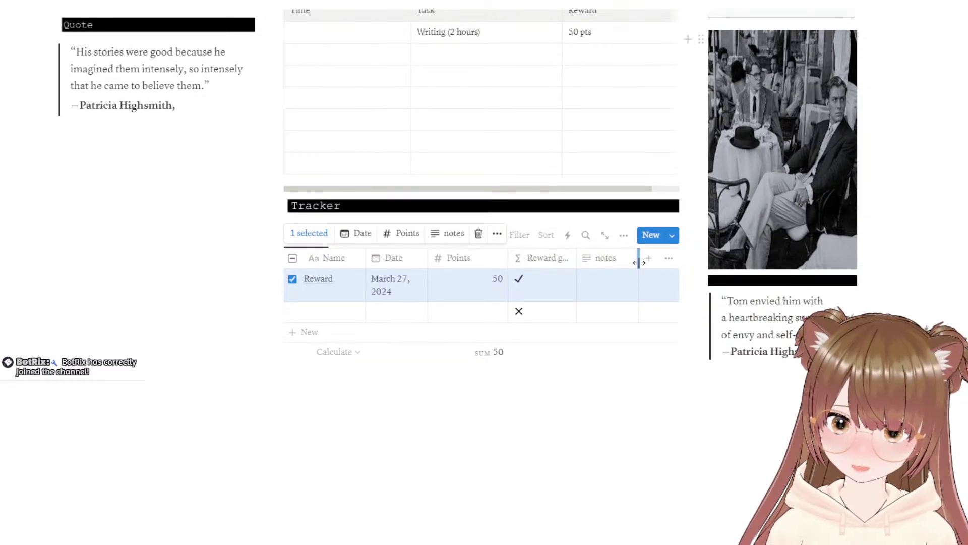
pyautogui.moveTo(638, 264); pyautogui.dragTo(632, 264)
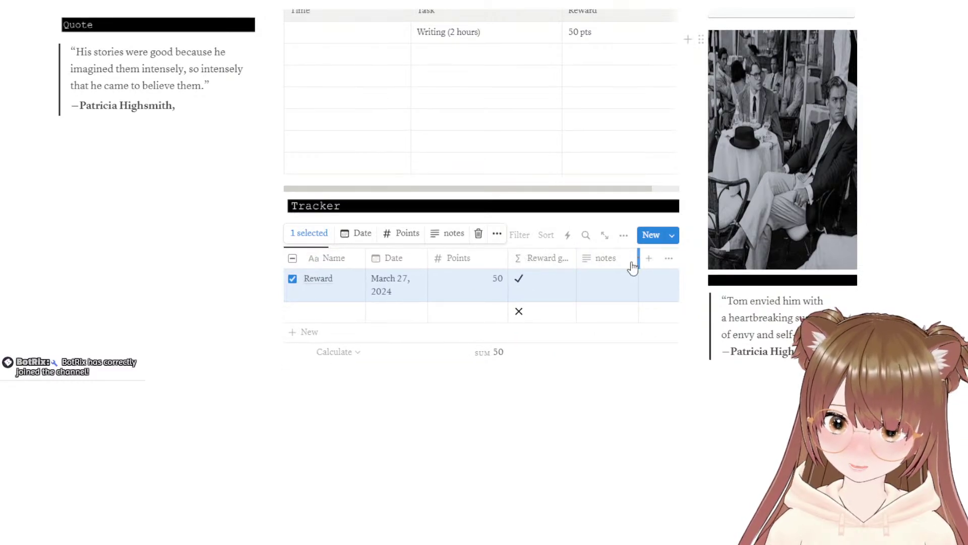
pyautogui.click(669, 257)
pyautogui.click(663, 263)
pyautogui.click(654, 454)
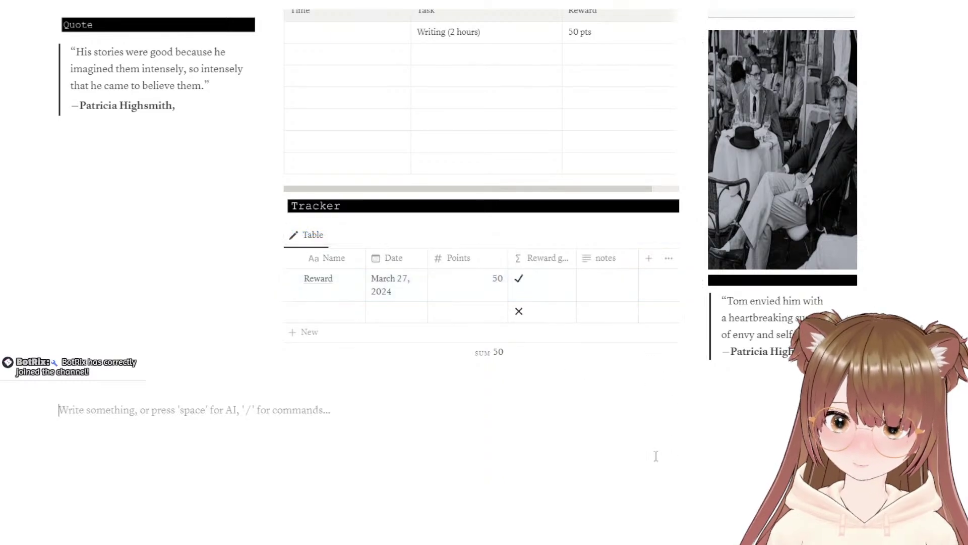
pyautogui.scroll(4, 634, 454)
pyautogui.scroll(-4, 631, 460)
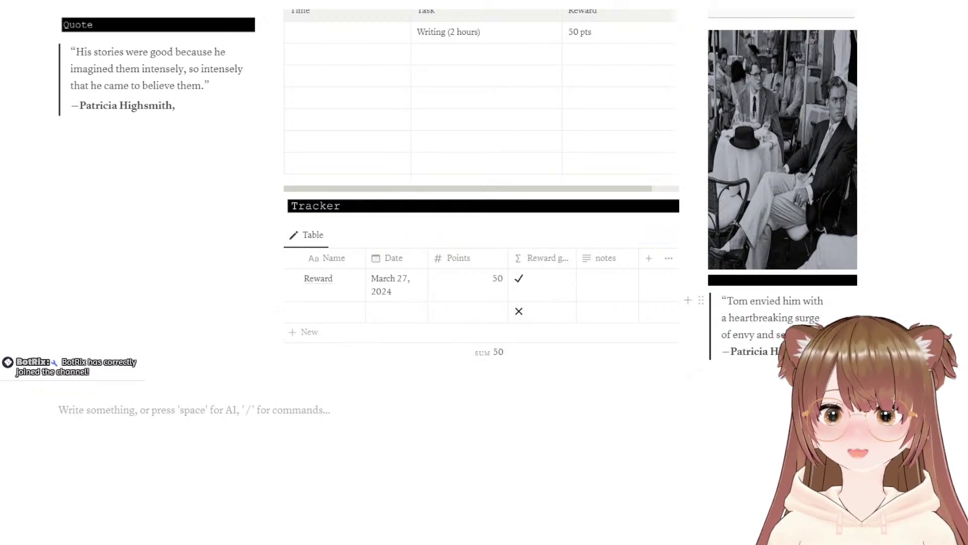
pyautogui.scroll(12, 484, 272)
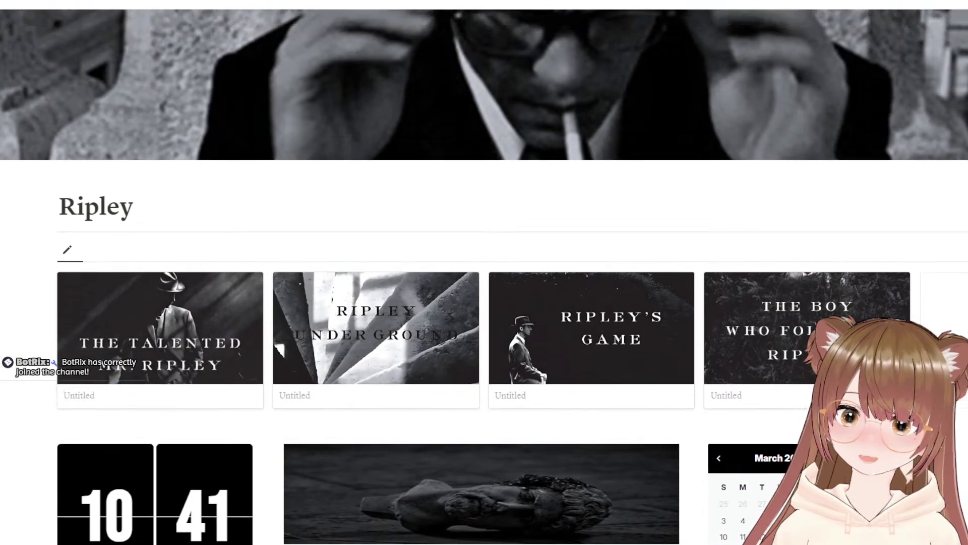
pyautogui.scroll(-5, 484, 273)
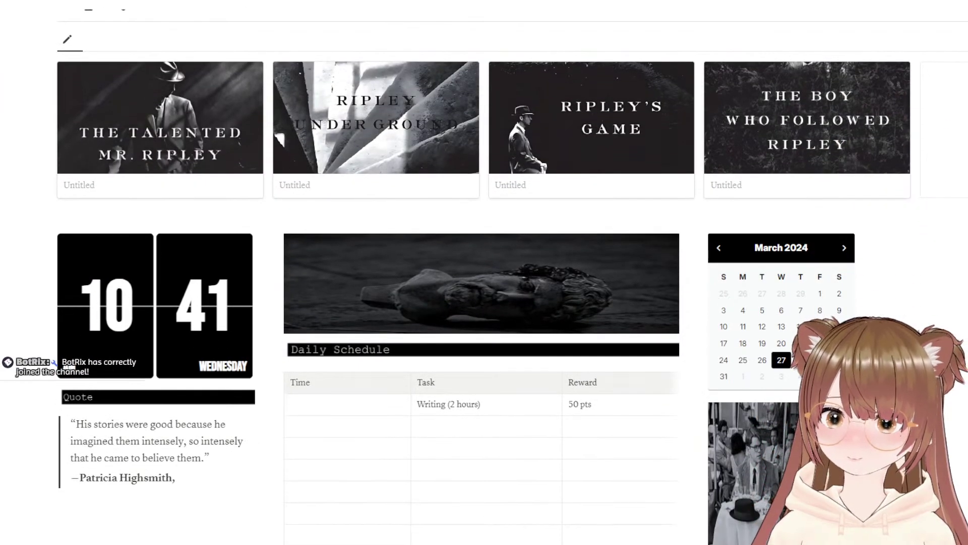
pyautogui.scroll(-7, 484, 273)
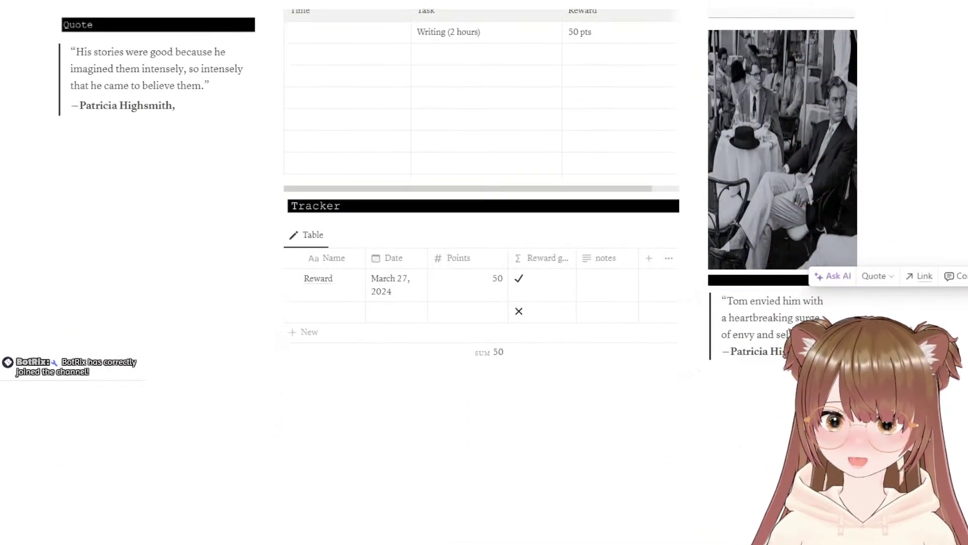
pyautogui.click(59, 409)
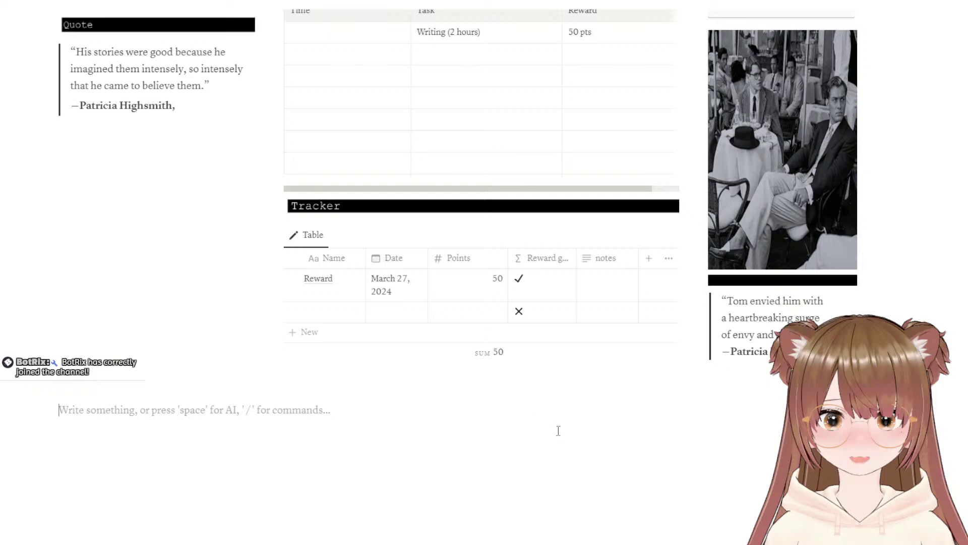
# Step: Paste a black Playlist banner image beneath the Highsmith quote under the clock
pyautogui.click(139, 154)
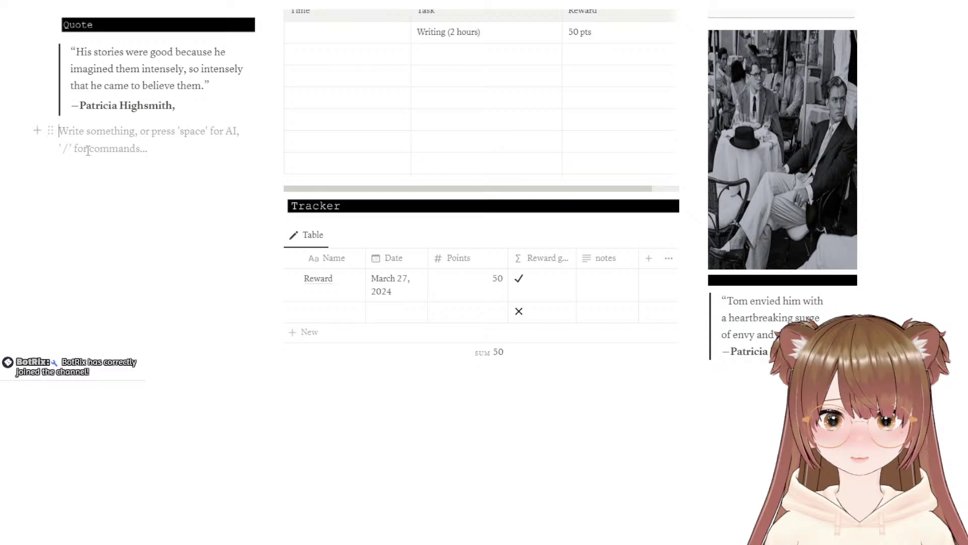
pyautogui.rightClick(107, 132)
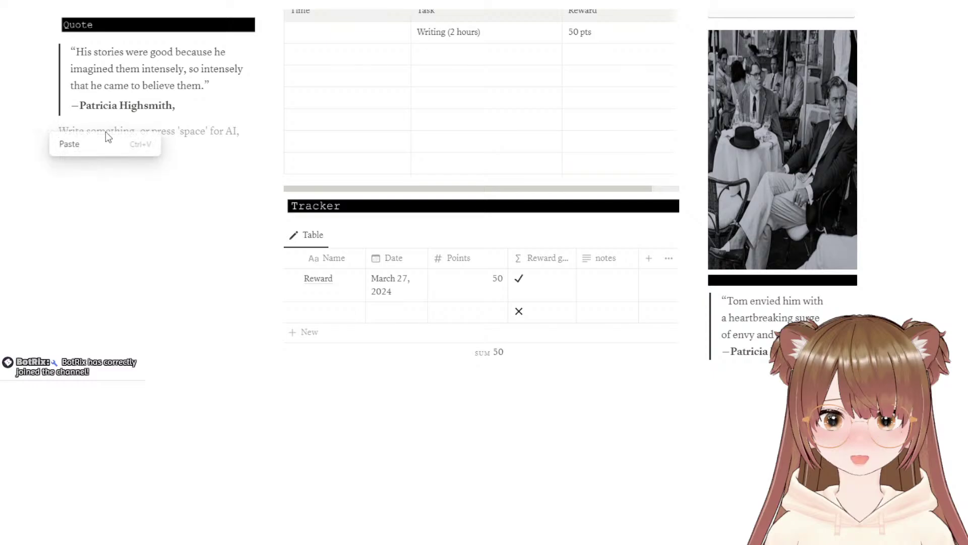
pyautogui.scroll(15, 95, 167)
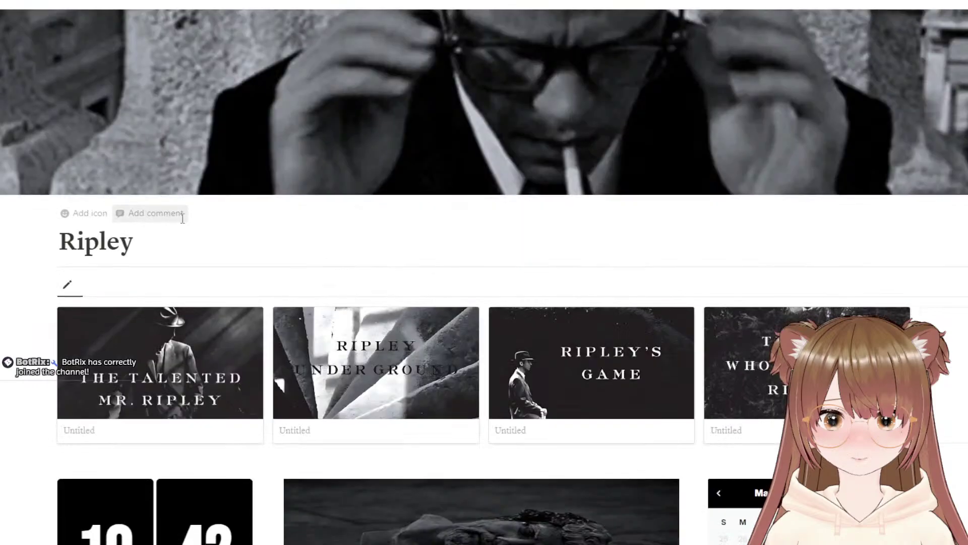
pyautogui.scroll(-10, 183, 218)
pyautogui.click(128, 416)
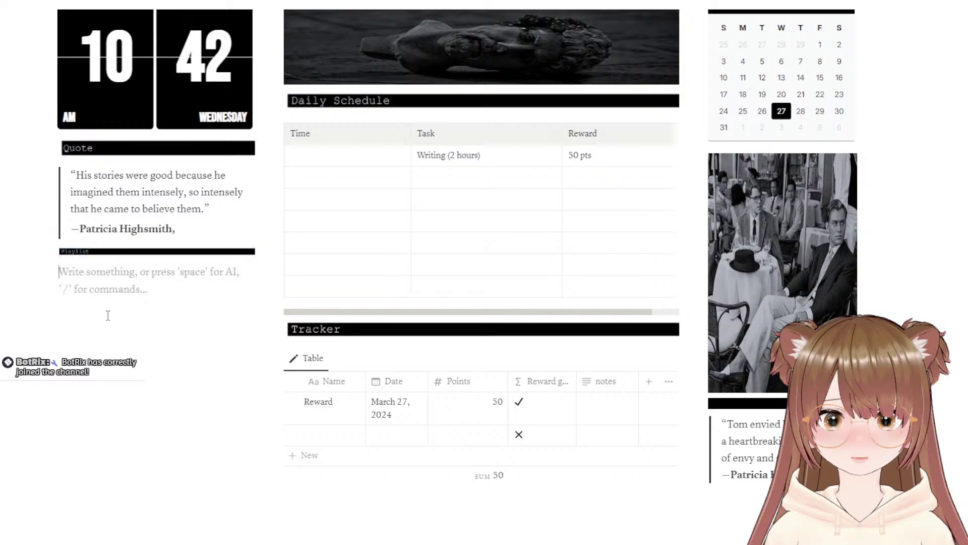
# Step: Delete the undersized Playlist banner beneath the quote
pyautogui.click(122, 253)
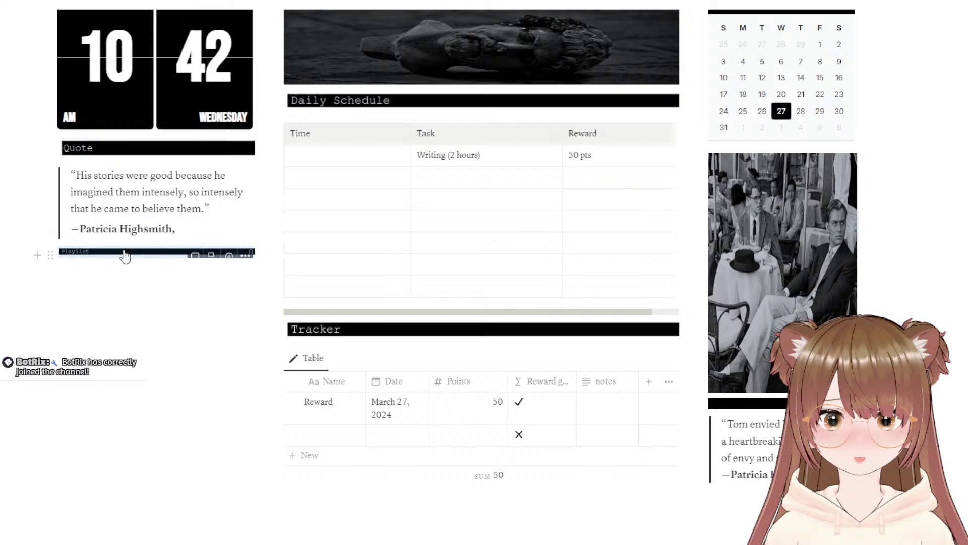
pyautogui.rightClick(124, 256)
pyautogui.click(161, 353)
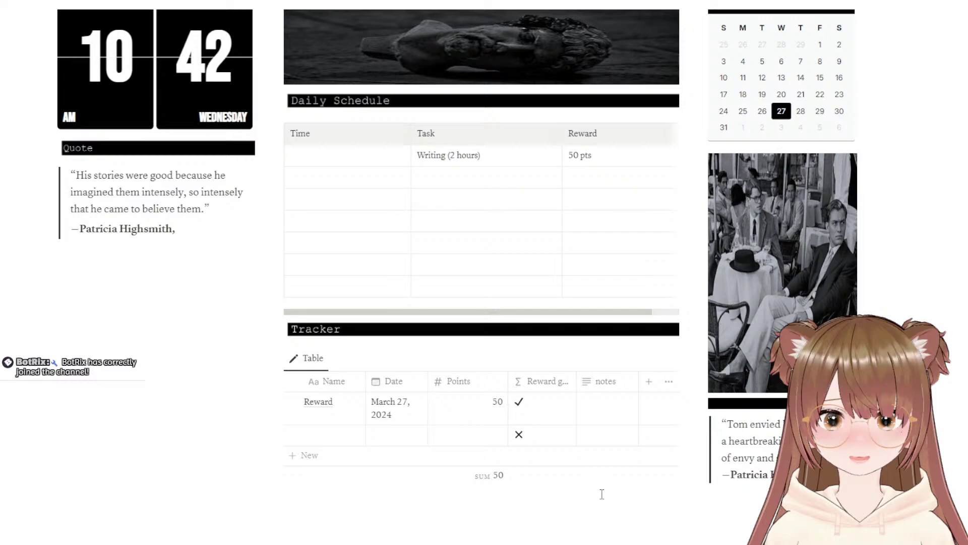
# Step: Paste a Playlist banner matching the Quote banner's height into the empty block below the Highsmith quote
pyautogui.click(134, 270)
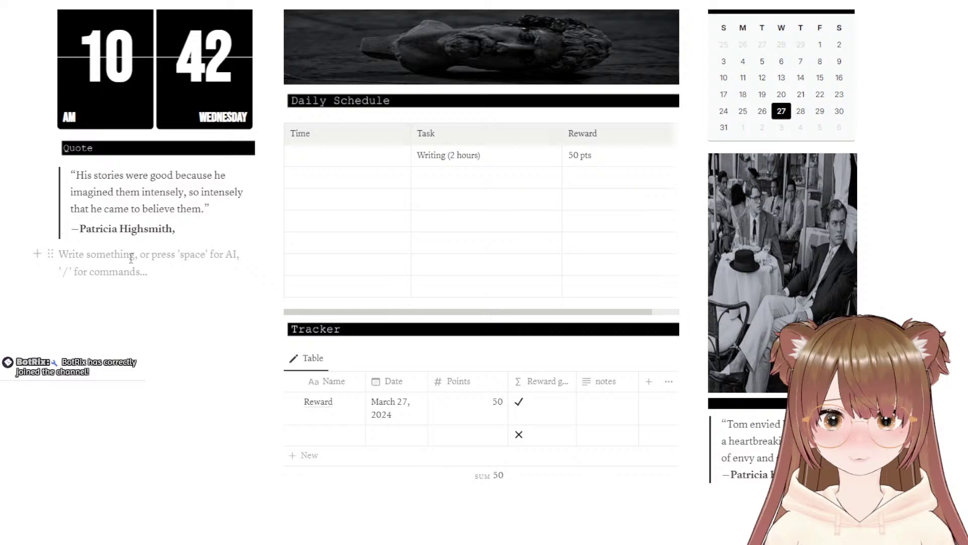
pyautogui.hotkey('ctrl', 'v')
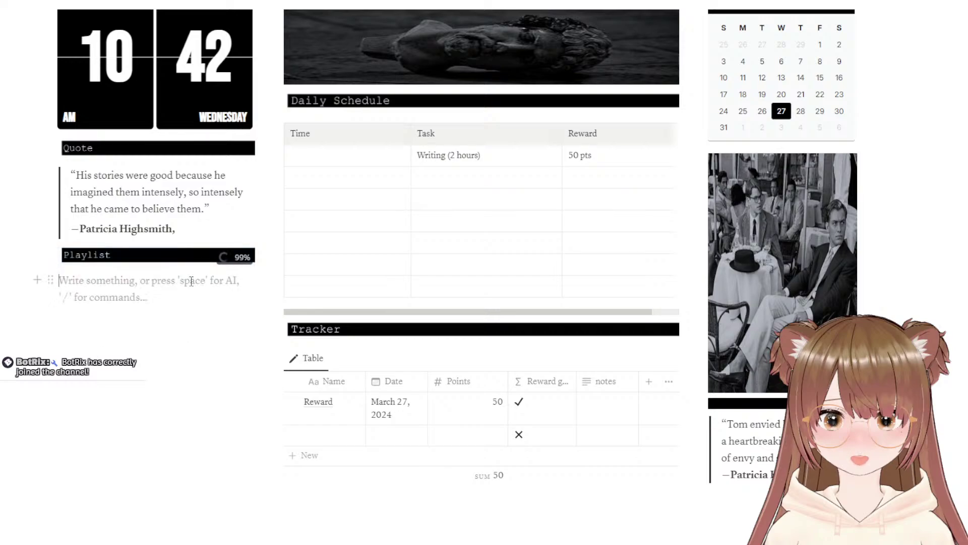
pyautogui.moveTo(133, 260); pyautogui.dragTo(115, 266)
pyautogui.click(893, 279)
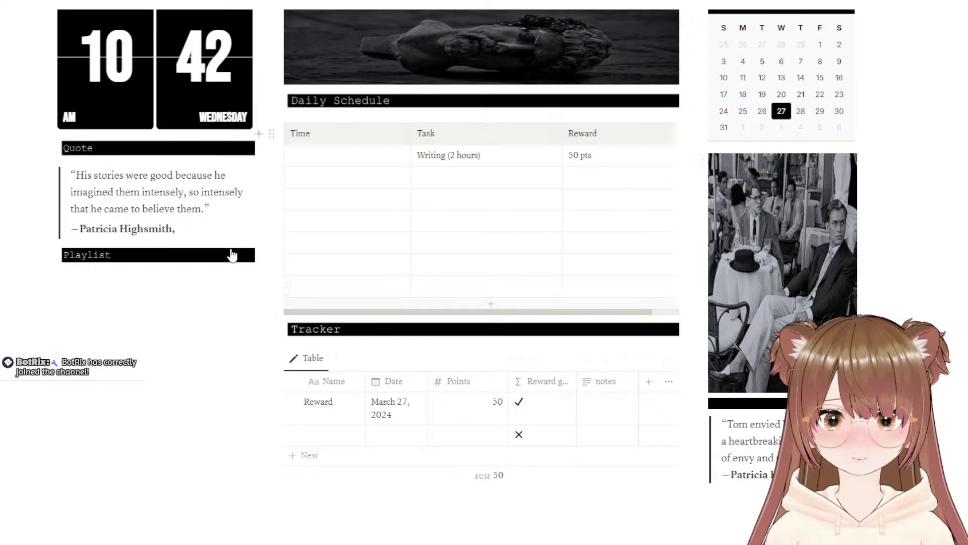
pyautogui.click(122, 352)
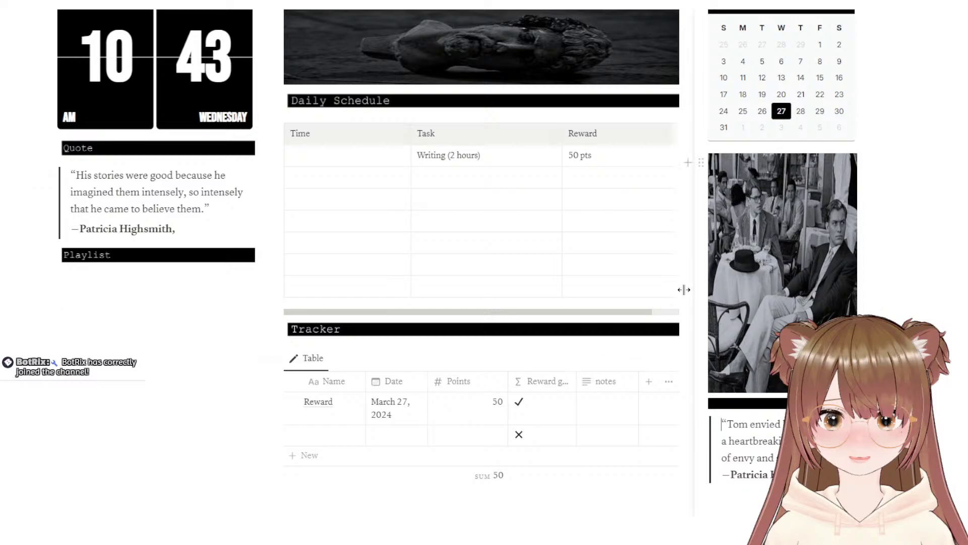
# Step: Review the dashboard layout from the book gallery through the Daily Schedule down to the Playlist banner and tracker
pyautogui.scroll(7, 683, 287)
pyautogui.scroll(-10, 488, 290)
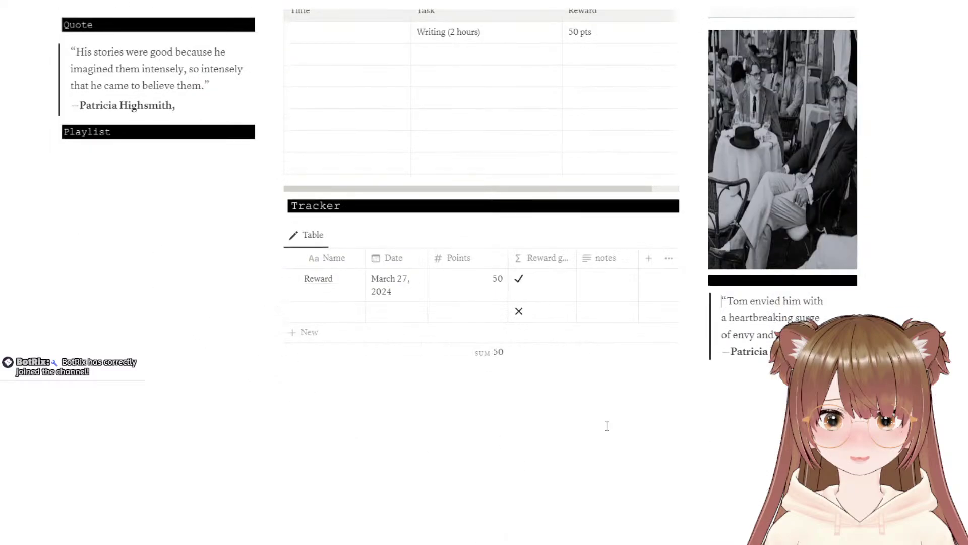
pyautogui.scroll(10, 484, 272)
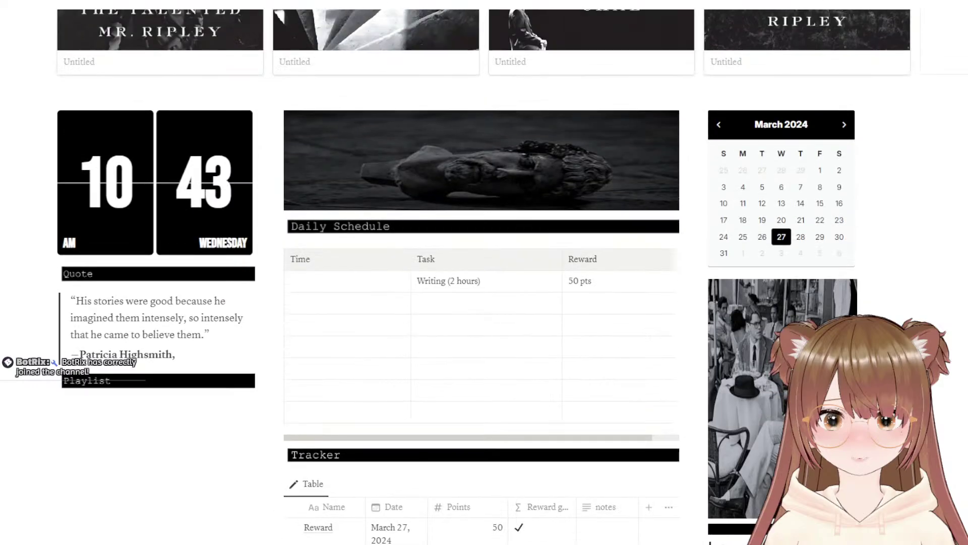
pyautogui.scroll(-5, 484, 272)
pyautogui.click(328, 283)
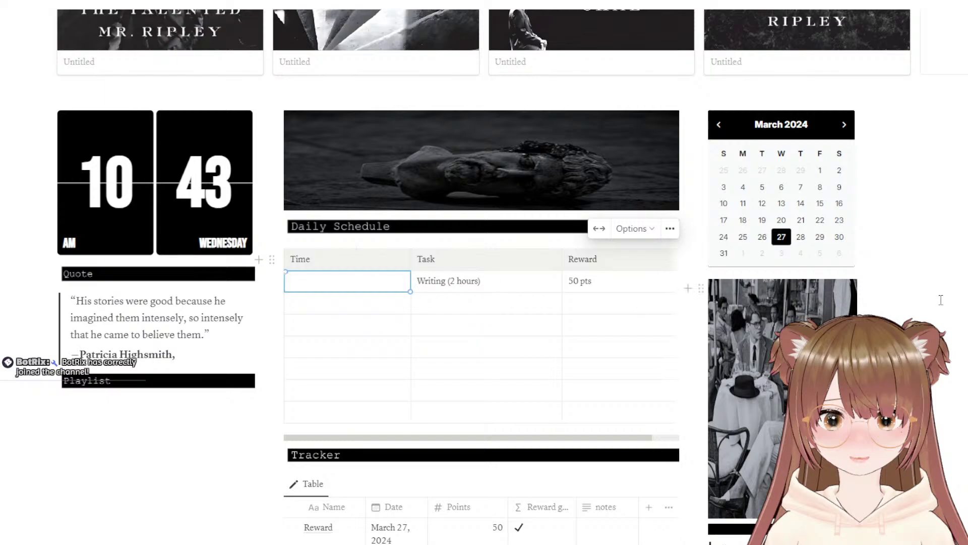
pyautogui.press('Escape')
pyautogui.scroll(4, 384, 259)
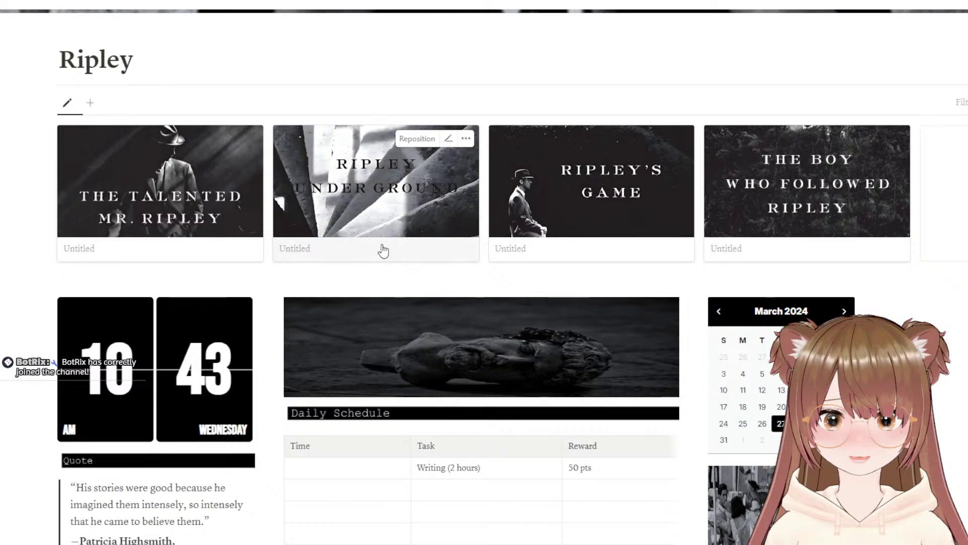
pyautogui.scroll(-8, 385, 250)
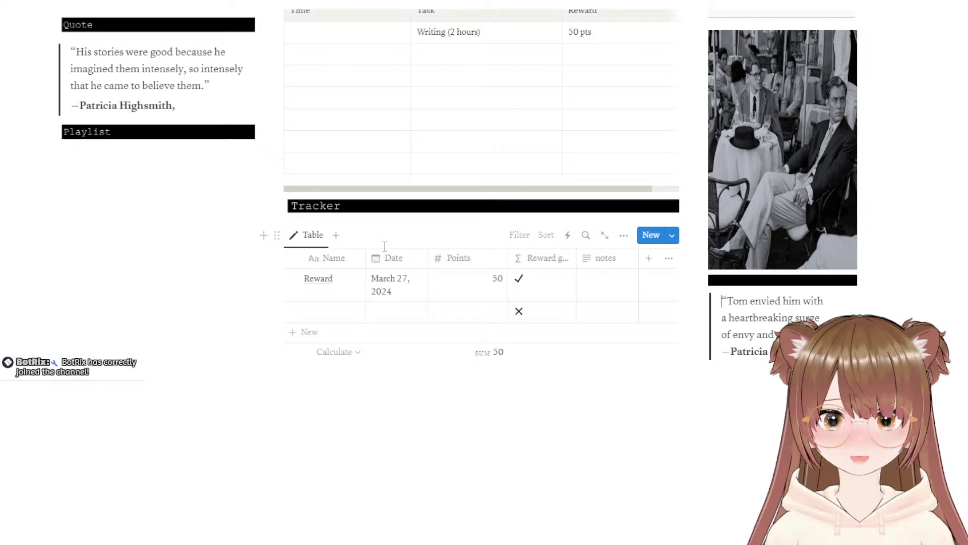
pyautogui.scroll(5, 414, 207)
pyautogui.scroll(-3, 447, 302)
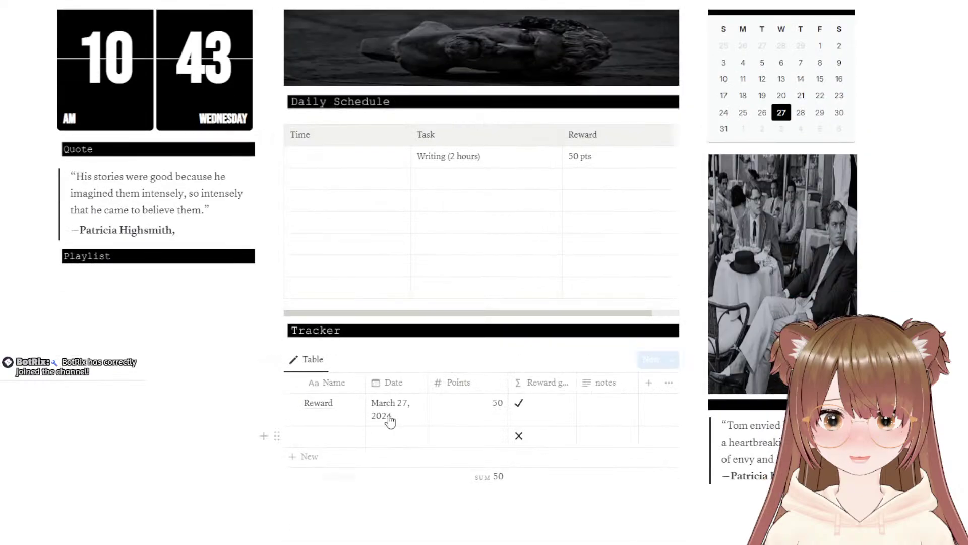
pyautogui.scroll(-3, 283, 343)
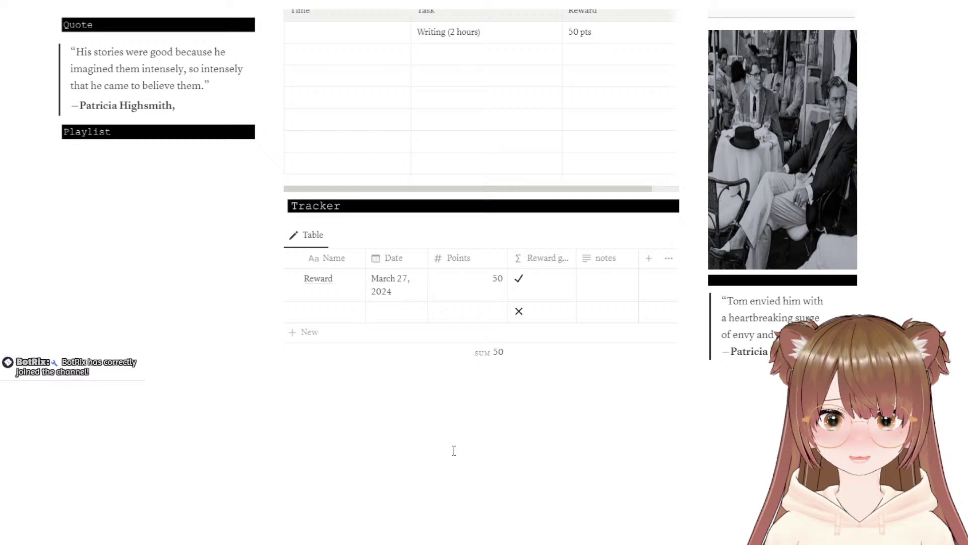
# Step: Place a full-width black banner image across the page beneath the three columns
pyautogui.moveTo(761, 374); pyautogui.dragTo(374, 411)
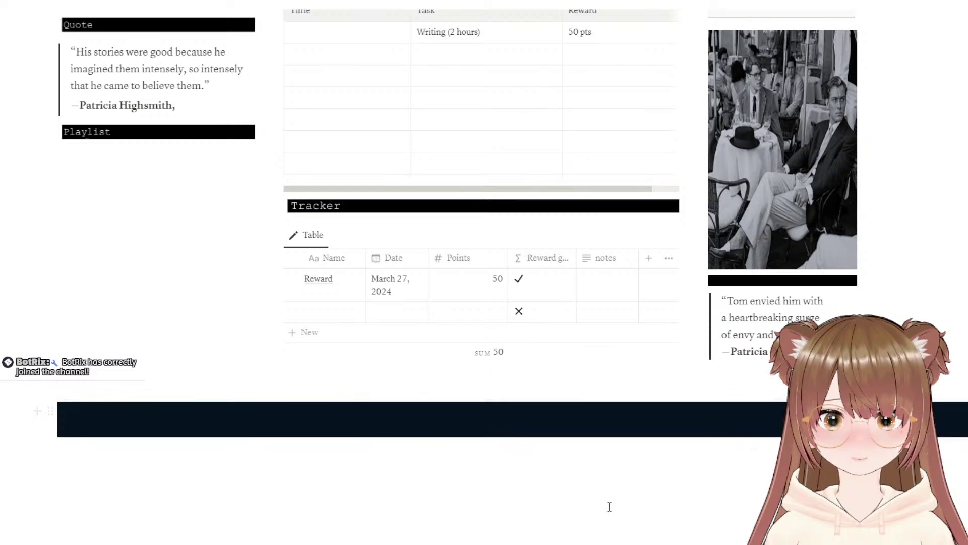
pyautogui.scroll(10, 481, 273)
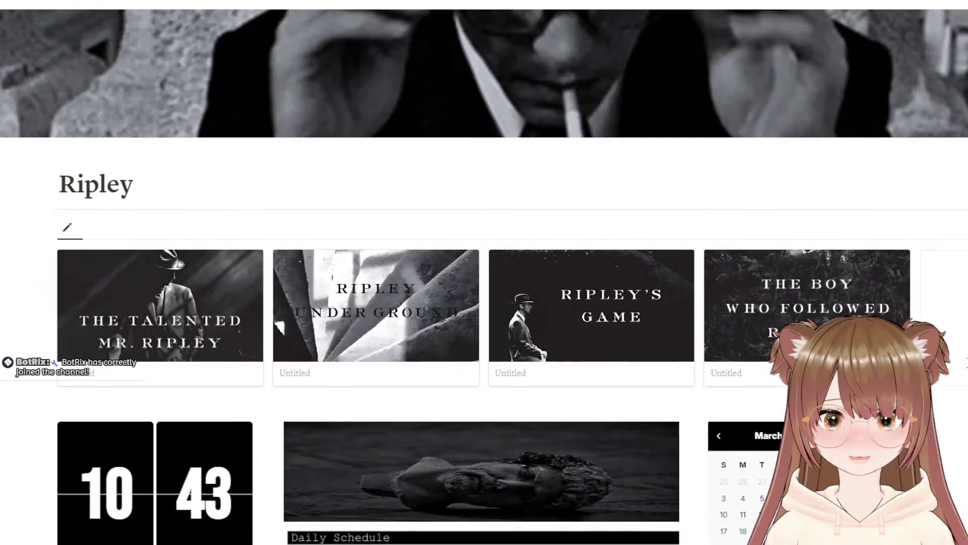
pyautogui.scroll(-7, 482, 272)
pyautogui.scroll(-3, 966, 362)
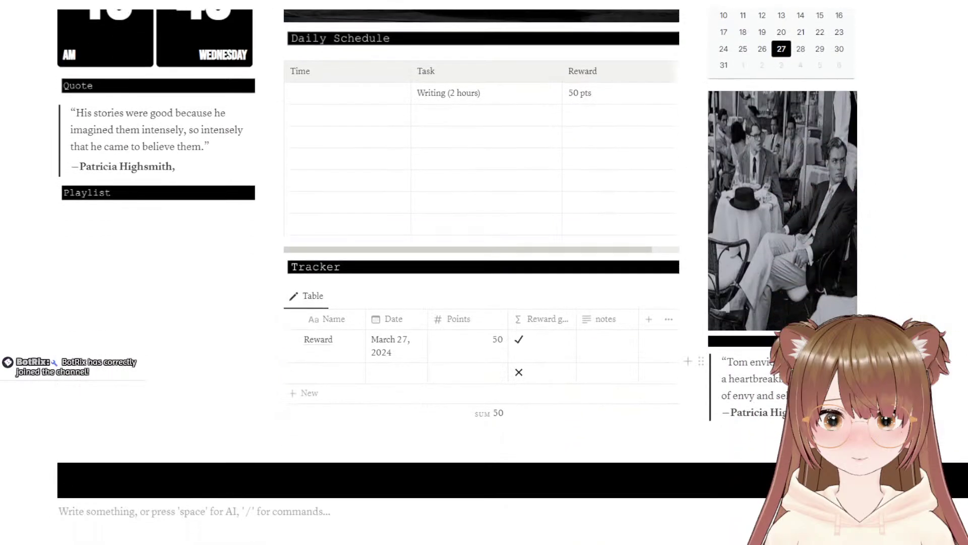
# Step: Delete the thick full-width black banner beneath the columns
pyautogui.click(758, 495)
pyautogui.rightClick(758, 204)
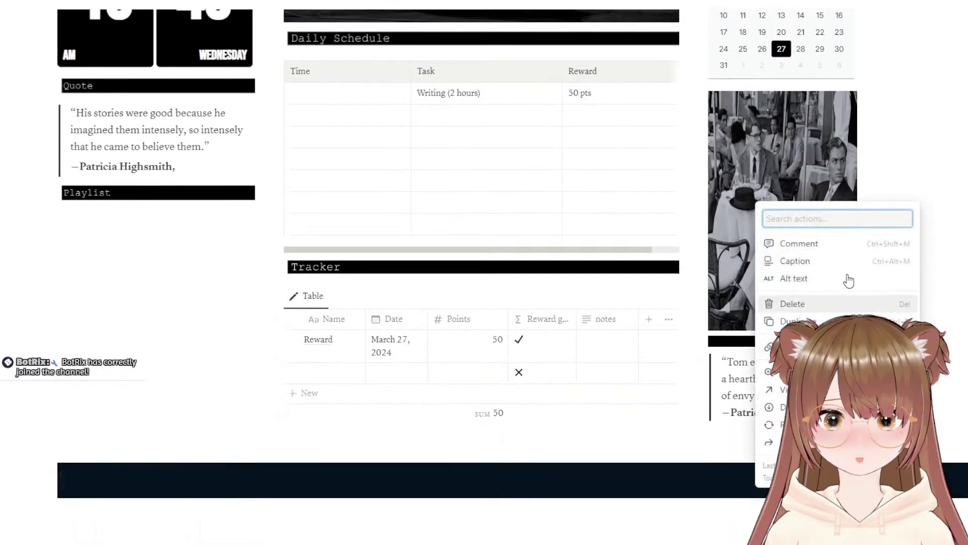
pyautogui.click(841, 304)
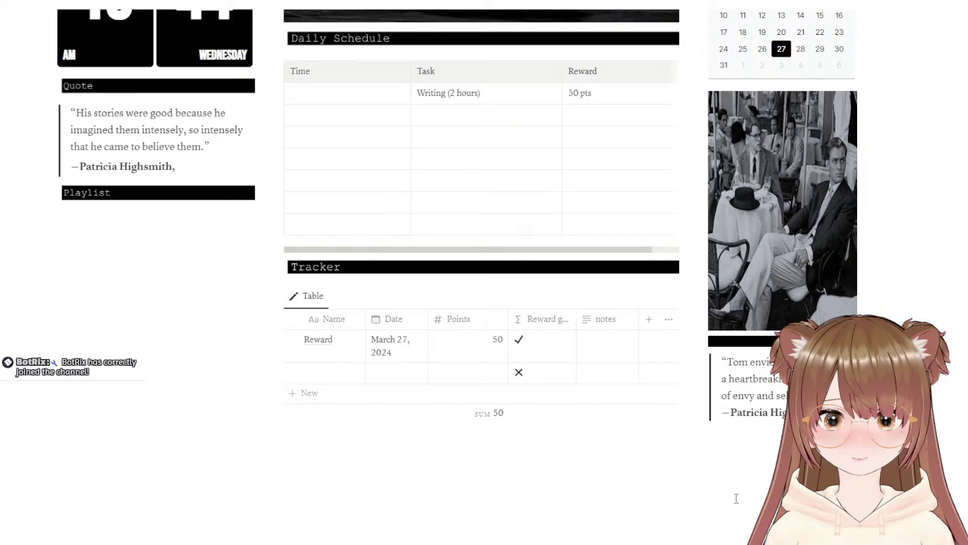
# Step: Paste a thinner full-width black banner image into the empty block beneath the three columns
pyautogui.click(539, 478)
pyautogui.hotkey('ctrl', 'z')
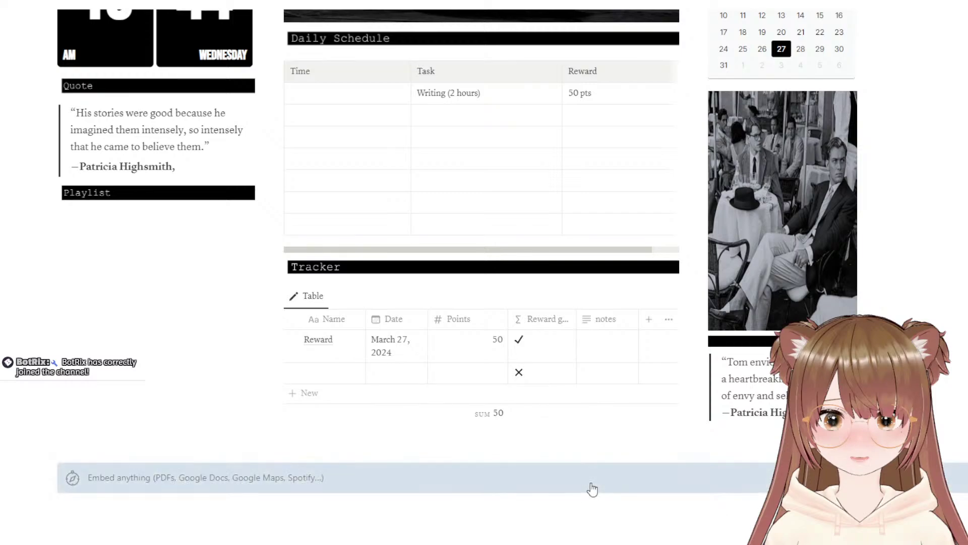
pyautogui.hotkey('ctrl', 'z')
pyautogui.click(586, 533)
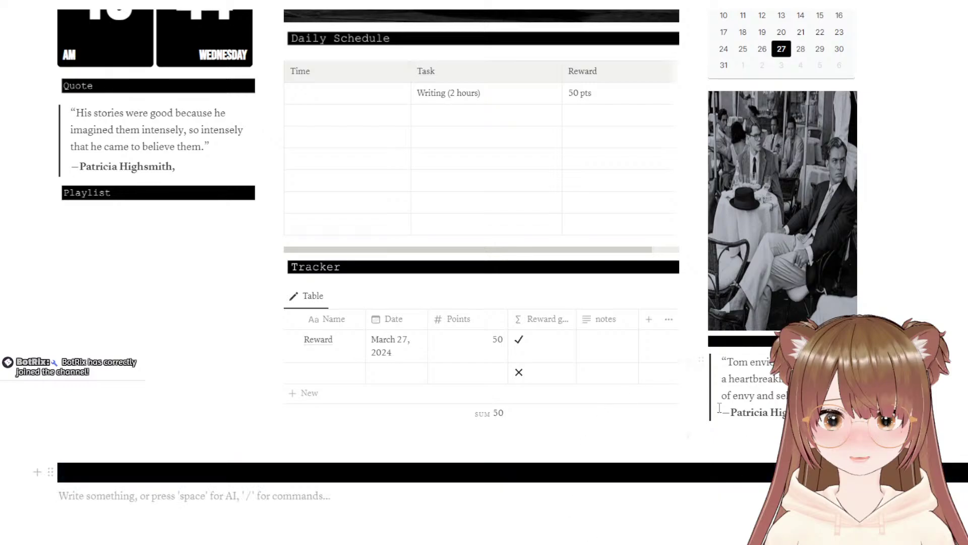
# Step: Review the dashboard layout from the cover and book gallery down to the full-width black banner
pyautogui.scroll(6, 508, 407)
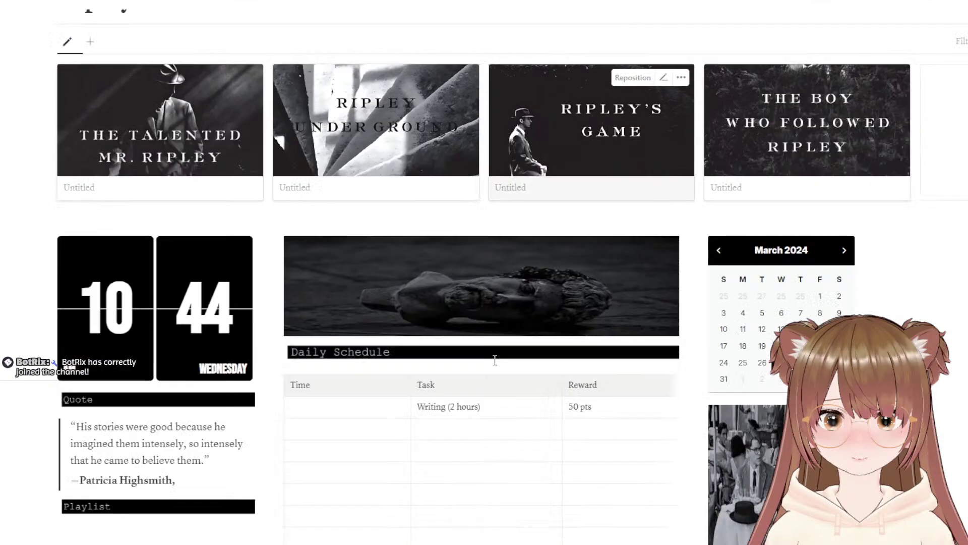
pyautogui.scroll(-8, 490, 353)
pyautogui.scroll(5, 502, 452)
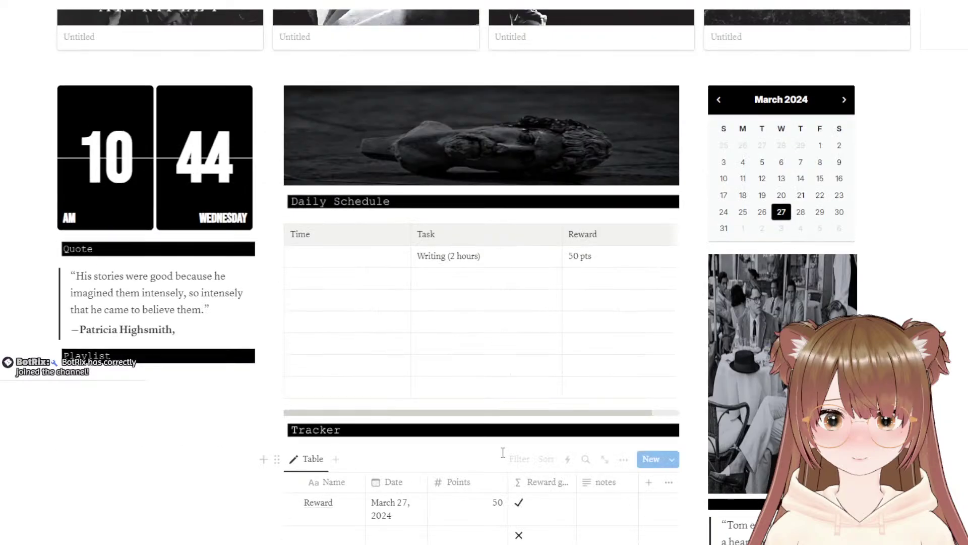
pyautogui.scroll(8, 503, 452)
pyautogui.scroll(-12, 498, 408)
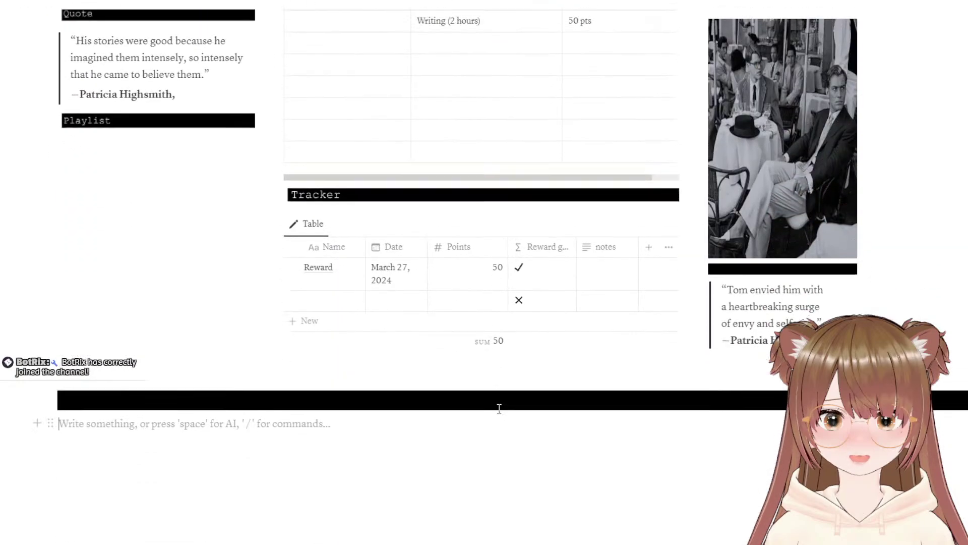
pyautogui.scroll(3, 499, 408)
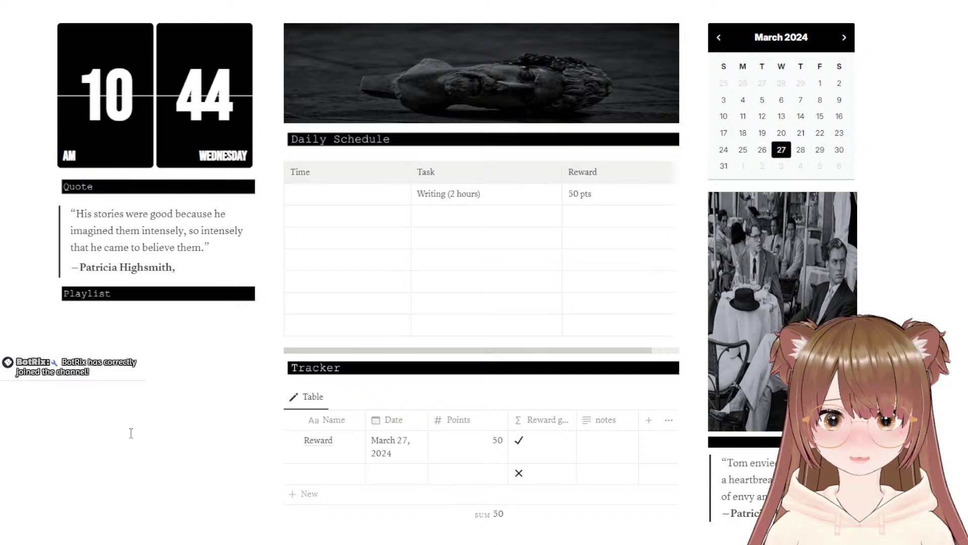
pyautogui.scroll(7, 134, 432)
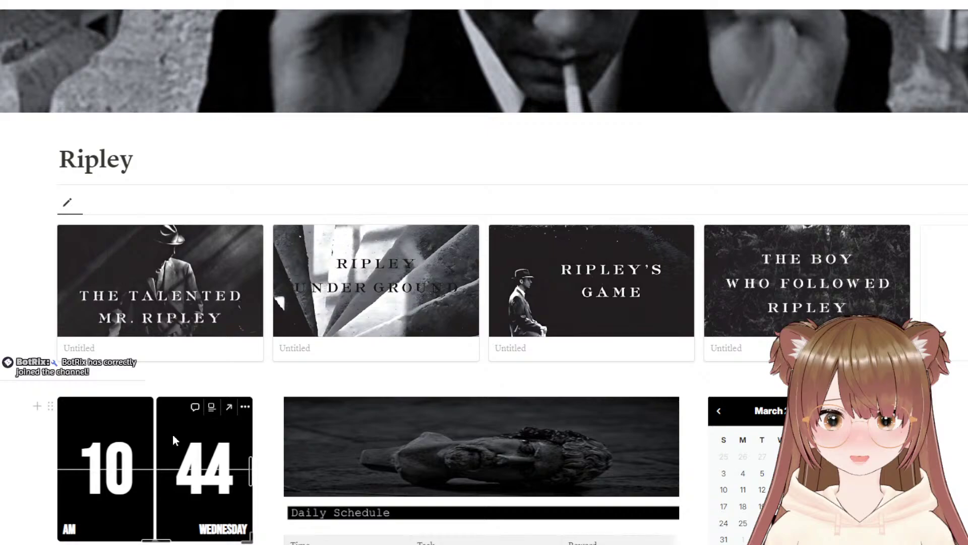
pyautogui.scroll(-4, 186, 435)
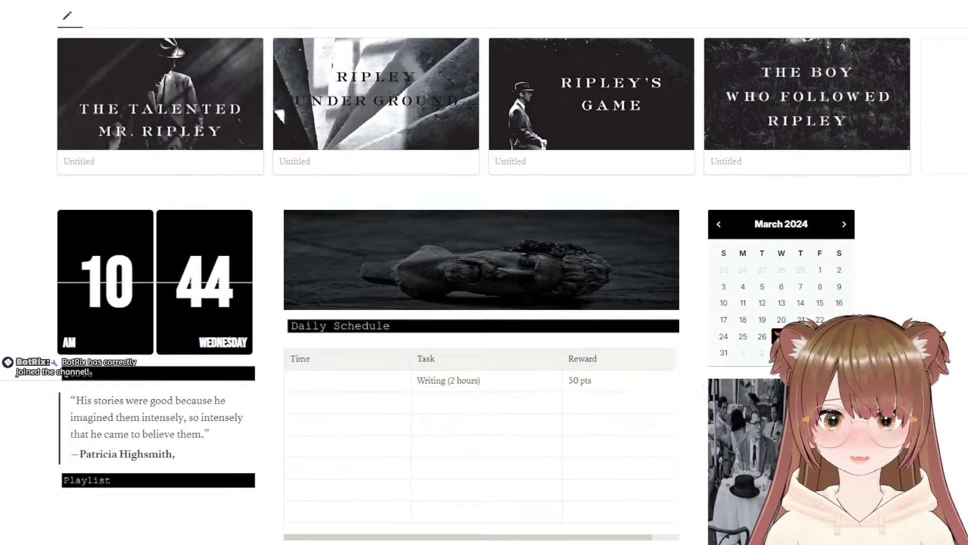
pyautogui.scroll(-5, 484, 272)
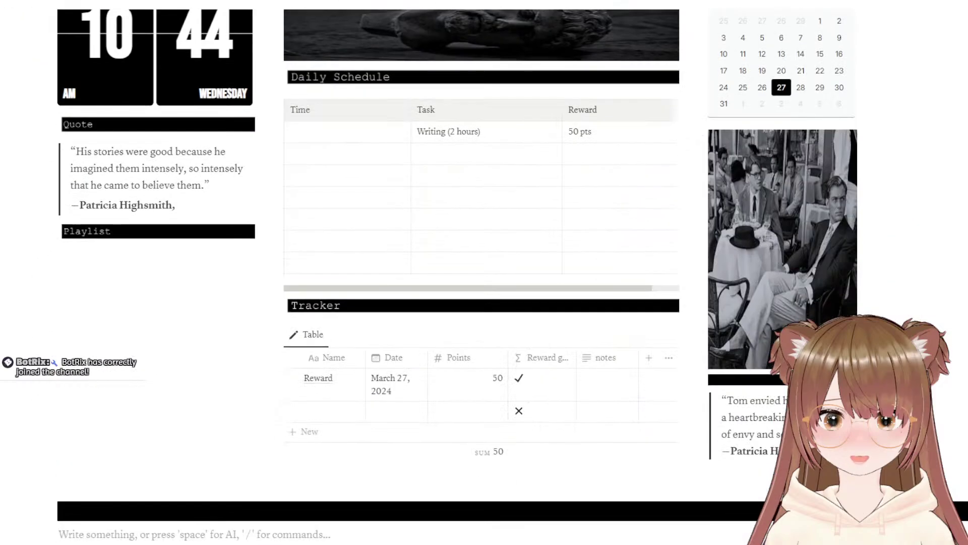
pyautogui.scroll(-3, 485, 273)
pyautogui.scroll(4, 484, 273)
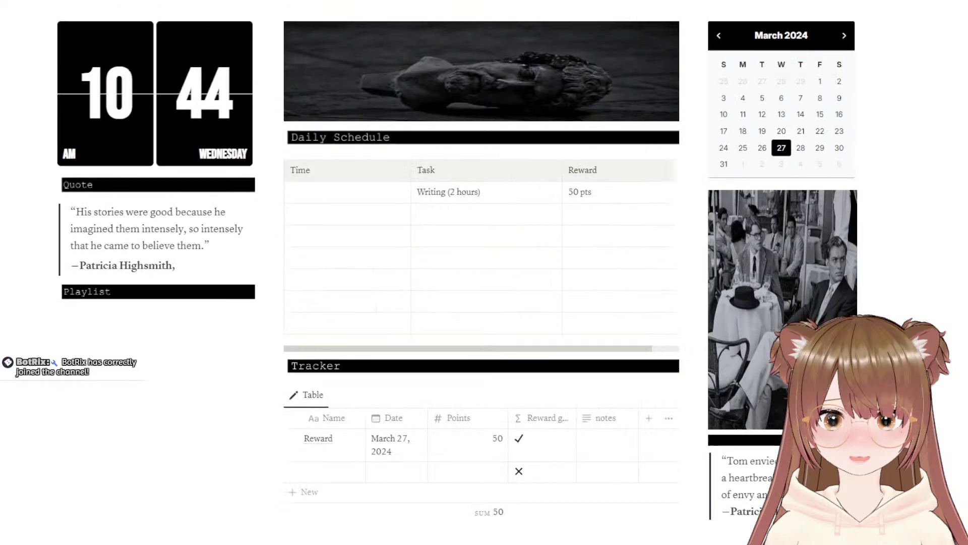
pyautogui.scroll(-4, 650, 465)
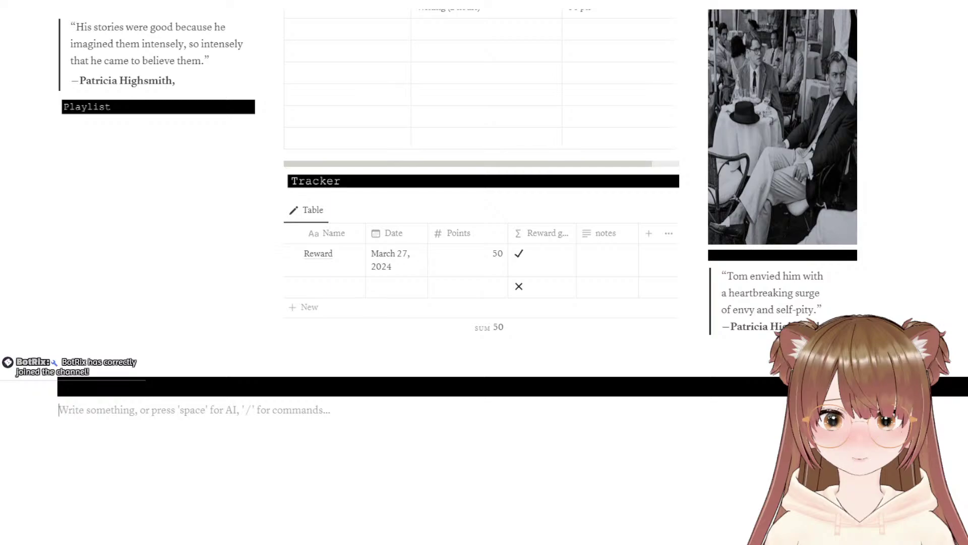
pyautogui.scroll(8, 484, 272)
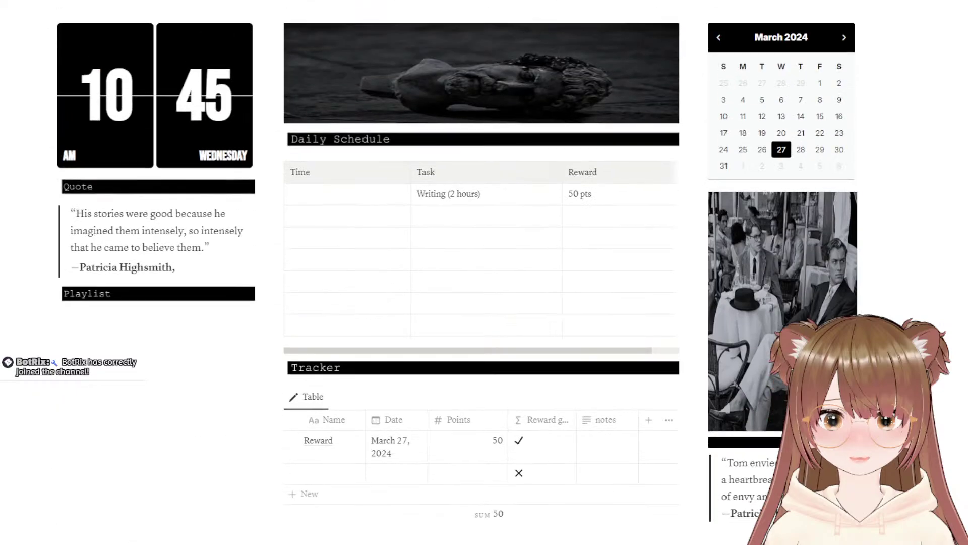
pyautogui.scroll(-7, 484, 272)
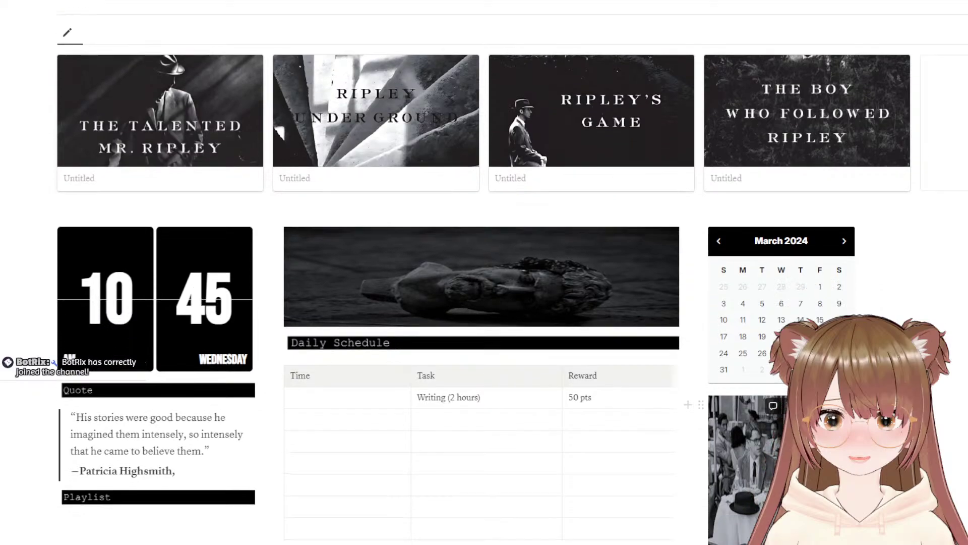
pyautogui.scroll(-1, 484, 272)
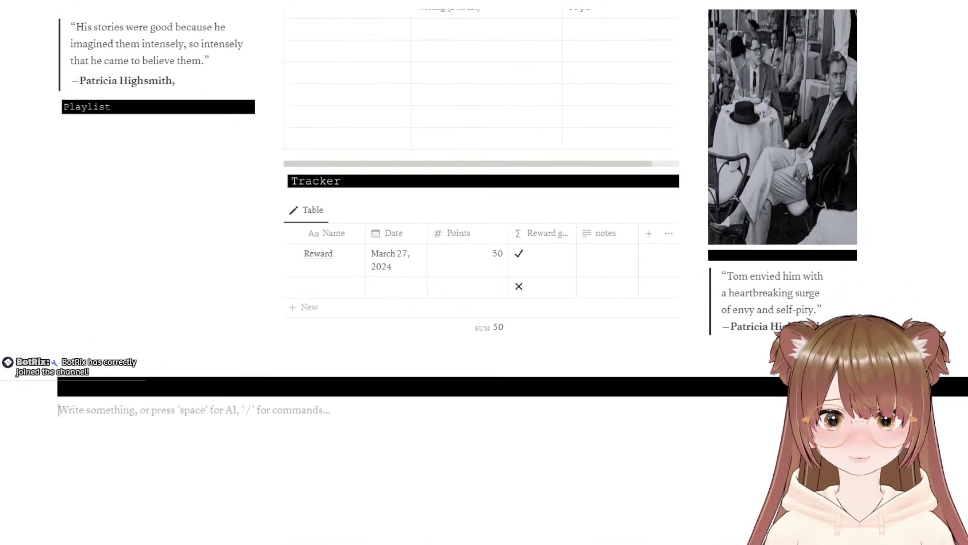
pyautogui.scroll(5, 588, 471)
pyautogui.scroll(-5, 588, 471)
# Step: Insert a simple table block into the empty line below the full-width black banner
pyautogui.rightClick(295, 426)
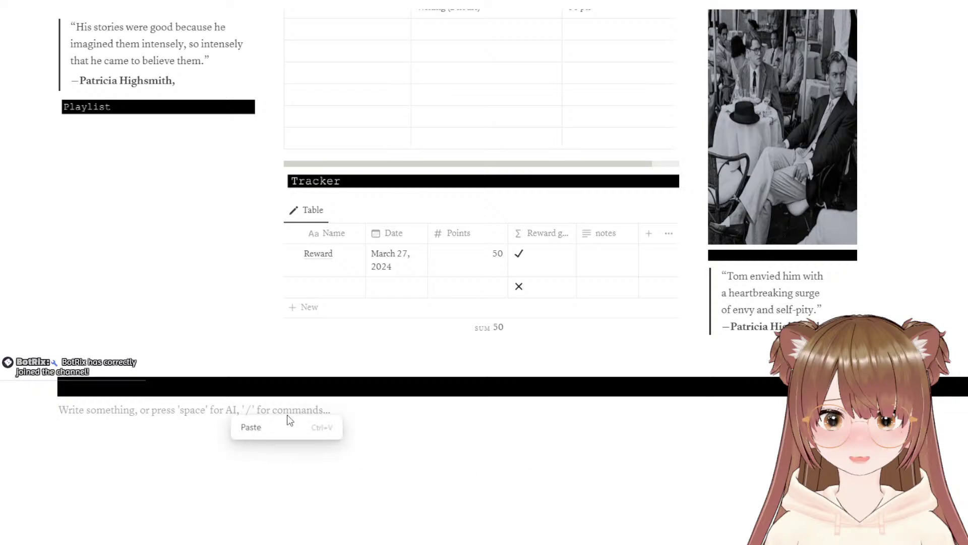
pyautogui.click(84, 413)
pyautogui.write('/table')
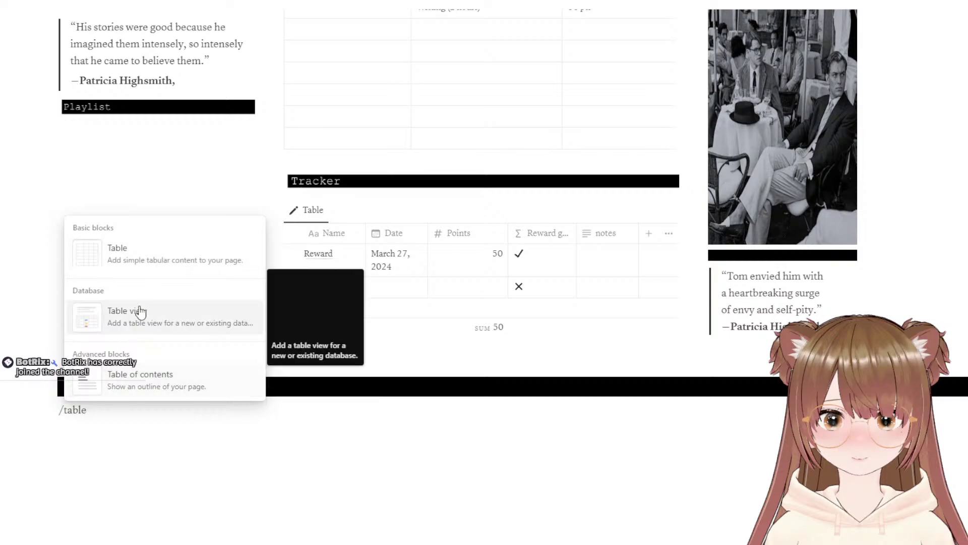
pyautogui.click(157, 264)
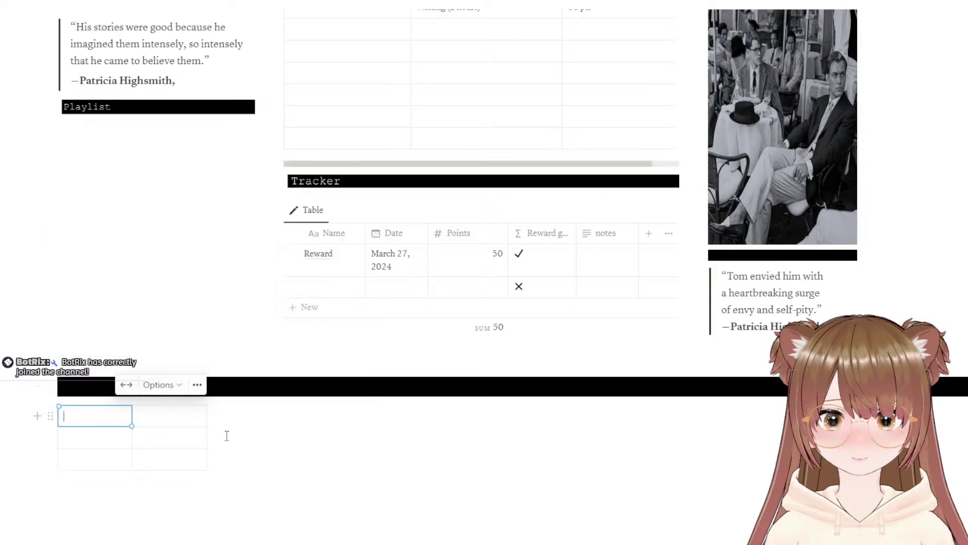
# Step: Insert a callout block in the empty line beneath the Tracker table in the middle column
pyautogui.scroll(7, 234, 442)
pyautogui.scroll(-4, 234, 441)
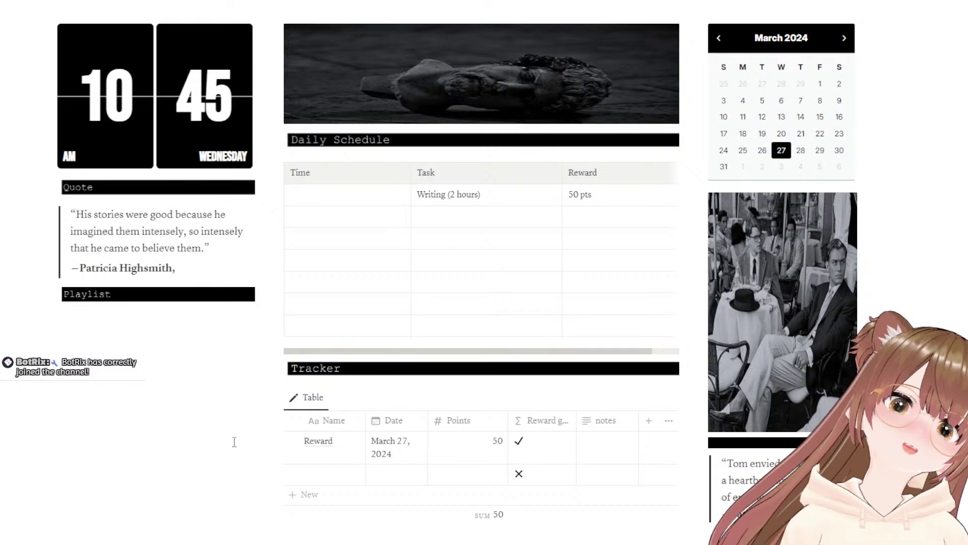
pyautogui.scroll(-3, 348, 461)
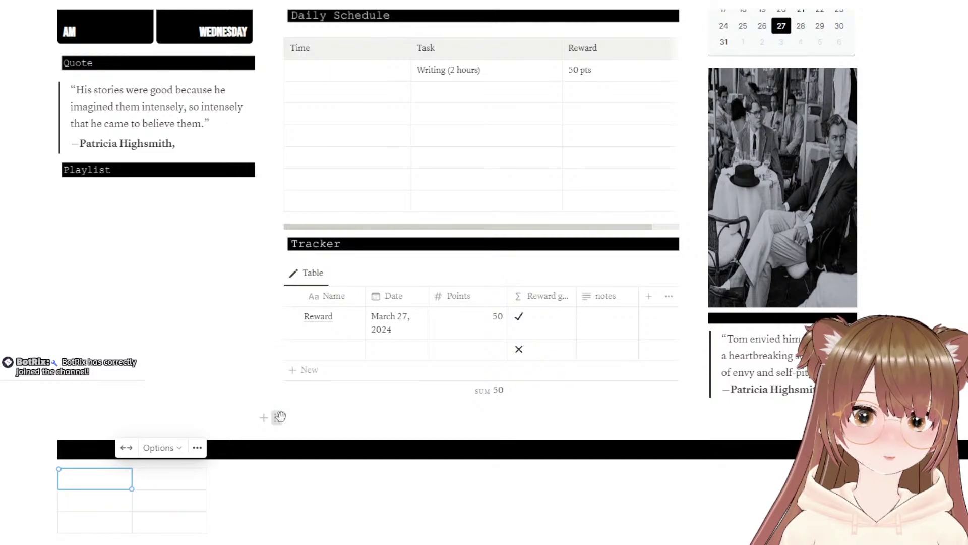
pyautogui.click(277, 417)
pyautogui.click(316, 419)
pyautogui.click(316, 419)
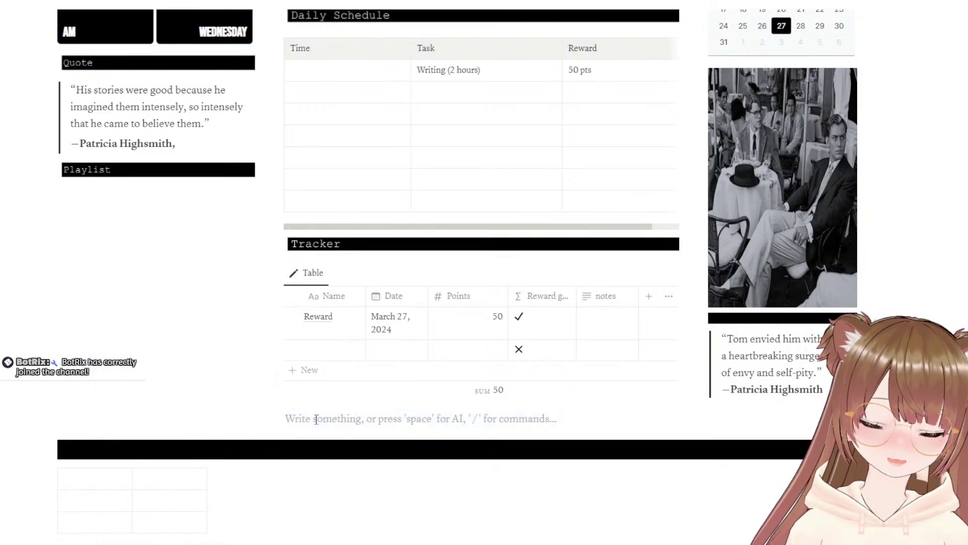
pyautogui.write('/')
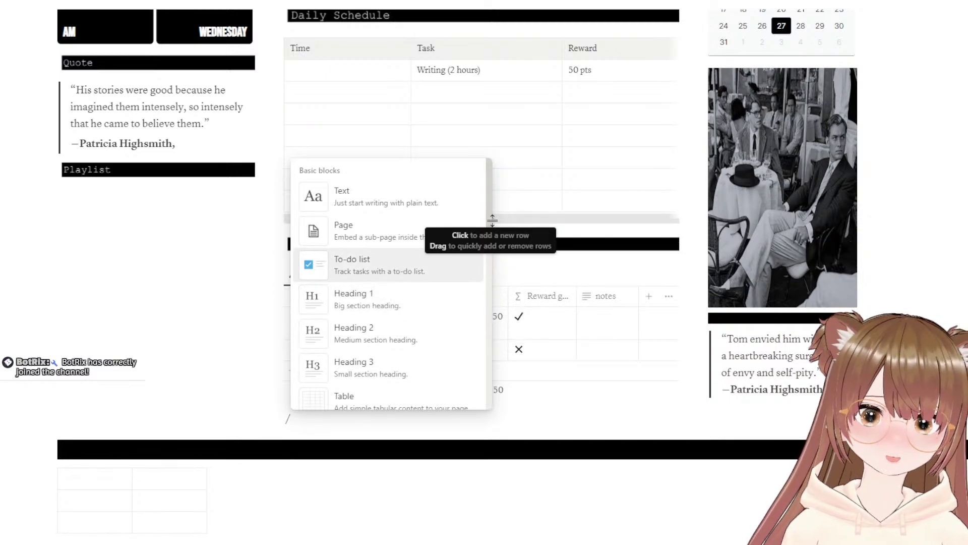
pyautogui.moveTo(491, 219); pyautogui.dragTo(459, 335)
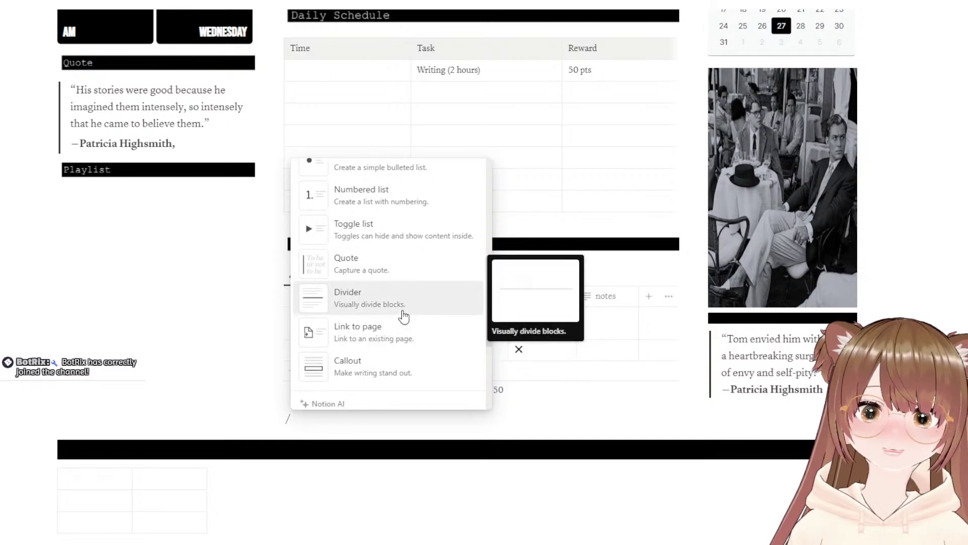
pyautogui.click(398, 371)
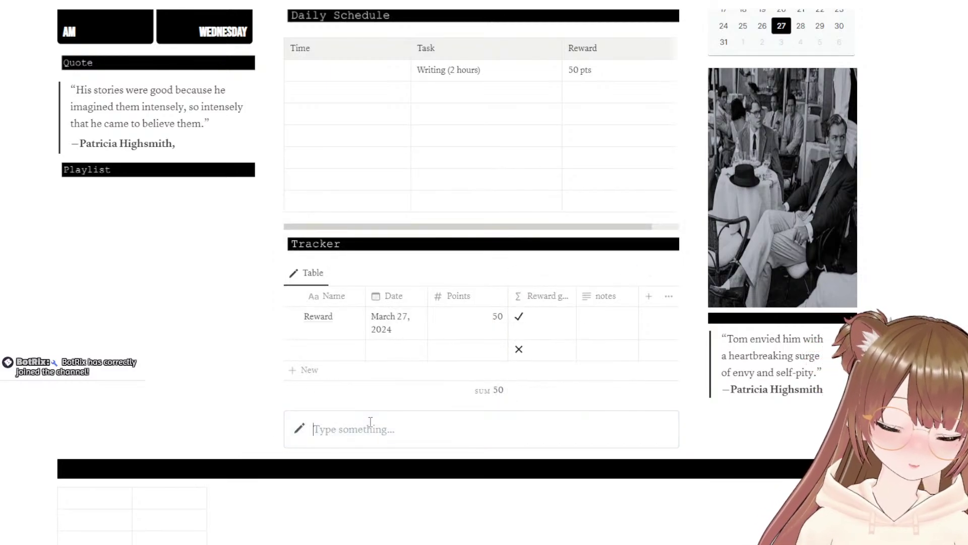
# Step: Enter "To-Do List" as the text of the callout beneath the Tracker table
pyautogui.write('RTo')
pyautogui.press('BackSpace')
pyautogui.press('BackSpace')
pyautogui.press('BackSpace')
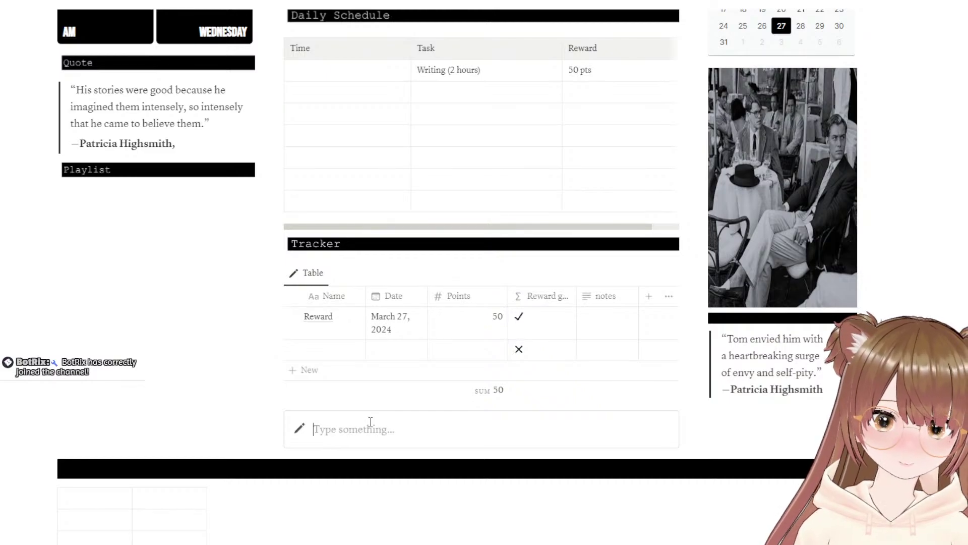
pyautogui.write('To -')
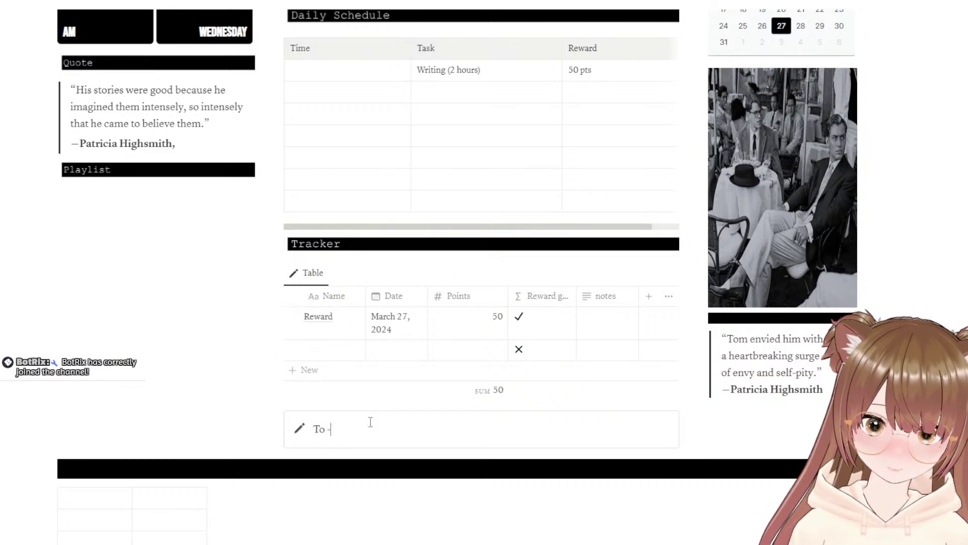
pyautogui.press('BackSpace')
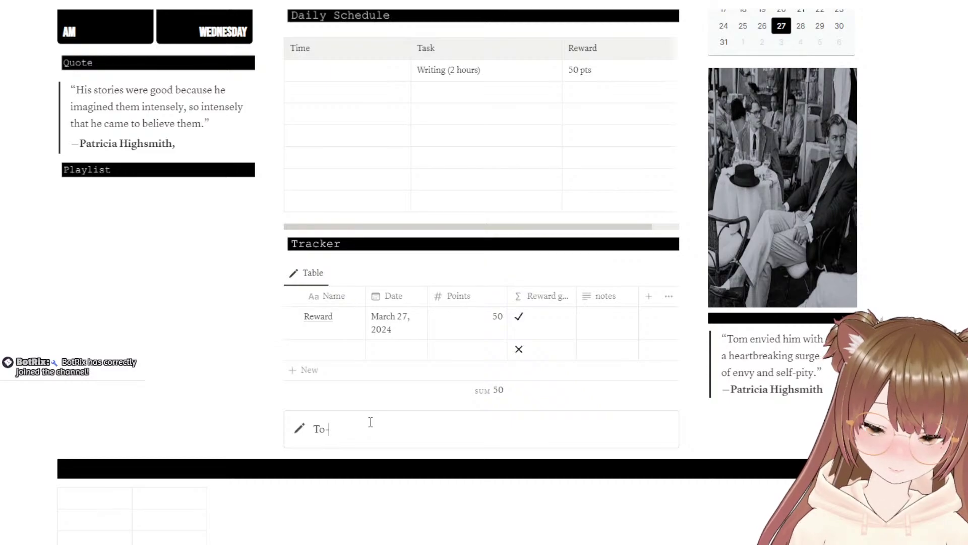
pyautogui.write('-Do')
pyautogui.press('BackSpace')
pyautogui.press('BackSpace')
pyautogui.write('do')
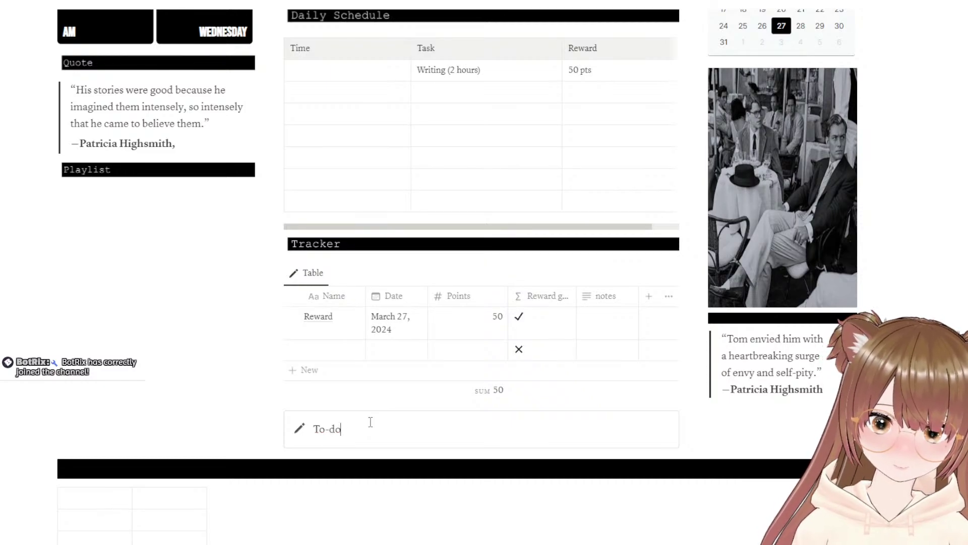
pyautogui.press('BackSpace')
pyautogui.press('BackSpace')
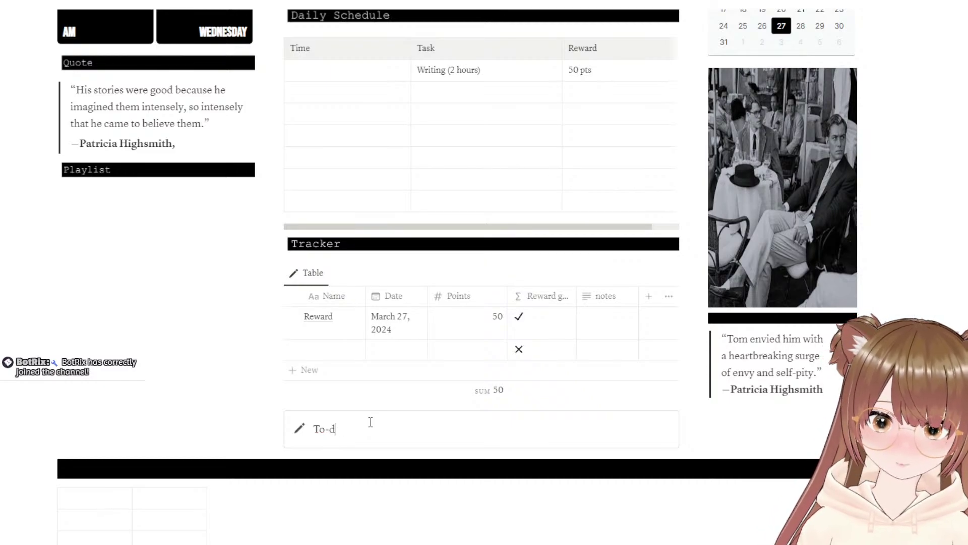
pyautogui.write('Do')
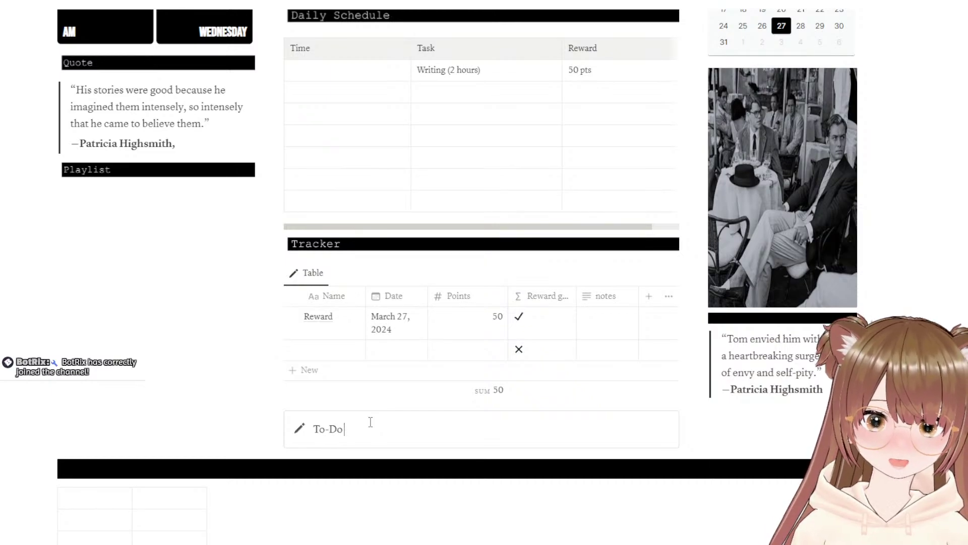
pyautogui.write(' List')
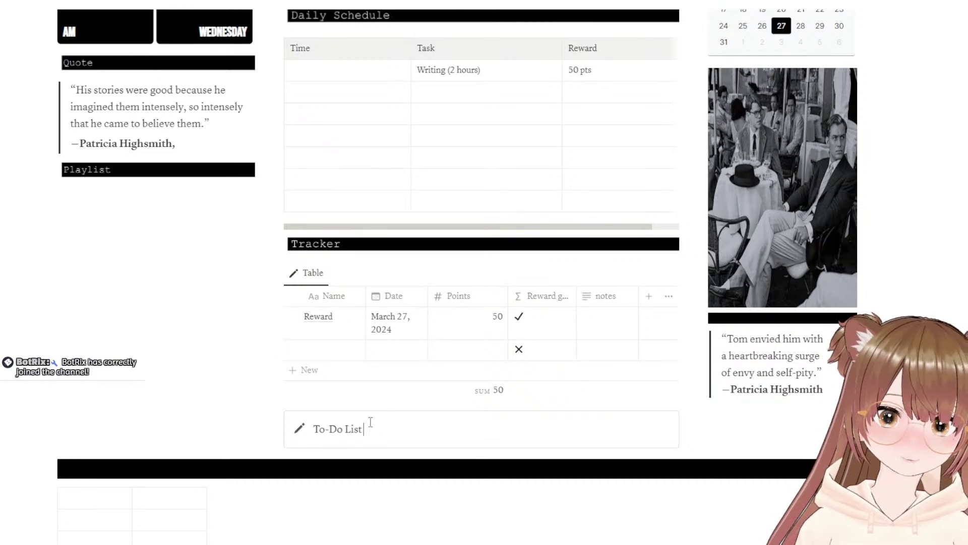
# Step: Clear the "To-Do List" text from the callout beneath the Tracker table while keeping the callout block itself
pyautogui.press('Return')
pyautogui.press('BackSpace')
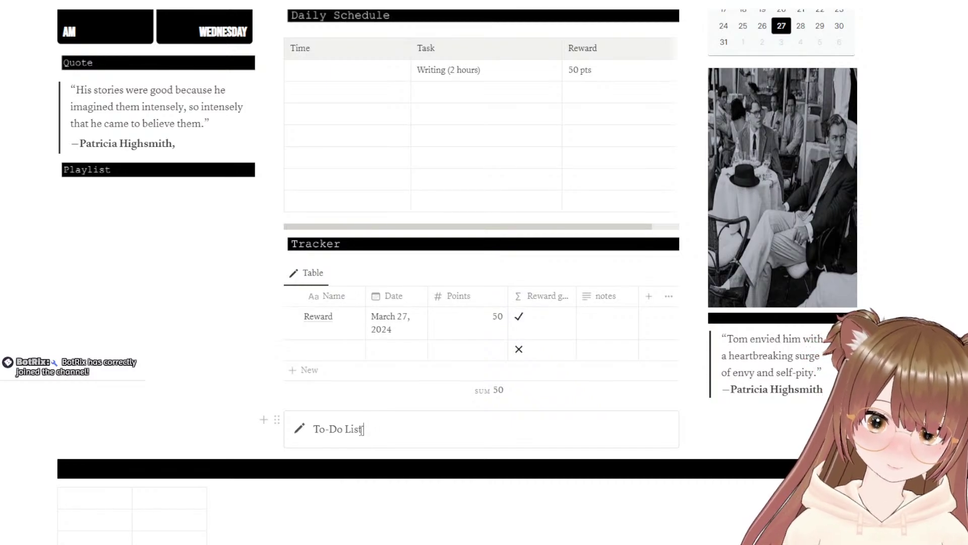
pyautogui.moveTo(362, 428); pyautogui.dragTo(317, 431)
pyautogui.click(362, 426)
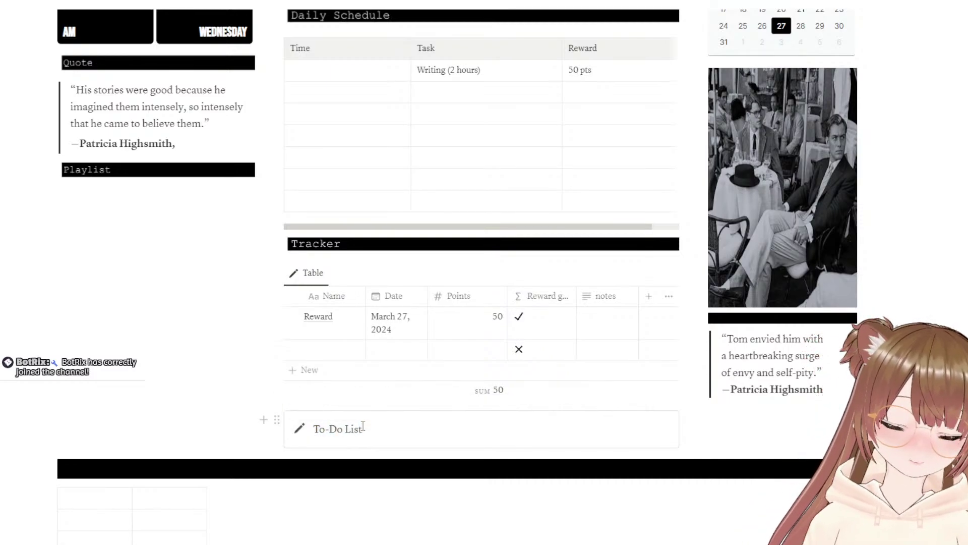
pyautogui.press('BackSpace')
pyautogui.press('BackSpace')
pyautogui.press('BackSpace')
pyautogui.press('BackSpace')
pyautogui.press('BackSpace')
pyautogui.press('BackSpace')
pyautogui.press('BackSpace')
pyautogui.press('BackSpace')
pyautogui.press('BackSpace')
pyautogui.press('BackSpace')
pyautogui.press('BackSpace')
pyautogui.press('BackSpace')
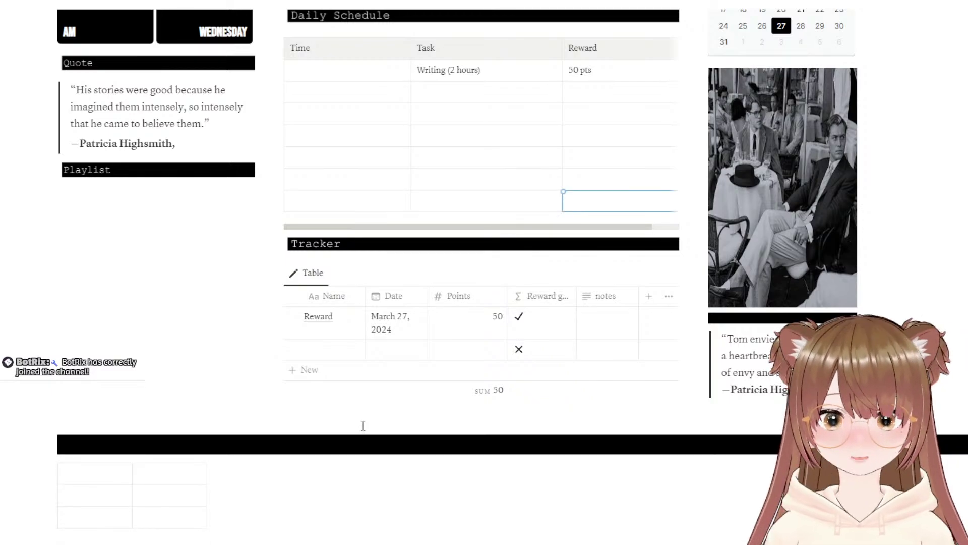
pyautogui.hotkey('ctrl', 'z')
pyautogui.press('BackSpace')
pyautogui.press('BackSpace')
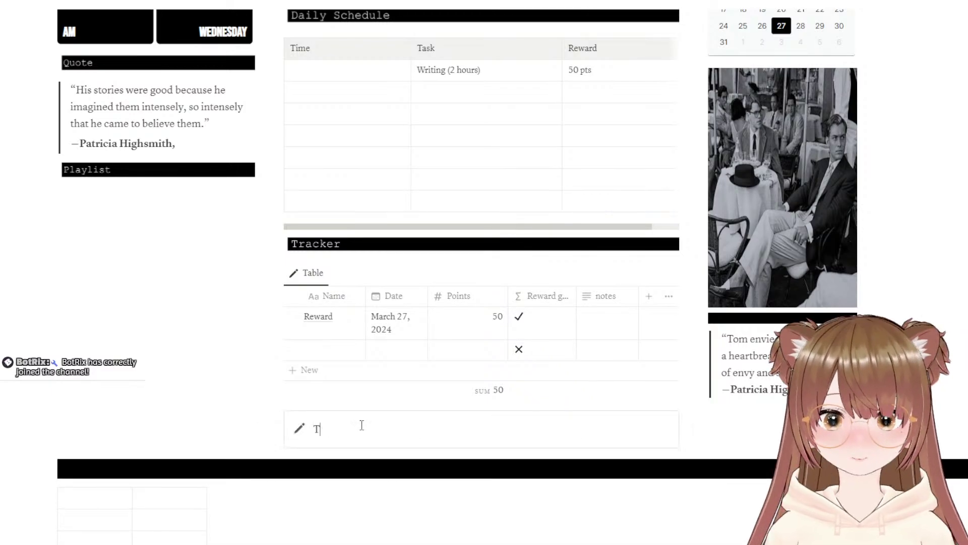
pyautogui.press('space')
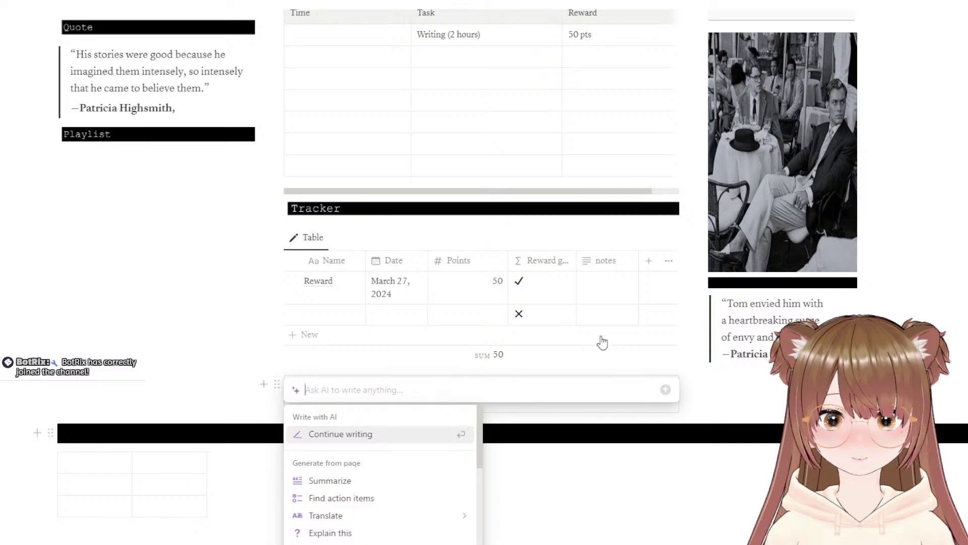
pyautogui.press('Escape')
pyautogui.press('space')
pyautogui.press('Escape')
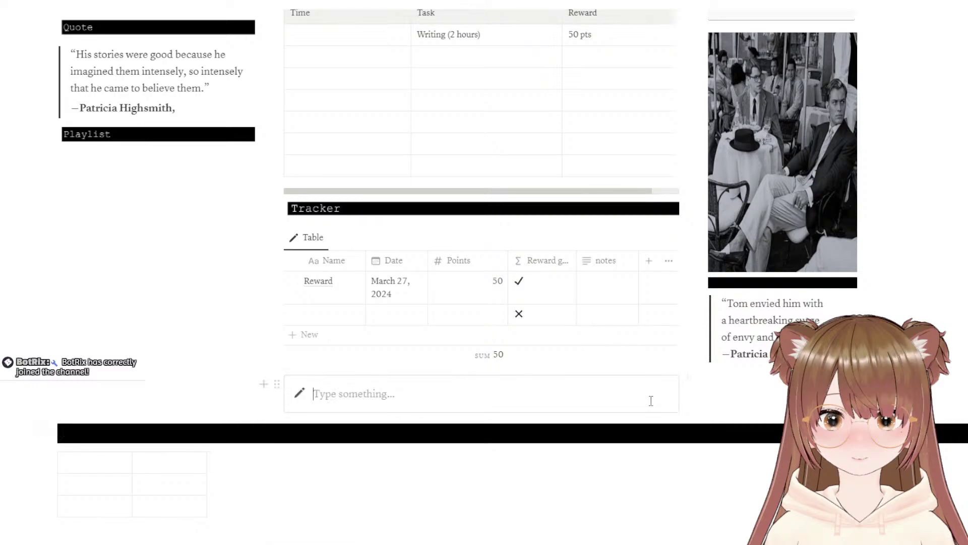
# Step: Enter "To-Do List" again as the text of the emptied callout beneath the Tracker table
pyautogui.write('T')
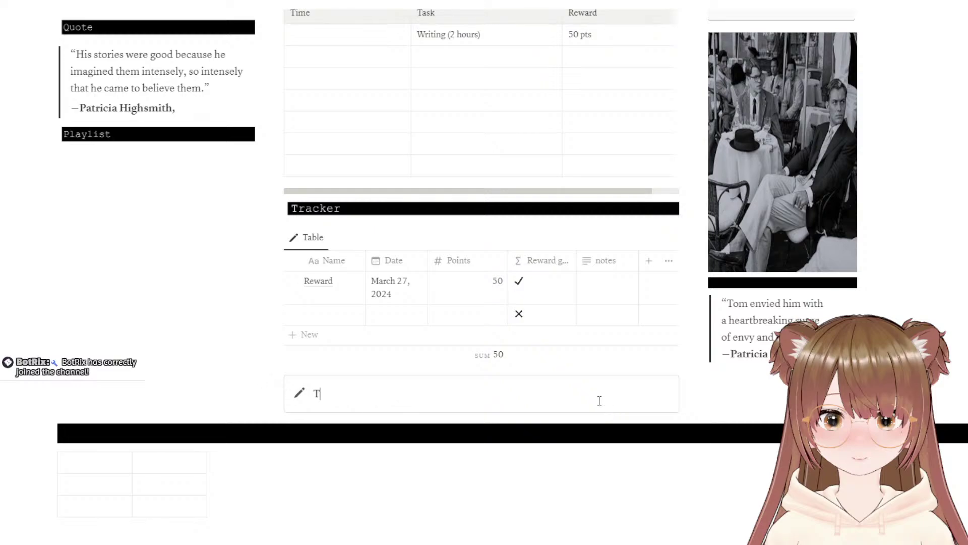
pyautogui.write('o-Do List')
pyautogui.press('Return')
pyautogui.press('BackSpace')
# Step: Add a second line reading "the" under "To-Do List" inside the callout and select that word
pyautogui.press('Return')
pyautogui.write('the')
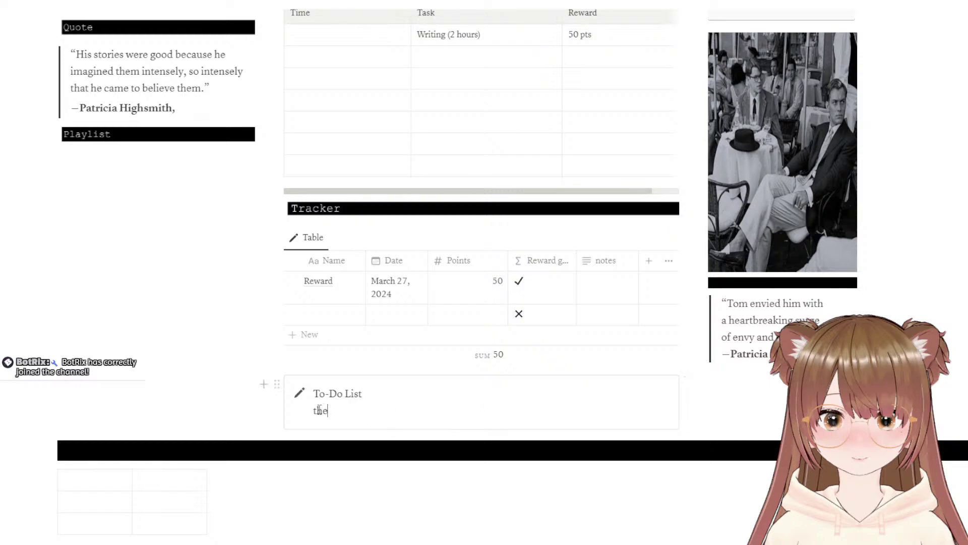
pyautogui.moveTo(312, 413); pyautogui.dragTo(330, 412)
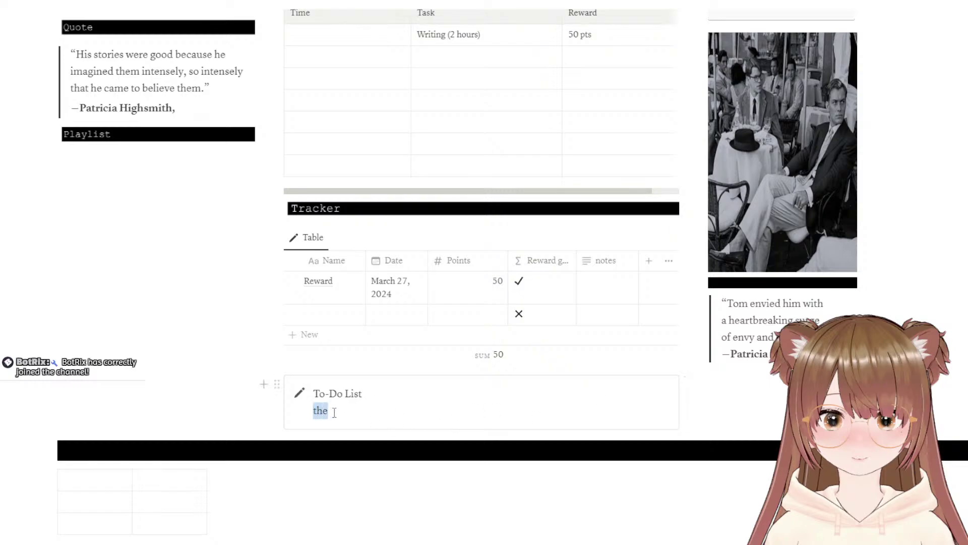
# Step: Try to convert the To-Do List callout below the Tracker table into a to-do list block
pyautogui.click(277, 385)
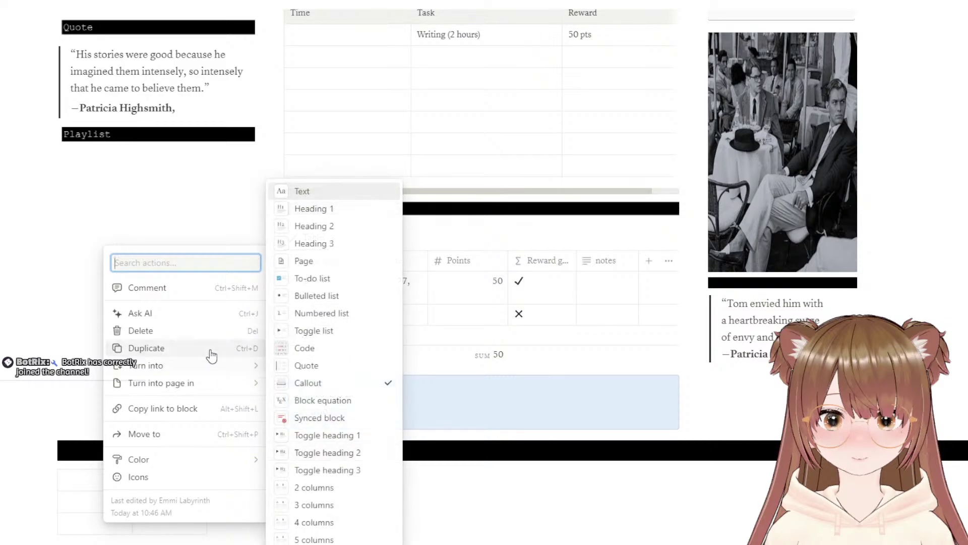
pyautogui.moveTo(204, 367)
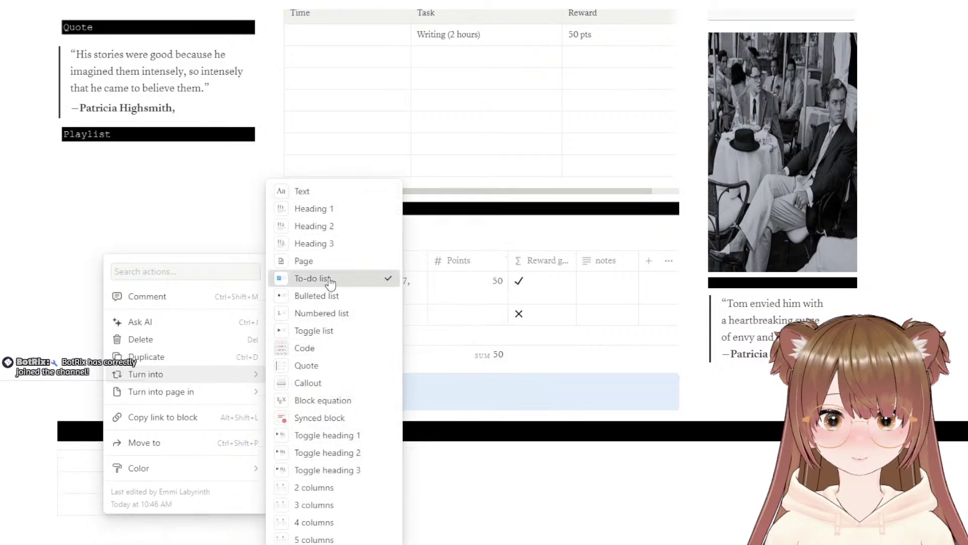
pyautogui.click(389, 277)
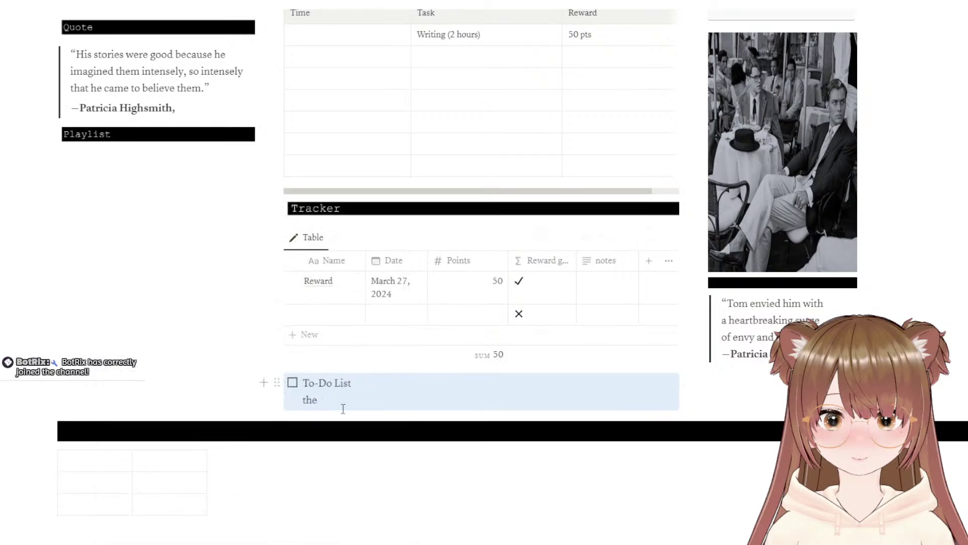
pyautogui.hotkey('ctrl', 'z')
pyautogui.click(341, 408)
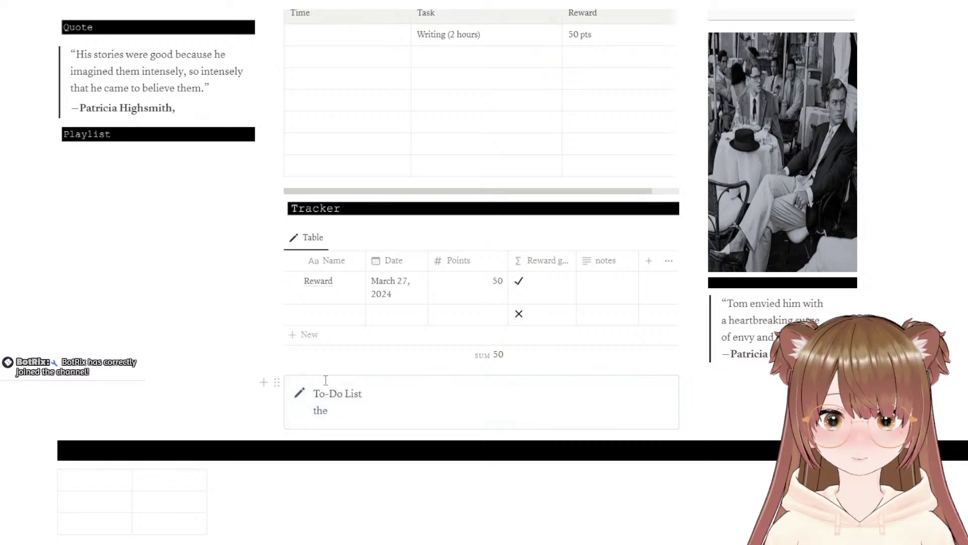
pyautogui.press('Escape')
# Step: Delete the To-Do List callout below the Tracker table and insert an empty to-do block in its place
pyautogui.click(277, 382)
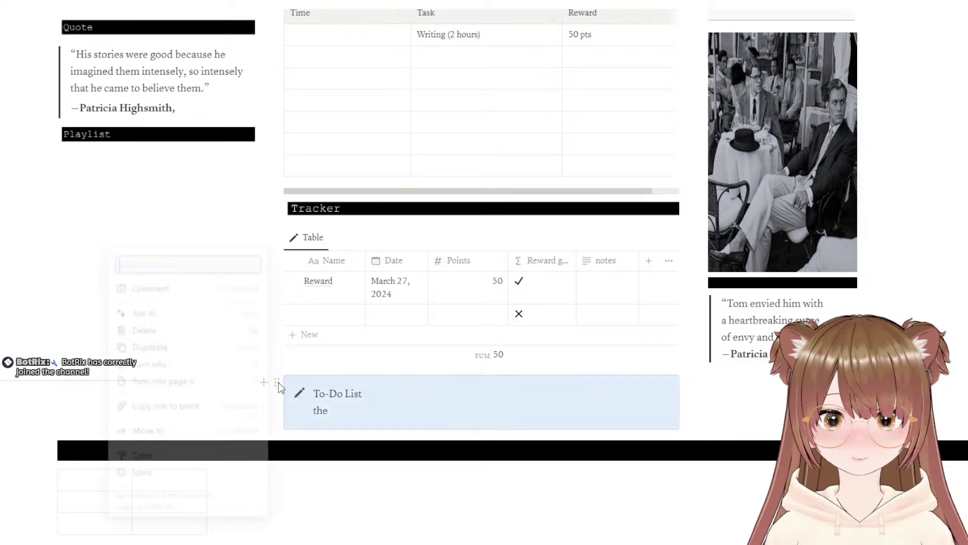
pyautogui.click(217, 338)
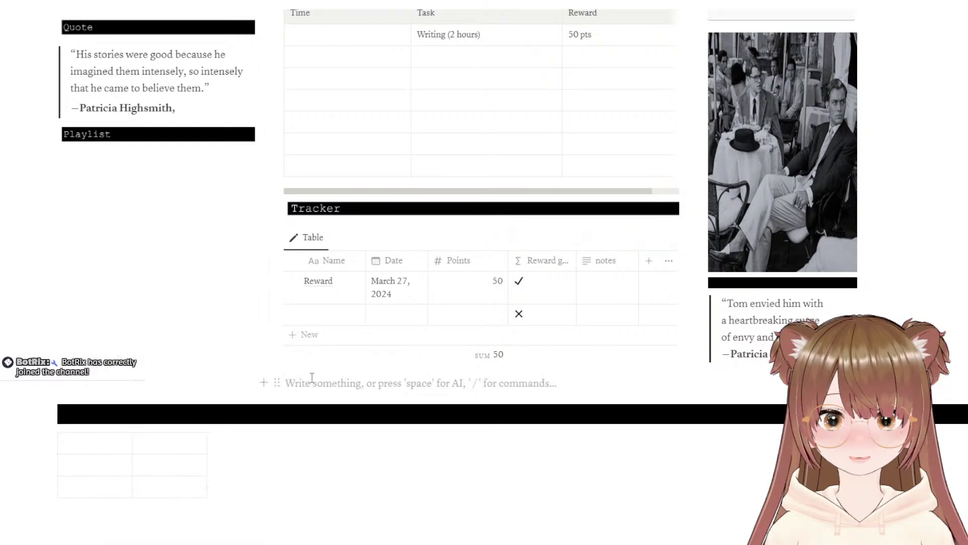
pyautogui.write('/to')
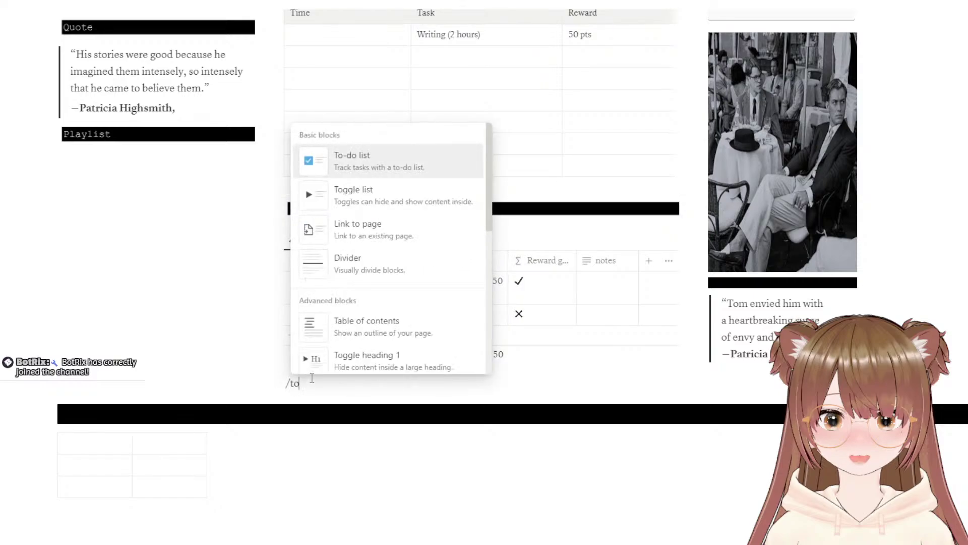
pyautogui.click(417, 148)
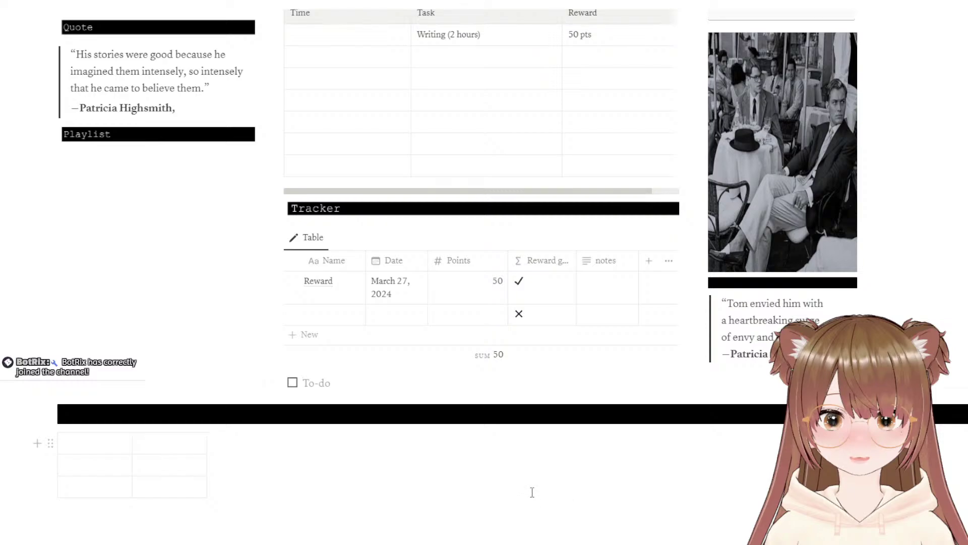
pyautogui.scroll(7, 530, 484)
pyautogui.scroll(1, 530, 479)
pyautogui.scroll(-1, 530, 477)
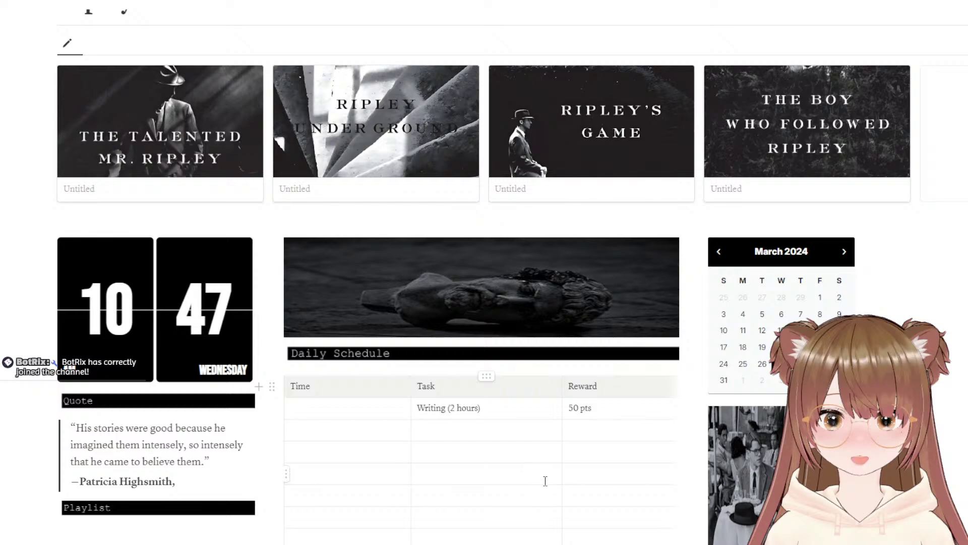
pyautogui.scroll(-7, 545, 480)
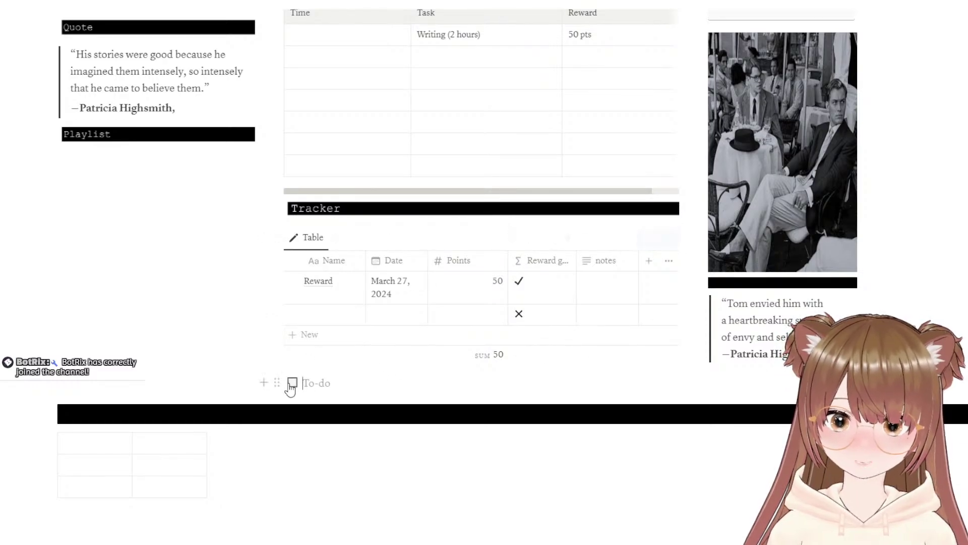
# Step: Replace the empty to-do block below the Tracker table with the copied To-Do List banner image
pyautogui.click(528, 361)
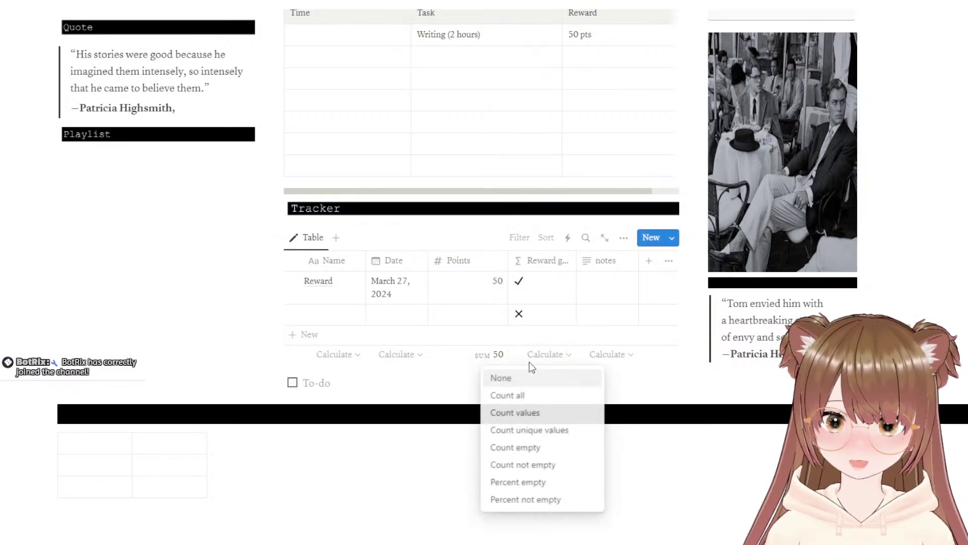
pyautogui.click(446, 378)
pyautogui.click(421, 378)
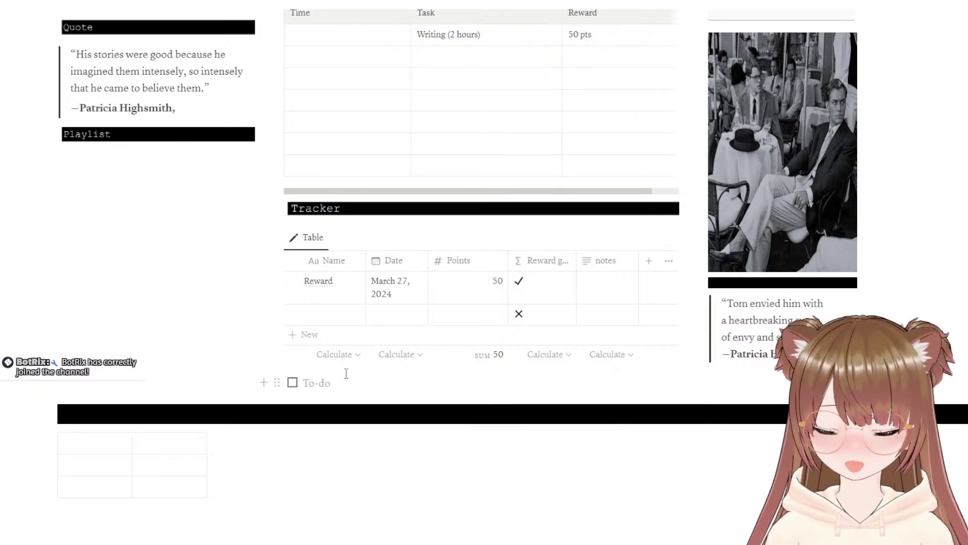
pyautogui.press('BackSpace')
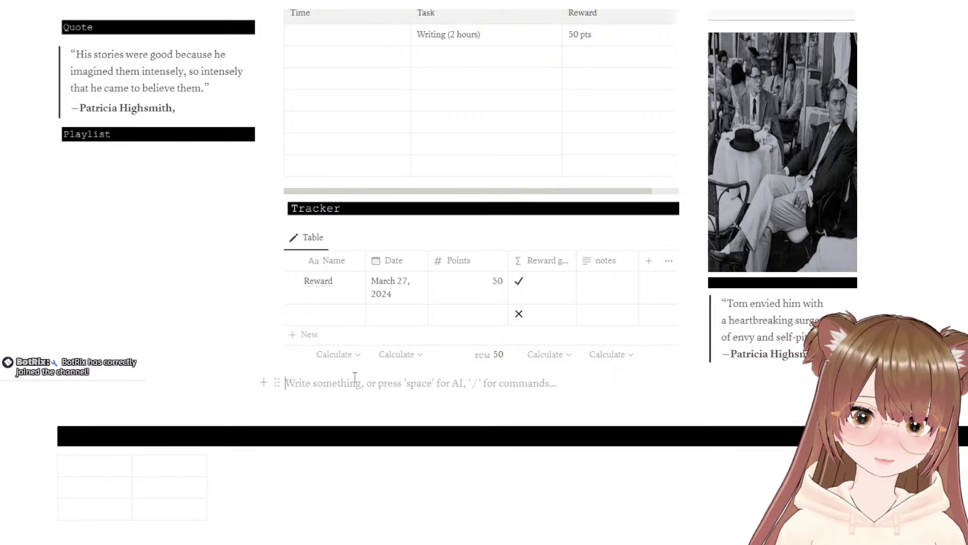
pyautogui.hotkey('ctrl', 'v')
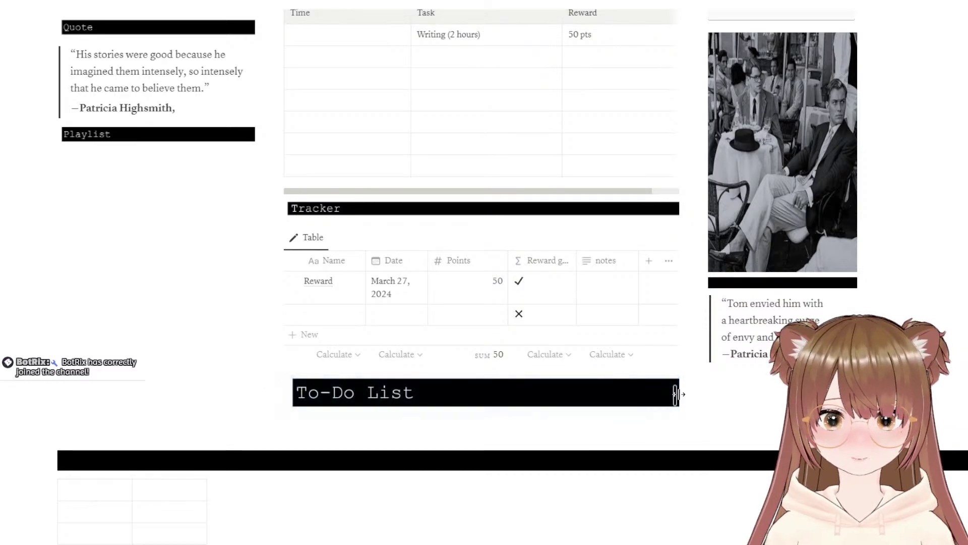
# Step: Try to resize the oversized To-Do List banner image, and remove it from the page
pyautogui.click(399, 398)
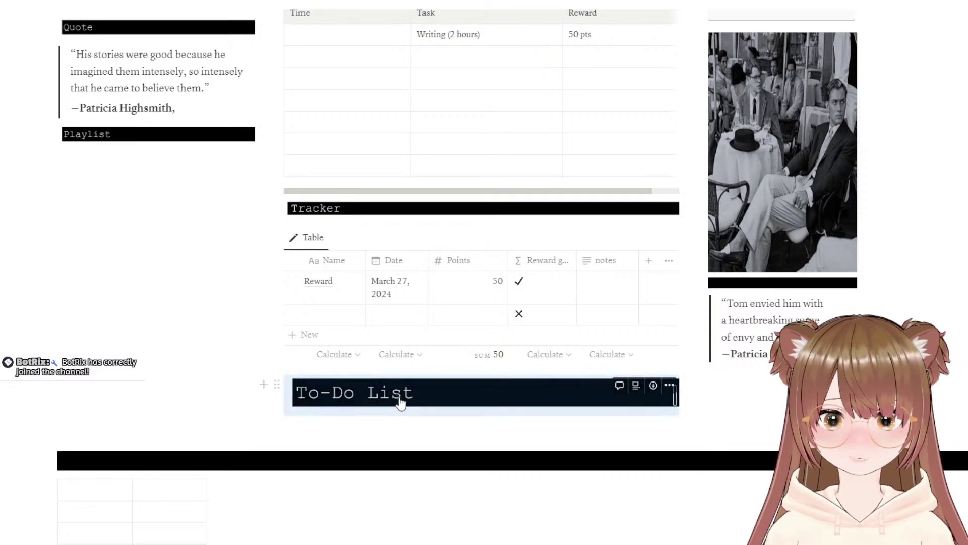
pyautogui.click(346, 501)
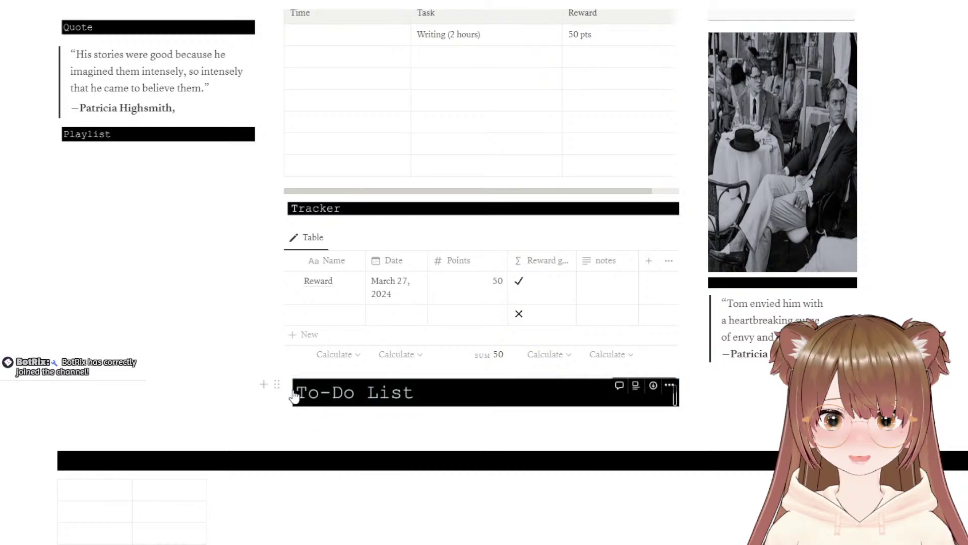
pyautogui.moveTo(298, 396); pyautogui.dragTo(283, 393)
pyautogui.click(575, 514)
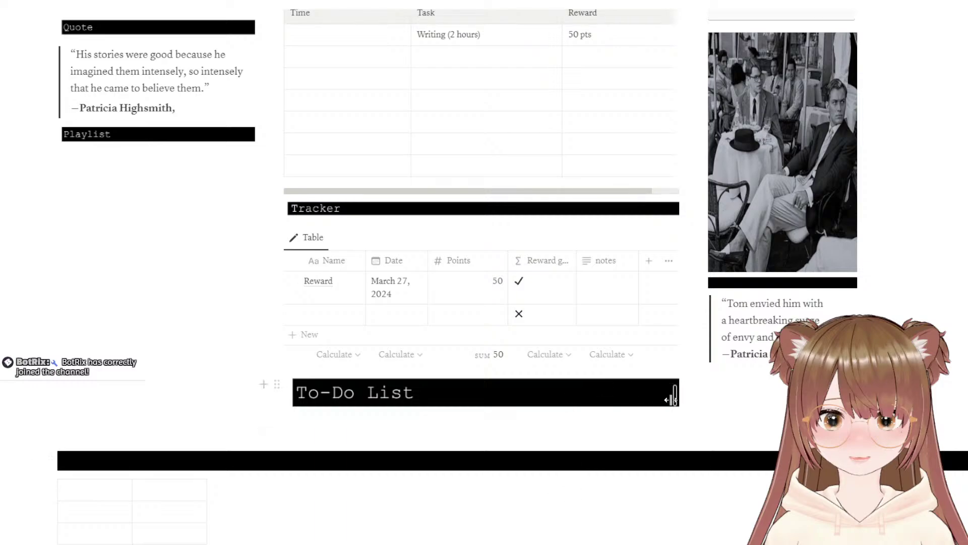
pyautogui.moveTo(670, 396)
pyautogui.mouseDown()
pyautogui.moveTo(617, 407)
pyautogui.moveTo(696, 410)
pyautogui.moveTo(426, 417)
pyautogui.moveTo(666, 410)
pyautogui.mouseUp()
pyautogui.moveTo(761, 410); pyautogui.dragTo(780, 409)
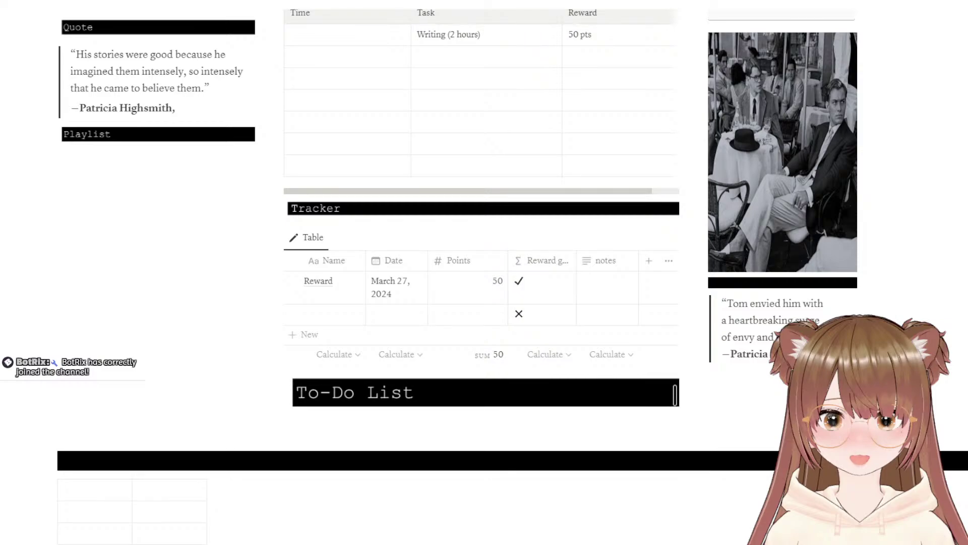
pyautogui.rightClick(599, 390)
pyautogui.click(666, 208)
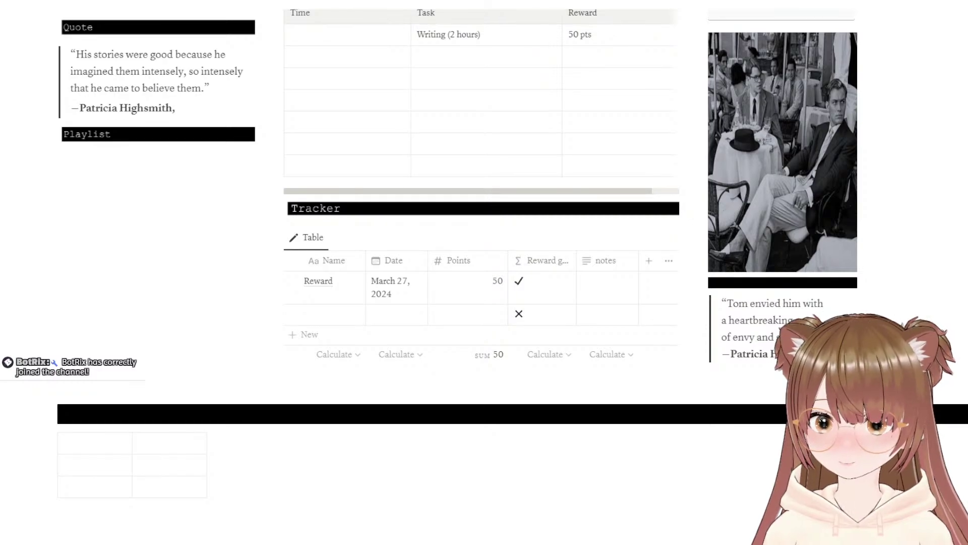
# Step: Insert a To-Do List banner image below the Tracker table, matching the slim black section headers
pyautogui.click(500, 377)
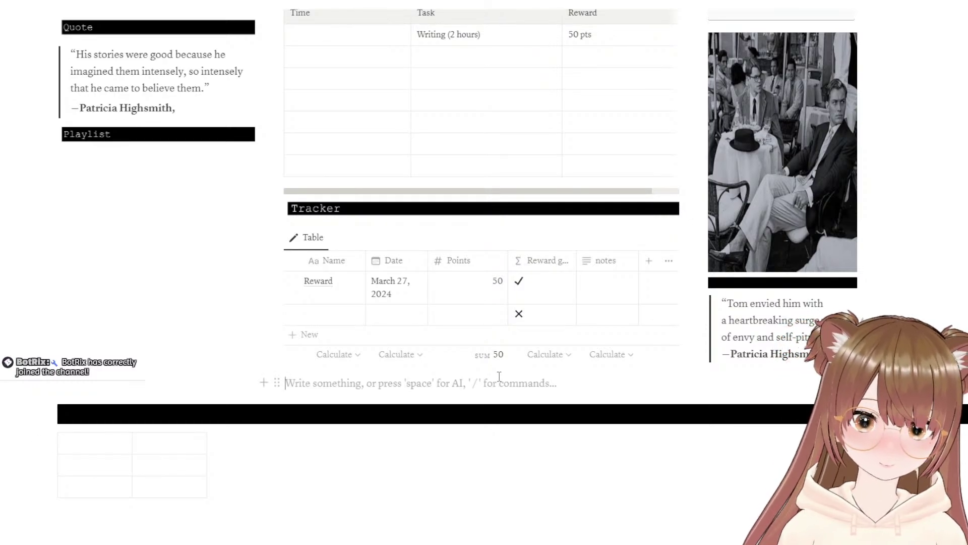
pyautogui.write('To-Do List')
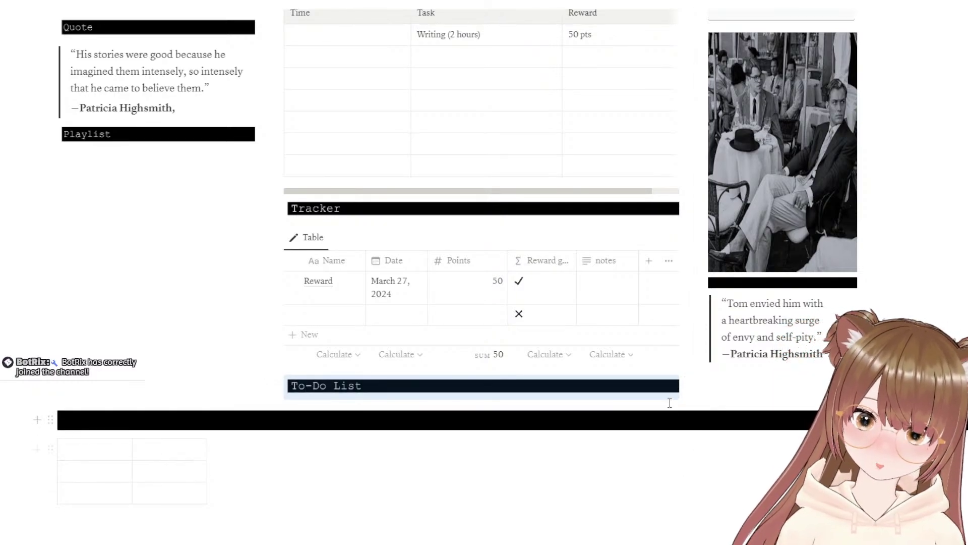
pyautogui.click(643, 508)
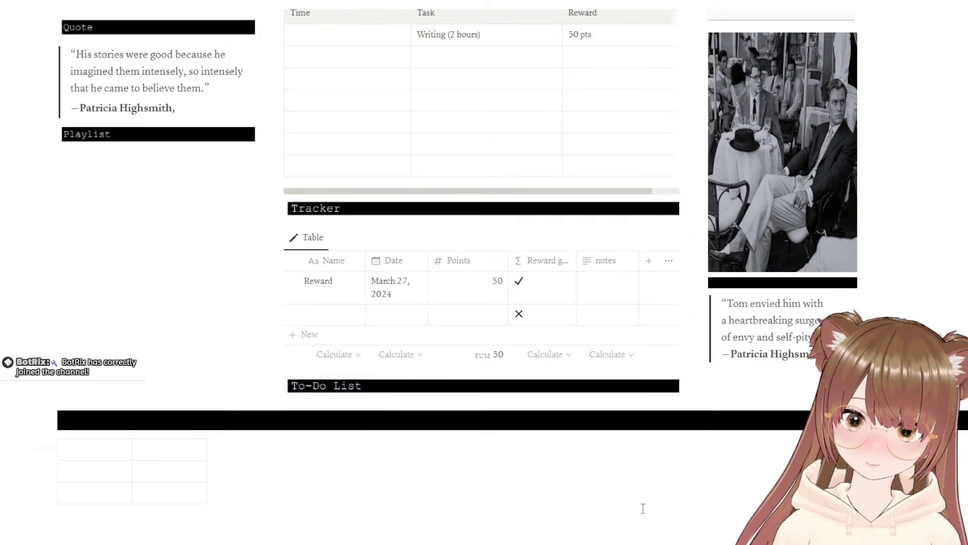
pyautogui.click(685, 388)
pyautogui.click(669, 397)
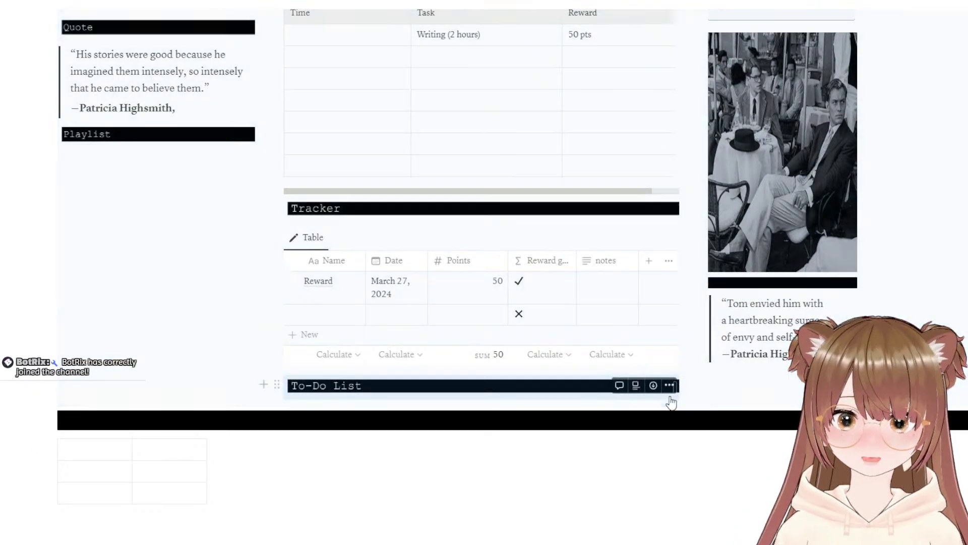
# Step: Add a to-do list below the To-Do List banner with the items Top Priority, Medium and Low
pyautogui.click(622, 402)
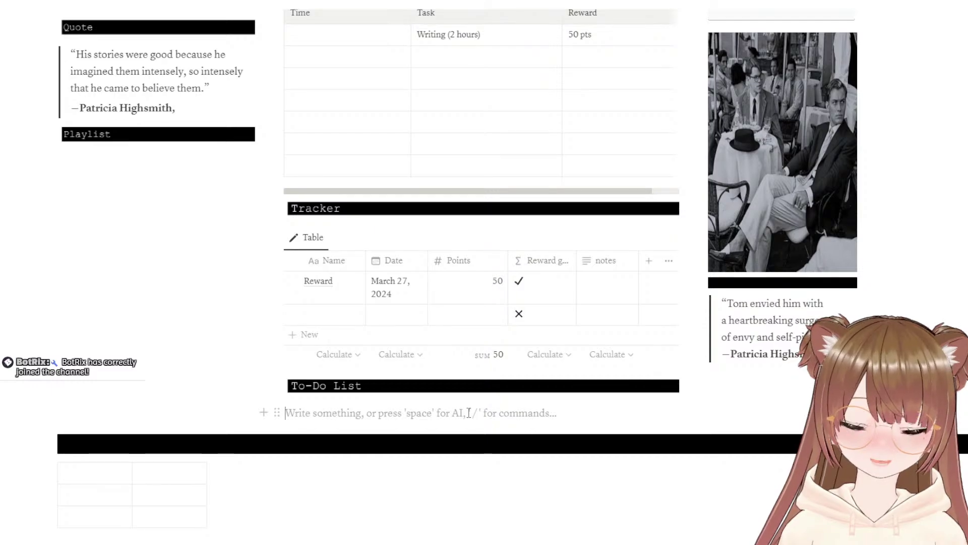
pyautogui.write('/')
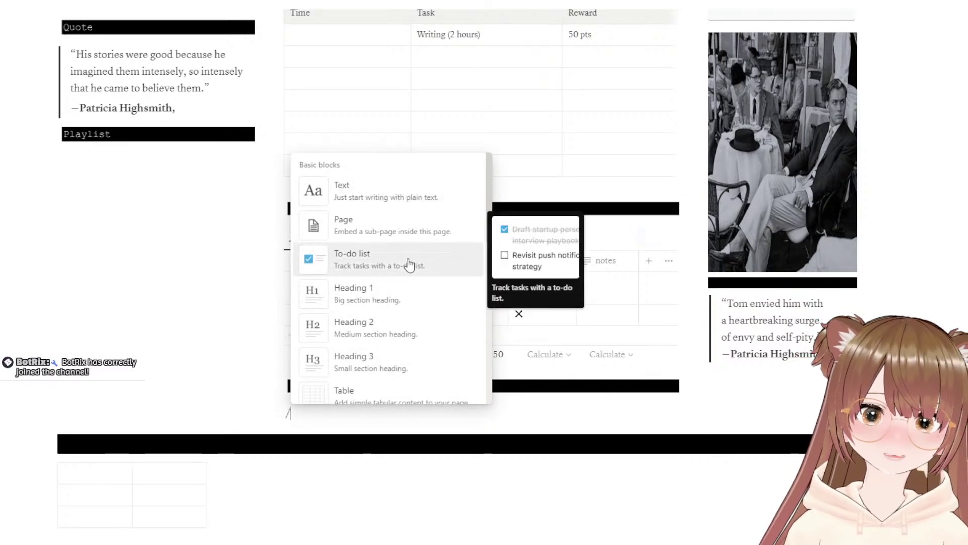
pyautogui.click(434, 255)
pyautogui.write('T')
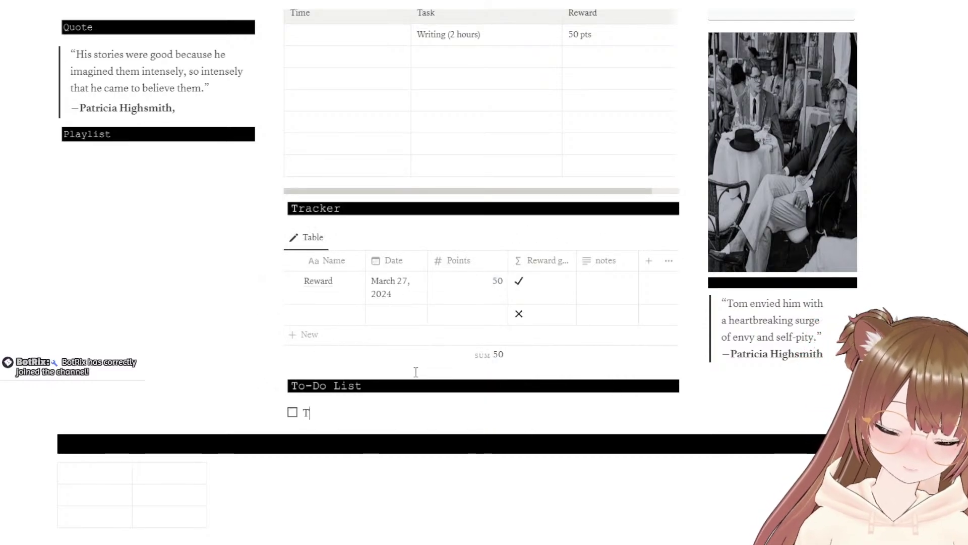
pyautogui.write('op Prio')
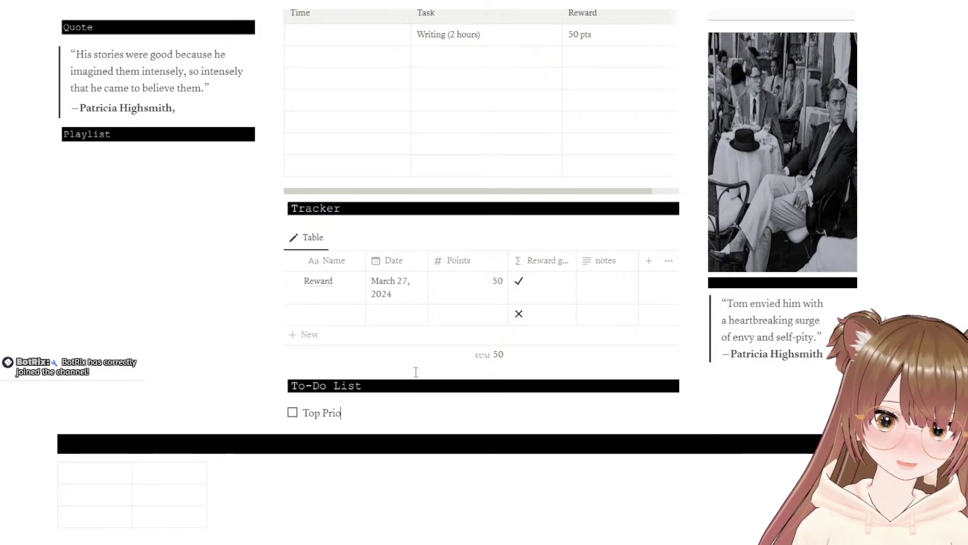
pyautogui.write('rity')
pyautogui.press('Return')
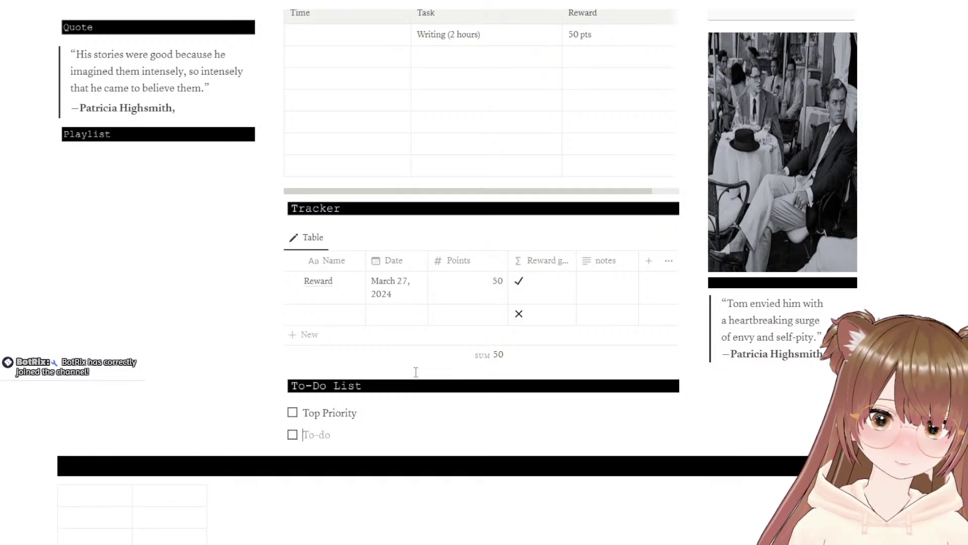
pyautogui.write('Medium')
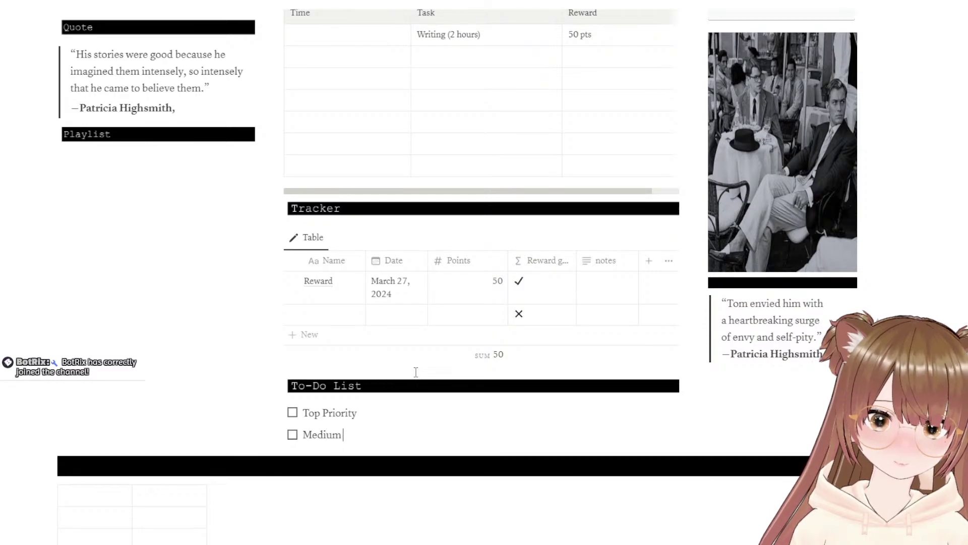
pyautogui.press('Return')
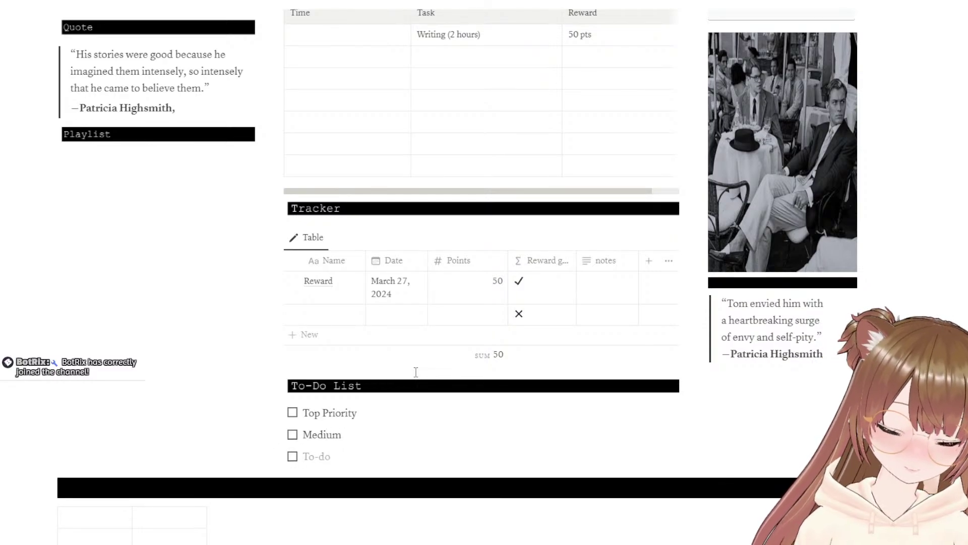
pyautogui.write('Low')
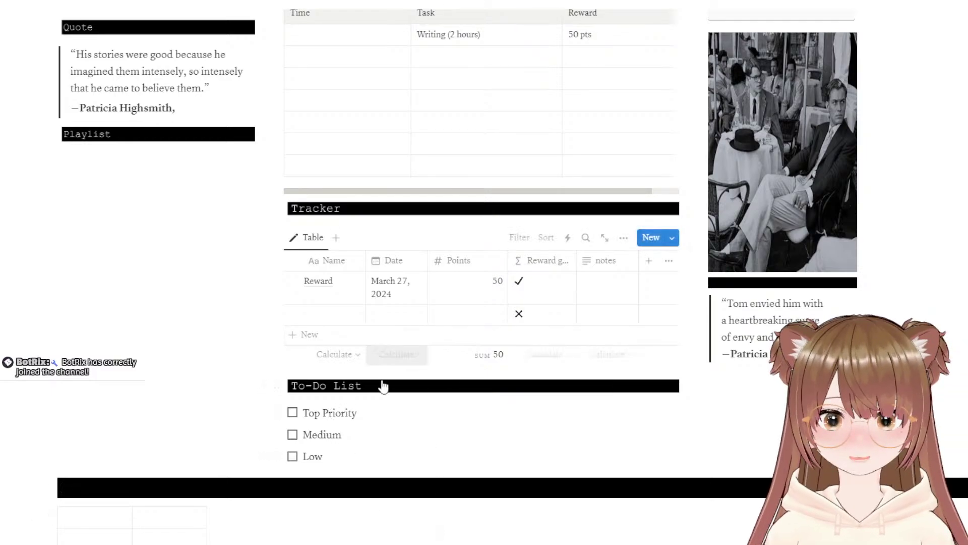
pyautogui.scroll(1, 389, 370)
pyautogui.scroll(6, 388, 370)
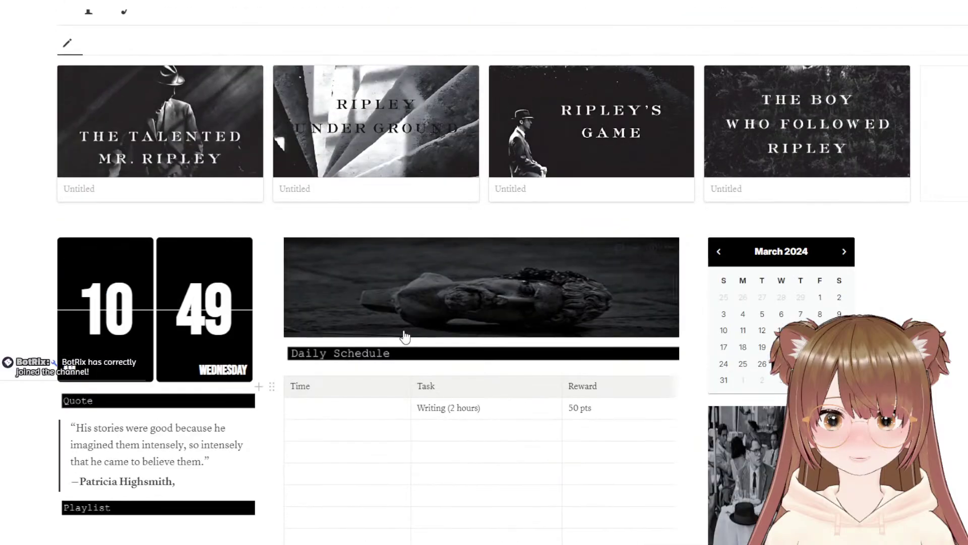
pyautogui.scroll(-9, 401, 339)
pyautogui.scroll(7, 408, 331)
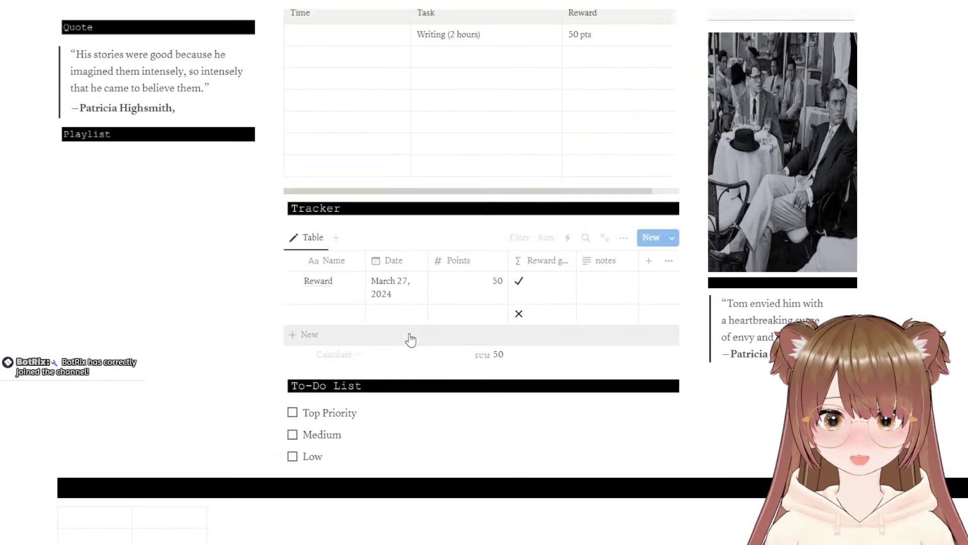
pyautogui.scroll(-5, 555, 288)
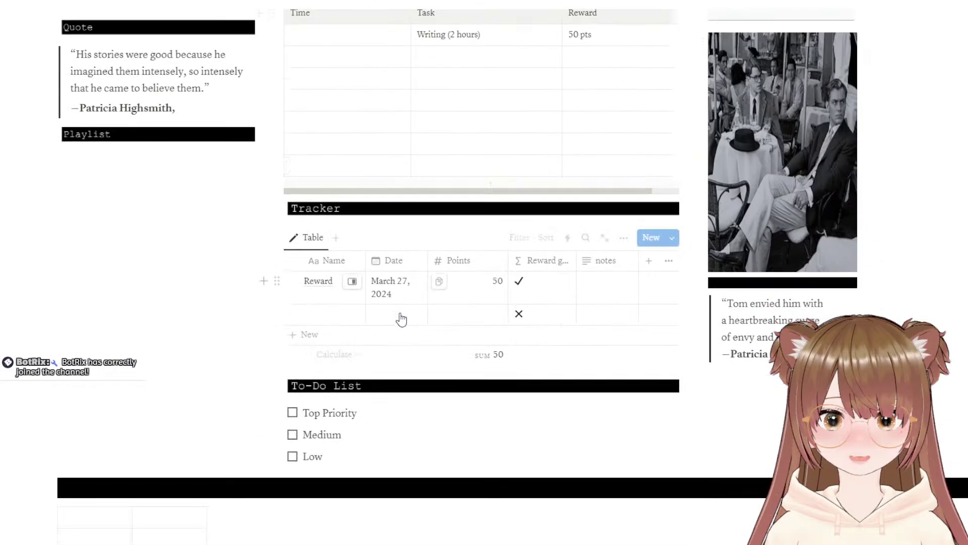
pyautogui.scroll(10, 464, 367)
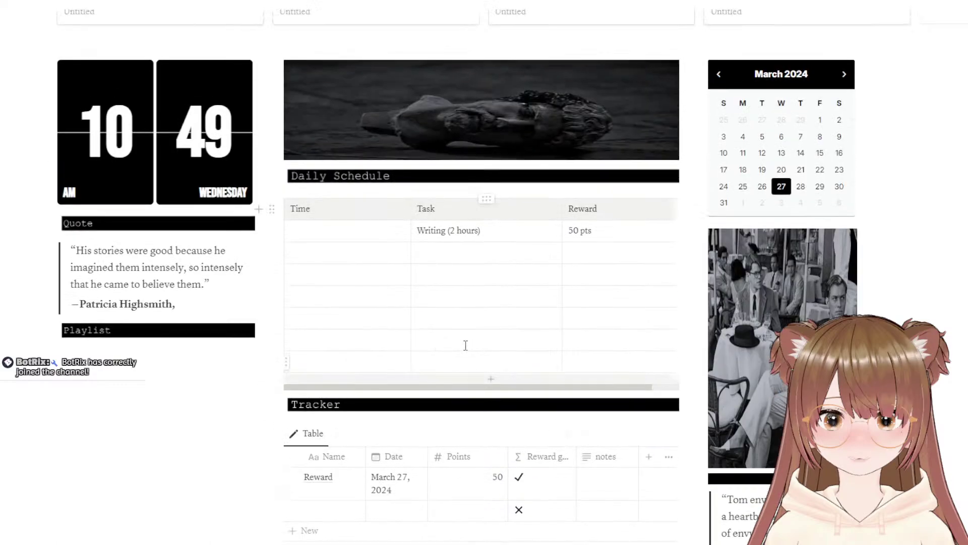
# Step: Widen both columns of the empty table below the full-width black bar
pyautogui.scroll(-11, 463, 316)
pyautogui.scroll(-2, 482, 301)
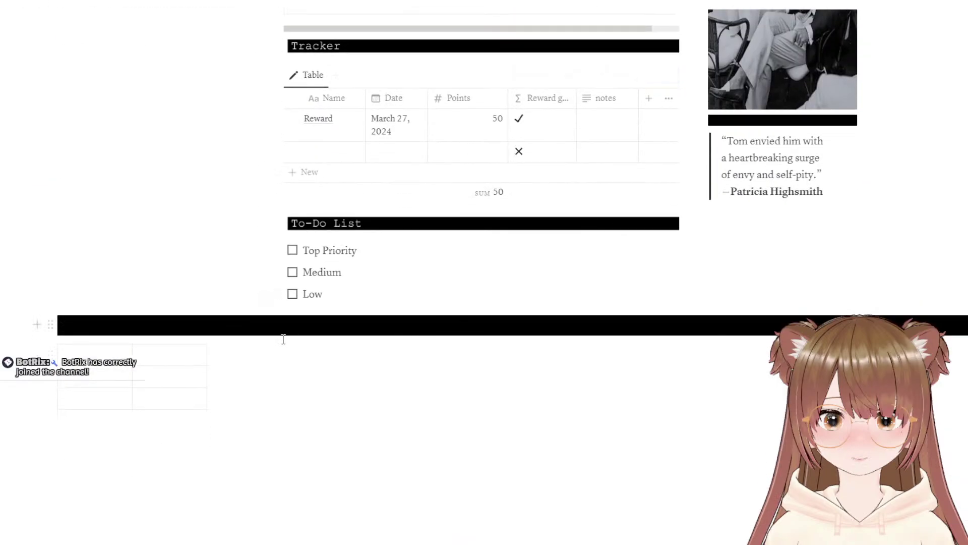
pyautogui.moveTo(207, 379); pyautogui.dragTo(264, 382)
pyautogui.click(139, 377)
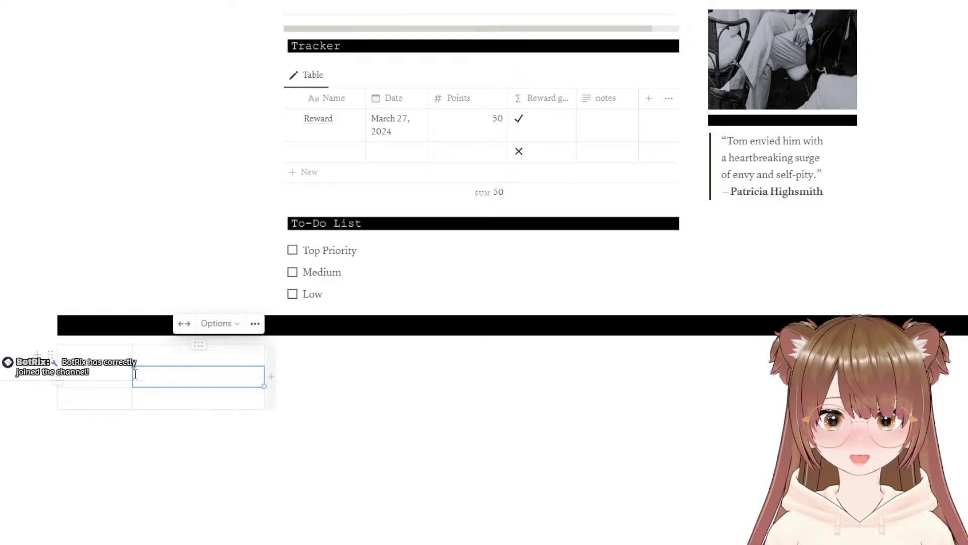
pyautogui.moveTo(132, 374); pyautogui.dragTo(183, 378)
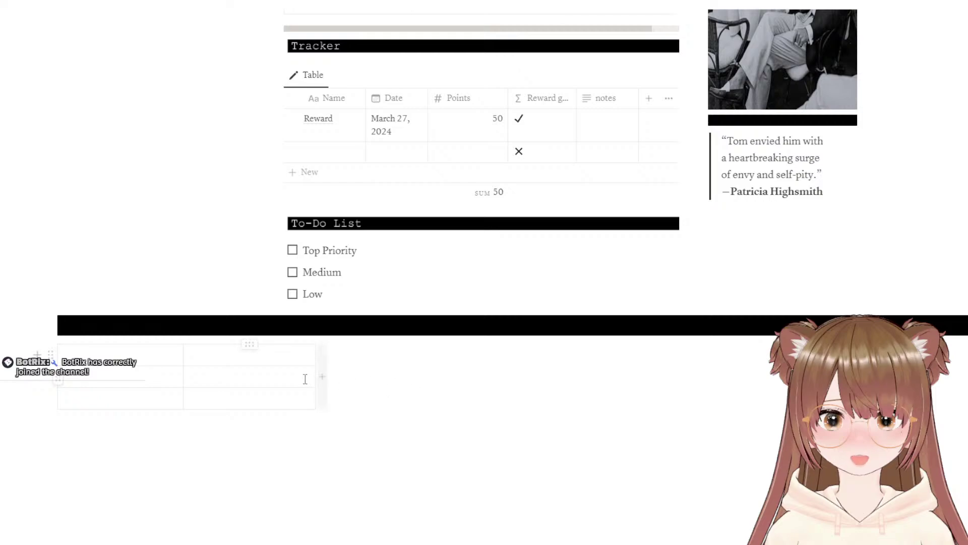
# Step: Add a third column and a fourth row to the empty table below the full-width black bar
pyautogui.scroll(6, 470, 303)
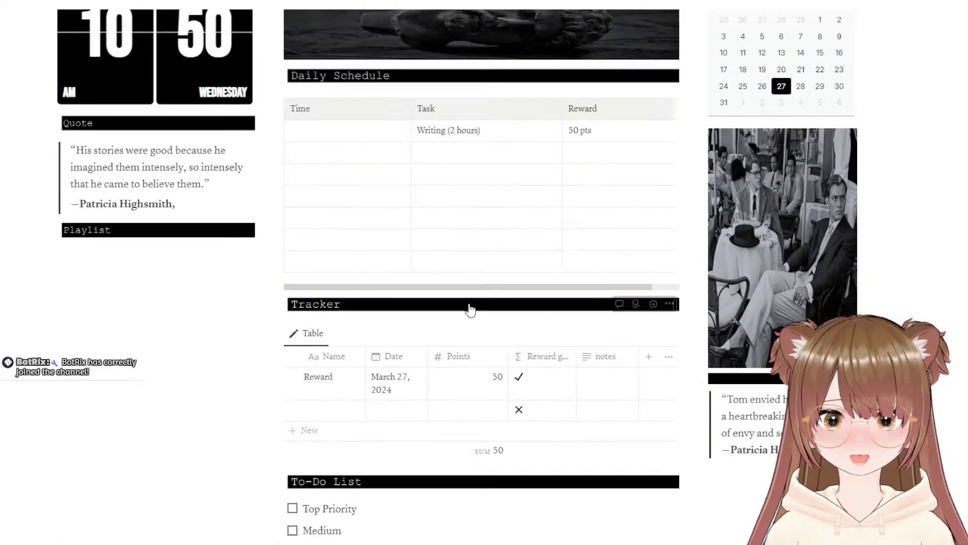
pyautogui.scroll(3, 470, 303)
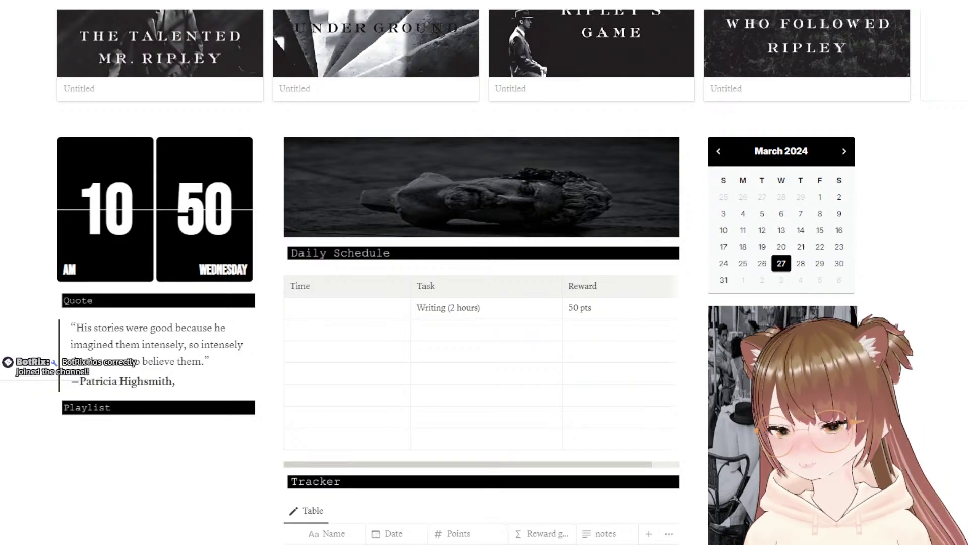
pyautogui.scroll(4, 470, 303)
pyautogui.scroll(-12, 470, 303)
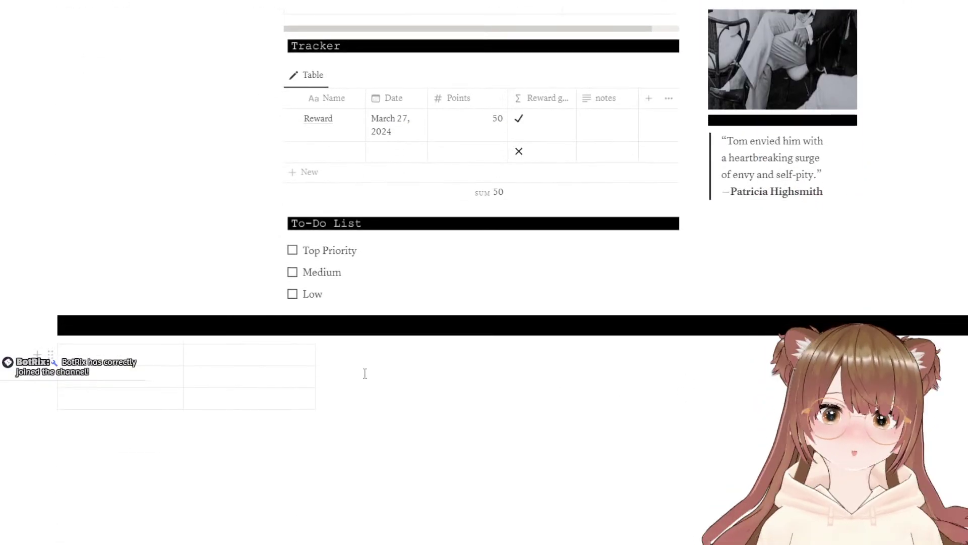
pyautogui.click(322, 376)
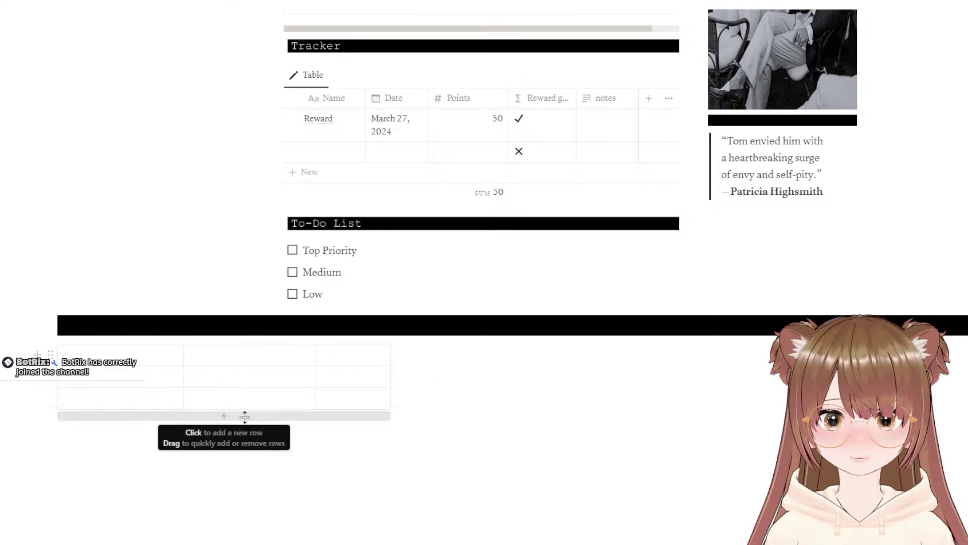
pyautogui.moveTo(244, 417); pyautogui.dragTo(245, 437)
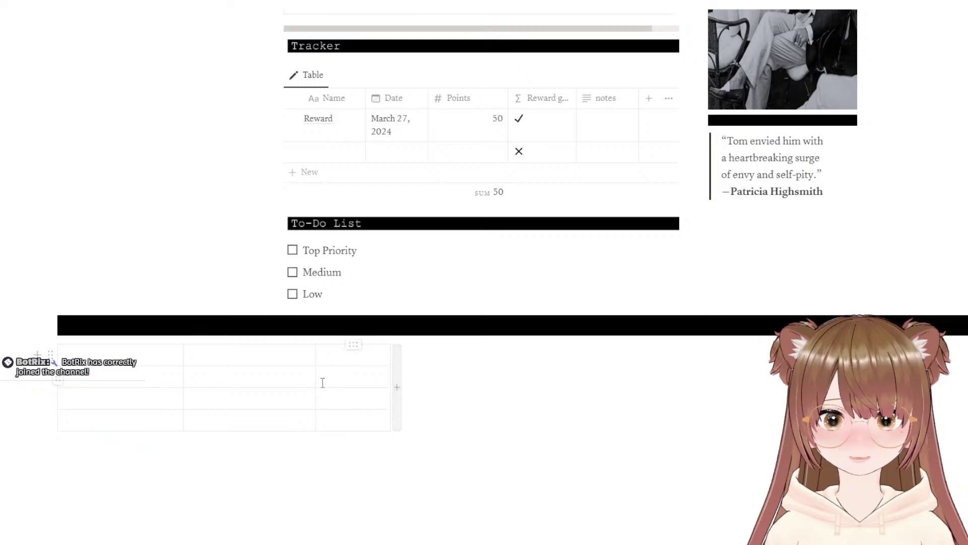
# Step: Widen all three columns so the empty table stretches across most of the page, with the middle column the widest
pyautogui.moveTo(315, 383); pyautogui.dragTo(434, 385)
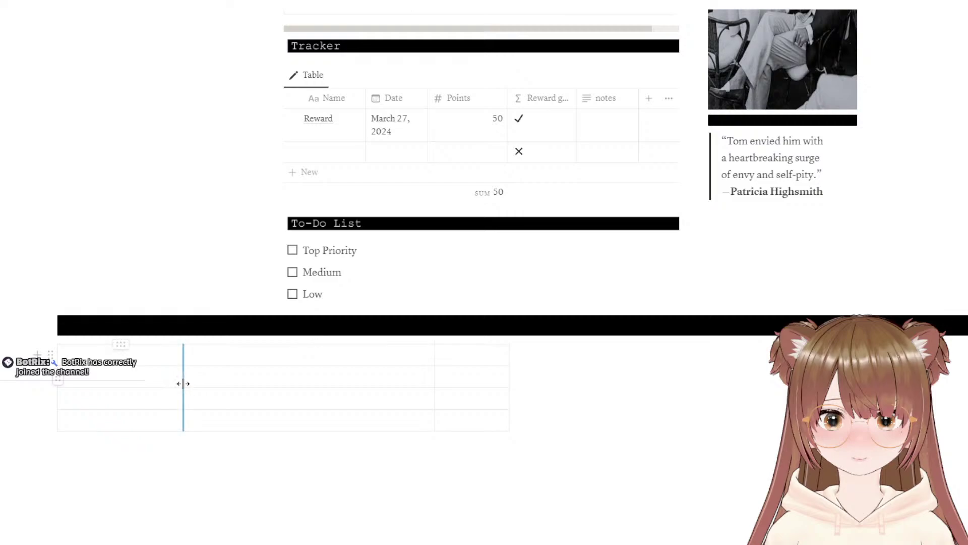
pyautogui.moveTo(182, 382); pyautogui.dragTo(234, 386)
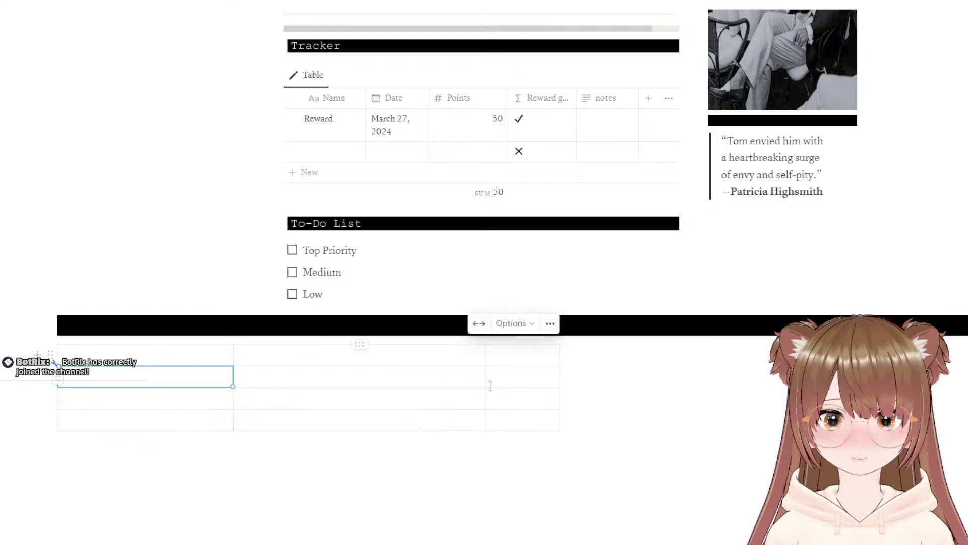
pyautogui.click(524, 385)
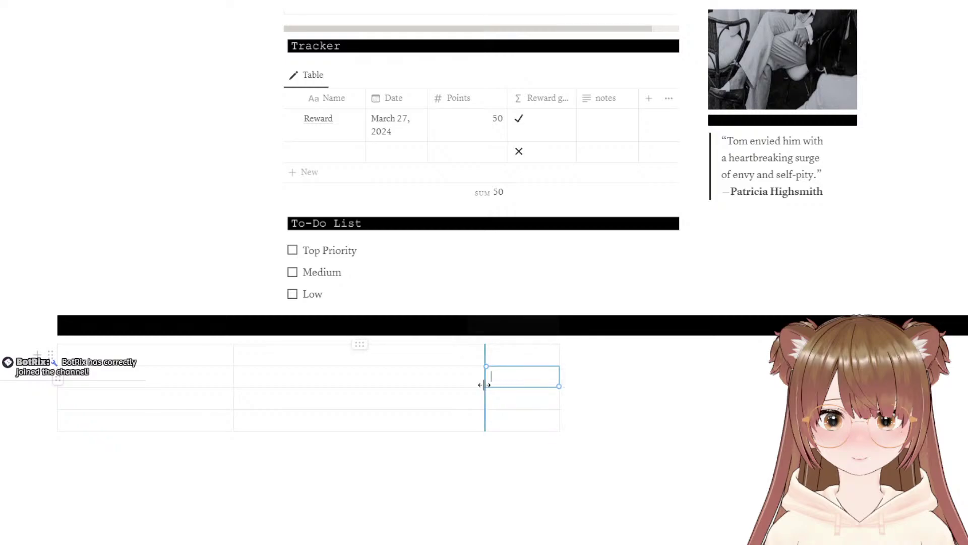
pyautogui.moveTo(485, 385); pyautogui.dragTo(566, 390)
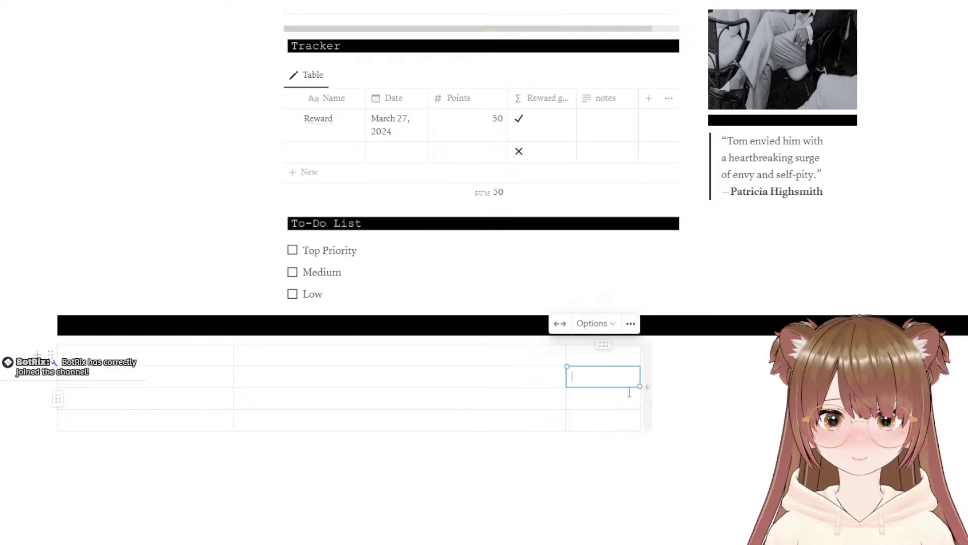
pyautogui.moveTo(640, 392); pyautogui.dragTo(765, 421)
# Step: Paste the copied handwritten postcard image below the empty table and shrink it to a small picture
pyautogui.click(707, 466)
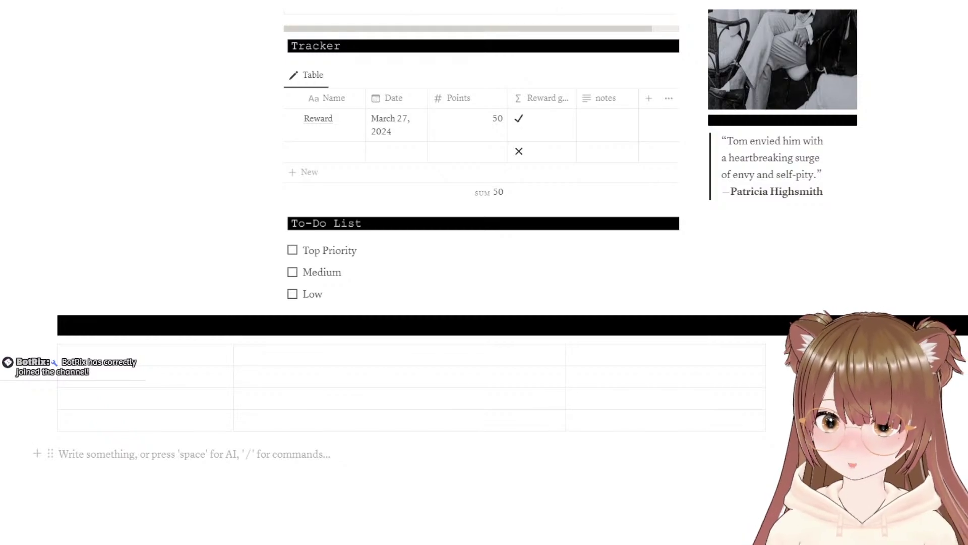
pyautogui.hotkey('ctrl', 'v')
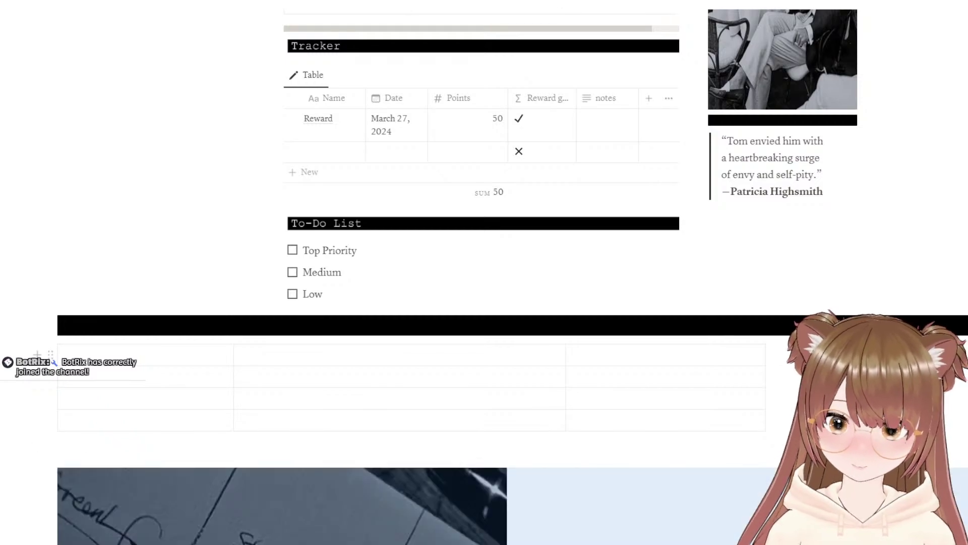
pyautogui.scroll(-5, 331, 525)
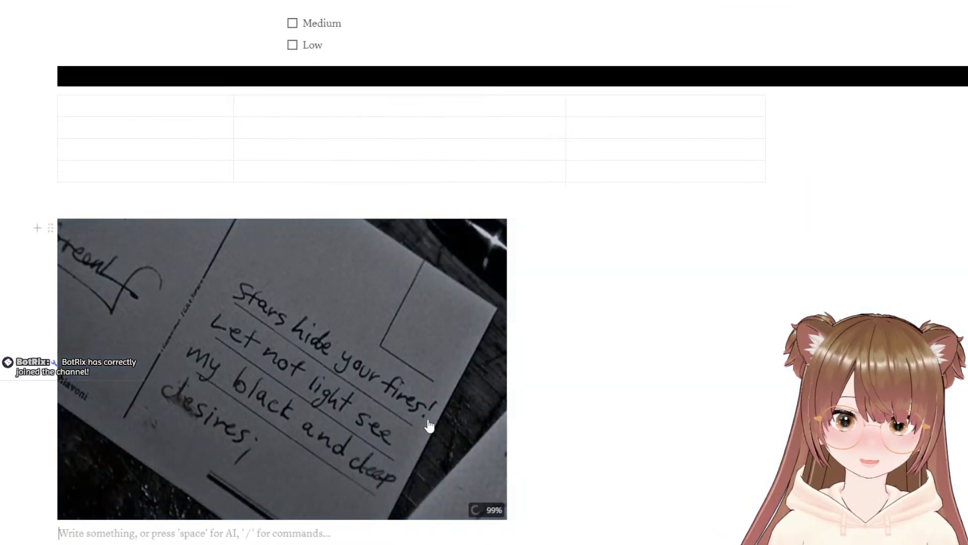
pyautogui.moveTo(504, 369); pyautogui.dragTo(461, 368)
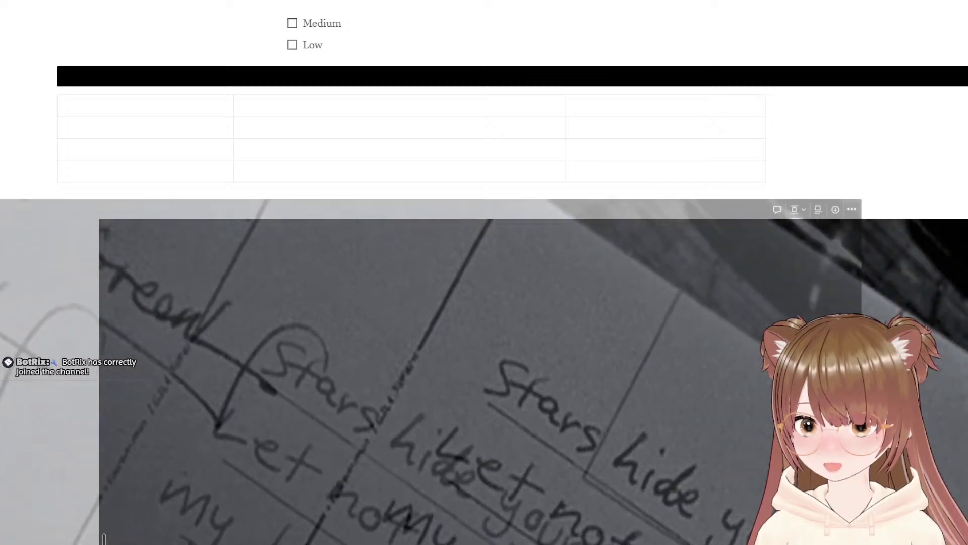
pyautogui.scroll(-4, 484, 302)
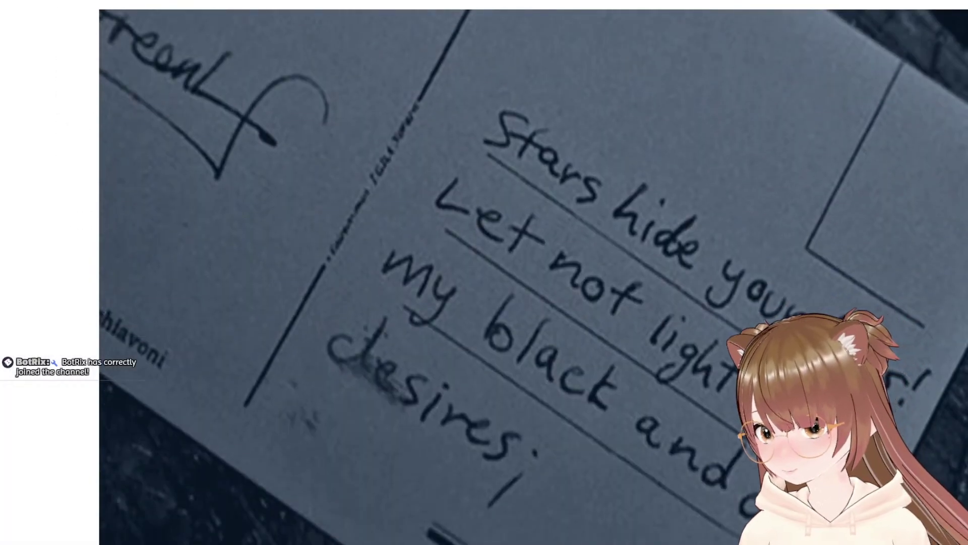
pyautogui.moveTo(104, 299); pyautogui.dragTo(108, 299)
pyautogui.moveTo(967, 363); pyautogui.dragTo(709, 377)
pyautogui.moveTo(605, 340); pyautogui.dragTo(954, 204)
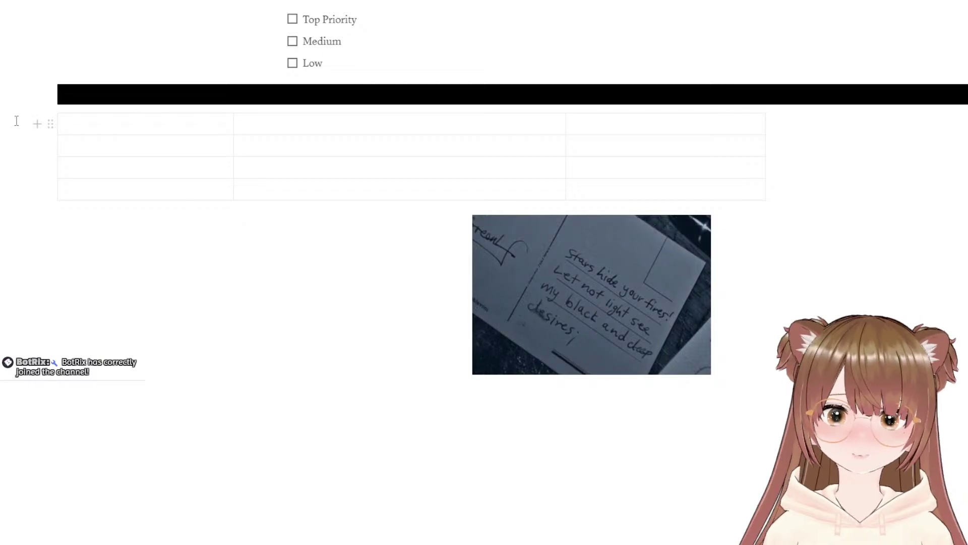
# Step: Try to rearrange the empty table and the postcard image, and delete both from the page
pyautogui.moveTo(51, 154); pyautogui.dragTo(323, 424)
pyautogui.moveTo(627, 212); pyautogui.dragTo(466, 537)
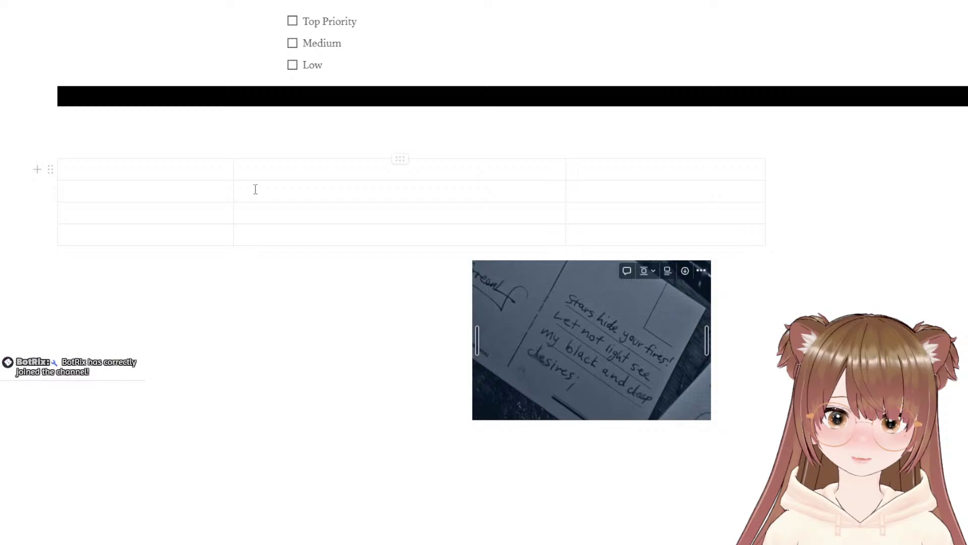
pyautogui.click(53, 170)
pyautogui.click(113, 147)
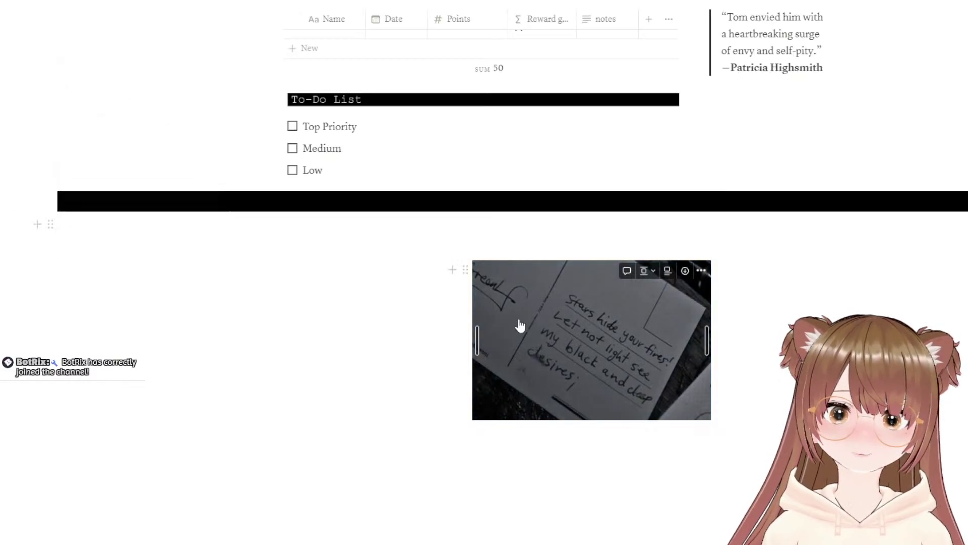
pyautogui.click(458, 266)
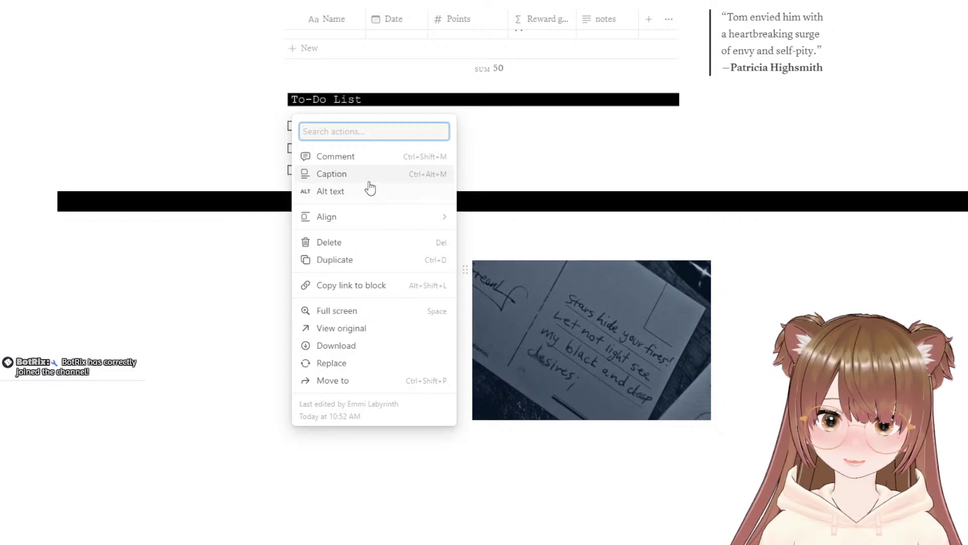
pyautogui.click(350, 250)
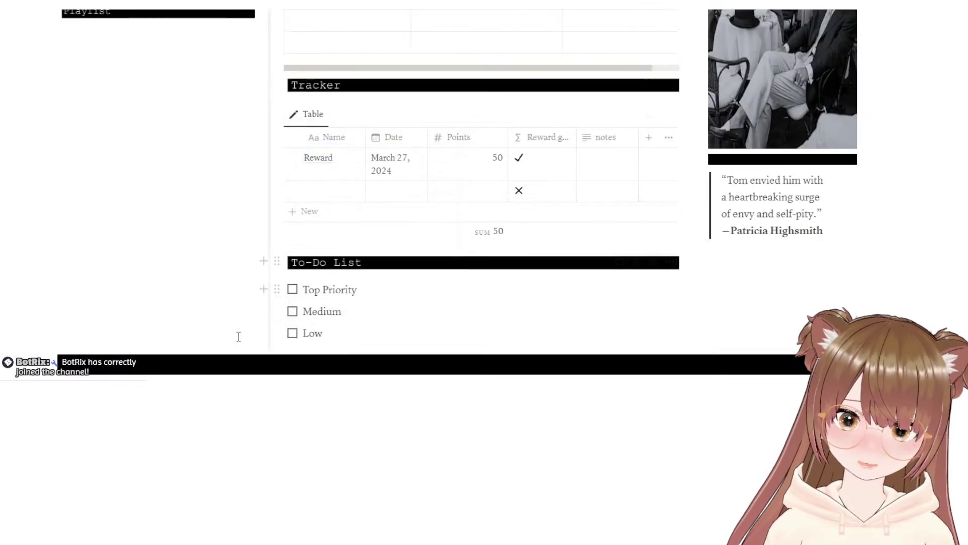
pyautogui.click(222, 394)
pyautogui.write('/')
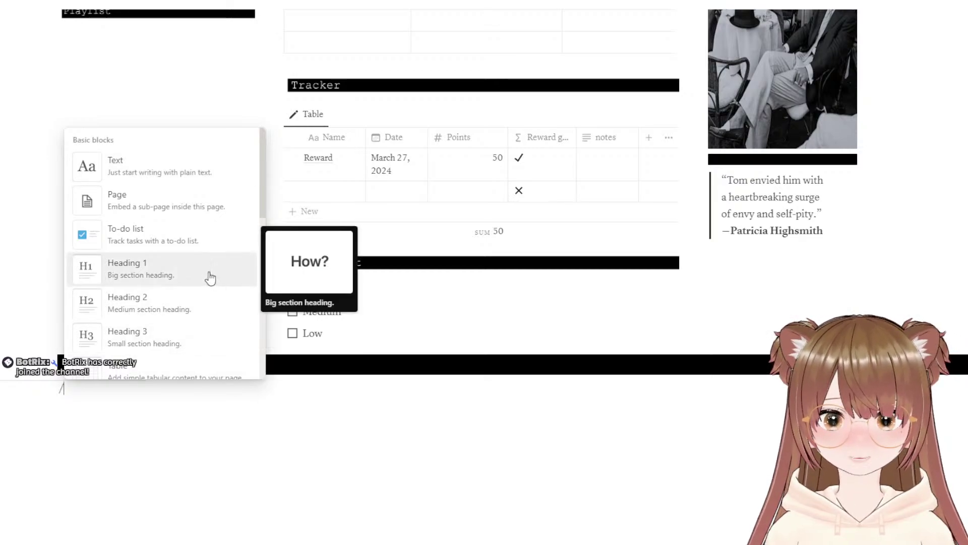
pyautogui.write('co')
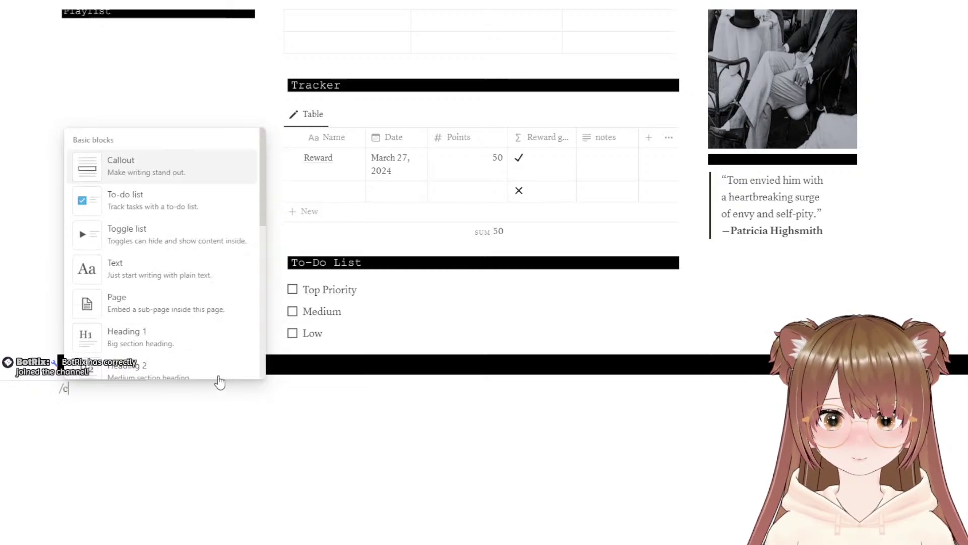
pyautogui.press('BackSpace')
pyautogui.press('BackSpace')
pyautogui.press('BackSpace')
pyautogui.press('BackSpace')
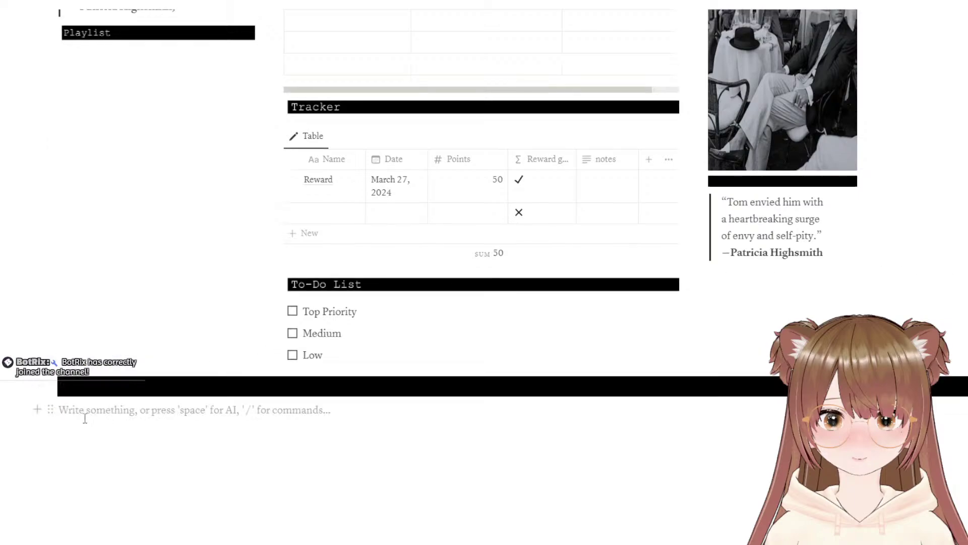
# Step: Turn the empty text block below the full-width black bar into 2 columns
pyautogui.click(50, 408)
pyautogui.moveTo(114, 386)
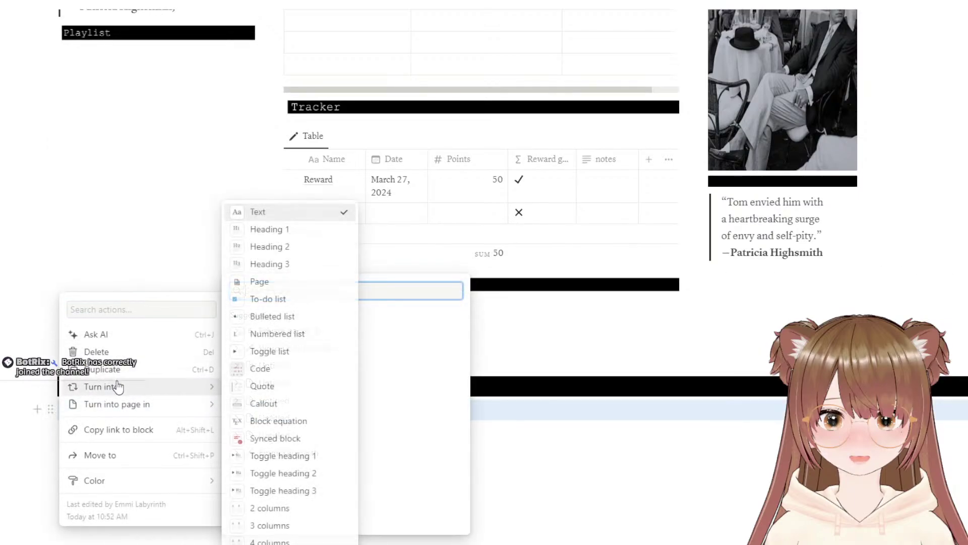
pyautogui.click(305, 508)
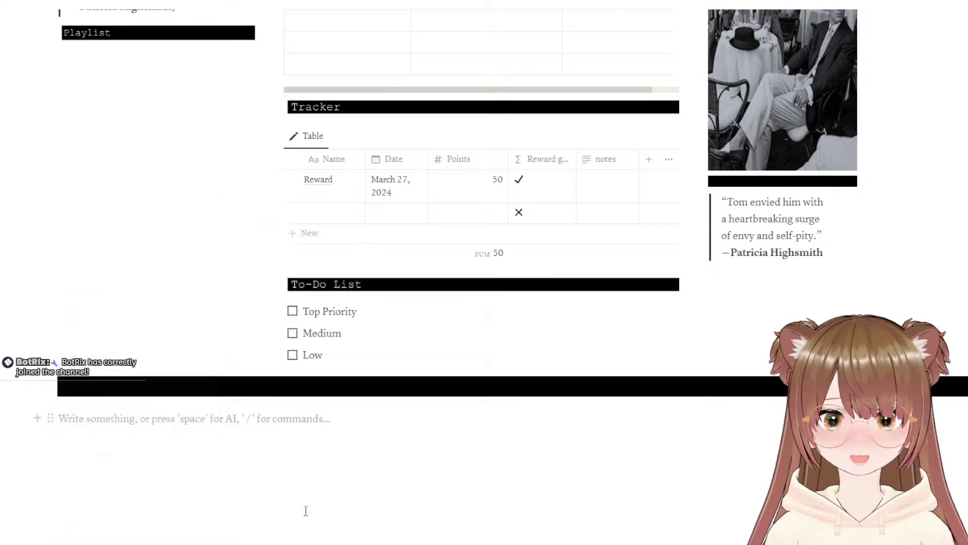
# Step: Paste the postcard image into the second column below the black bar and scale it down
pyautogui.click(783, 414)
pyautogui.hotkey('ctrl', 'v')
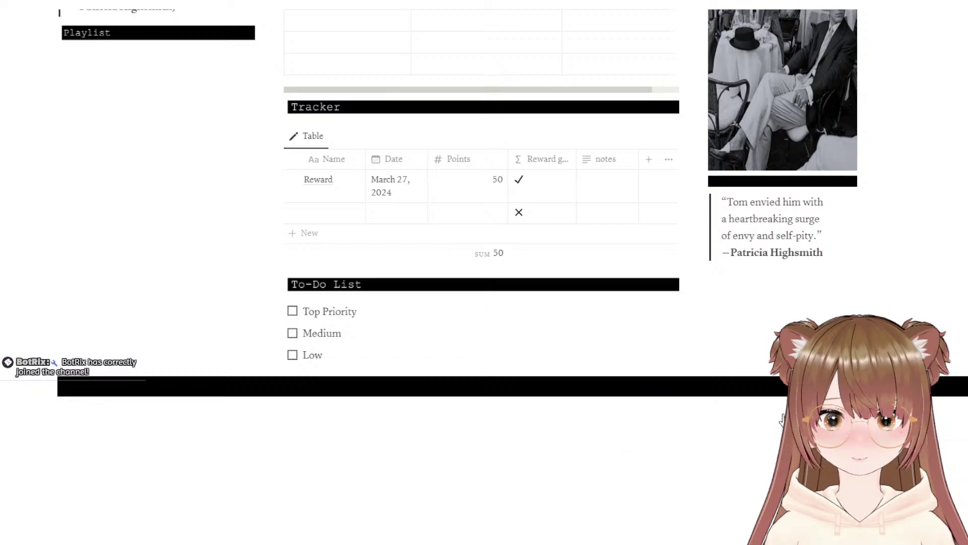
pyautogui.scroll(1, 765, 475)
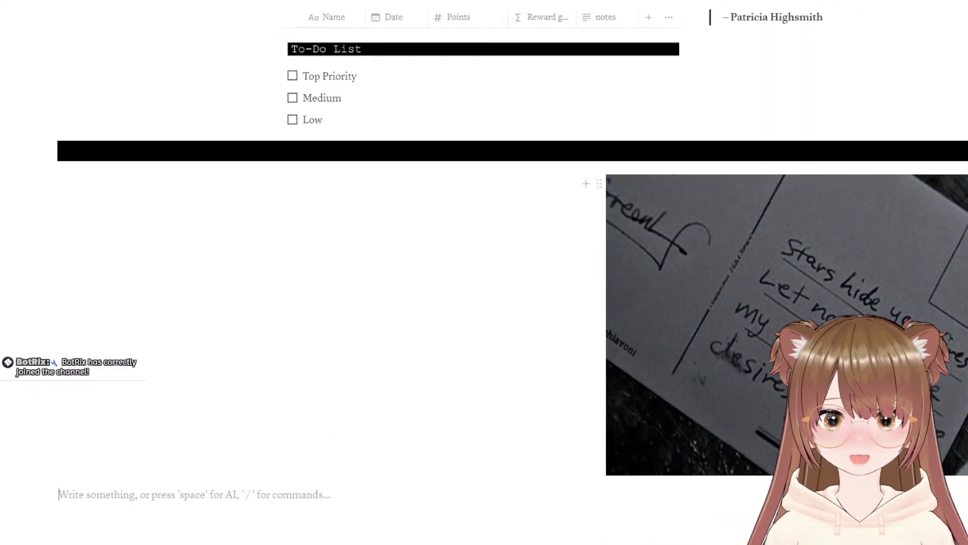
pyautogui.moveTo(953, 325); pyautogui.dragTo(934, 344)
pyautogui.moveTo(934, 286); pyautogui.dragTo(900, 290)
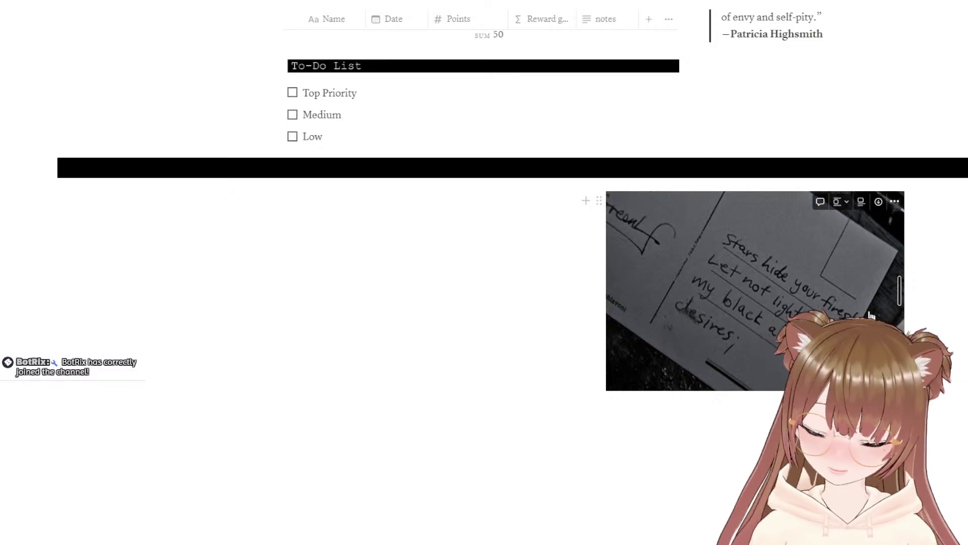
pyautogui.moveTo(897, 288)
pyautogui.mouseDown()
pyautogui.moveTo(923, 289)
pyautogui.moveTo(904, 289)
pyautogui.mouseUp()
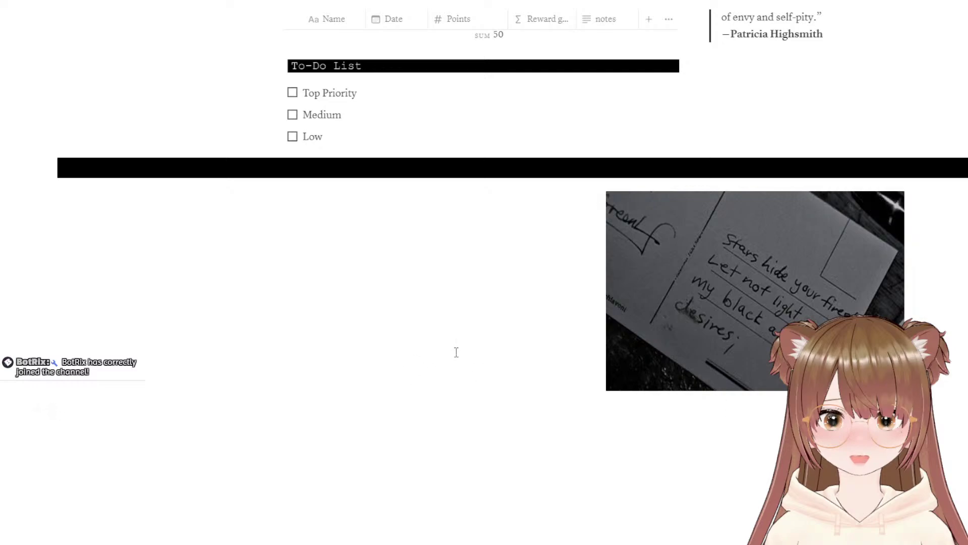
pyautogui.click(374, 276)
pyautogui.write('/t')
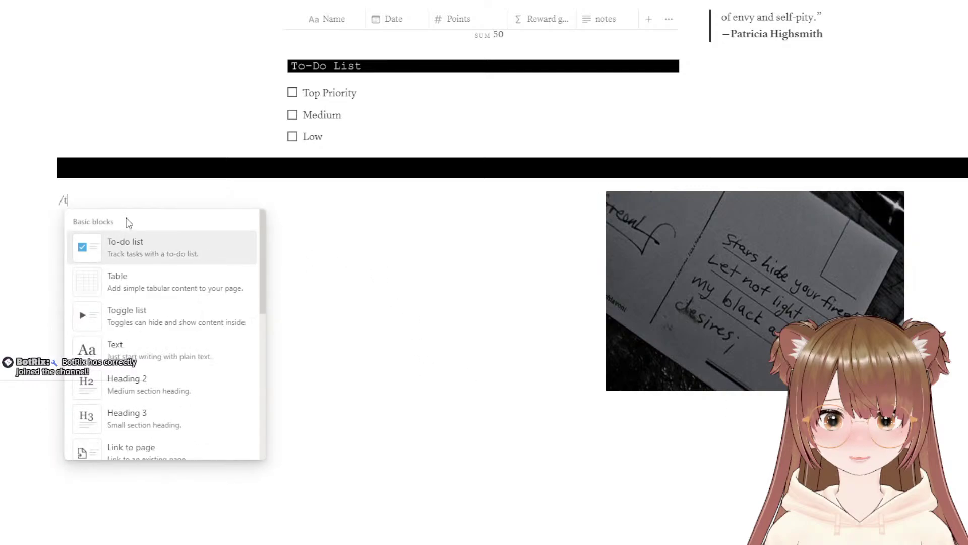
pyautogui.write('able')
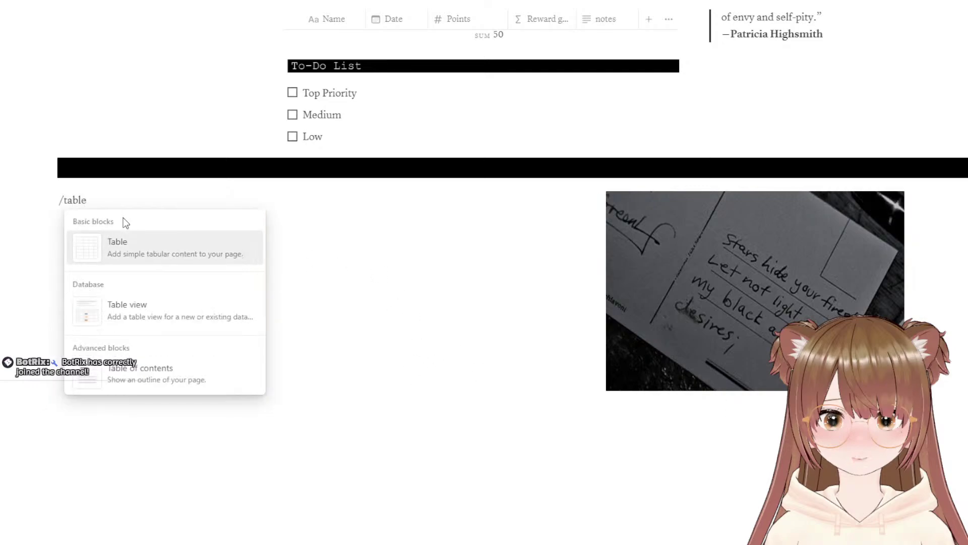
pyautogui.click(129, 258)
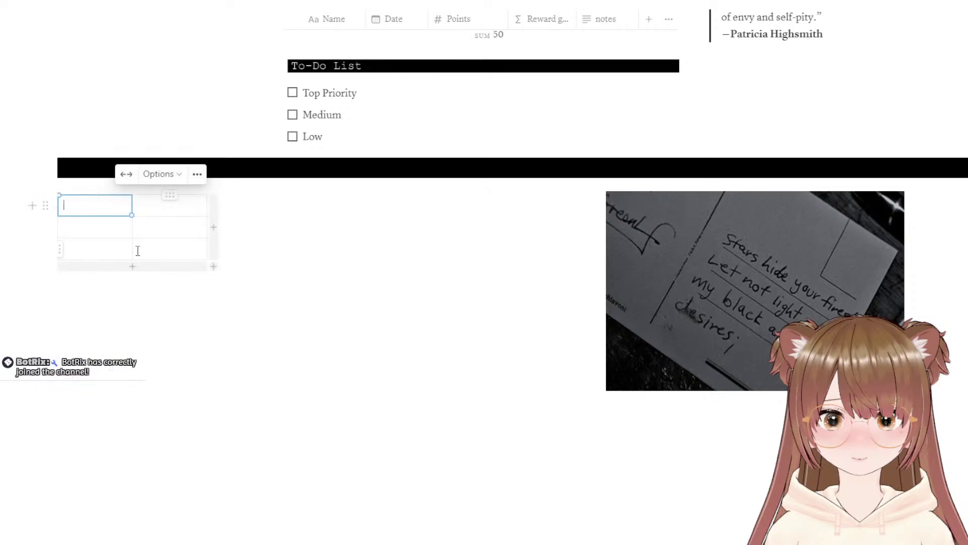
pyautogui.hotkey('ctrl', 'z')
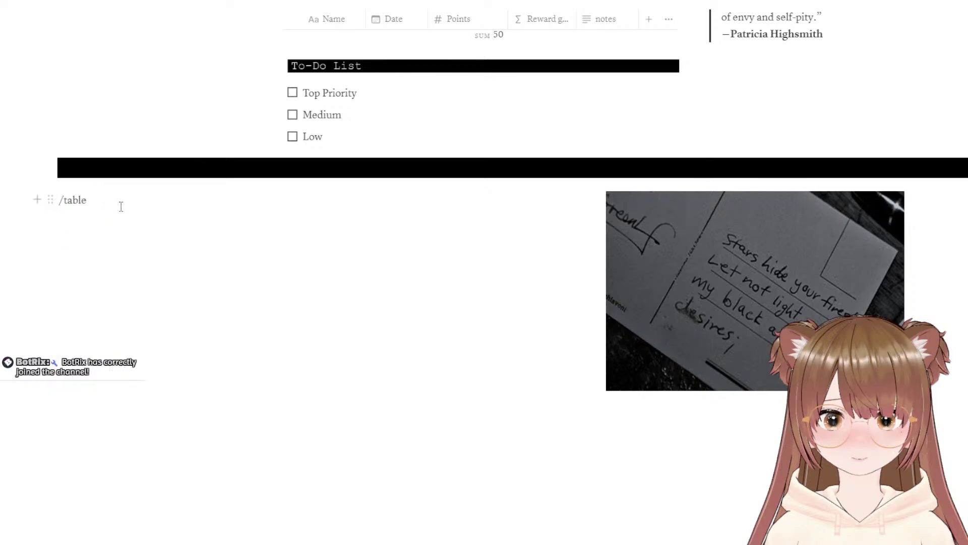
pyautogui.press('BackSpace')
pyautogui.press('BackSpace')
pyautogui.press('BackSpace')
pyautogui.press('Return')
pyautogui.press('BackSpace')
pyautogui.press('BackSpace')
pyautogui.press('BackSpace')
pyautogui.press('BackSpace')
pyautogui.press('BackSpace')
pyautogui.press('BackSpace')
pyautogui.press('BackSpace')
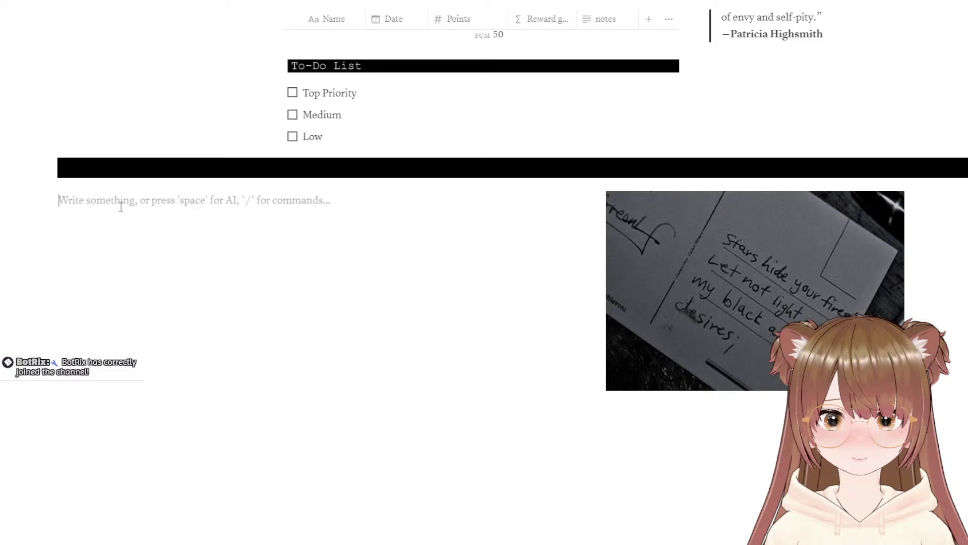
# Step: Insert a table view with a new database in the first column below the full-width black bar
pyautogui.write('/ta')
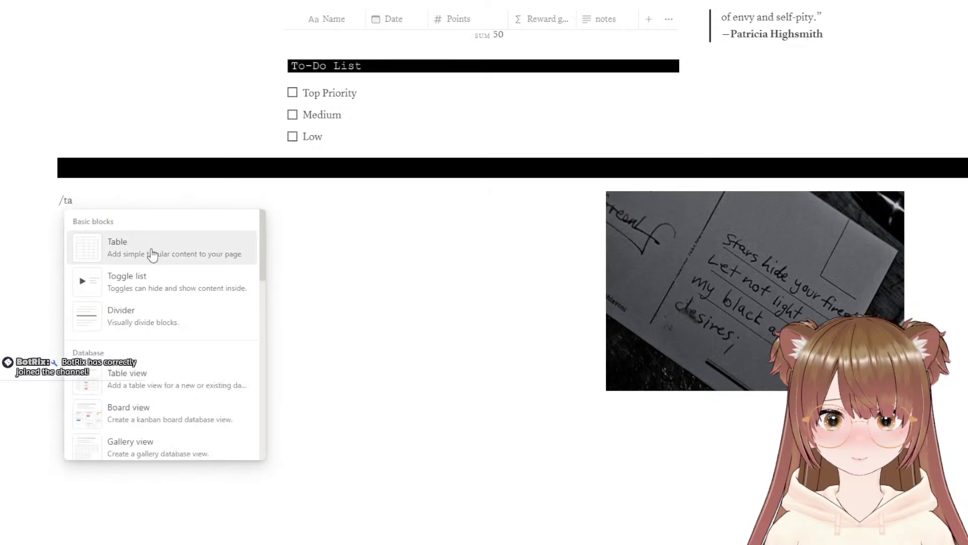
pyautogui.click(169, 379)
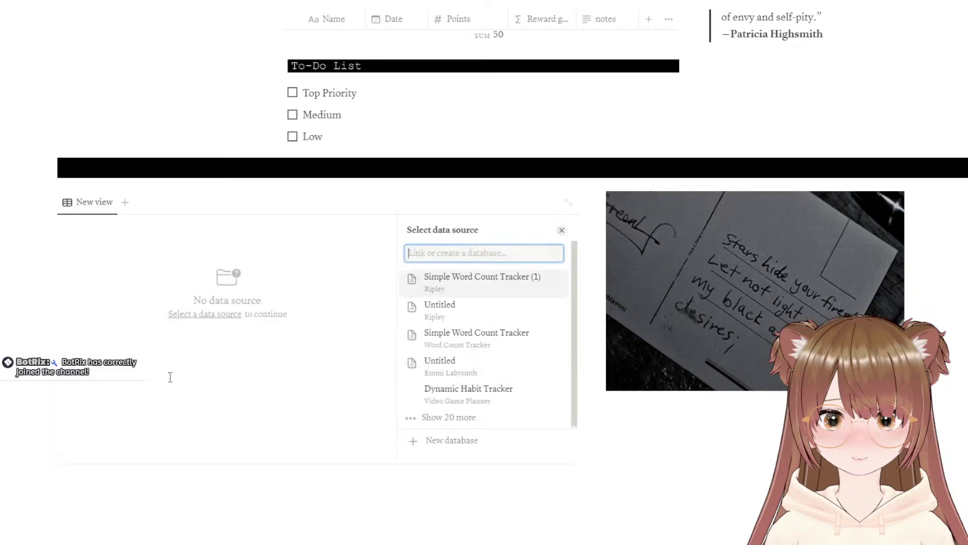
pyautogui.click(456, 442)
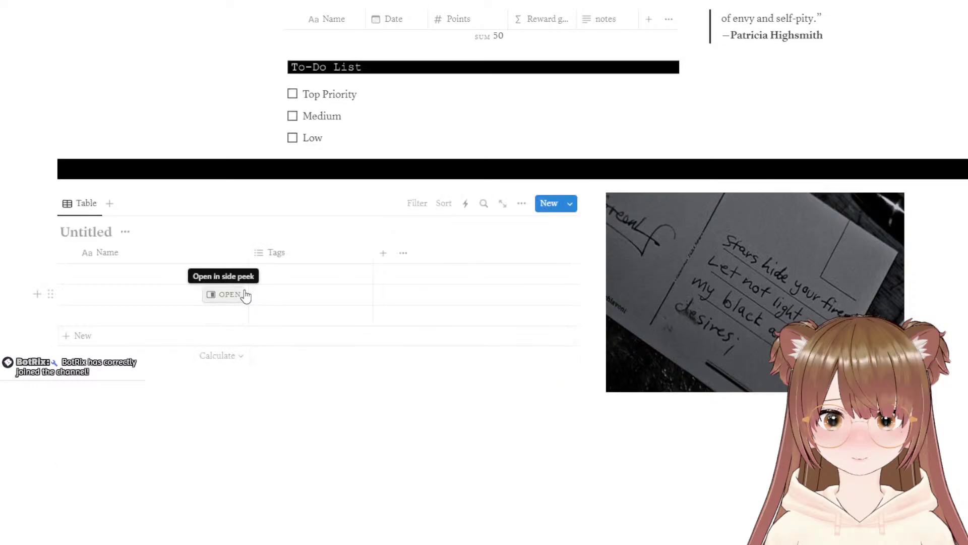
# Step: Widen the column holding the new database table so the postcard image column becomes much narrower
pyautogui.scroll(2, 244, 300)
pyautogui.scroll(8, 241, 299)
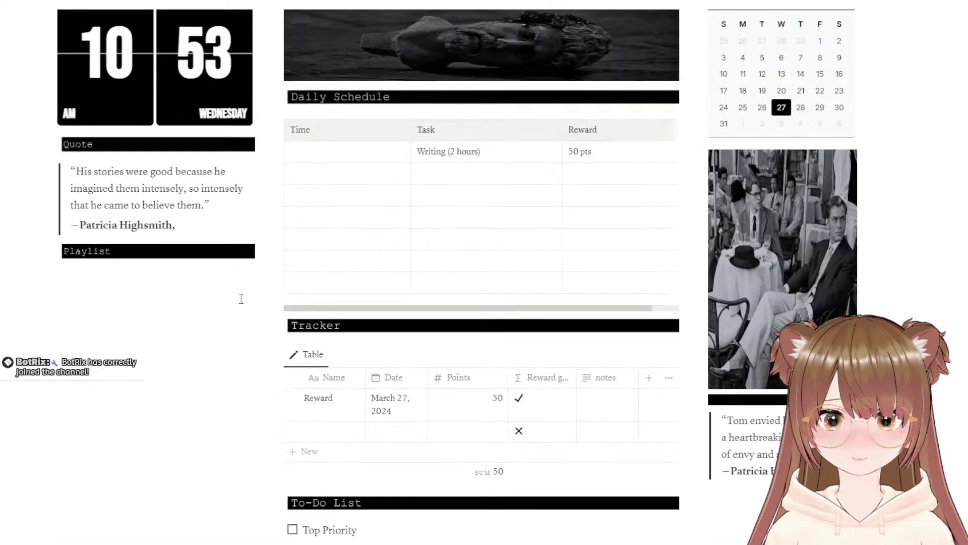
pyautogui.scroll(-10, 241, 300)
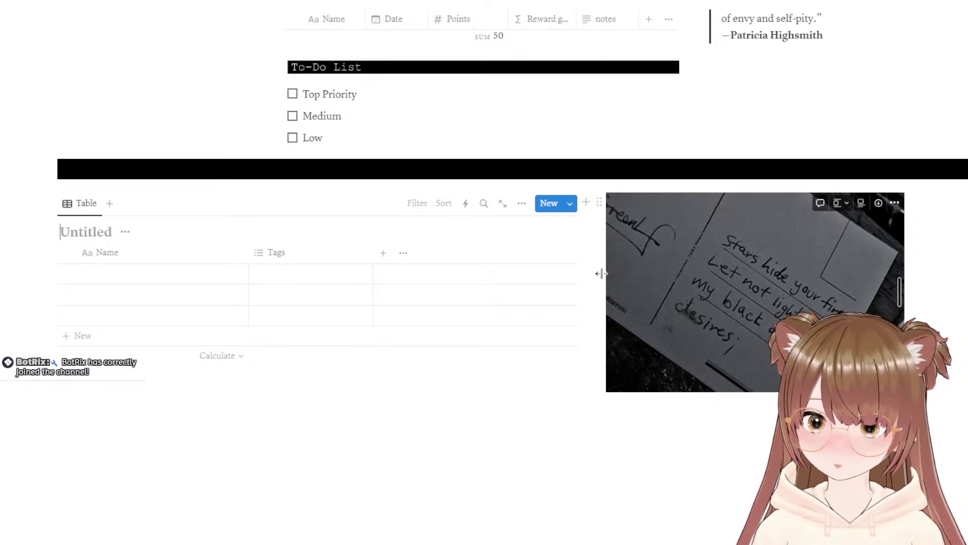
pyautogui.moveTo(603, 279); pyautogui.dragTo(827, 314)
pyautogui.click(699, 465)
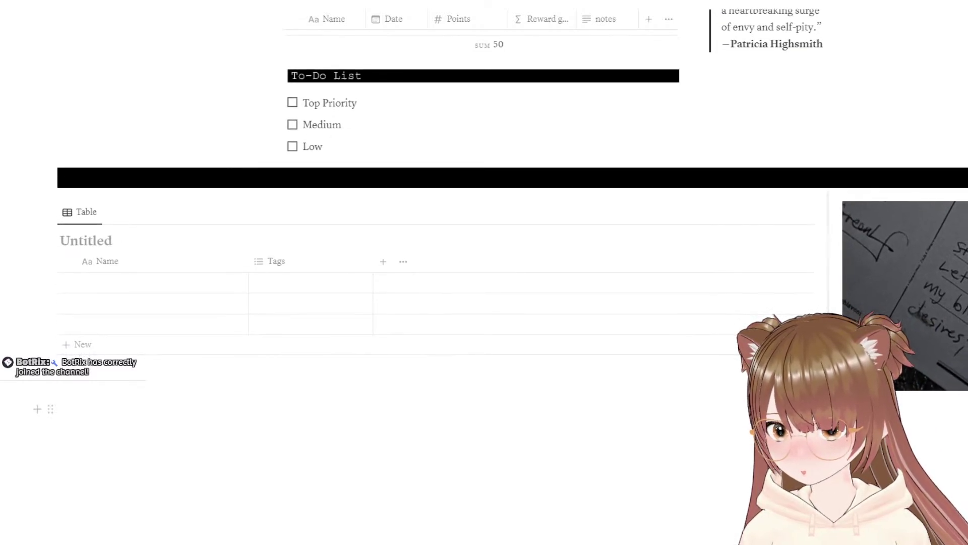
pyautogui.click(692, 452)
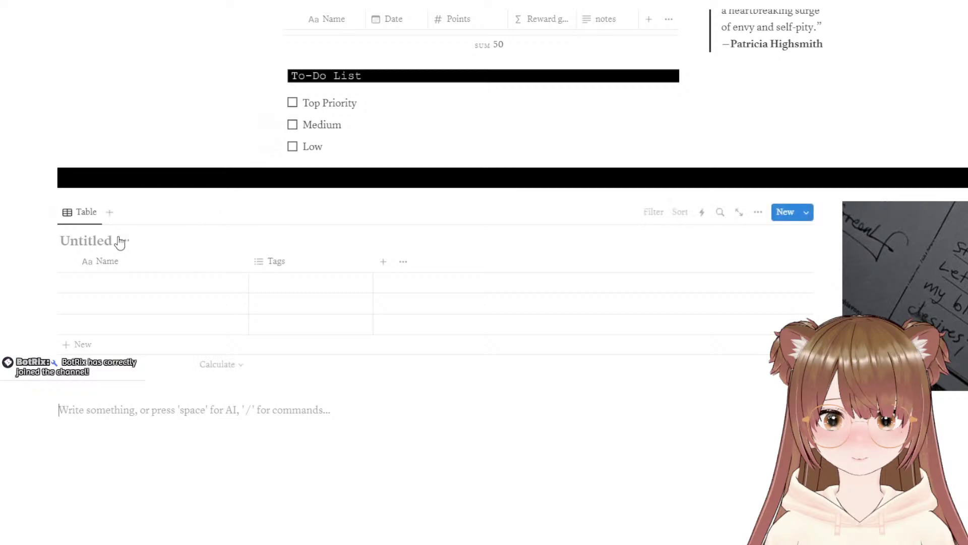
# Step: Title the new database "Film Schedule"
pyautogui.click(104, 229)
pyautogui.write('Fil')
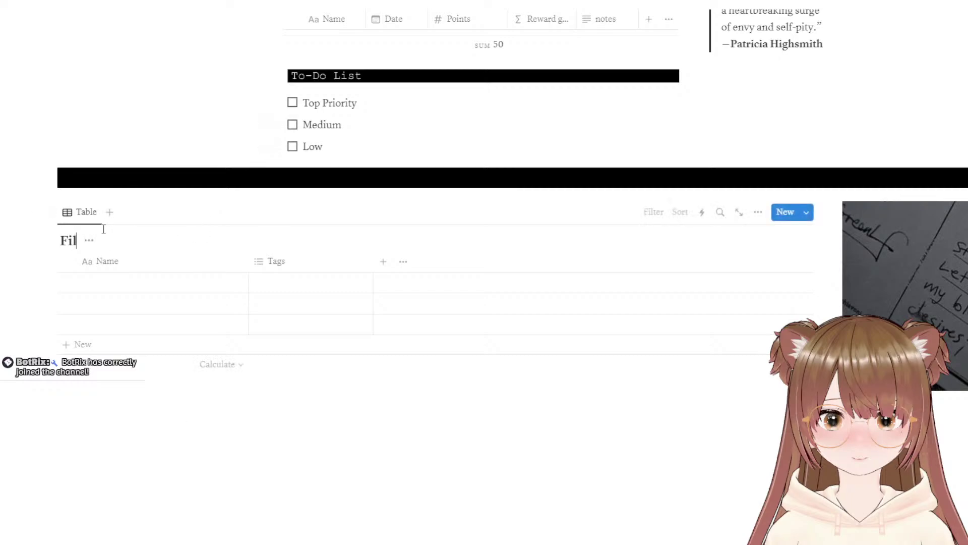
pyautogui.write('m Schedule')
pyautogui.click(125, 437)
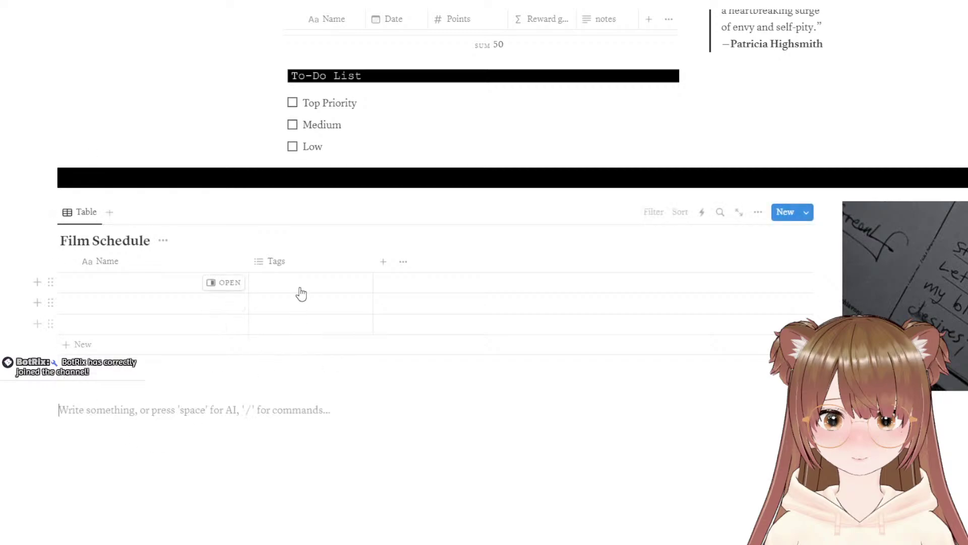
pyautogui.click(301, 292)
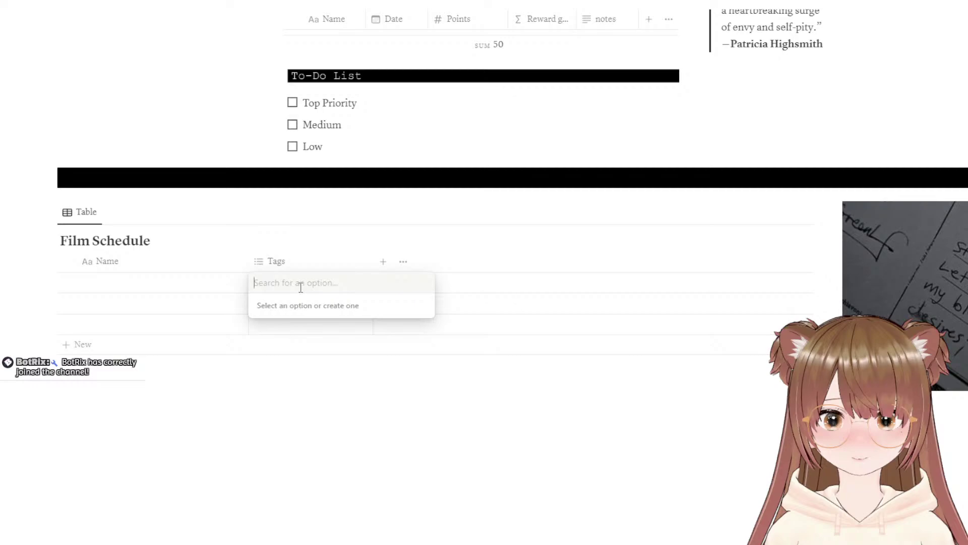
pyautogui.press('Escape')
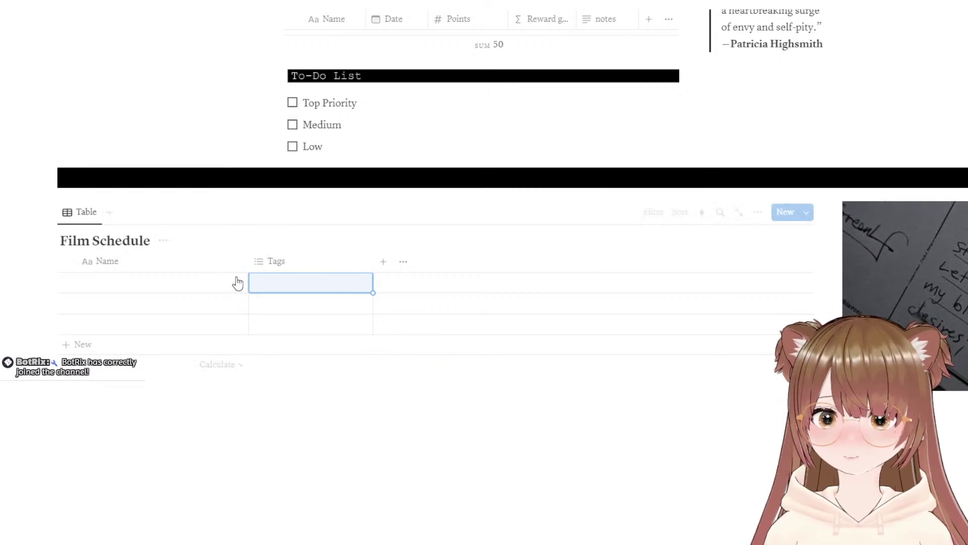
pyautogui.click(268, 265)
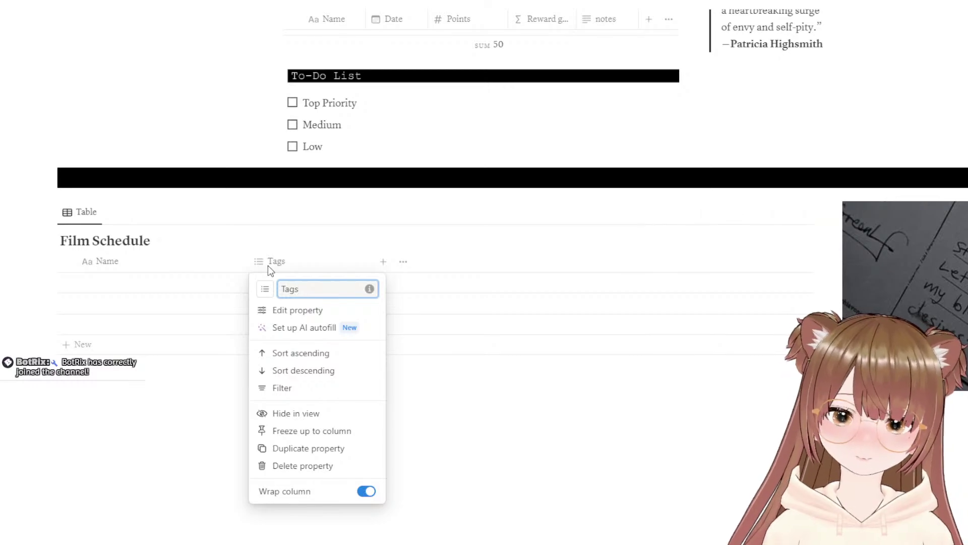
pyautogui.click(220, 475)
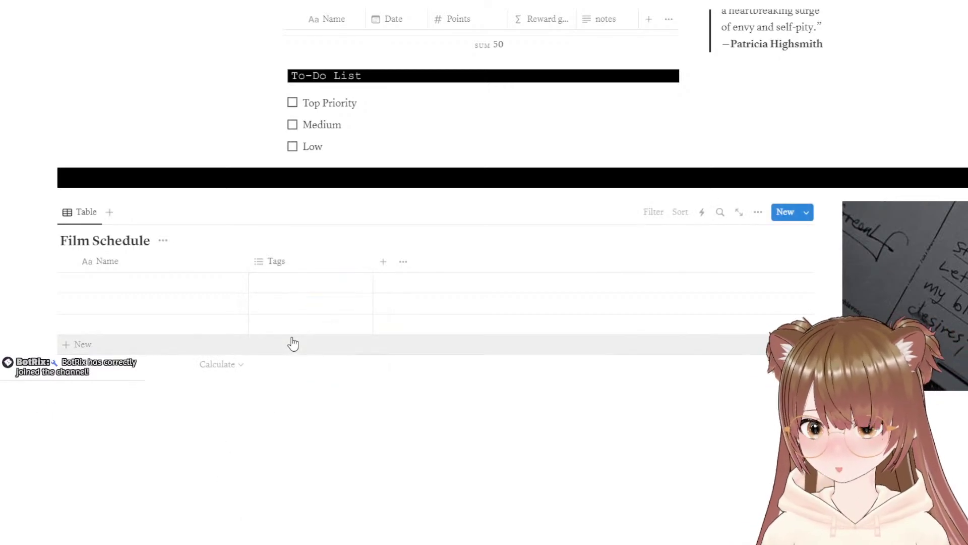
pyautogui.click(293, 289)
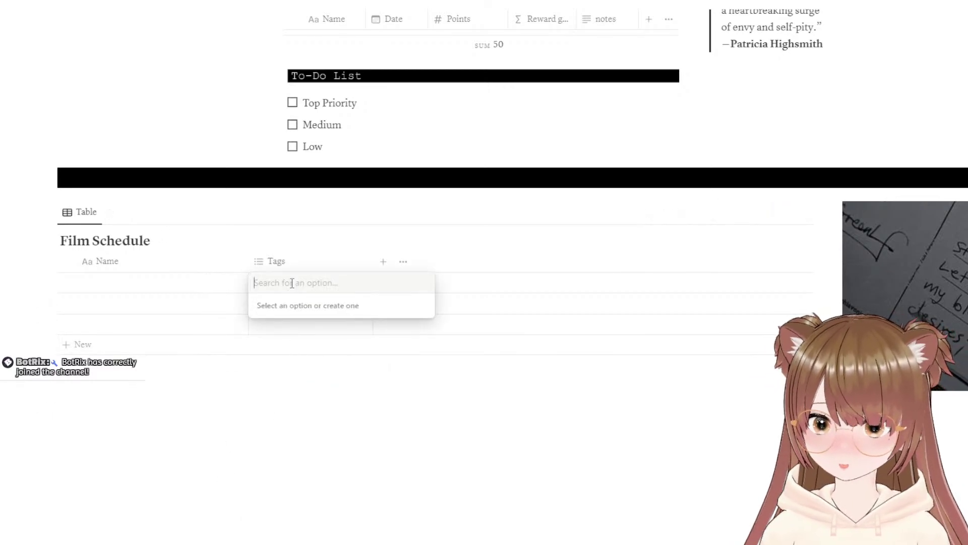
pyautogui.press('Escape')
pyautogui.click(262, 262)
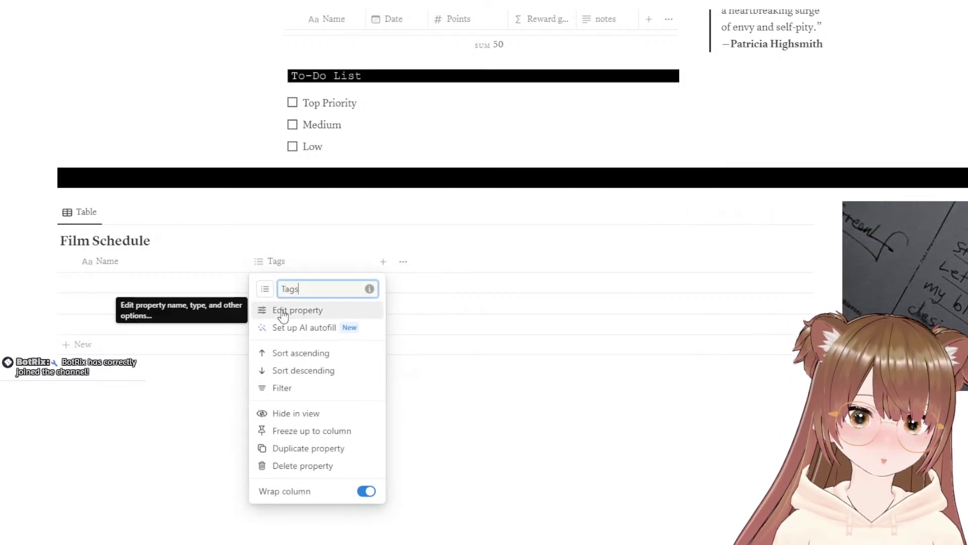
pyautogui.click(180, 398)
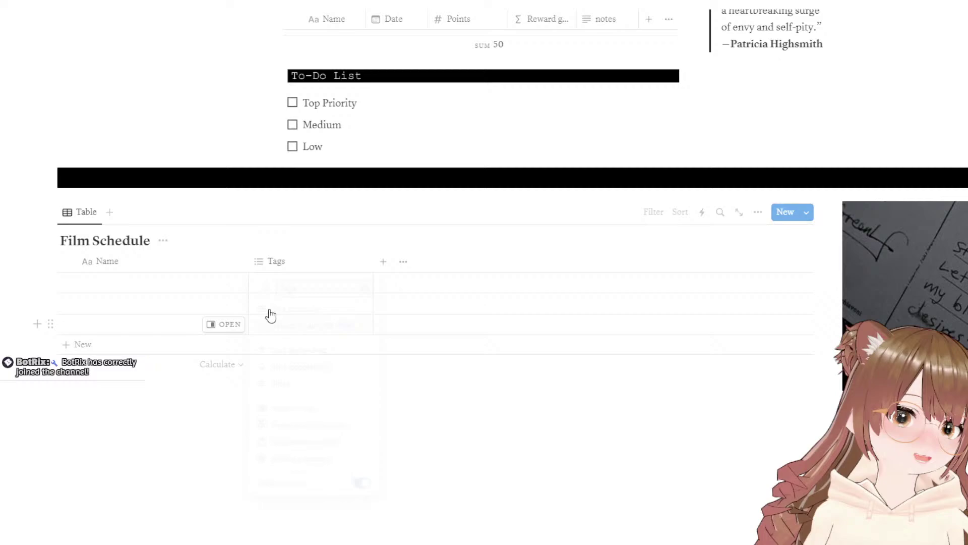
pyautogui.click(289, 289)
pyautogui.press('Escape')
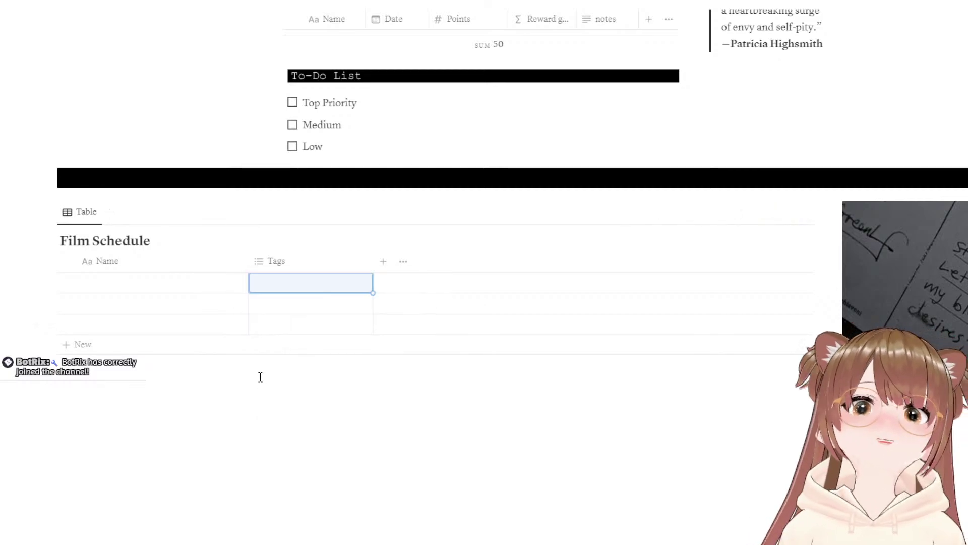
# Step: Enter "Video" as the name of the first entry in the Film Schedule table
pyautogui.click(182, 283)
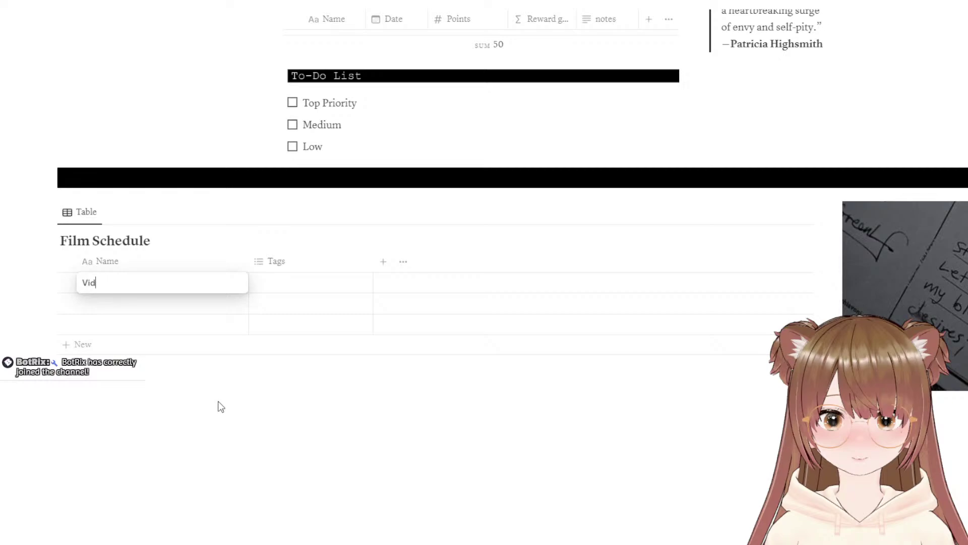
pyautogui.press('Escape')
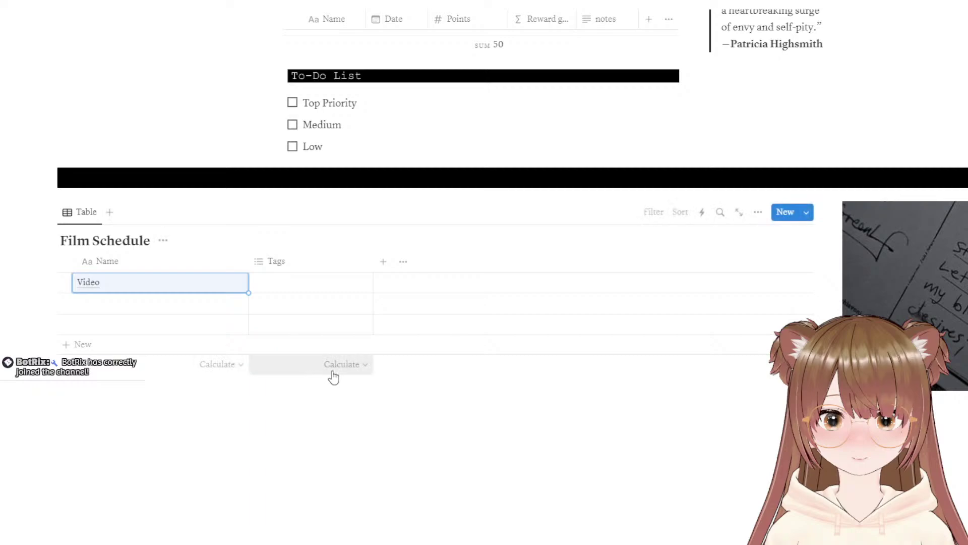
pyautogui.click(813, 317)
pyautogui.click(810, 318)
pyautogui.click(624, 307)
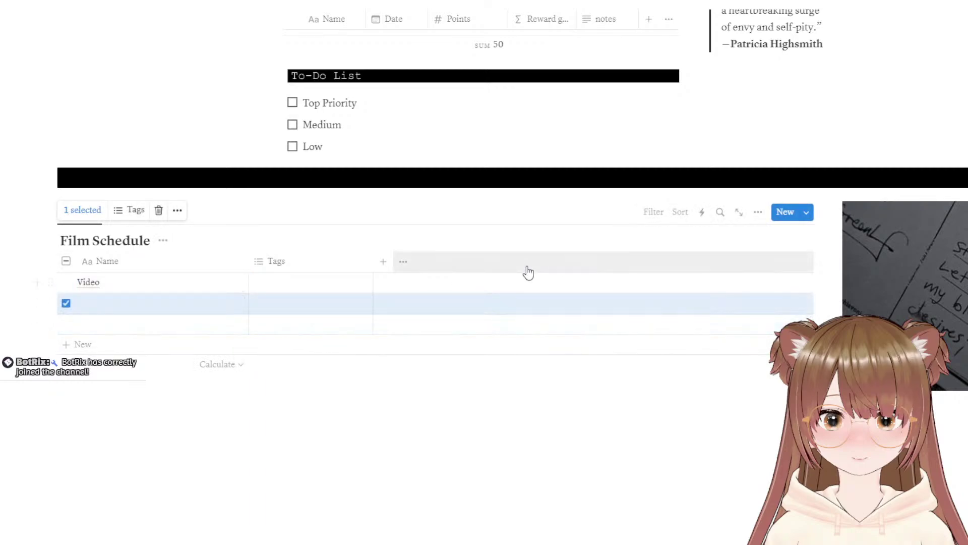
pyautogui.click(527, 277)
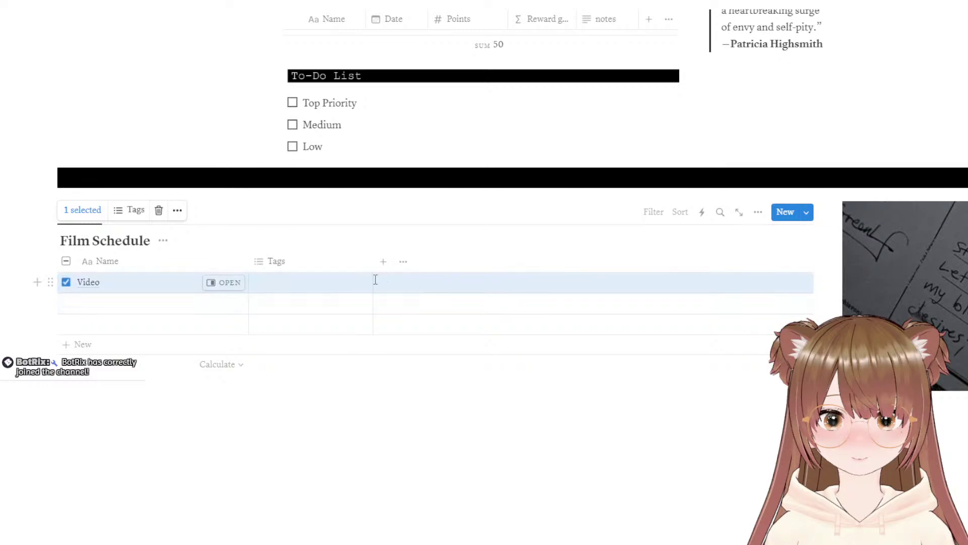
pyautogui.click(372, 308)
pyautogui.press('Escape')
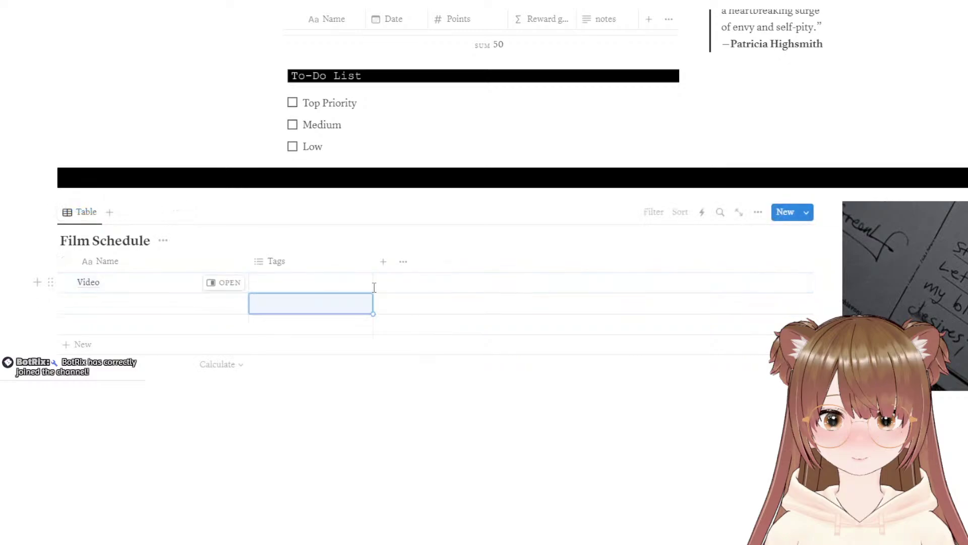
pyautogui.click(372, 286)
pyautogui.click(388, 349)
pyautogui.click(391, 444)
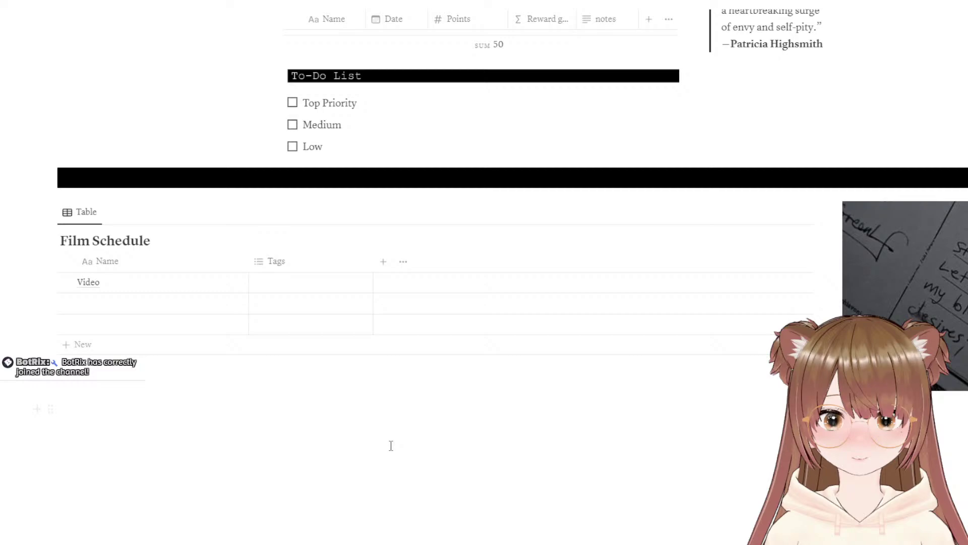
# Step: Choose Multi-select as the type of the Tags property in the Film Schedule table
pyautogui.click(406, 267)
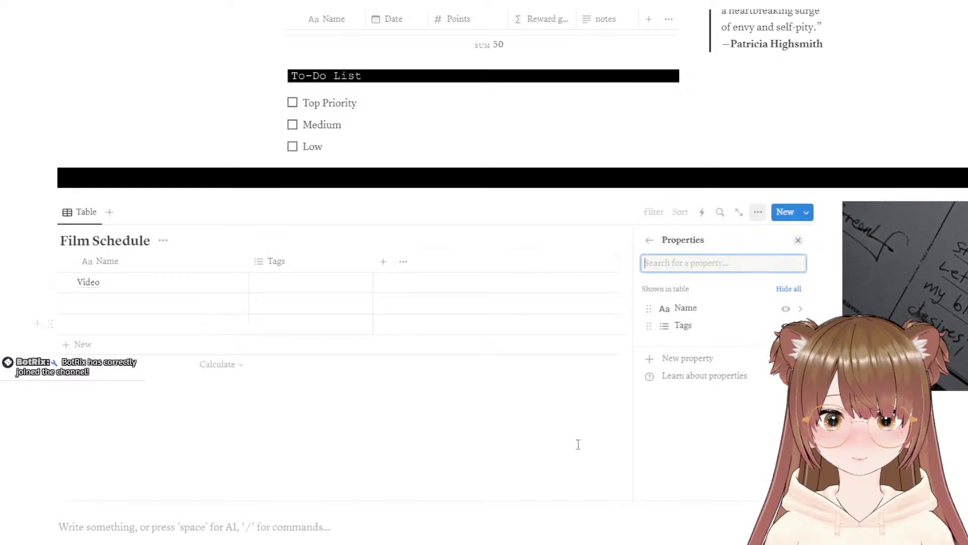
pyautogui.click(704, 328)
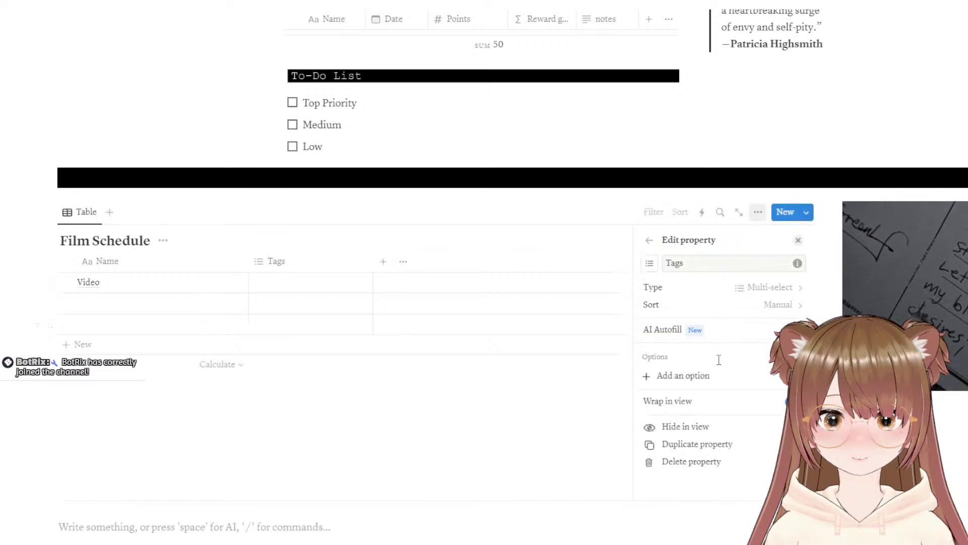
pyautogui.click(754, 286)
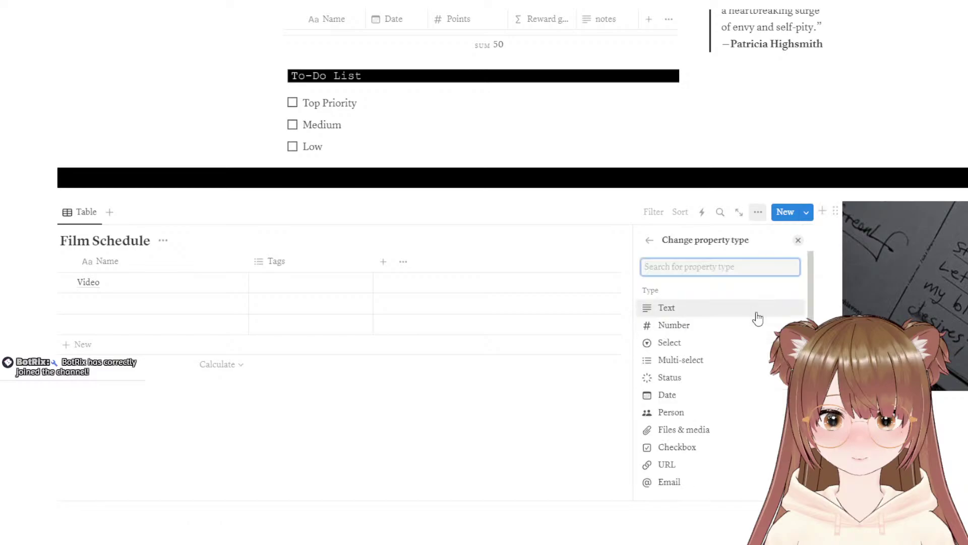
pyautogui.scroll(-3, 750, 349)
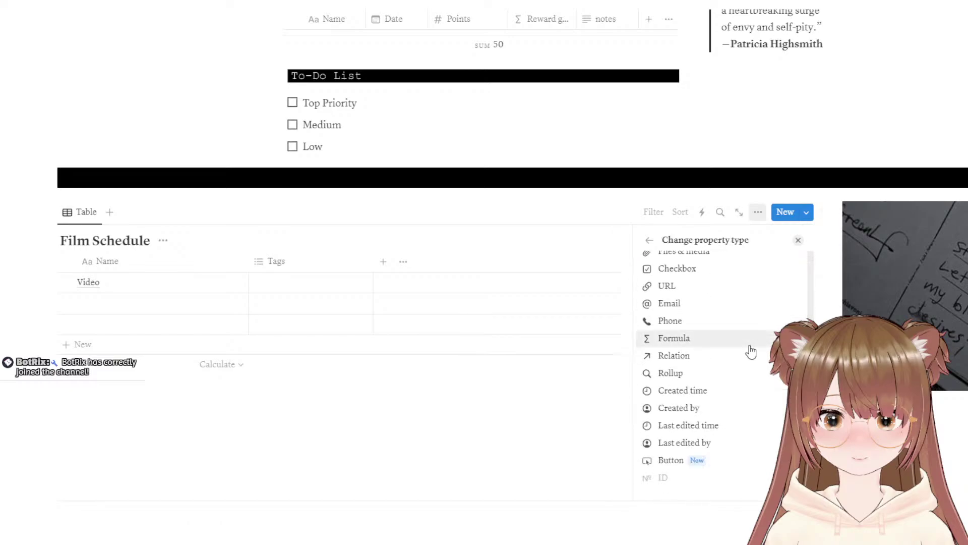
pyautogui.scroll(3, 750, 347)
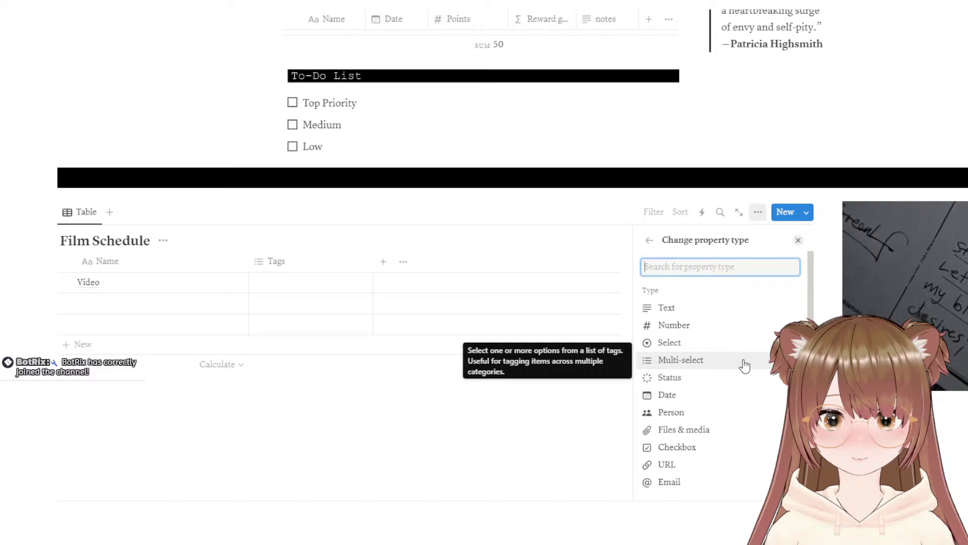
pyautogui.click(745, 365)
# Step: Create a "Youtube" tag and assign it to the Video entry in the Film Schedule table
pyautogui.click(328, 288)
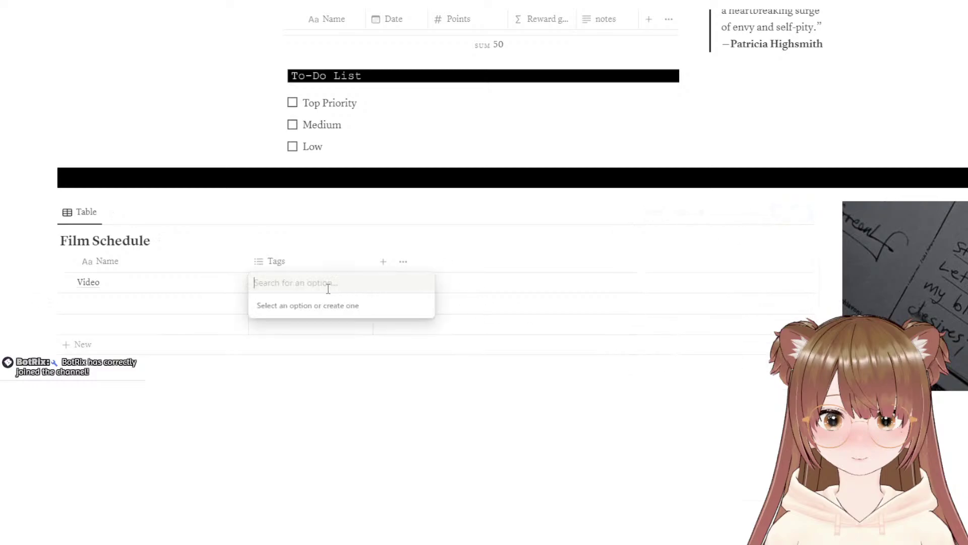
pyautogui.write('tgo')
pyautogui.press('BackSpace')
pyautogui.press('BackSpace')
pyautogui.press('BackSpace')
pyautogui.write('Yotube')
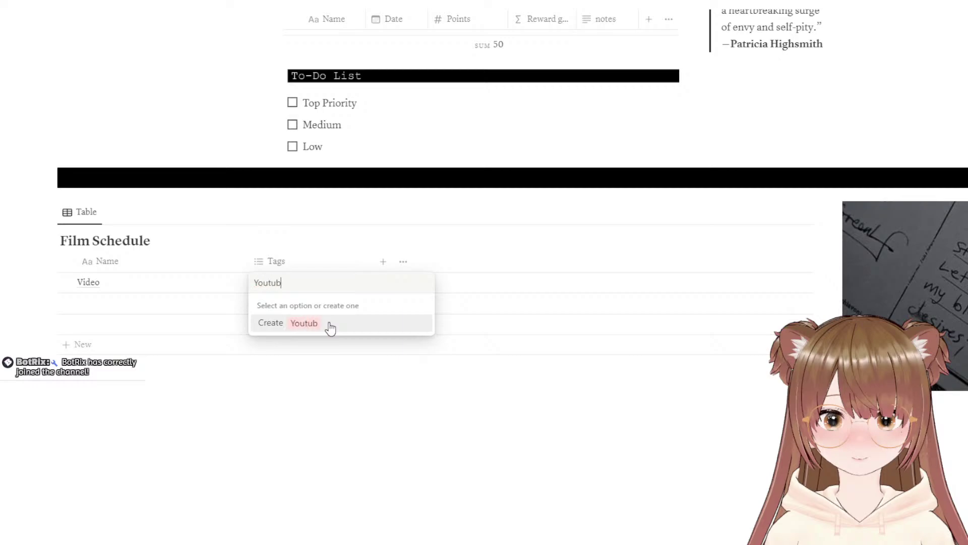
pyautogui.click(314, 326)
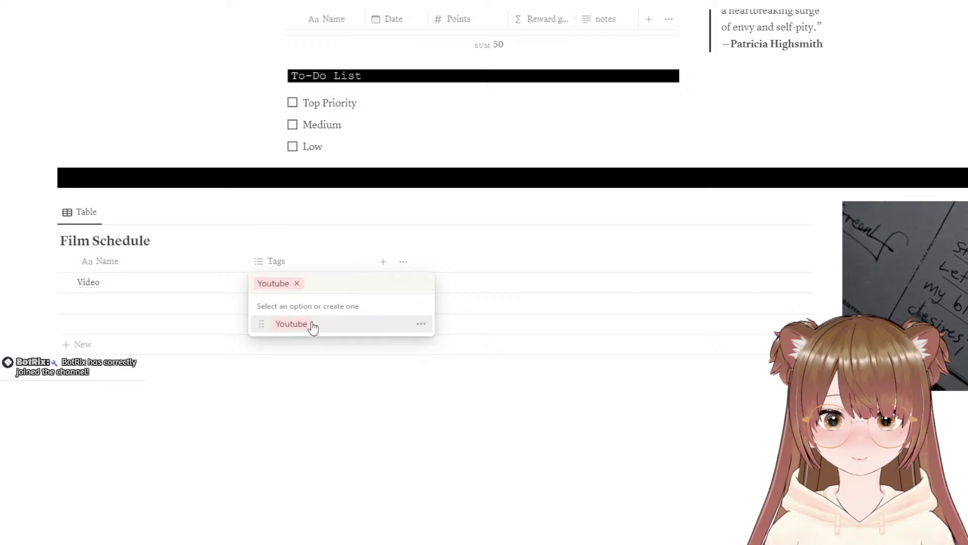
pyautogui.press('Escape')
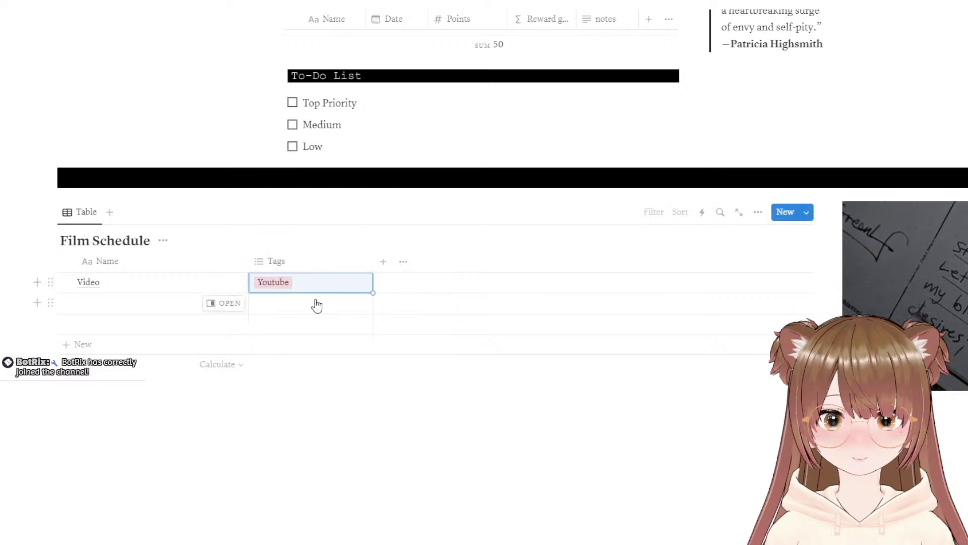
# Step: Create a "Tiktok" tag and assign it to the second row of the Film Schedule table
pyautogui.click(315, 303)
pyautogui.write('T')
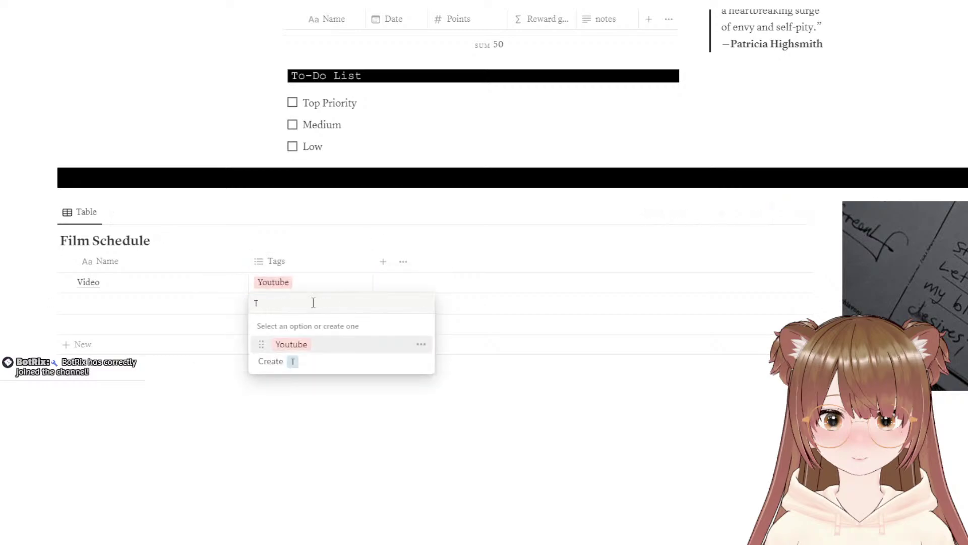
pyautogui.write('ik')
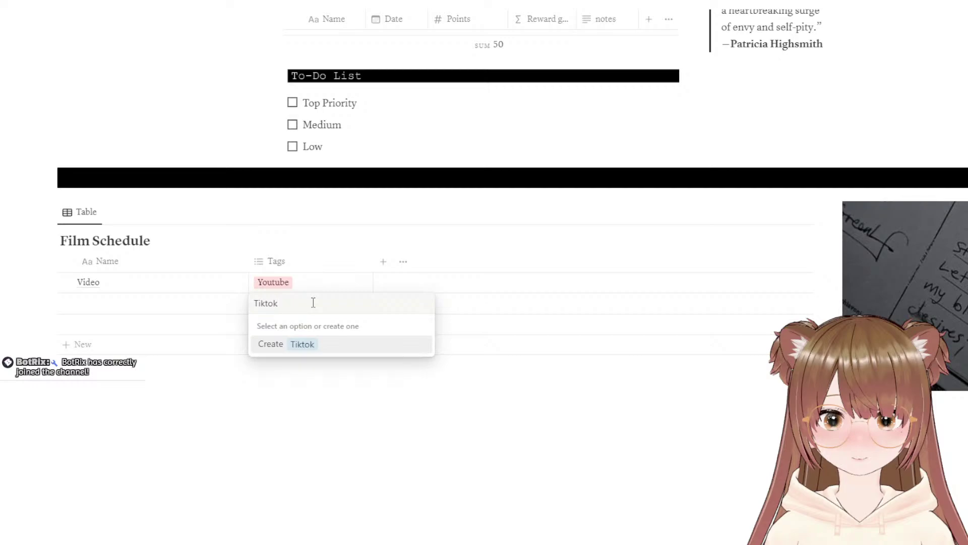
pyautogui.write('tok')
pyautogui.click(312, 348)
pyautogui.press('Escape')
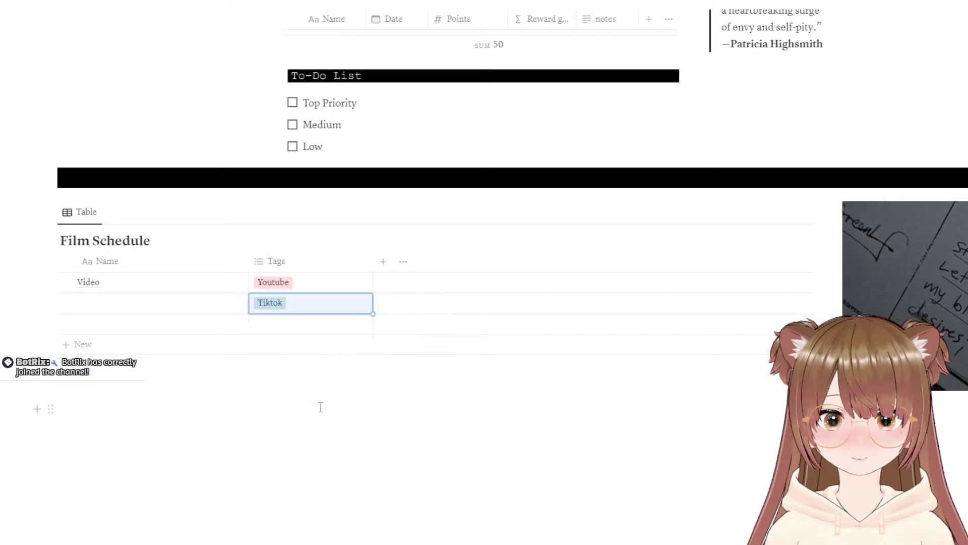
# Step: Create an "Instagram" tag and assign it to the third row of the Film Schedule table
pyautogui.click(289, 322)
pyautogui.write('Inst')
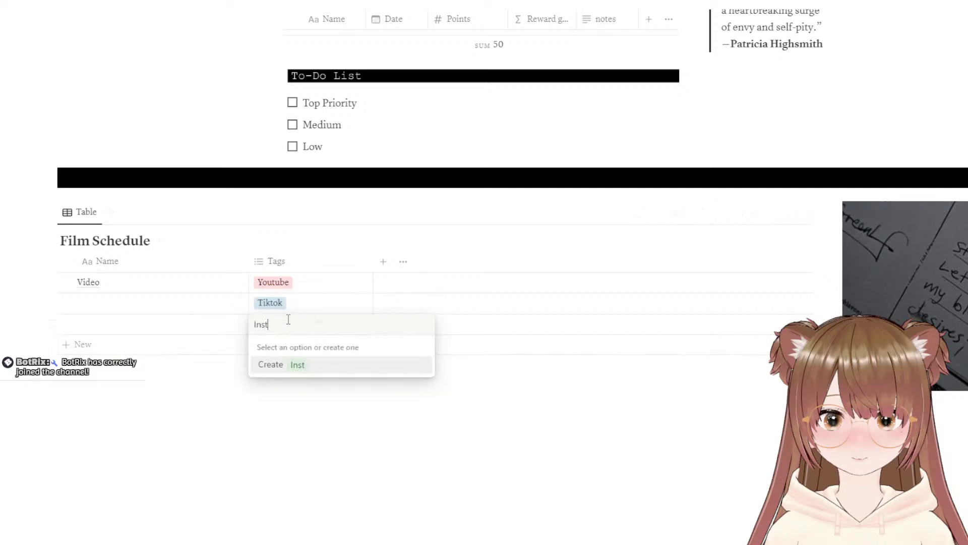
pyautogui.write('agram')
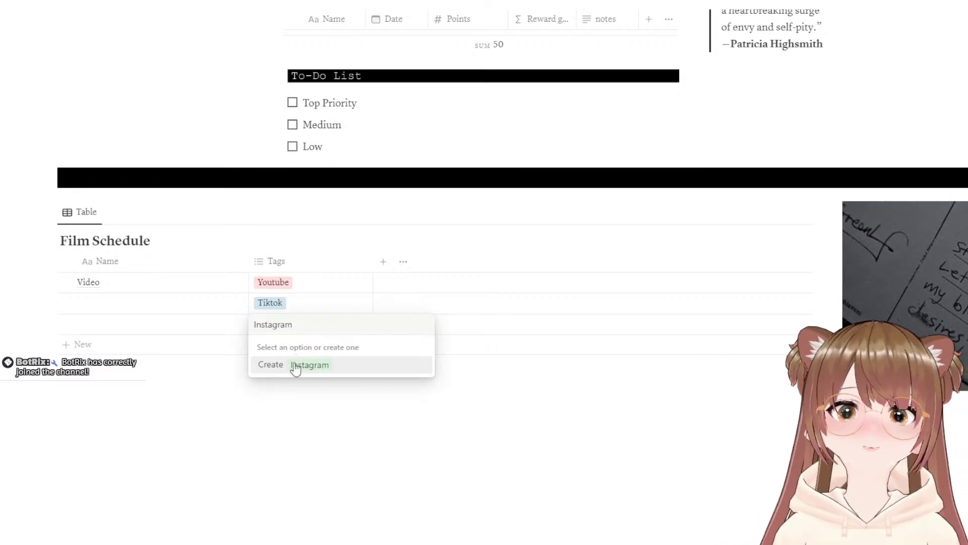
pyautogui.click(295, 370)
pyautogui.click(315, 458)
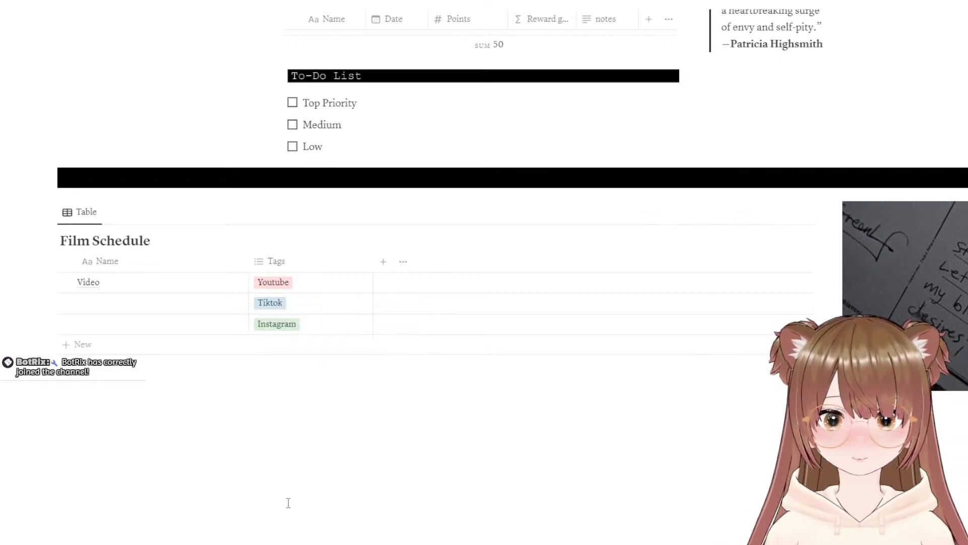
# Step: Widen the Tags column of the Film Schedule table until it reaches the table's outer edge
pyautogui.click(459, 286)
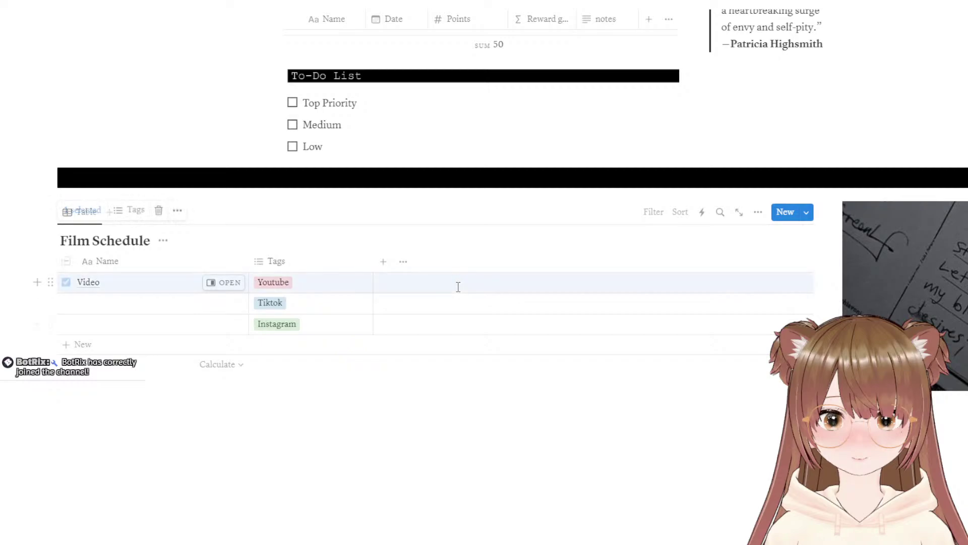
pyautogui.click(400, 404)
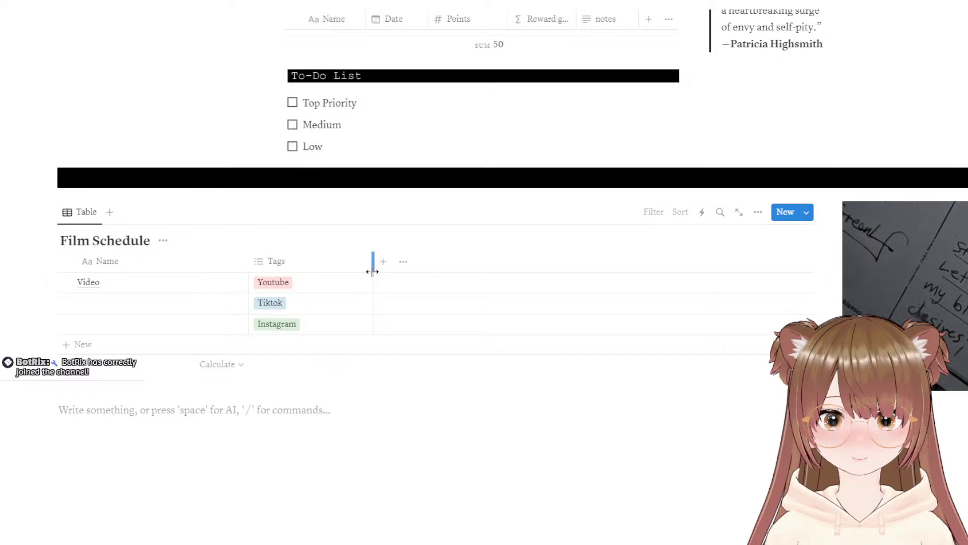
pyautogui.moveTo(372, 271); pyautogui.dragTo(393, 273)
pyautogui.click(424, 263)
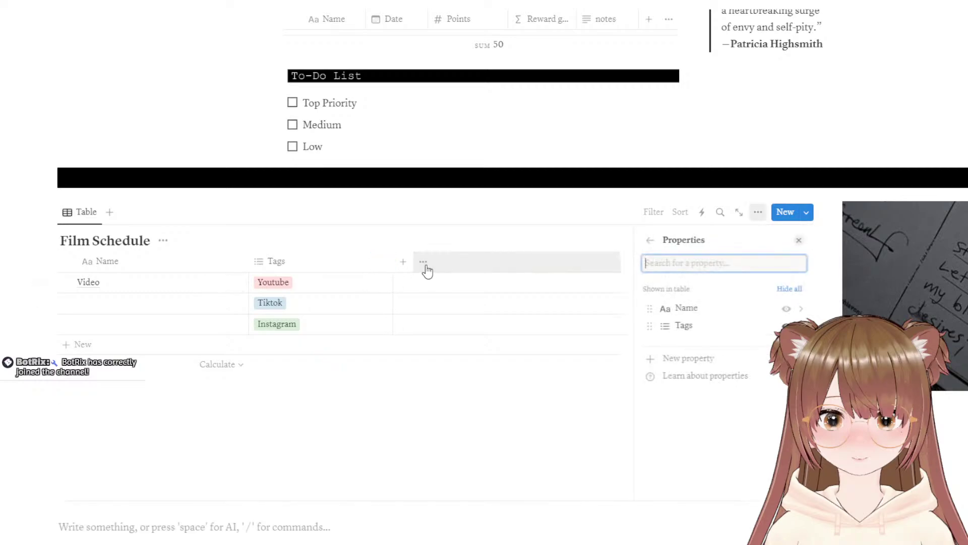
pyautogui.click(428, 270)
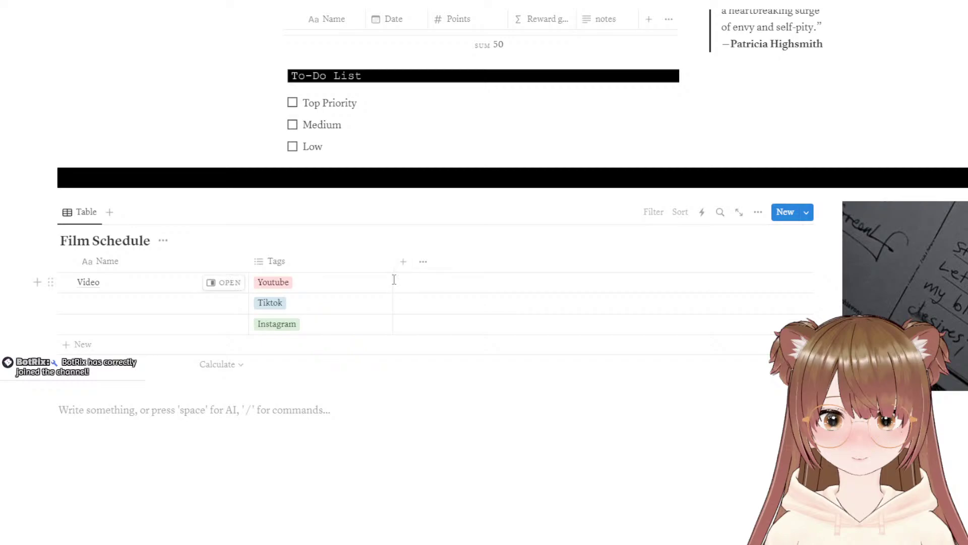
pyautogui.moveTo(397, 280); pyautogui.dragTo(394, 285)
pyautogui.click(378, 308)
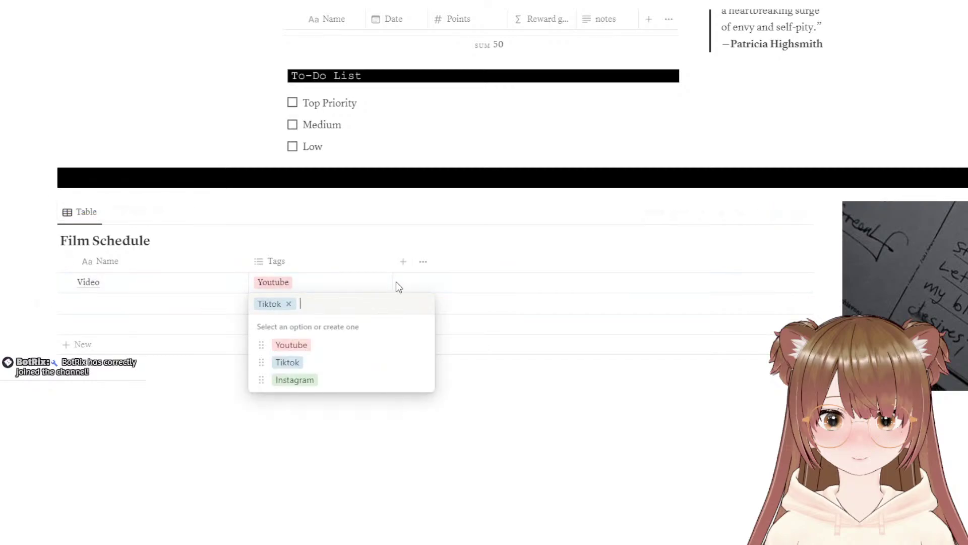
pyautogui.click(379, 473)
pyautogui.moveTo(393, 262); pyautogui.dragTo(812, 310)
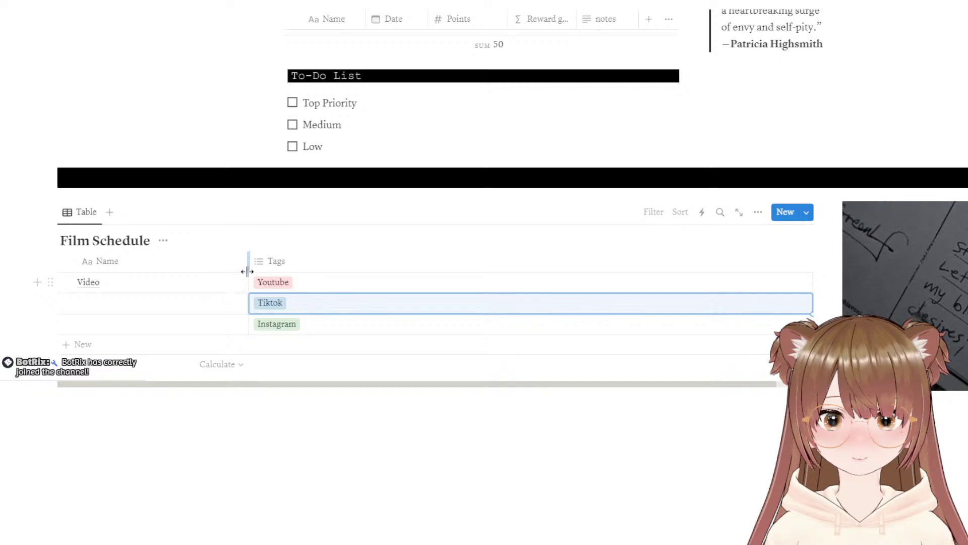
# Step: Widen the Name column of the Film Schedule table to about half of the visible table width
pyautogui.moveTo(249, 264); pyautogui.dragTo(427, 286)
pyautogui.click(387, 488)
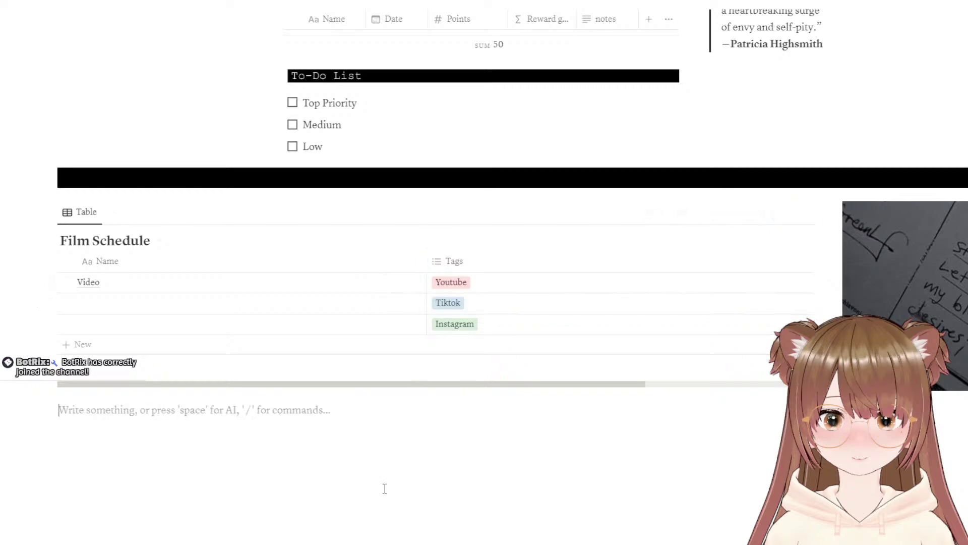
pyautogui.moveTo(560, 383); pyautogui.dragTo(515, 429)
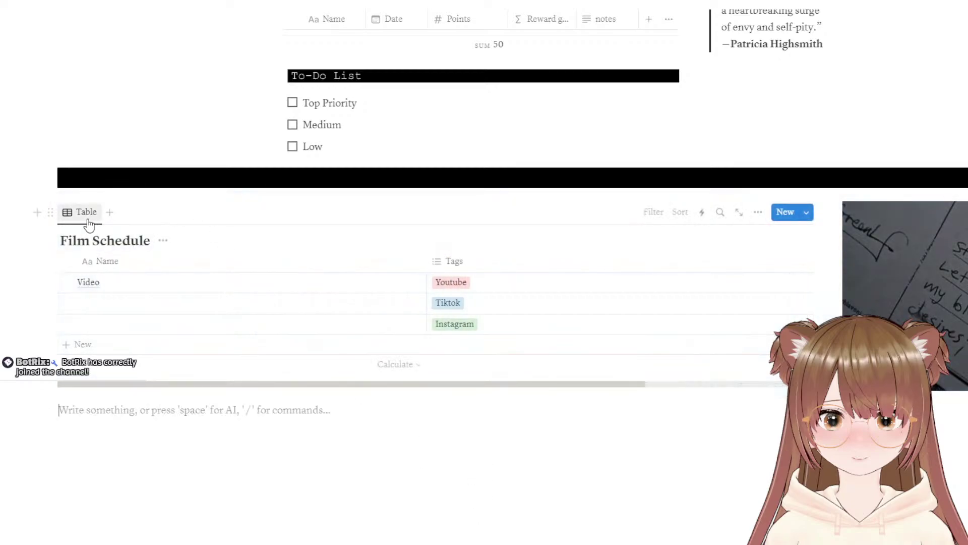
# Step: Change the Film Schedule table view's icon to the pencil
pyautogui.click(72, 212)
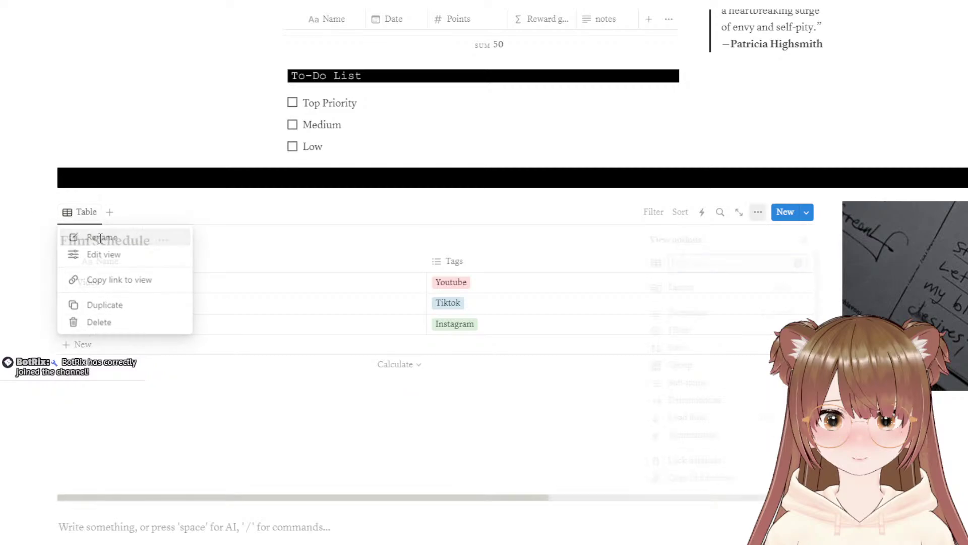
pyautogui.click(76, 239)
pyautogui.click(649, 269)
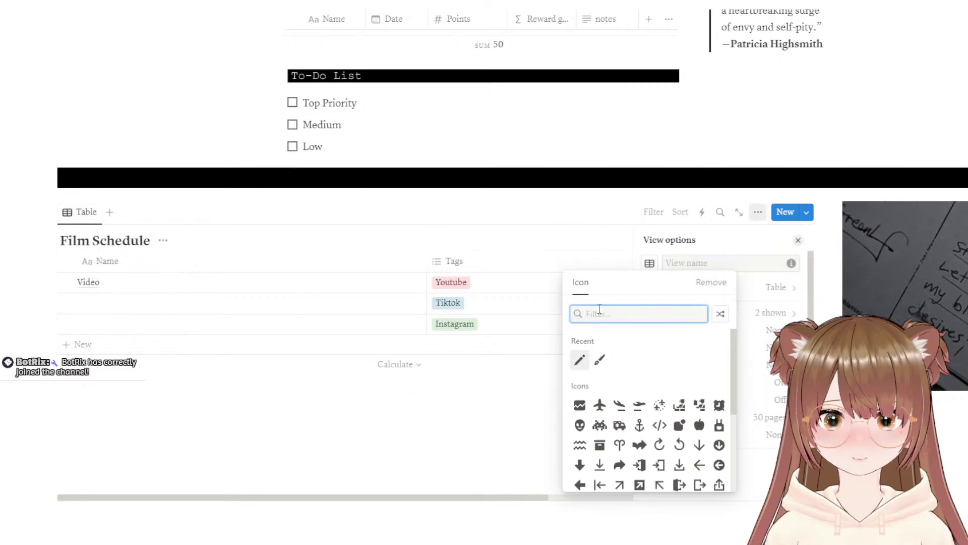
pyautogui.click(579, 362)
pyautogui.click(339, 530)
# Step: Review the dashboard layout from the Film Schedule table up to the page cover, including the Video entry's tag options
pyautogui.scroll(15, 416, 297)
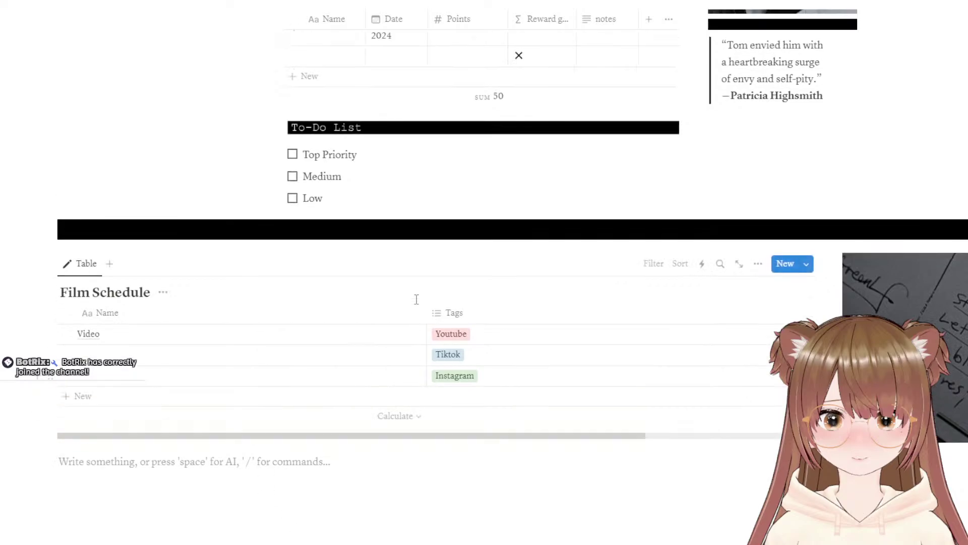
pyautogui.scroll(-18, 417, 294)
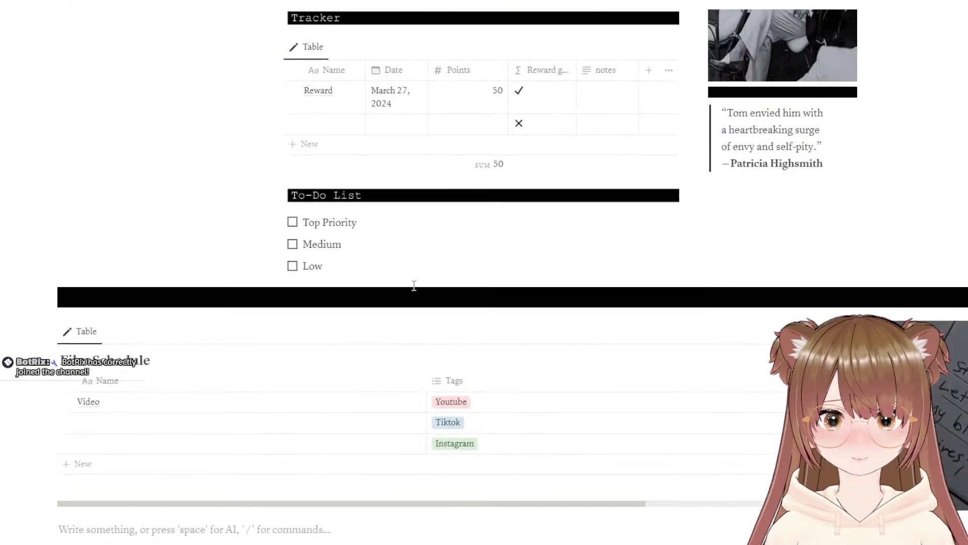
pyautogui.click(457, 401)
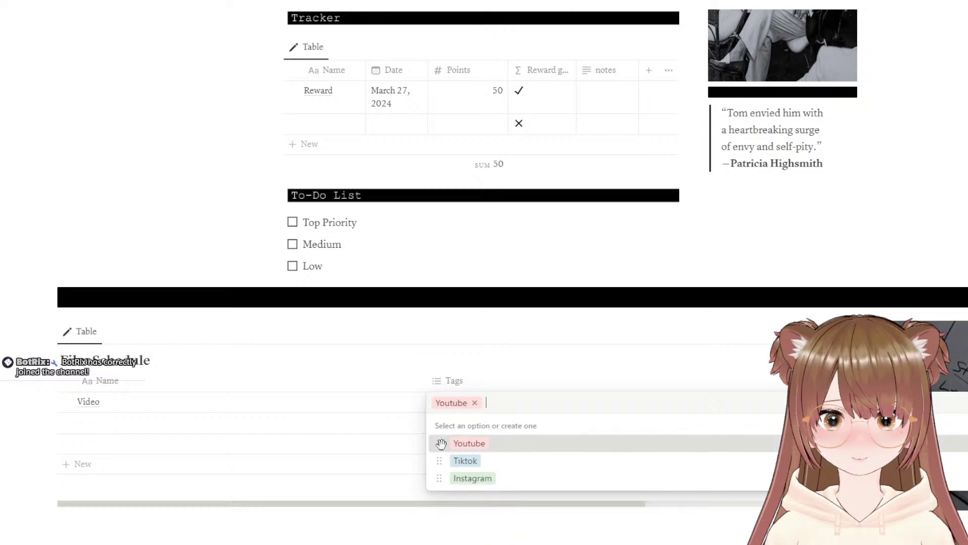
pyautogui.press('Escape')
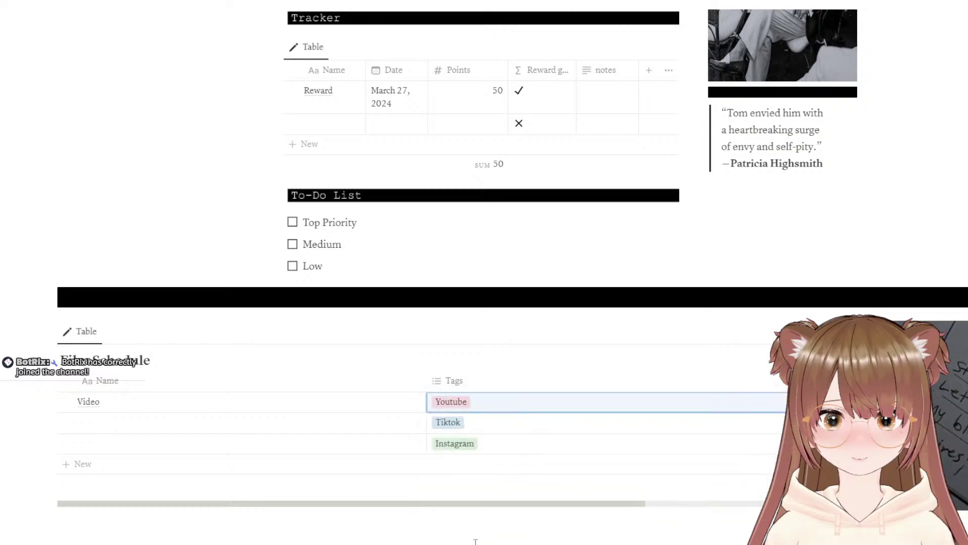
pyautogui.click(439, 514)
pyautogui.scroll(-3, 438, 509)
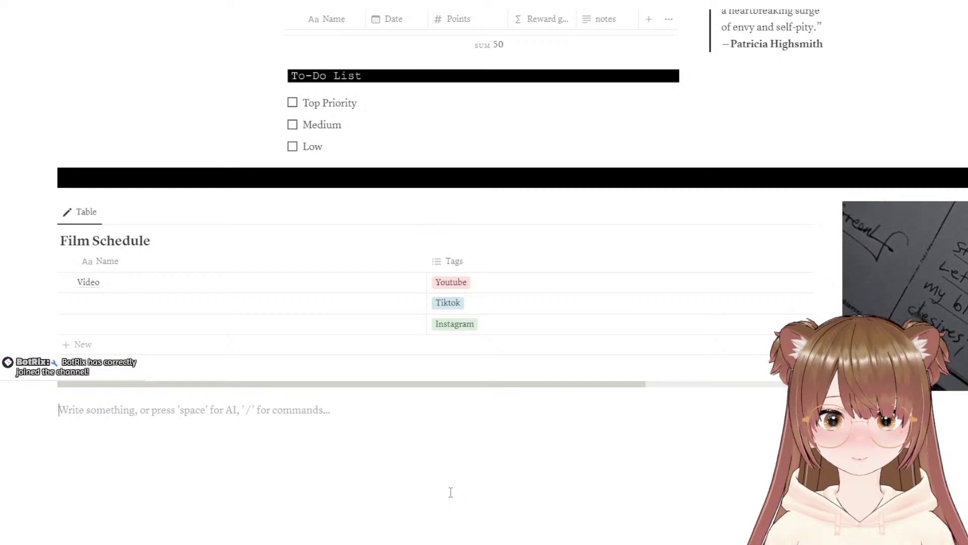
pyautogui.scroll(15, 703, 348)
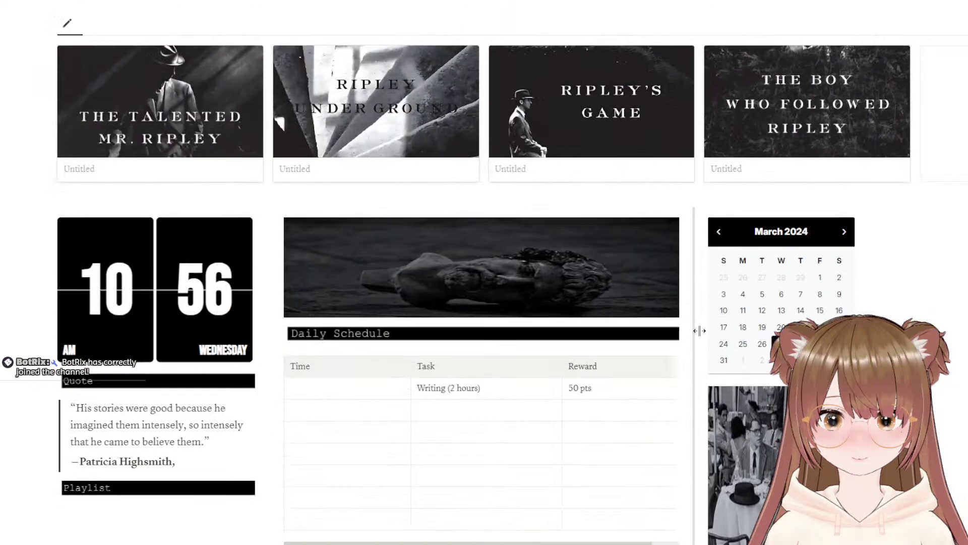
pyautogui.scroll(-11, 700, 330)
pyautogui.scroll(16, 480, 530)
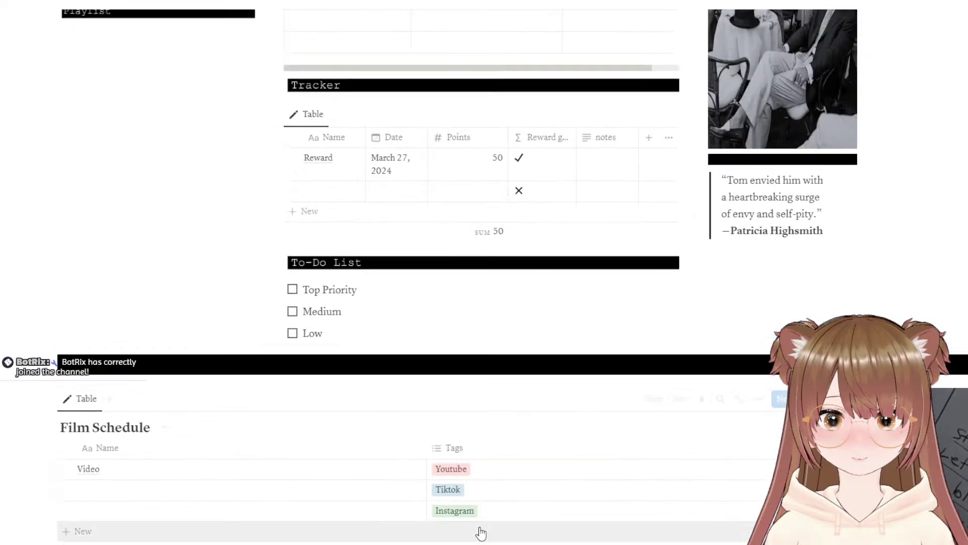
pyautogui.scroll(3, 480, 521)
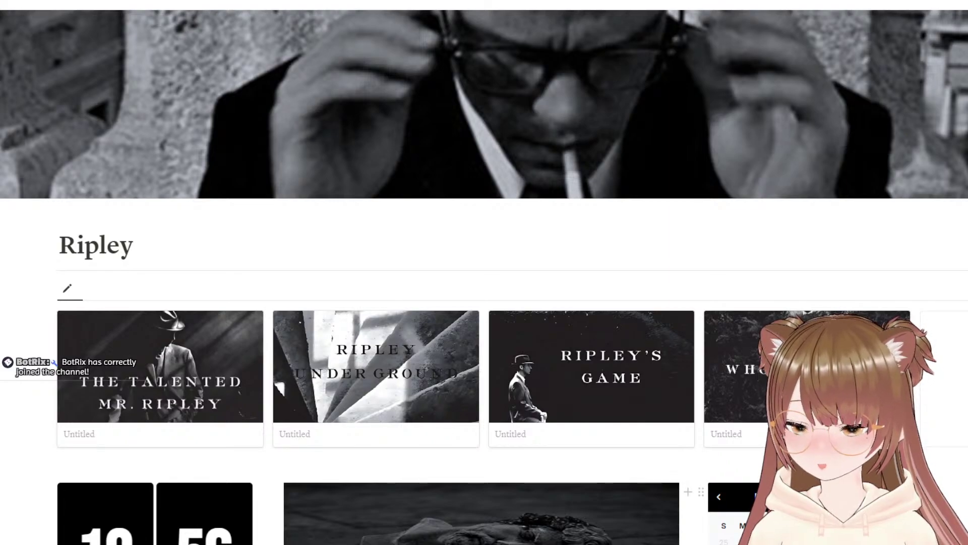
# Step: Title the gallery card with The Talented Mr. Ripley image "Daily Routine"
pyautogui.scroll(-1, 324, 383)
pyautogui.scroll(-3, 324, 383)
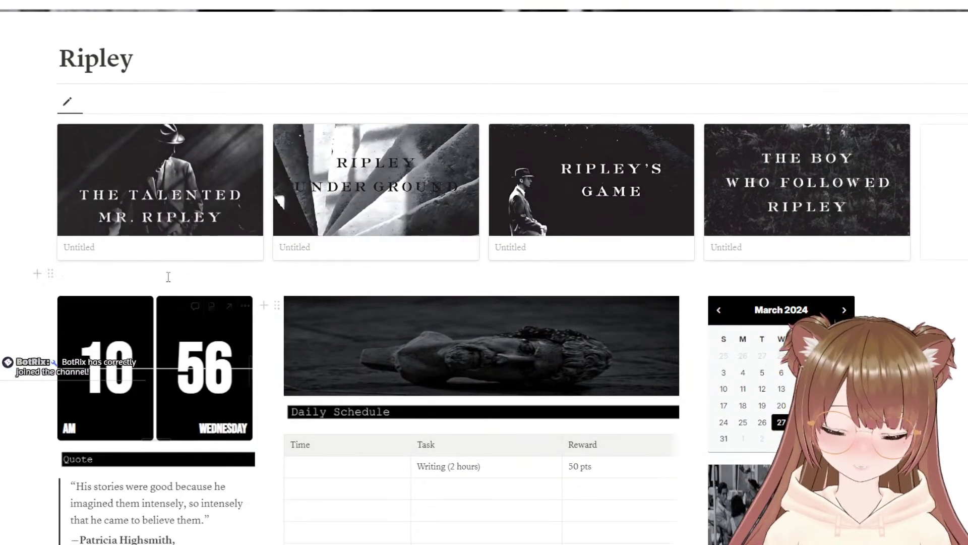
pyautogui.click(160, 253)
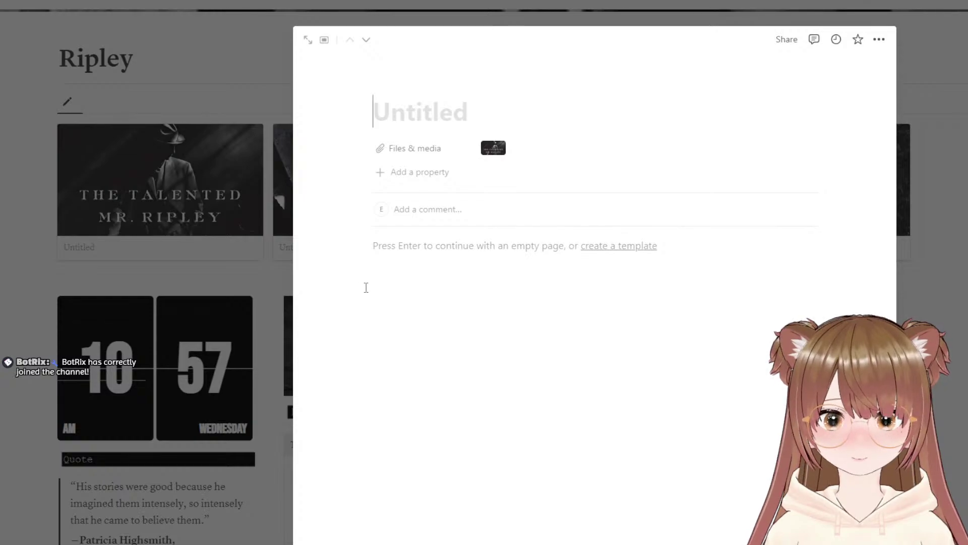
pyautogui.write('Daily ')
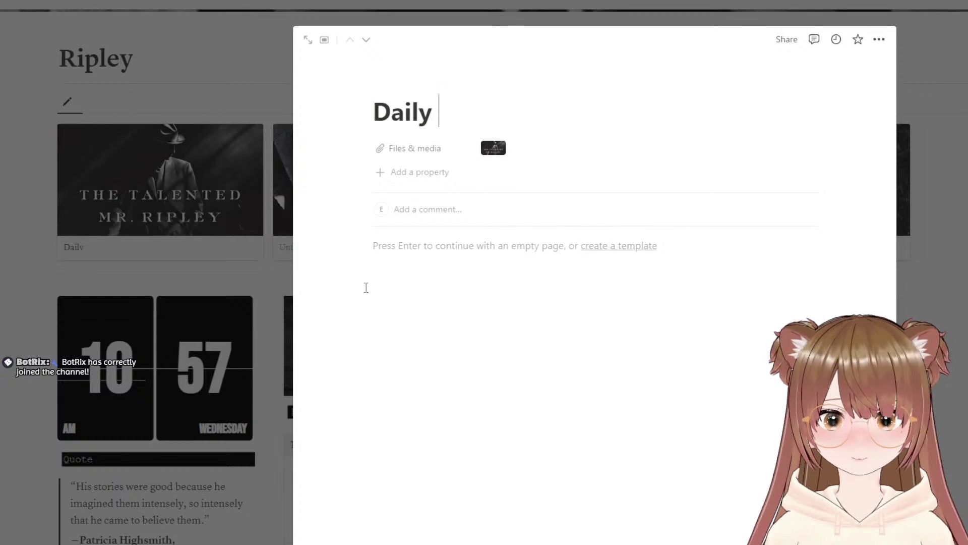
pyautogui.write('Rout')
pyautogui.press('BackSpace')
pyautogui.press('BackSpace')
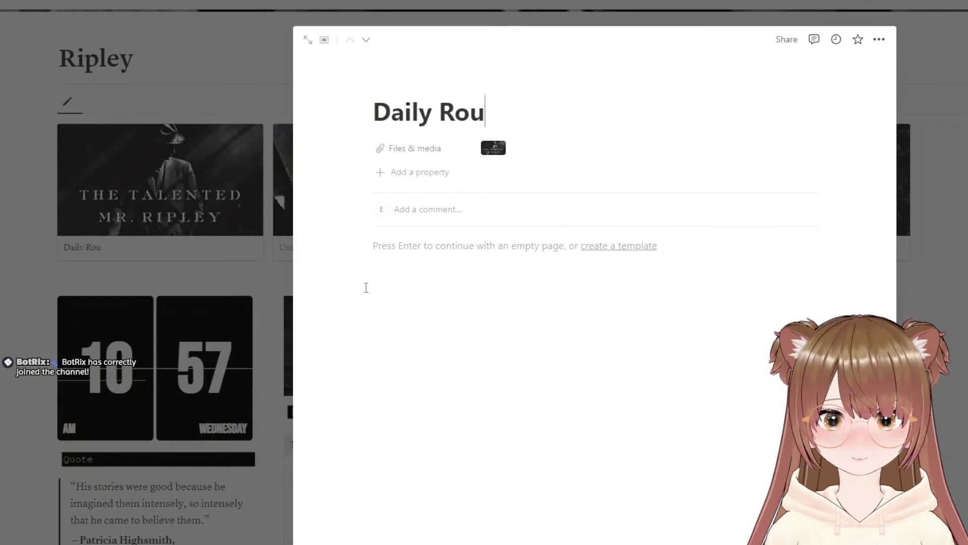
pyautogui.write('utine')
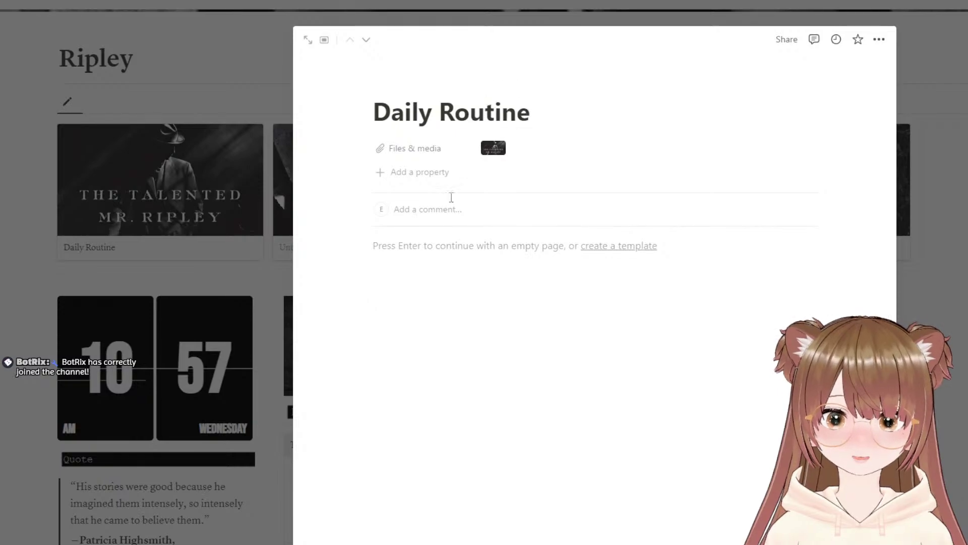
# Step: Set the Daily Routine page's font style to Serif and return to the dashboard
pyautogui.moveTo(374, 113); pyautogui.dragTo(540, 116)
pyautogui.click(879, 39)
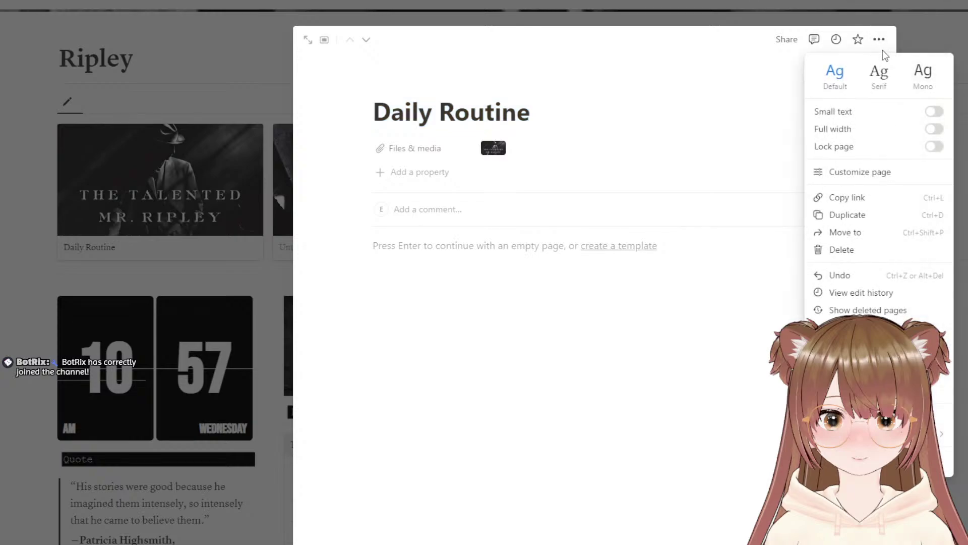
pyautogui.click(860, 81)
pyautogui.press('Escape')
pyautogui.press('Escape')
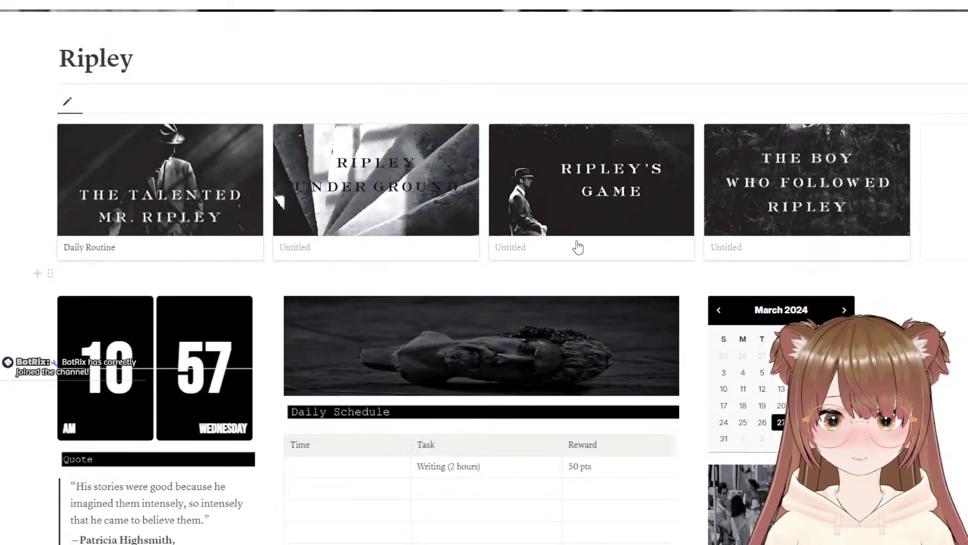
# Step: Title the gallery card with the Ripley Under Ground image "Journal" and set its page font to Serif
pyautogui.click(393, 252)
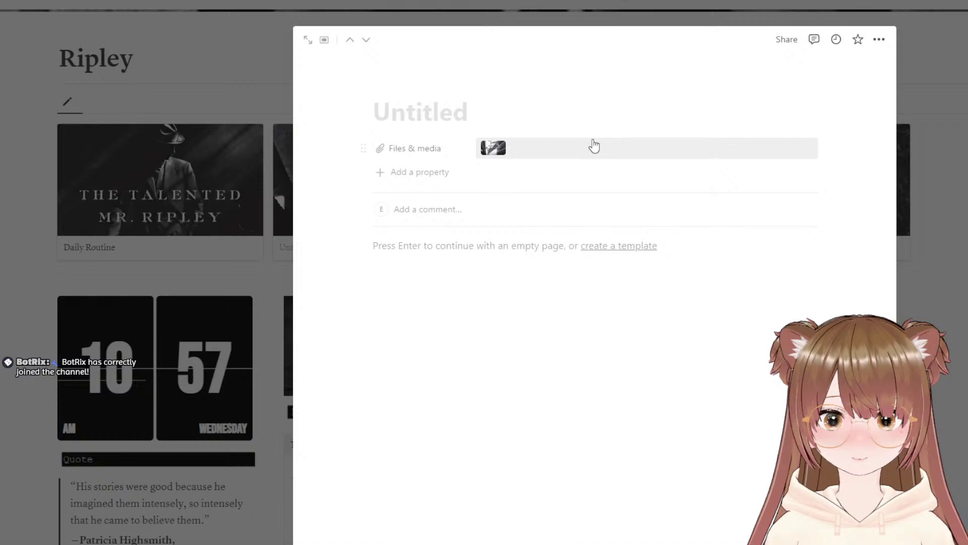
pyautogui.write('Journal')
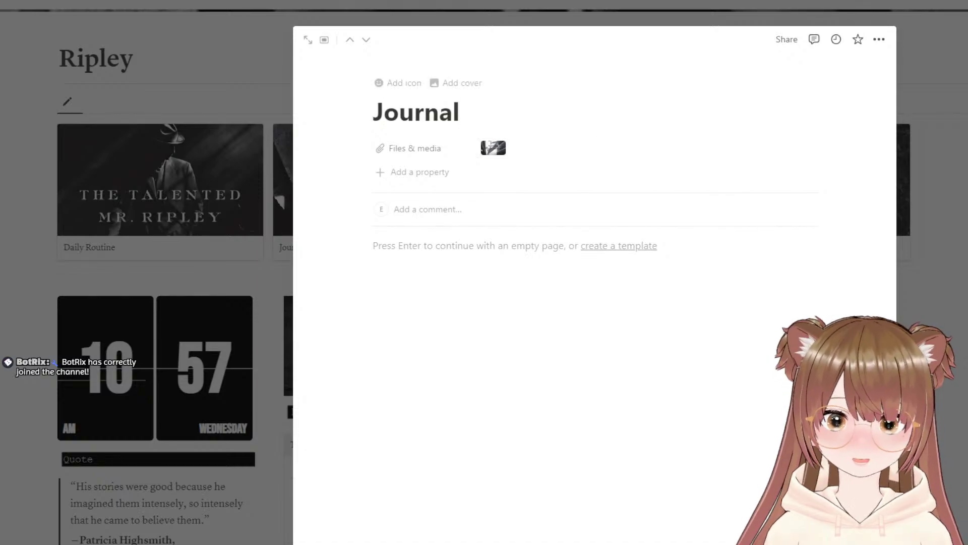
pyautogui.click(879, 40)
pyautogui.click(878, 78)
pyautogui.press('Escape')
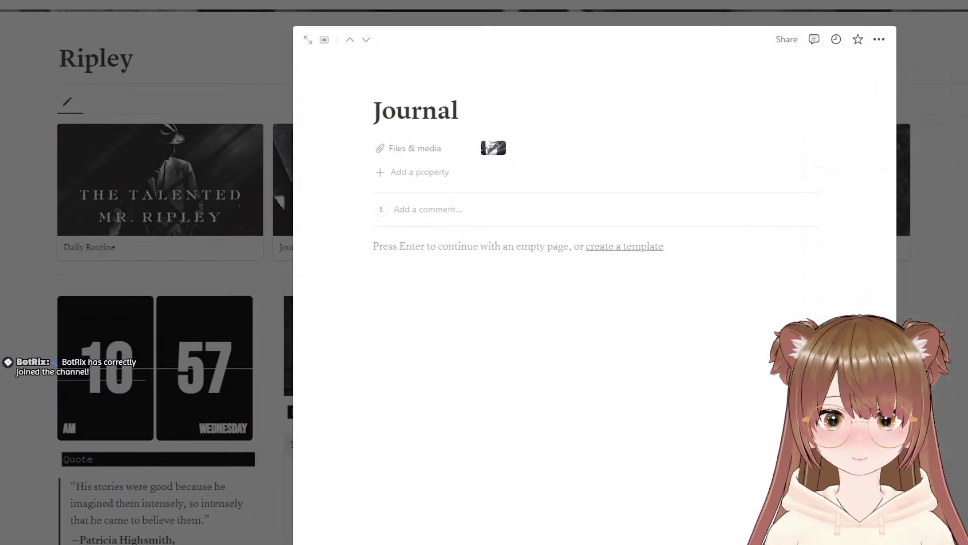
pyautogui.press('Escape')
# Step: Title the gallery card with the Ripley's Game image "Daily Writing"
pyautogui.click(558, 252)
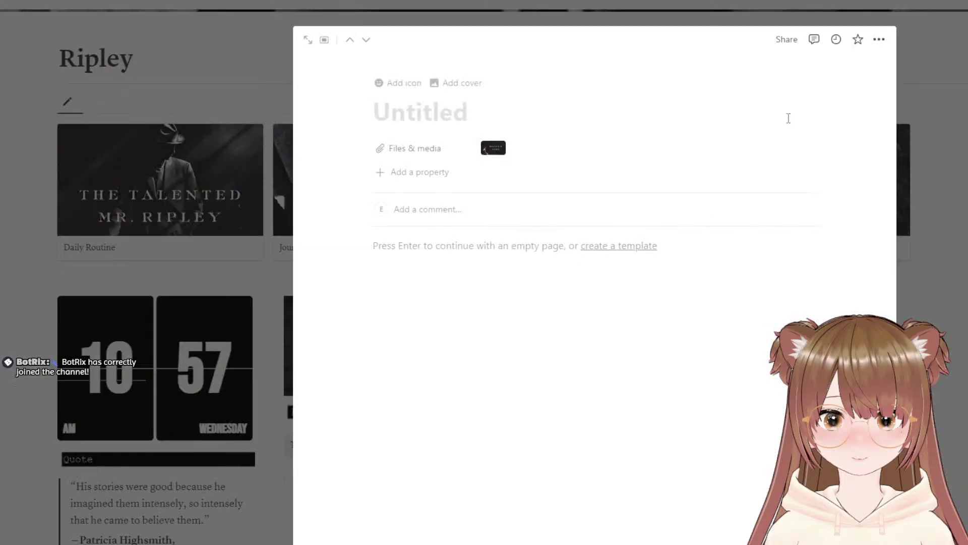
pyautogui.write('Writing')
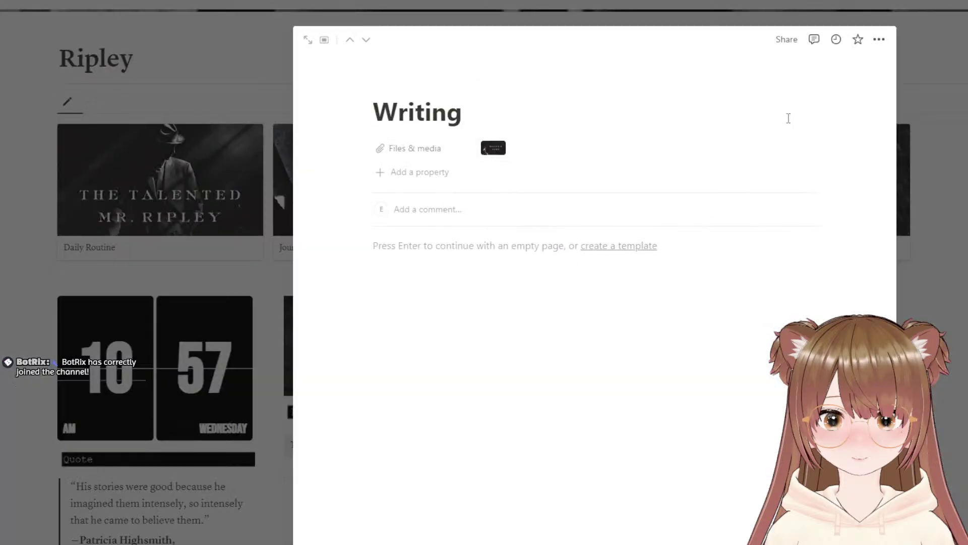
pyautogui.press('BackSpace')
pyautogui.press('BackSpace')
pyautogui.press('BackSpace')
pyautogui.press('BackSpace')
pyautogui.press('BackSpace')
pyautogui.press('BackSpace')
pyautogui.press('BackSpace')
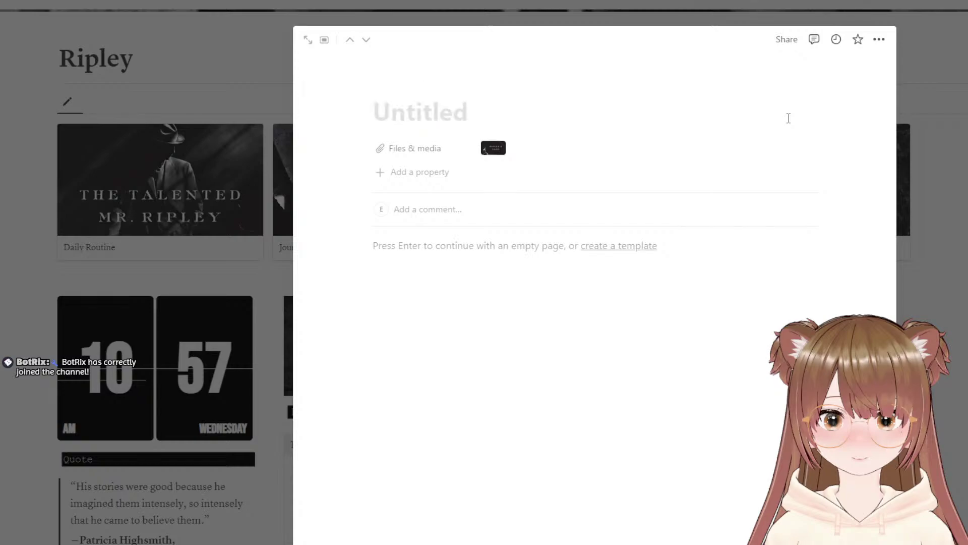
pyautogui.write('Daily Wri')
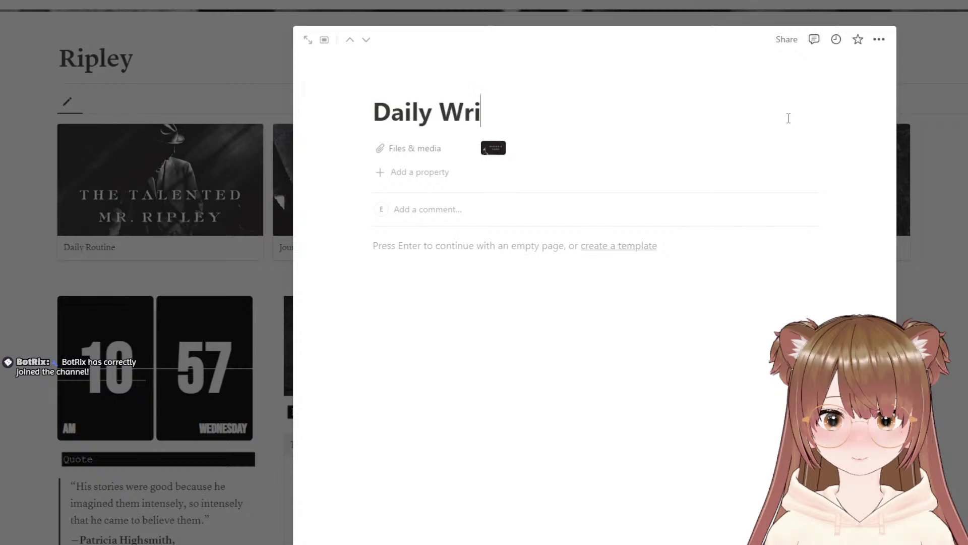
pyautogui.write('ting')
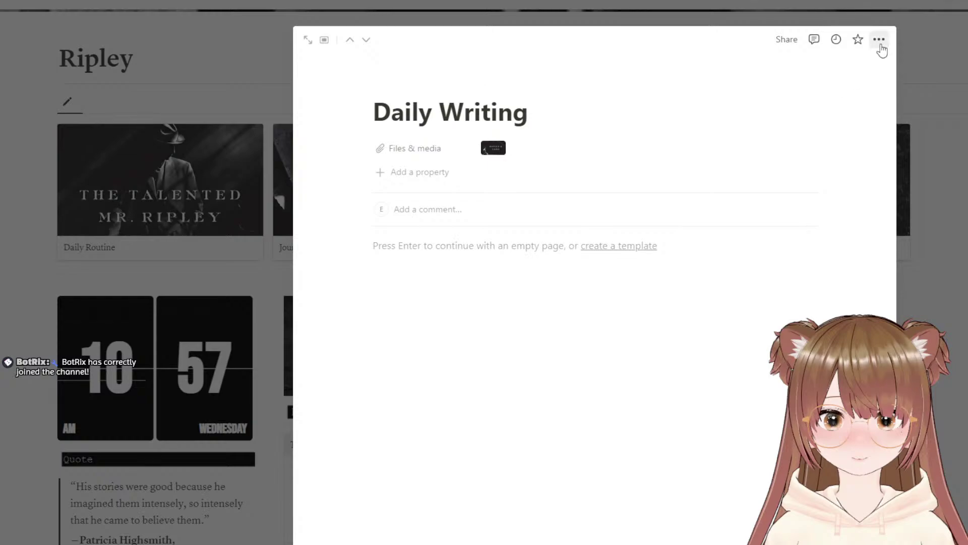
# Step: Set the Daily Writing page's font style to Serif and return to the dashboard
pyautogui.click(879, 39)
pyautogui.click(878, 71)
pyautogui.press('Escape')
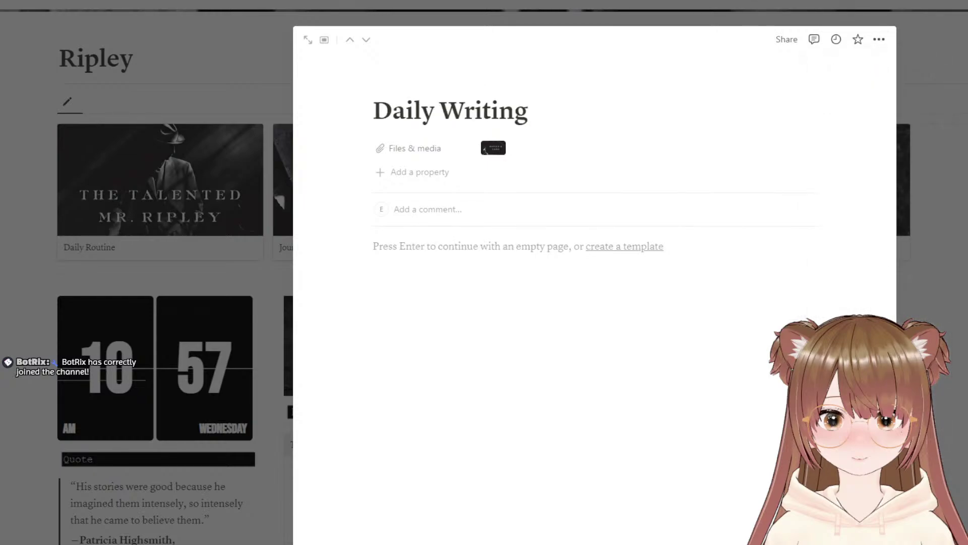
pyautogui.press('Escape')
# Step: Title the gallery card with The Boy Who Followed Ripley image "Hobbies" and set its page font to Serif
pyautogui.click(828, 247)
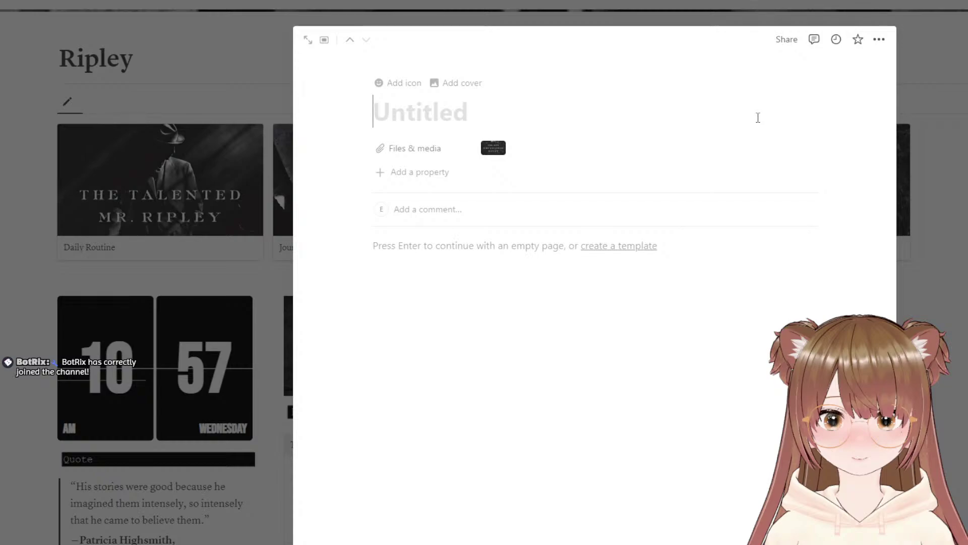
pyautogui.write('Ho')
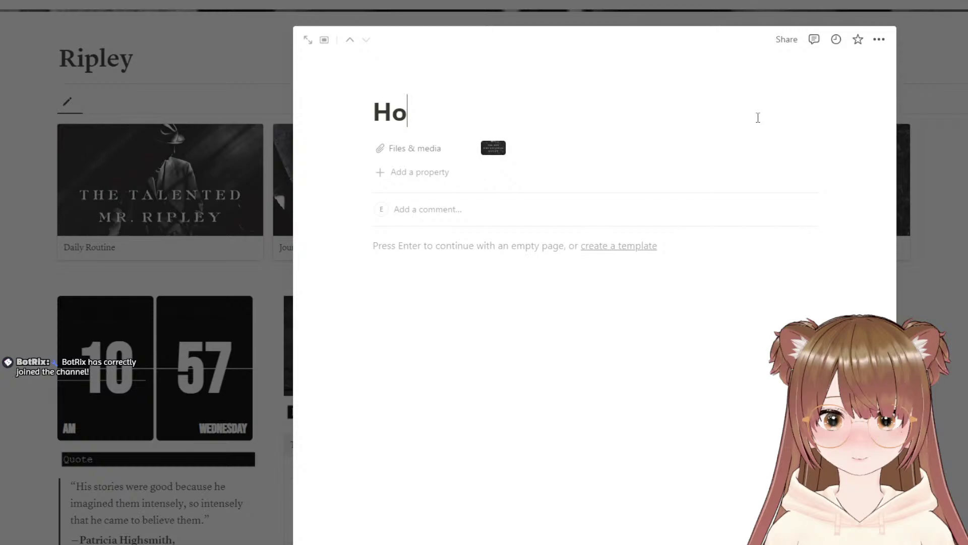
pyautogui.write('bbies')
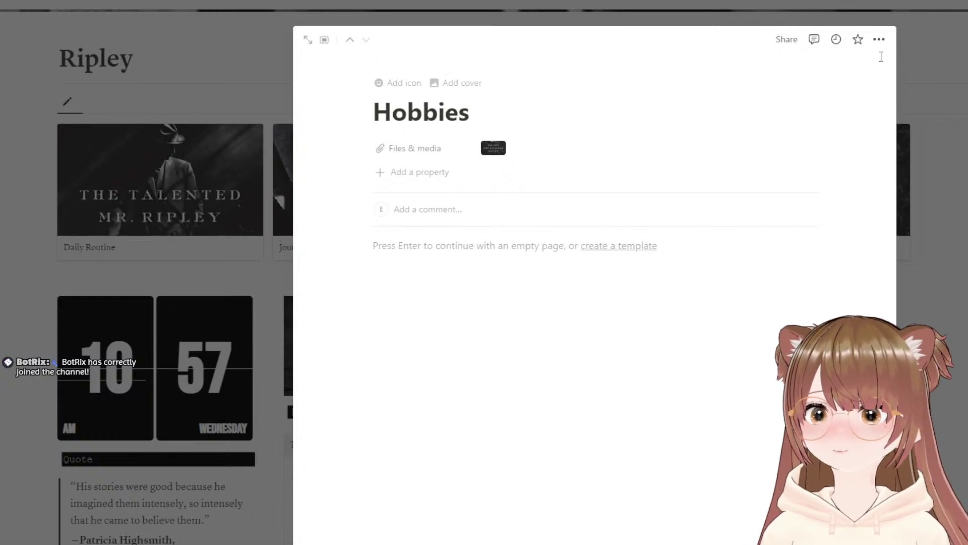
pyautogui.click(879, 39)
pyautogui.click(877, 76)
pyautogui.press('Escape')
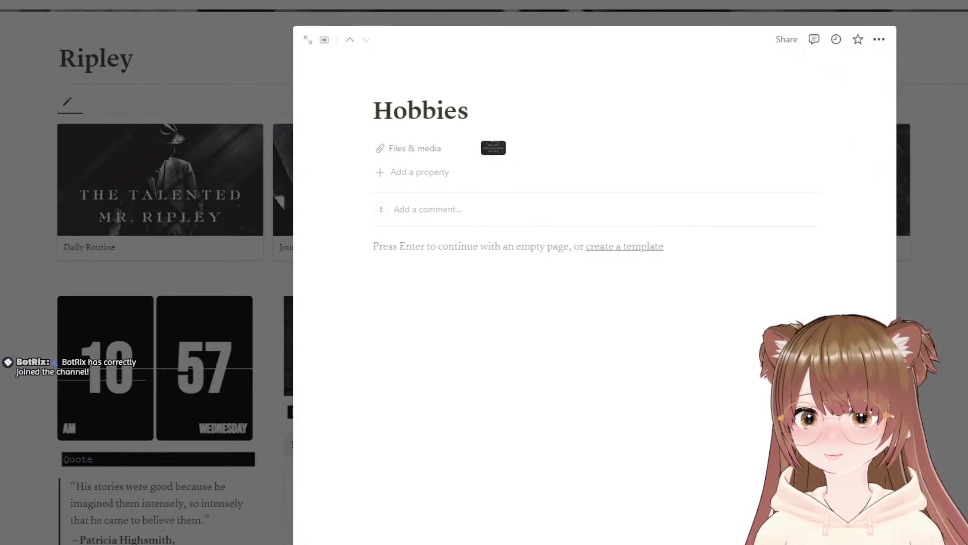
pyautogui.press('Escape')
# Step: Rename the Hobbies gallery card to "School" and return to the dashboard
pyautogui.click(787, 253)
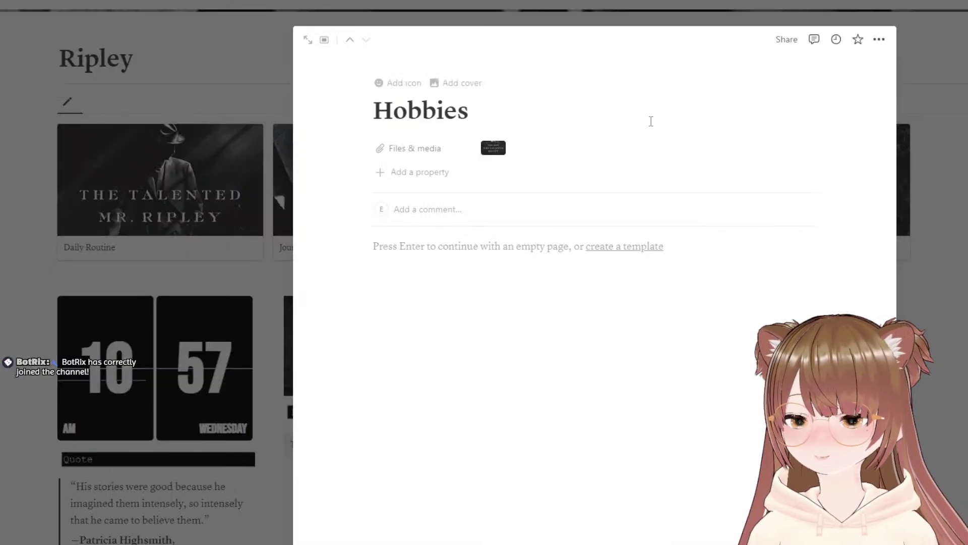
pyautogui.press('BackSpace')
pyautogui.press('BackSpace')
pyautogui.press('BackSpace')
pyautogui.press('BackSpace')
pyautogui.press('BackSpace')
pyautogui.press('BackSpace')
pyautogui.press('BackSpace')
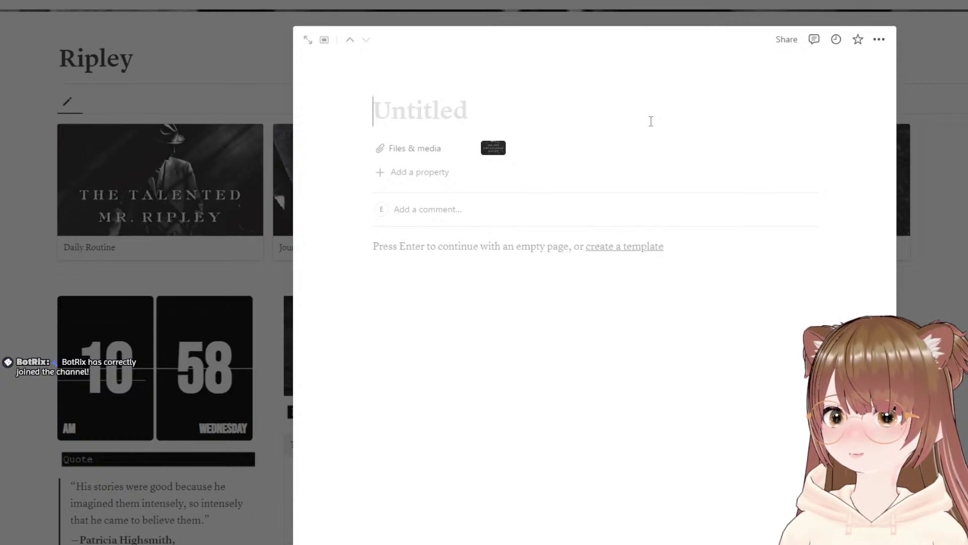
pyautogui.write('Sch')
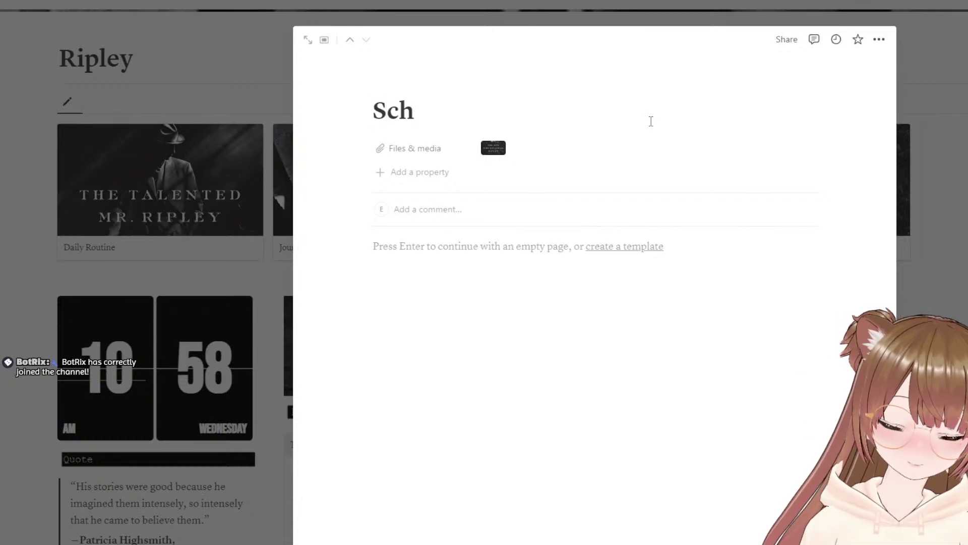
pyautogui.write('ool')
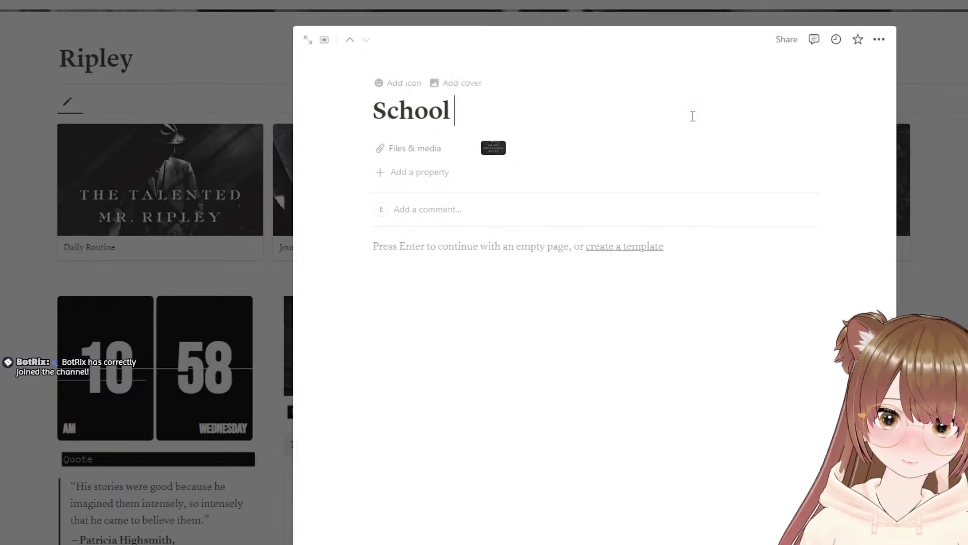
pyautogui.press('Escape')
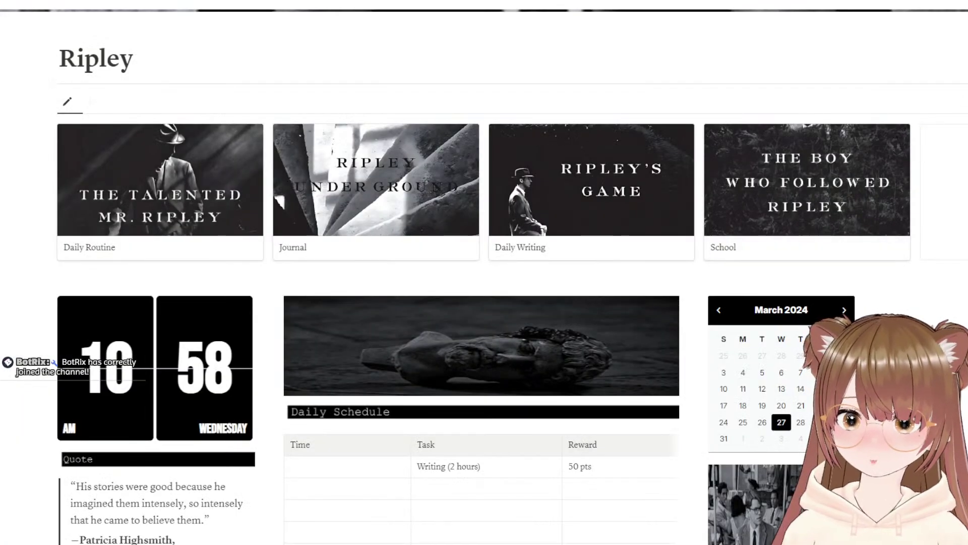
# Step: Rename the gallery card with The Boy Who Followed Ripley image to "Academics" and return to the dashboard
pyautogui.click(811, 256)
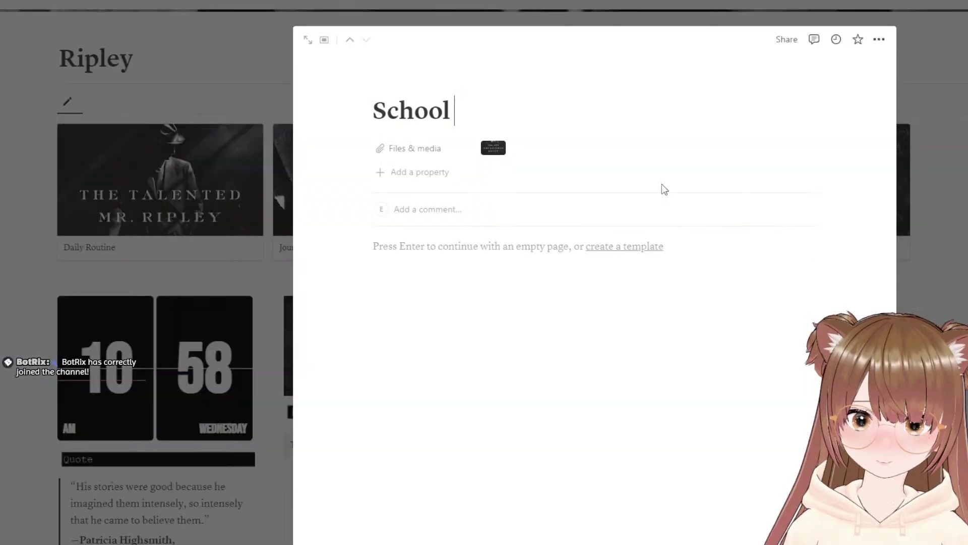
pyautogui.press('BackSpace')
pyautogui.press('BackSpace')
pyautogui.press('BackSpace')
pyautogui.press('BackSpace')
pyautogui.press('BackSpace')
pyautogui.press('BackSpace')
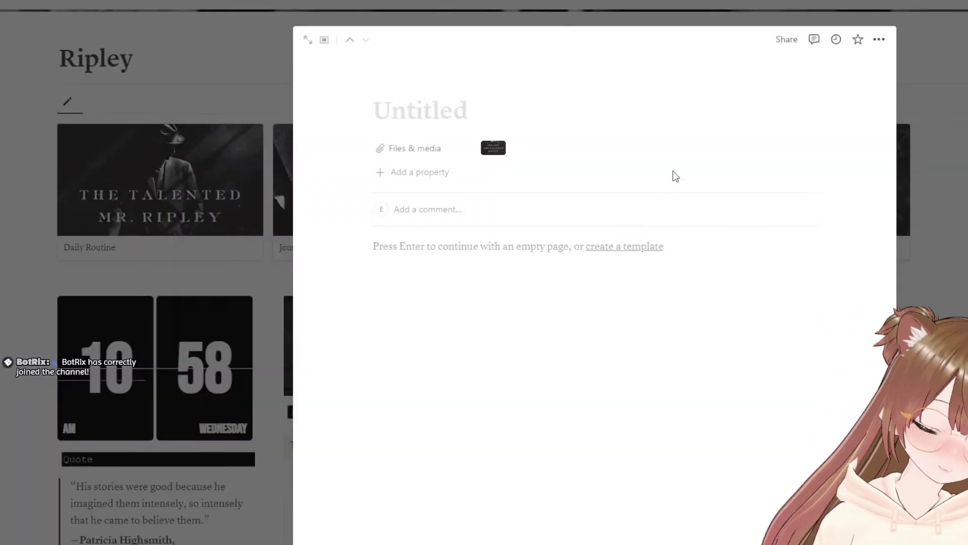
pyautogui.write('Acade')
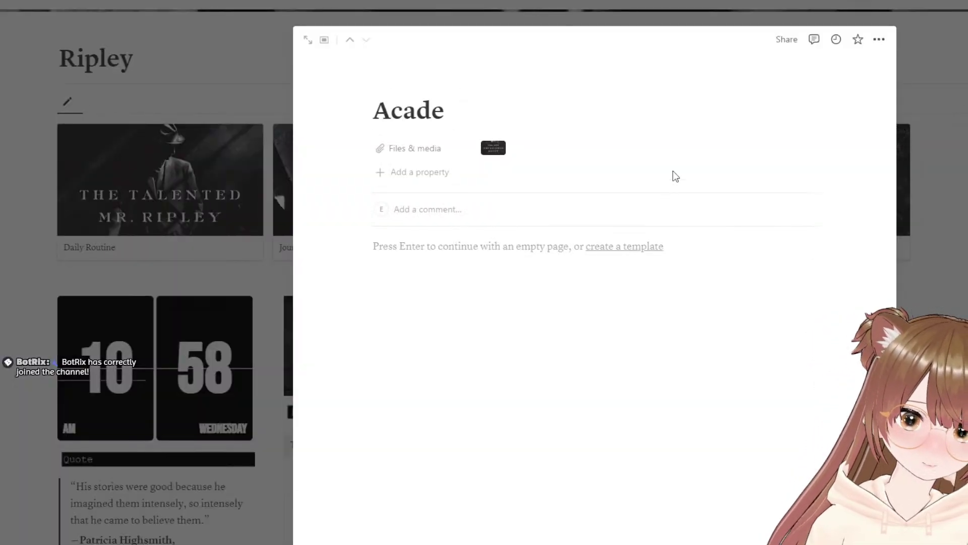
pyautogui.write('mic')
pyautogui.press('BackSpace')
pyautogui.write('ics')
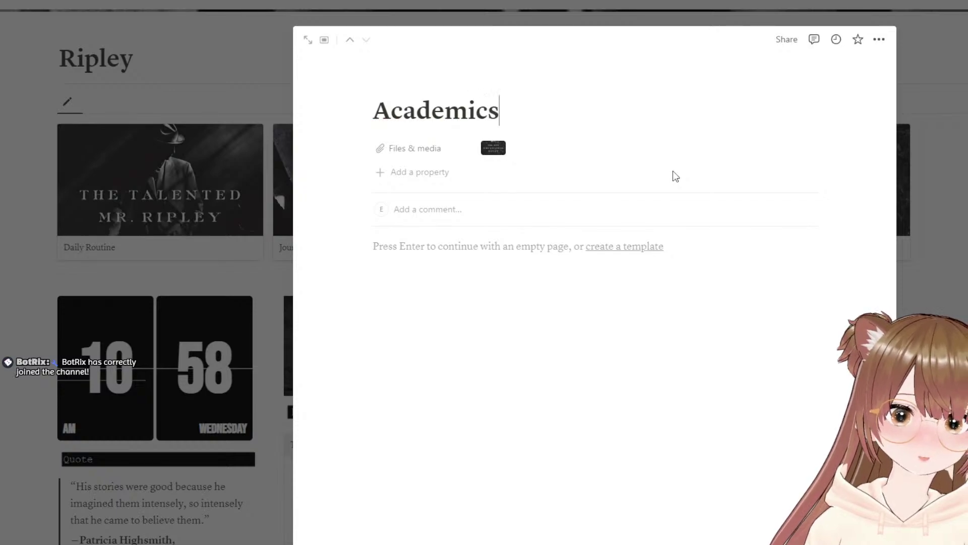
pyautogui.press('Return')
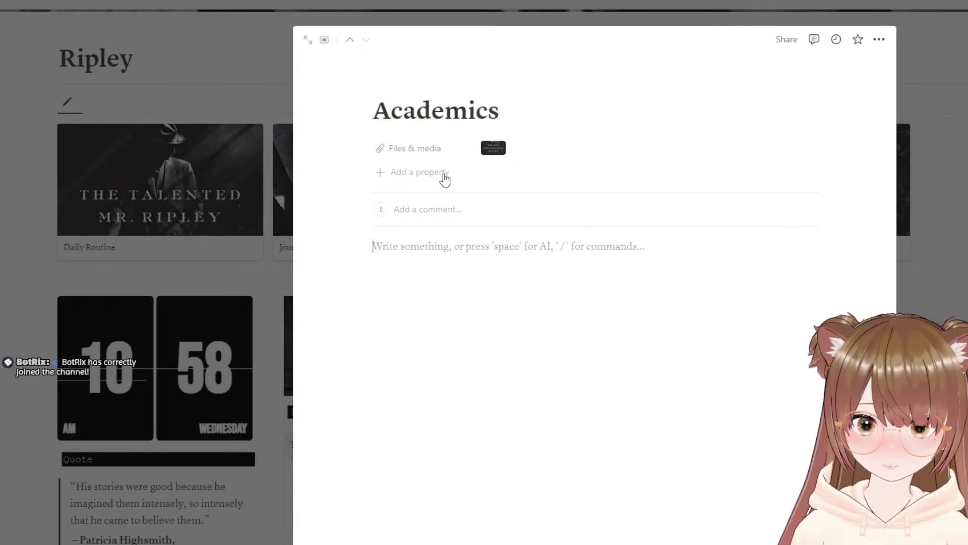
pyautogui.click(952, 106)
# Step: Review the dashboard layout from the page cover and gallery cards down to the Film Schedule table and back up
pyautogui.scroll(-3, 484, 273)
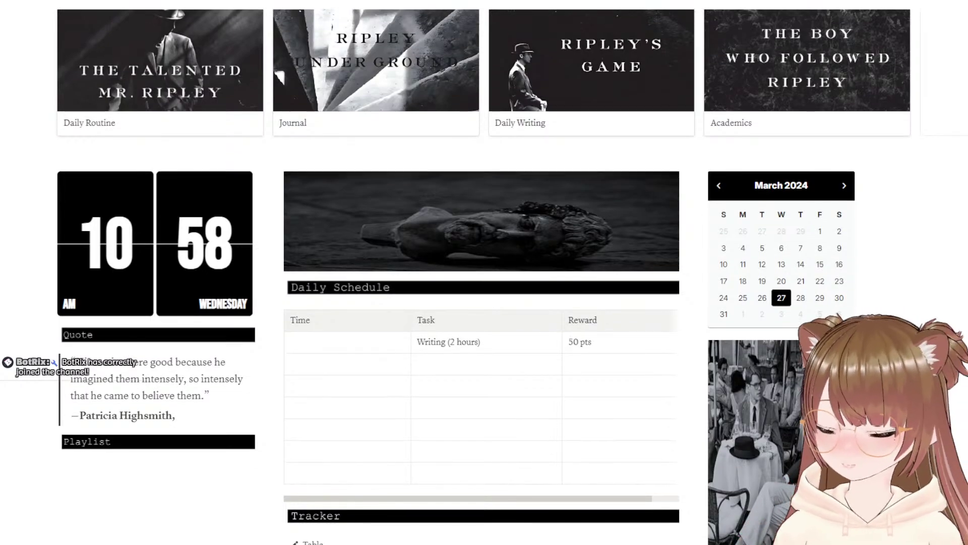
pyautogui.scroll(-8, 484, 272)
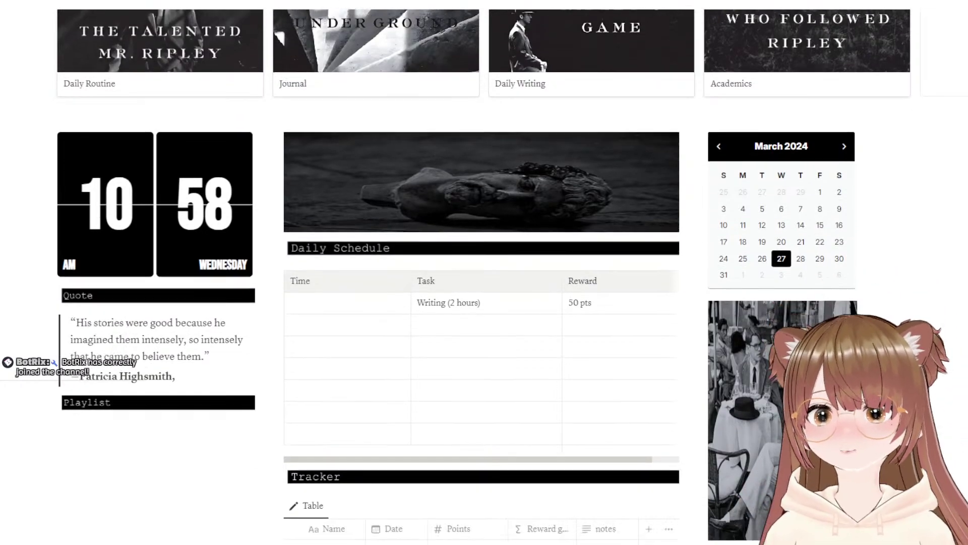
pyautogui.scroll(14, 484, 272)
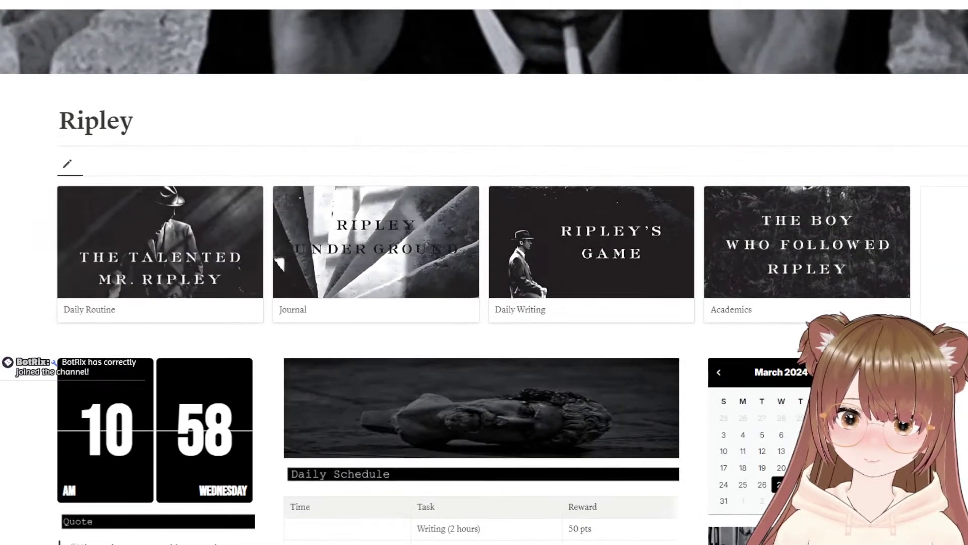
pyautogui.scroll(-5, 484, 273)
pyautogui.scroll(-4, 484, 272)
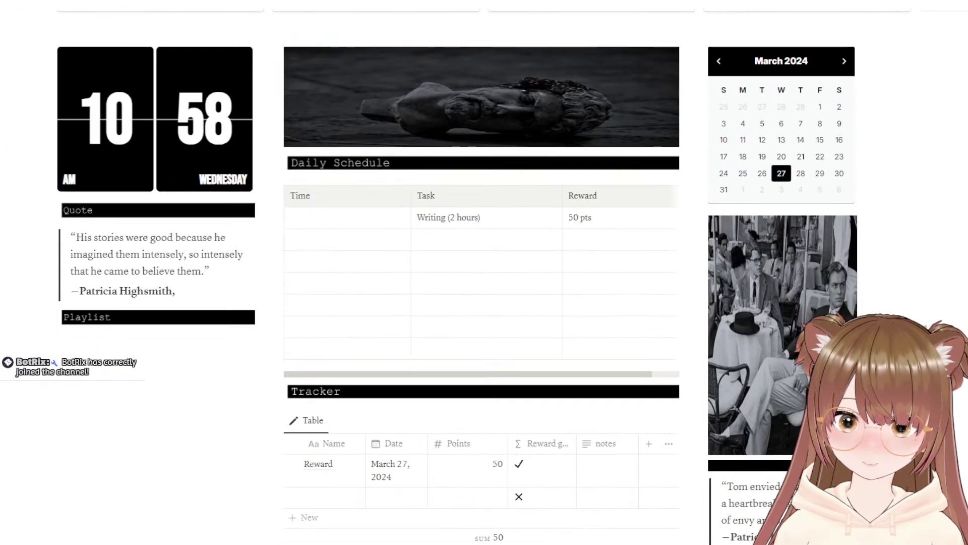
pyautogui.scroll(-3, 484, 272)
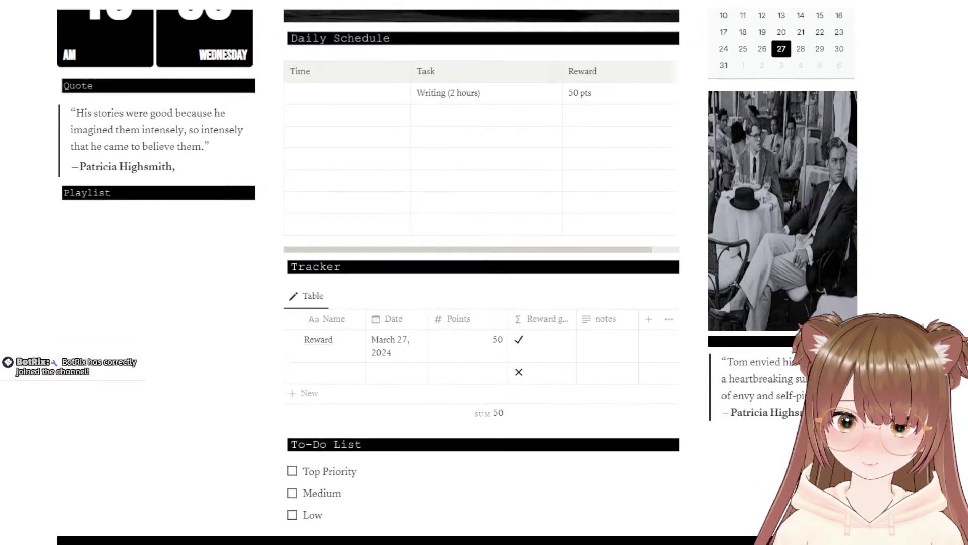
pyautogui.scroll(-7, 484, 273)
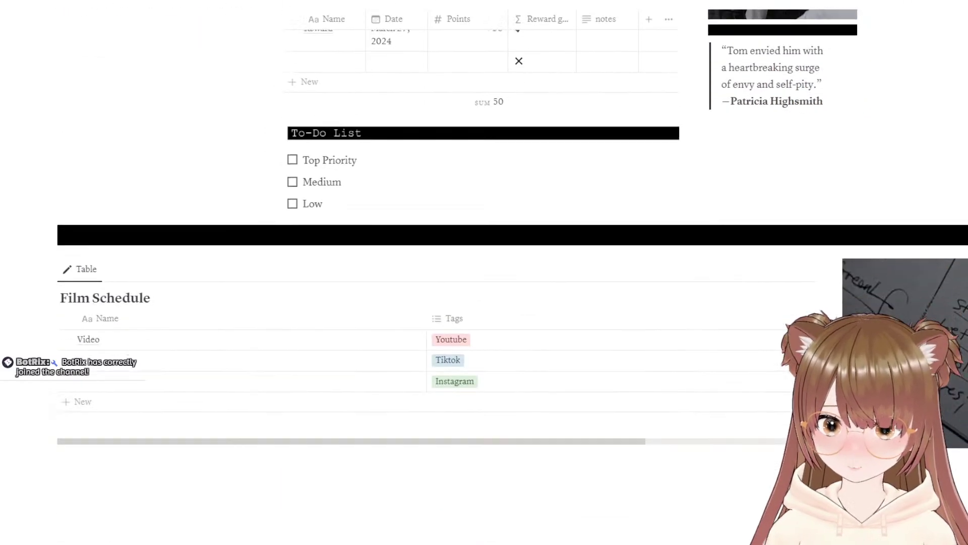
pyautogui.scroll(-1, 694, 379)
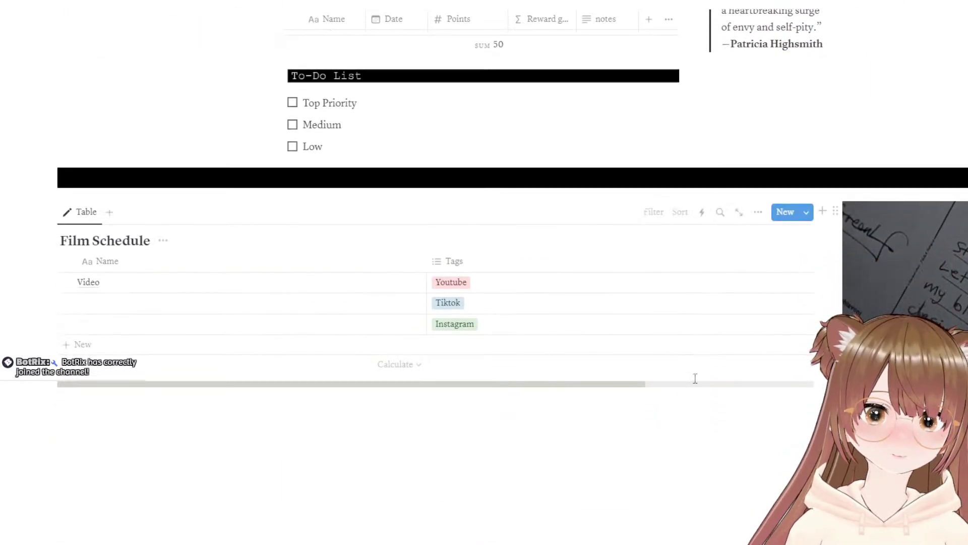
pyautogui.click(600, 436)
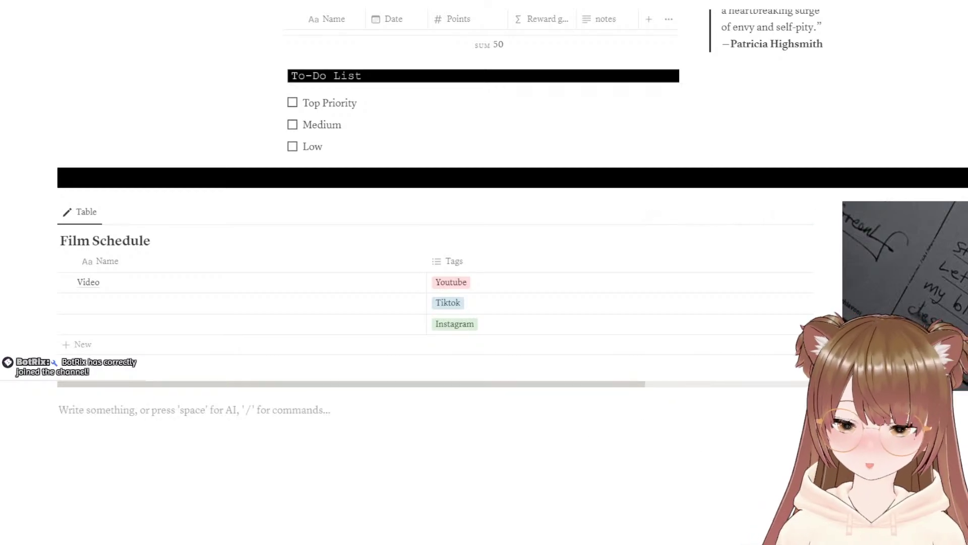
pyautogui.scroll(20, 114, 330)
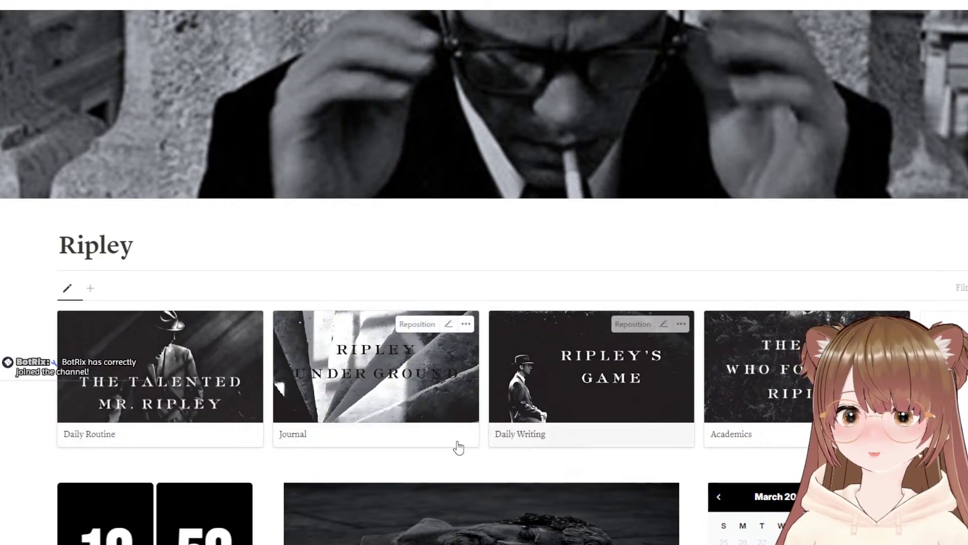
pyautogui.scroll(-3, 454, 439)
pyautogui.scroll(-4, 273, 303)
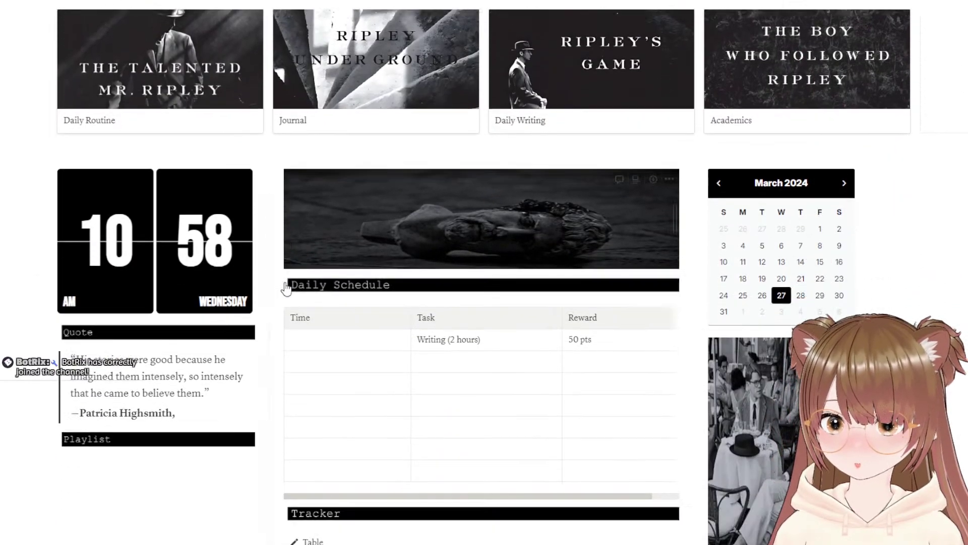
pyautogui.scroll(3, 300, 285)
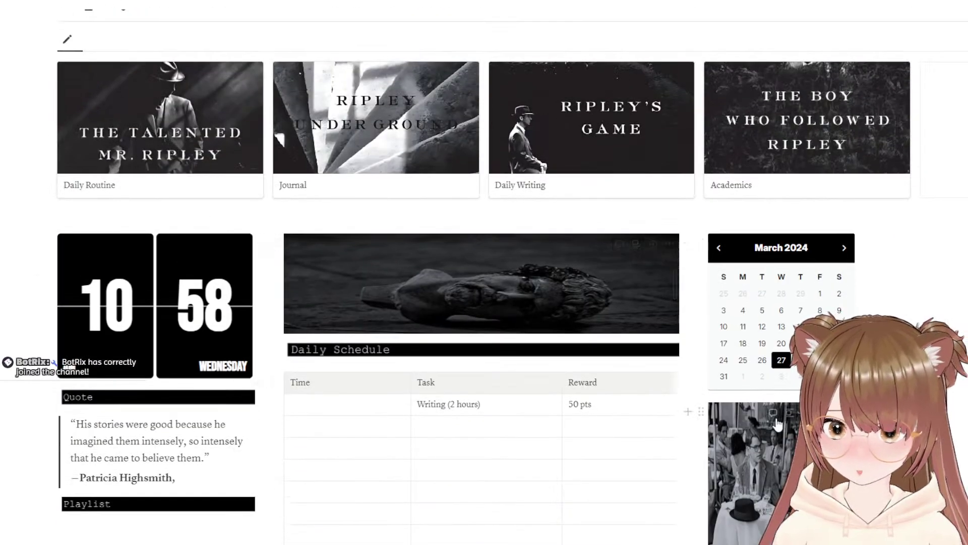
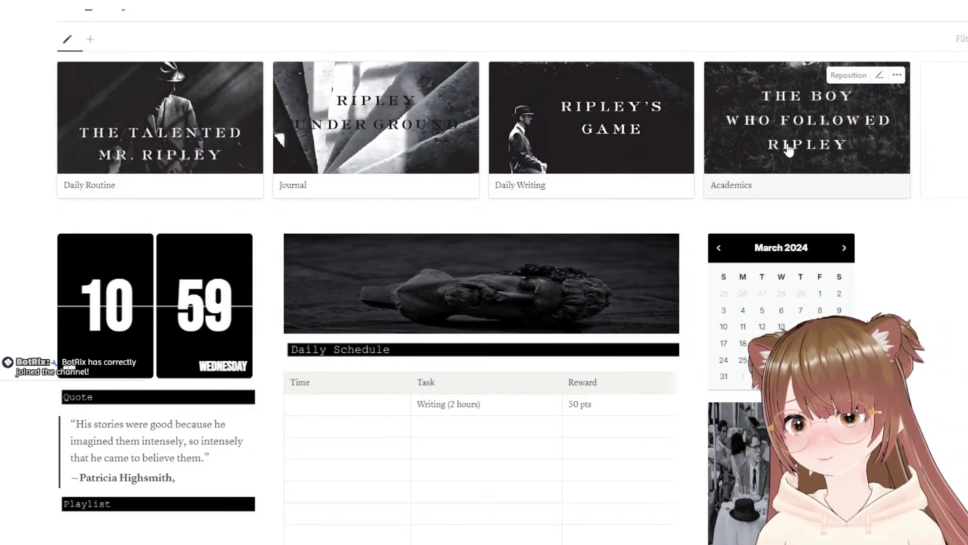
# Step: Add a black divider bar below the Film Schedule table, with an empty text line beneath it
pyautogui.scroll(-5, 683, 198)
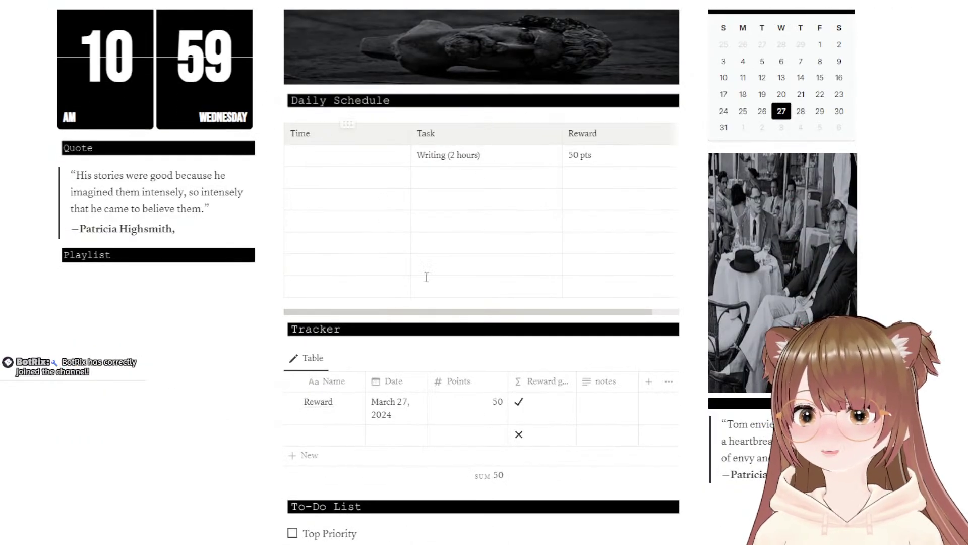
pyautogui.scroll(-5, 421, 277)
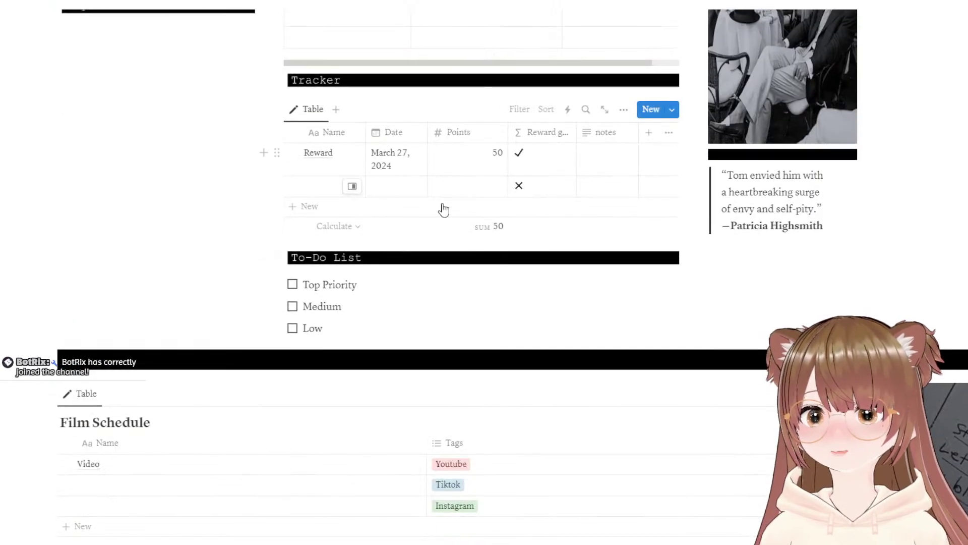
pyautogui.scroll(-3, 485, 215)
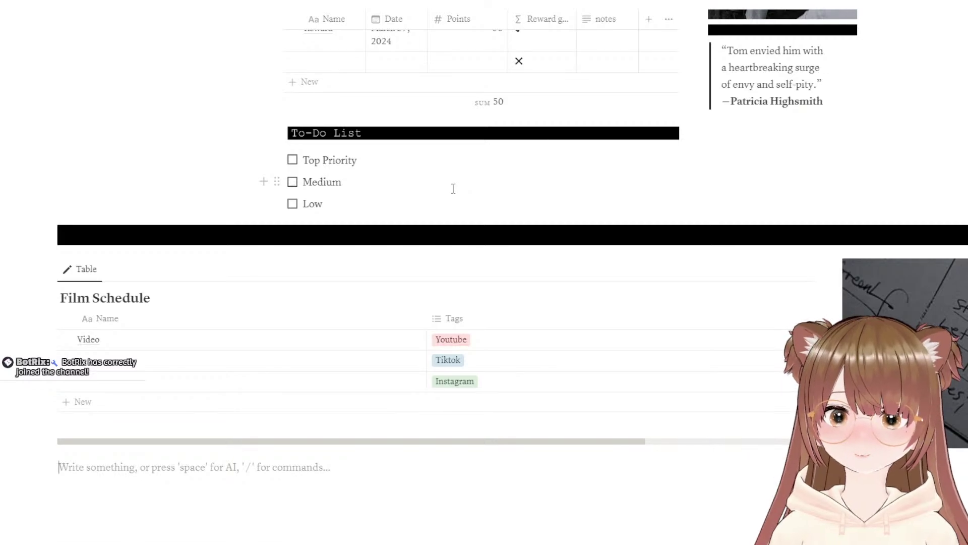
pyautogui.scroll(-1, 453, 189)
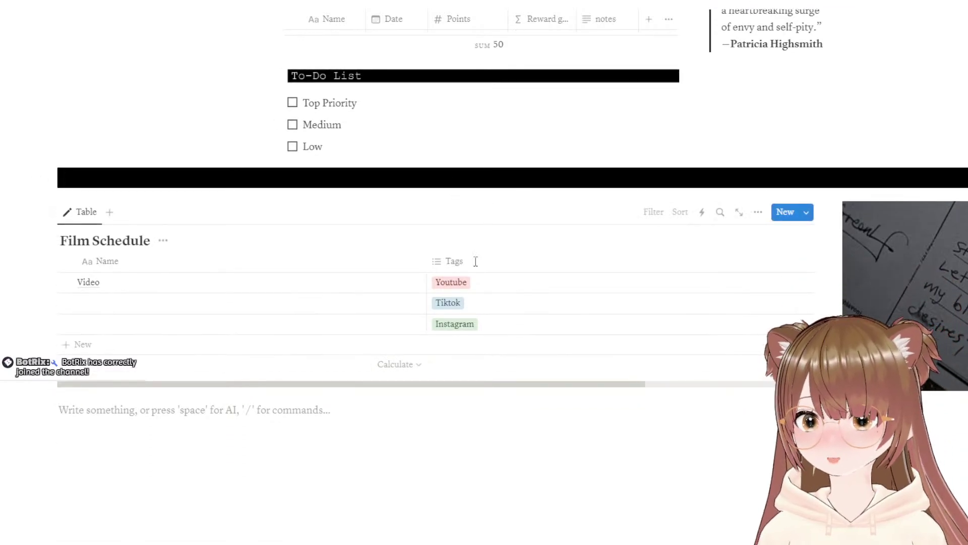
pyautogui.click(368, 415)
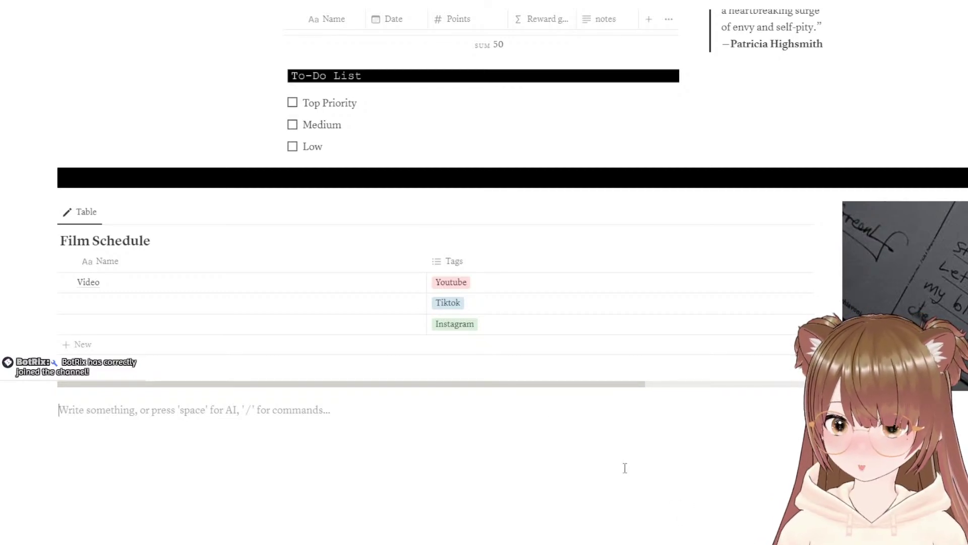
pyautogui.hotkey('ctrl', 'z')
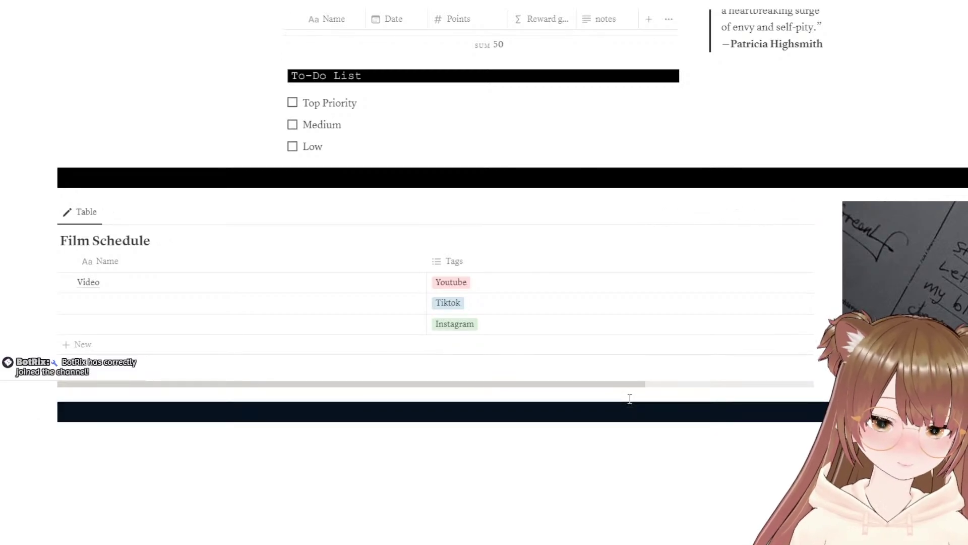
pyautogui.click(647, 487)
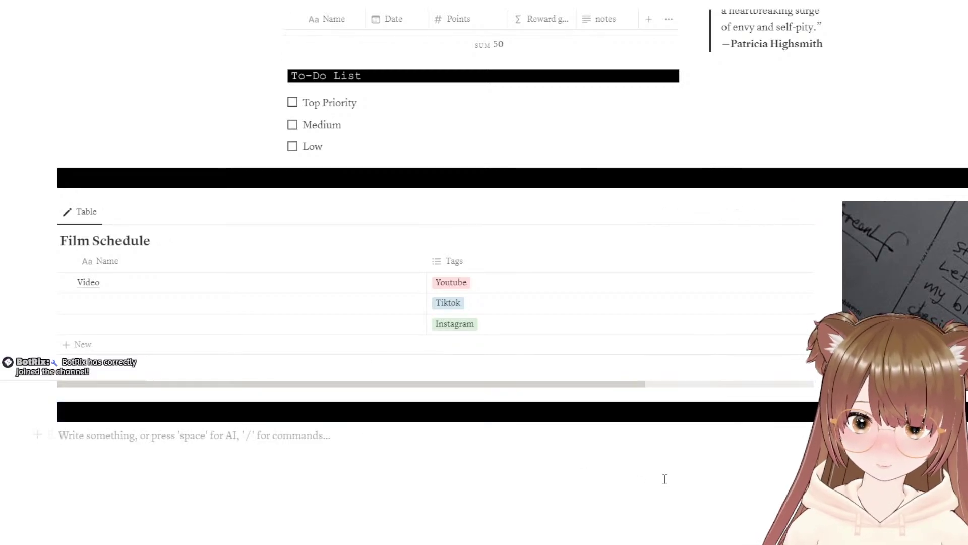
pyautogui.scroll(15, 661, 471)
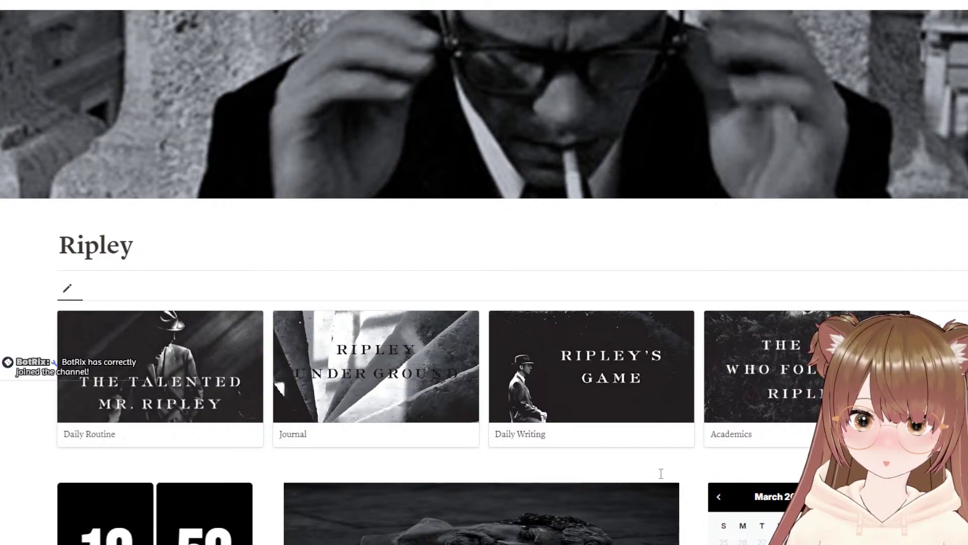
pyautogui.scroll(-15, 661, 474)
pyautogui.scroll(-4, 661, 477)
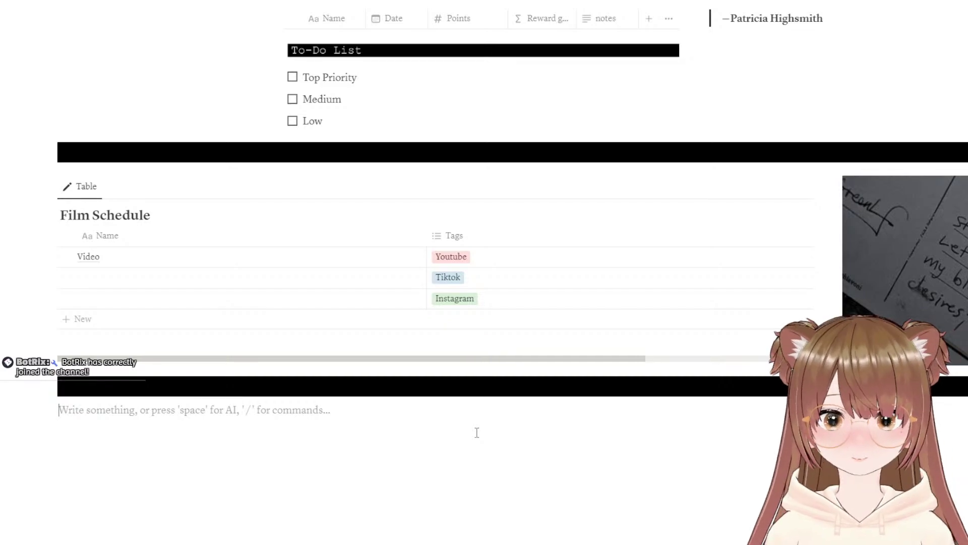
pyautogui.write('Ga')
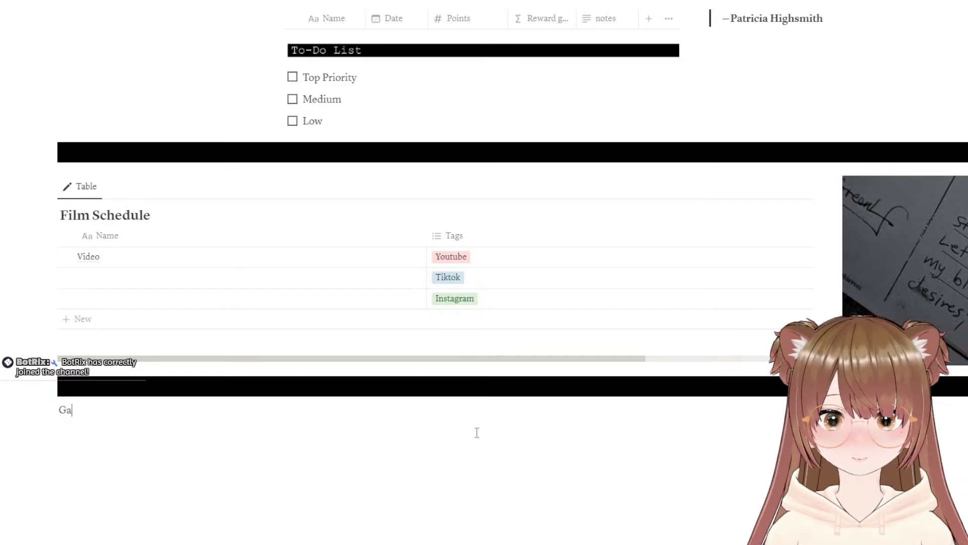
pyautogui.write('llery')
pyautogui.press('BackSpace')
pyautogui.press('BackSpace')
pyautogui.press('BackSpace')
pyautogui.press('BackSpace')
pyautogui.press('BackSpace')
pyautogui.press('BackSpace')
pyautogui.press('BackSpace')
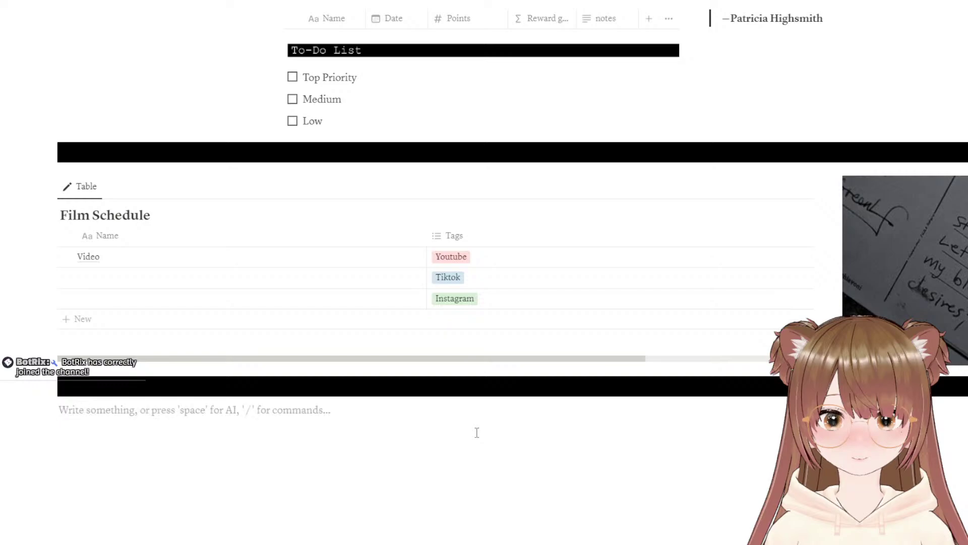
# Step: Insert a gallery view database on the empty line below the lowest black divider bar
pyautogui.write('/')
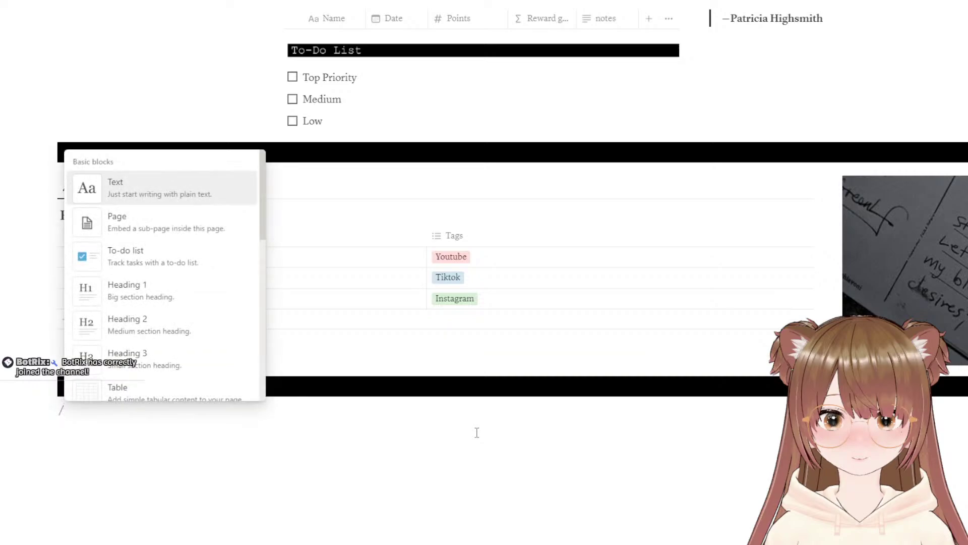
pyautogui.write('gall')
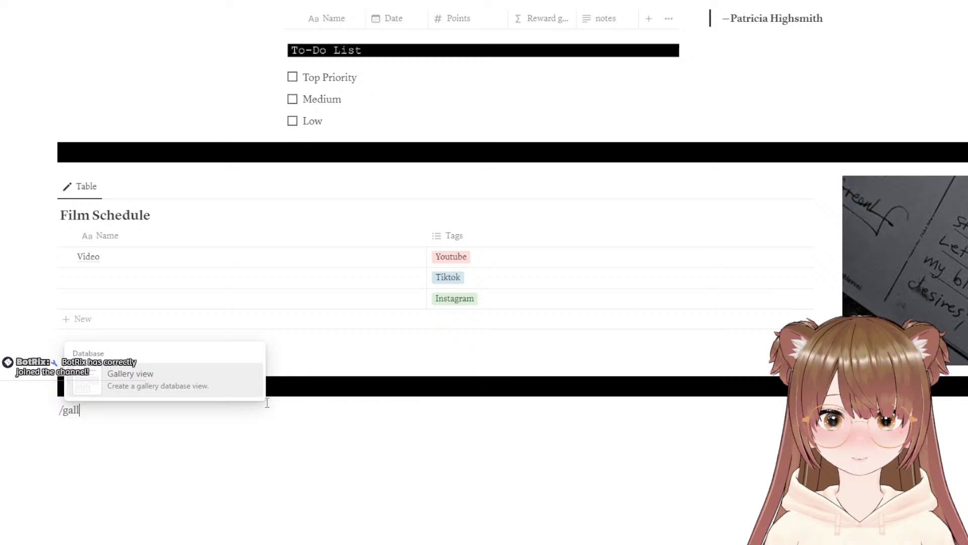
pyautogui.click(203, 389)
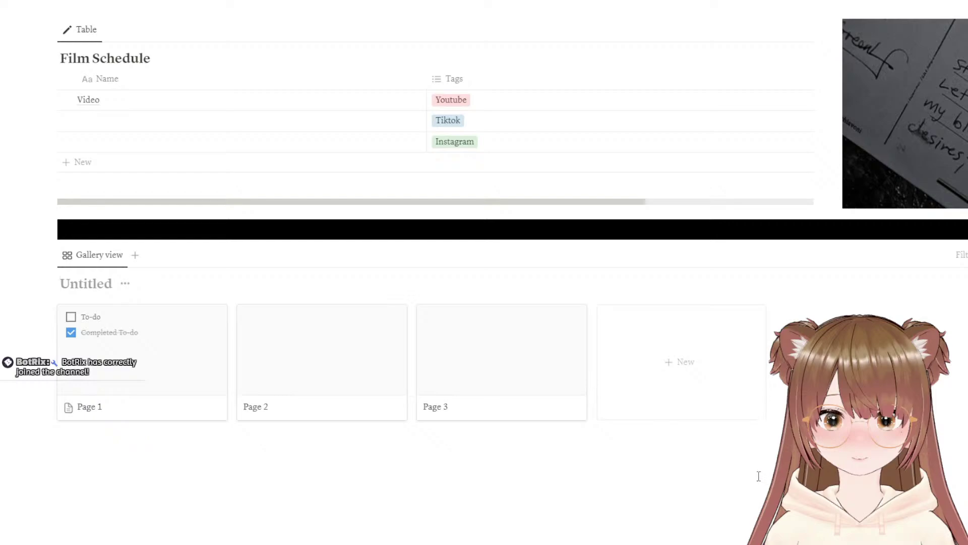
# Step: Delete the sample cards Page 3, Page 2 and Page 1 from the new gallery
pyautogui.click(577, 320)
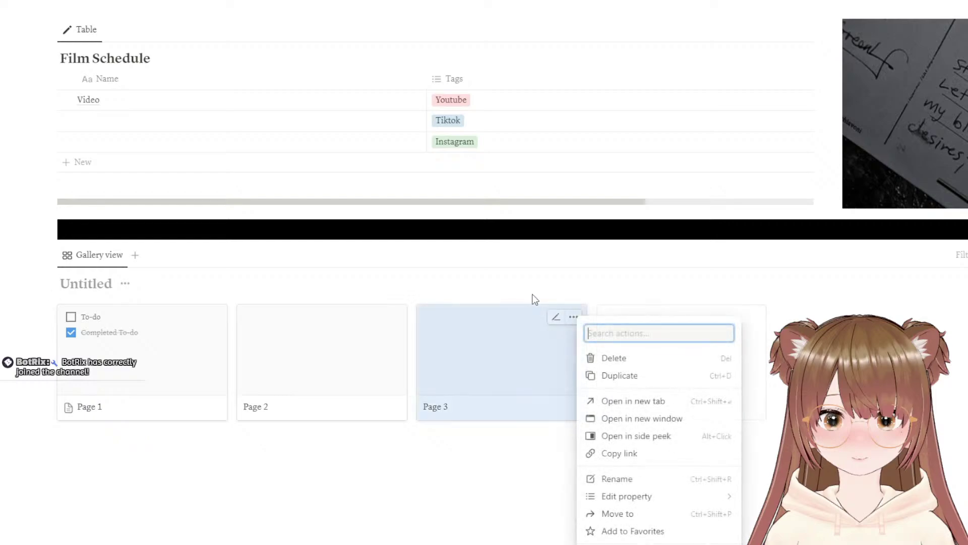
pyautogui.click(615, 357)
pyautogui.click(398, 317)
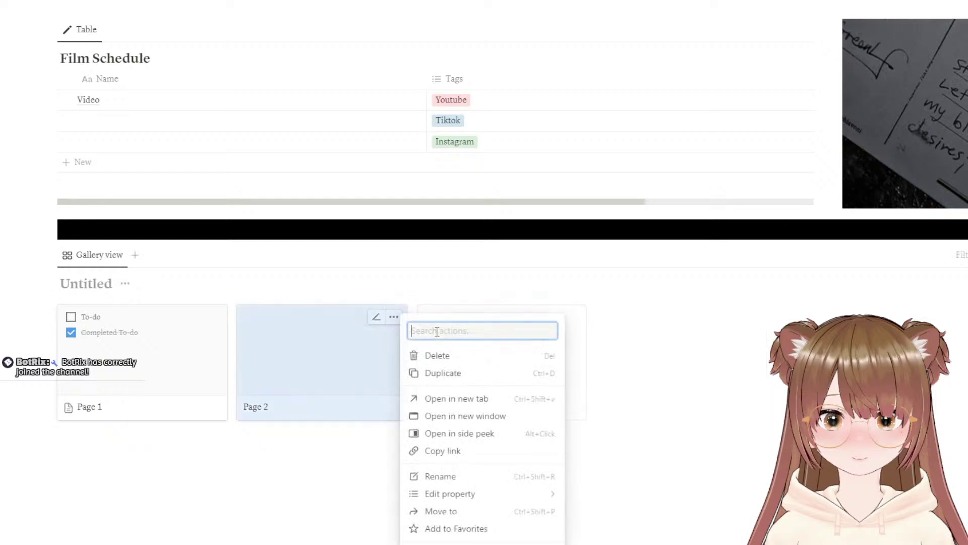
pyautogui.click(446, 356)
pyautogui.click(222, 325)
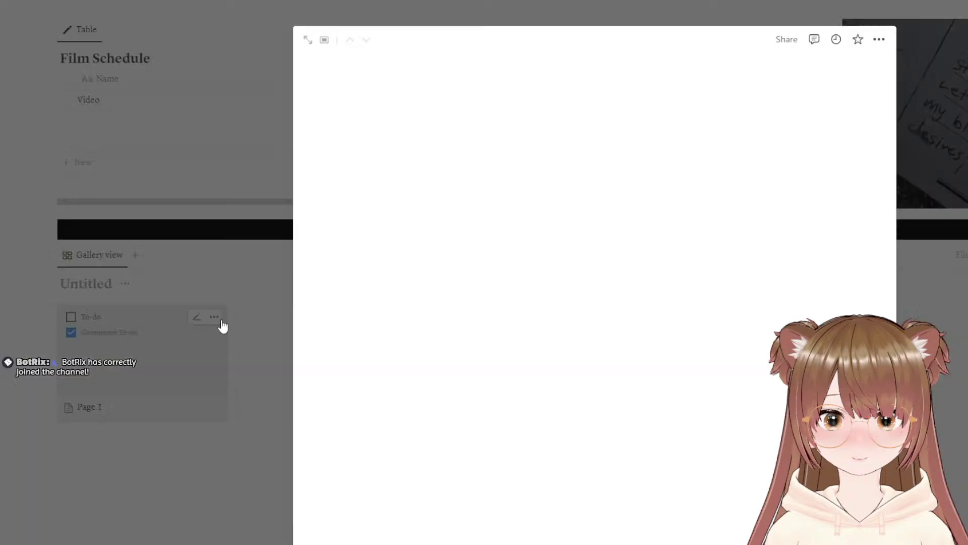
pyautogui.click(243, 328)
pyautogui.click(217, 317)
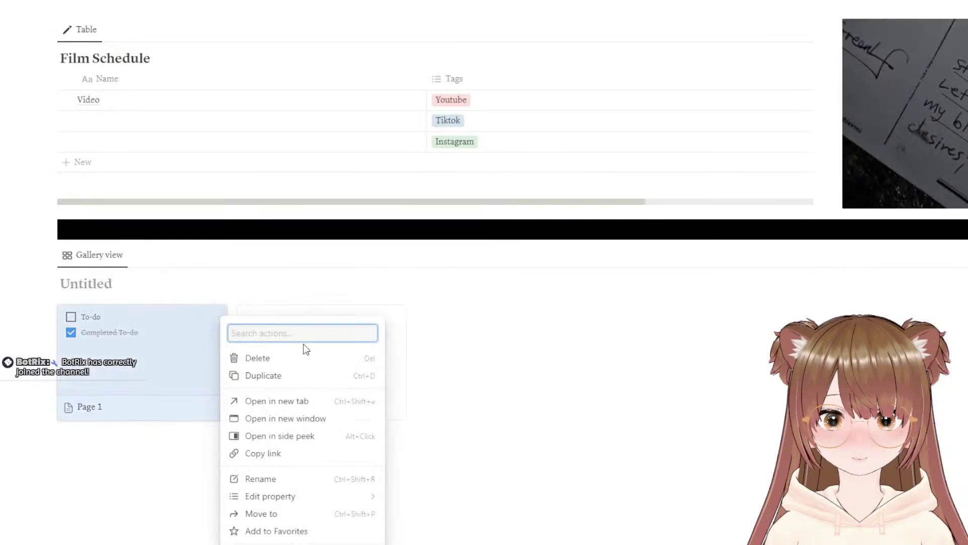
pyautogui.click(306, 354)
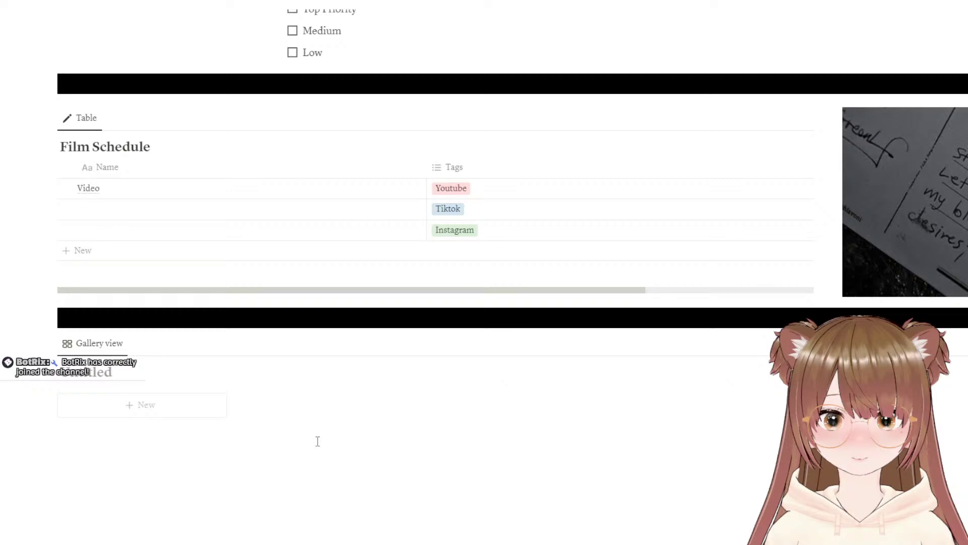
# Step: Title the new gallery database "Personal Life" and add an untitled card to it
pyautogui.scroll(20, 318, 441)
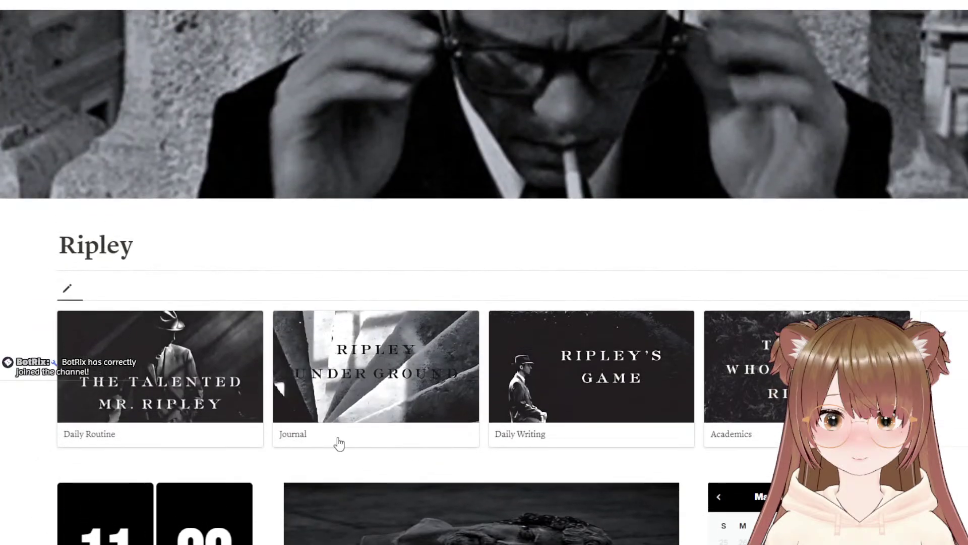
pyautogui.scroll(-6, 337, 443)
pyautogui.scroll(-13, 484, 273)
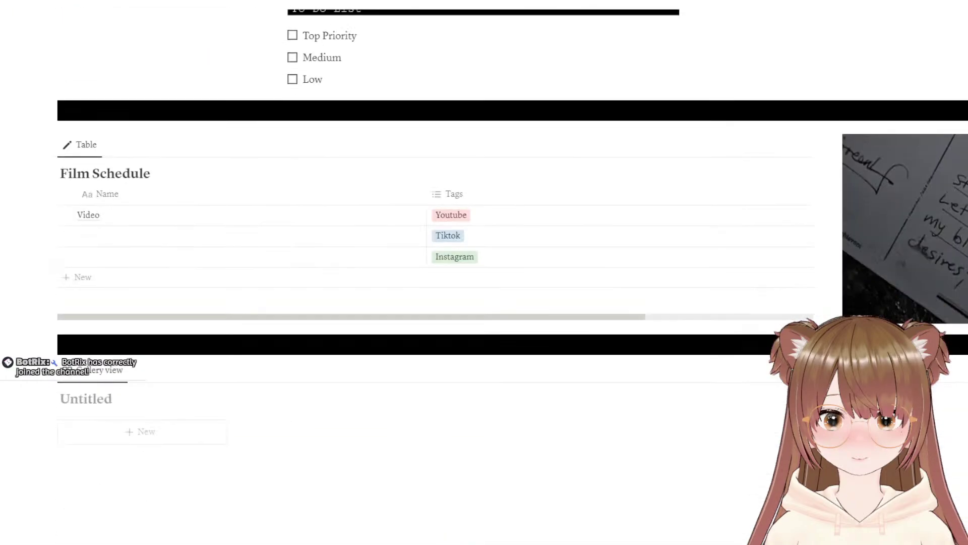
pyautogui.scroll(-1, 484, 272)
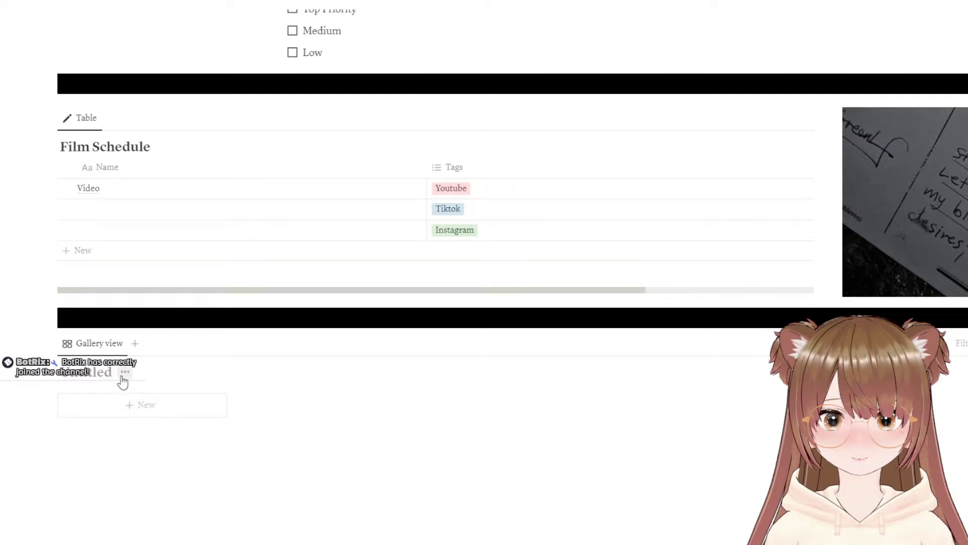
pyautogui.write('Po')
pyautogui.write('rsonal Life')
pyautogui.click(123, 433)
pyautogui.click(127, 410)
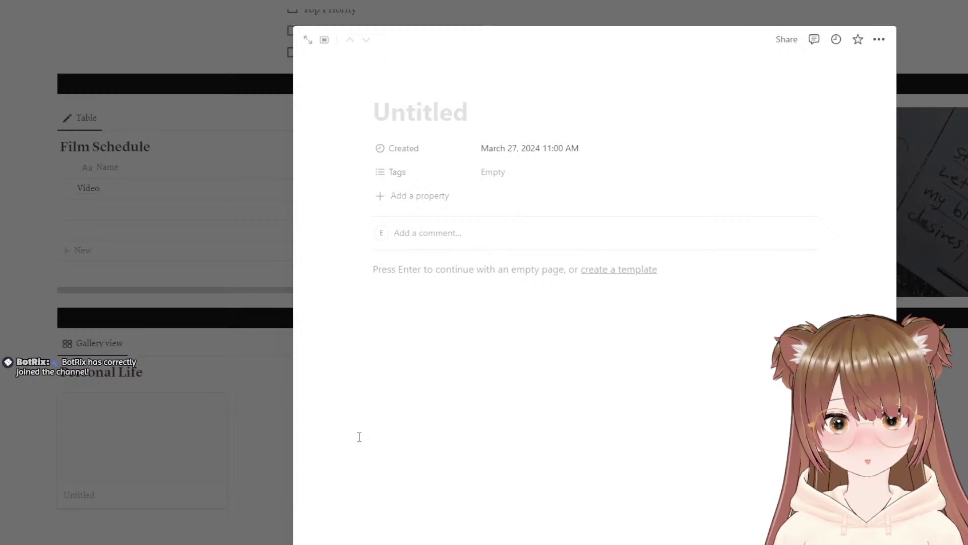
pyautogui.press('Escape')
# Step: Rename the Academics gallery card to "Book Tracker" and return to the dashboard
pyautogui.scroll(15, 484, 272)
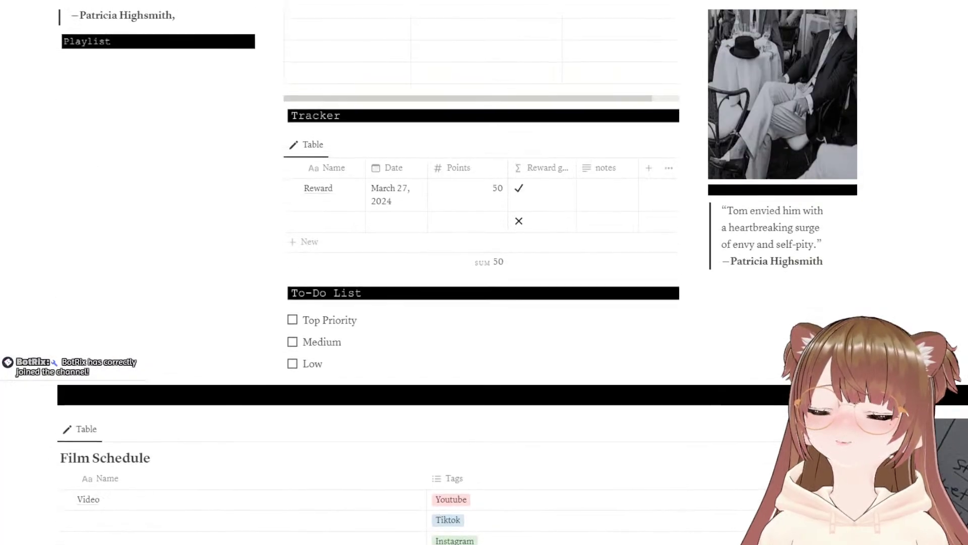
pyautogui.scroll(5, 737, 189)
pyautogui.scroll(-5, 738, 189)
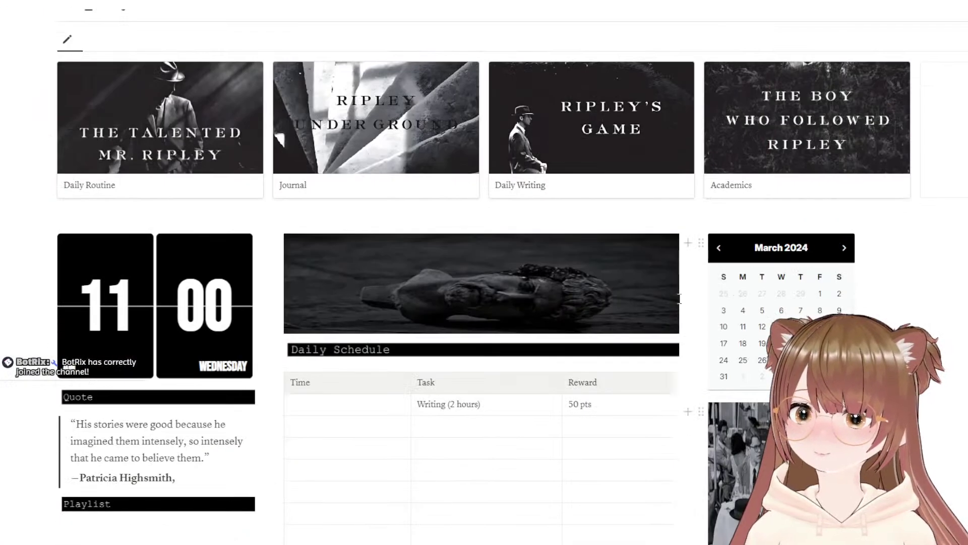
pyautogui.click(738, 189)
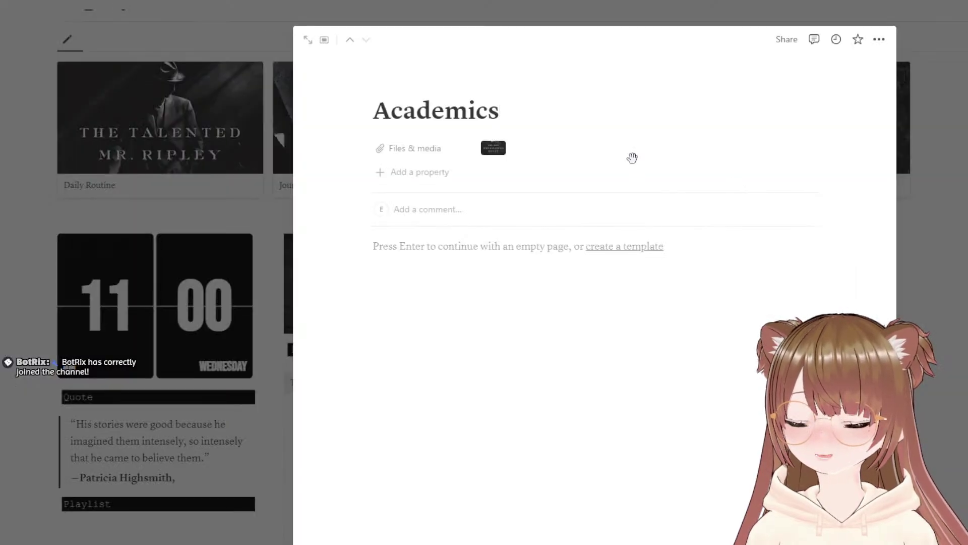
pyautogui.press('BackSpace')
pyautogui.press('BackSpace')
pyautogui.press('BackSpace')
pyautogui.press('BackSpace')
pyautogui.press('BackSpace')
pyautogui.press('BackSpace')
pyautogui.press('BackSpace')
pyautogui.press('BackSpace')
pyautogui.press('BackSpace')
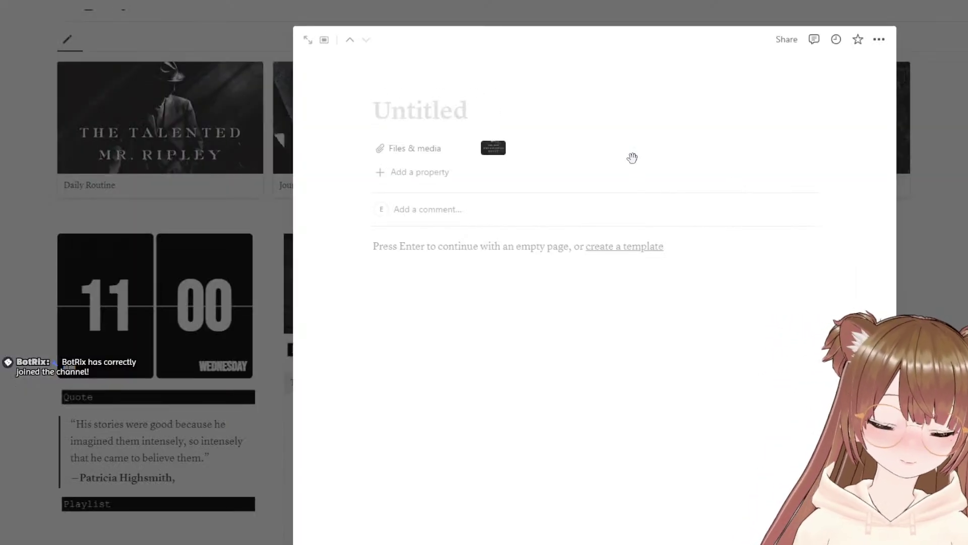
pyautogui.write('Rea')
pyautogui.press('BackSpace')
pyautogui.press('BackSpace')
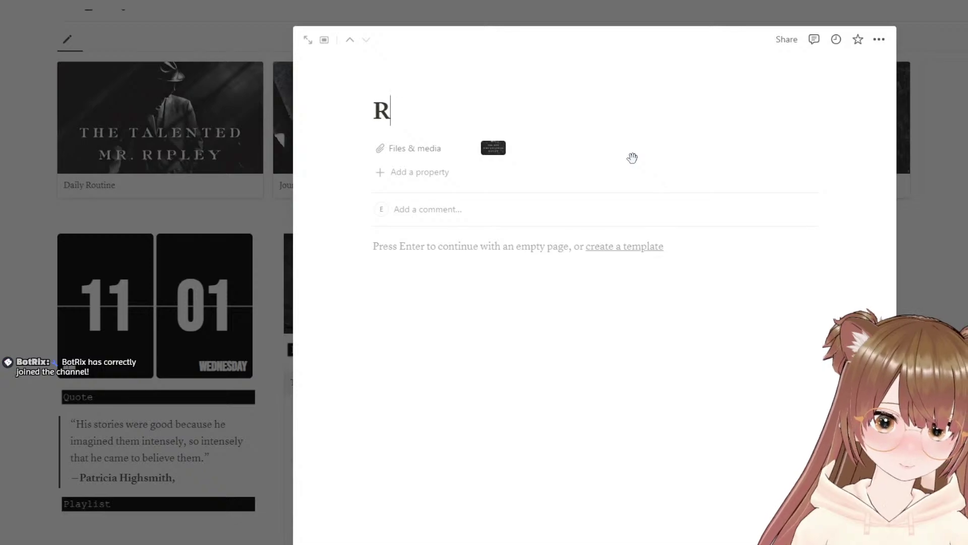
pyautogui.press('BackSpace')
pyautogui.write('Book Tr')
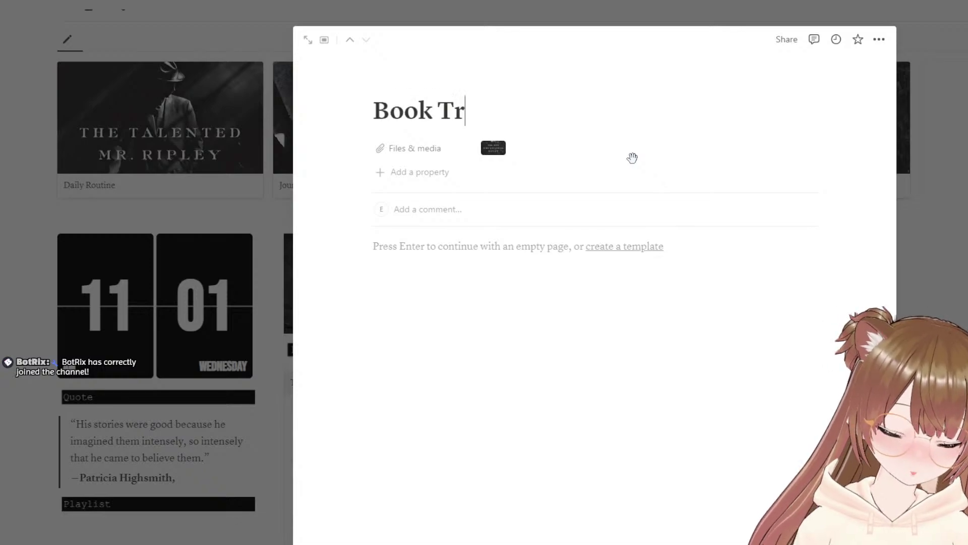
pyautogui.write('acker')
pyautogui.click(954, 220)
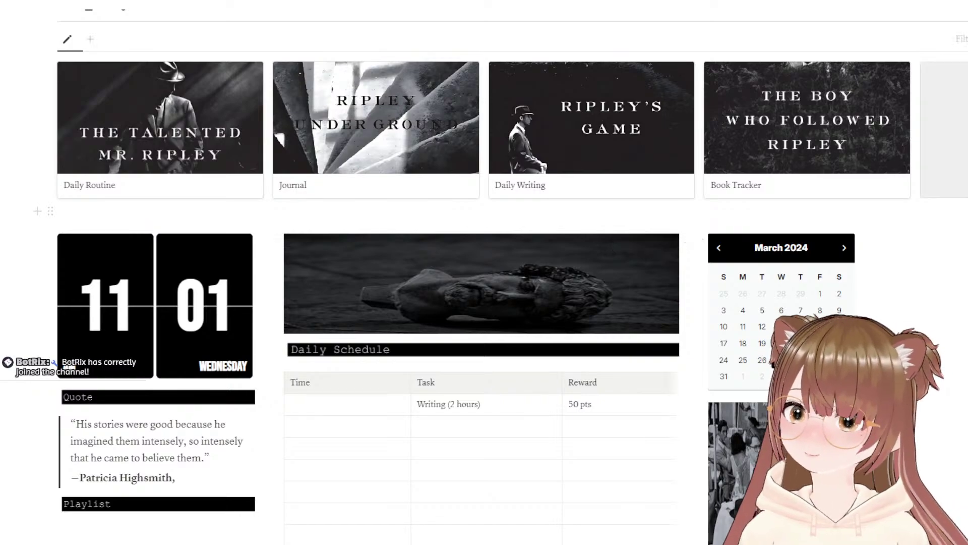
pyautogui.click(788, 189)
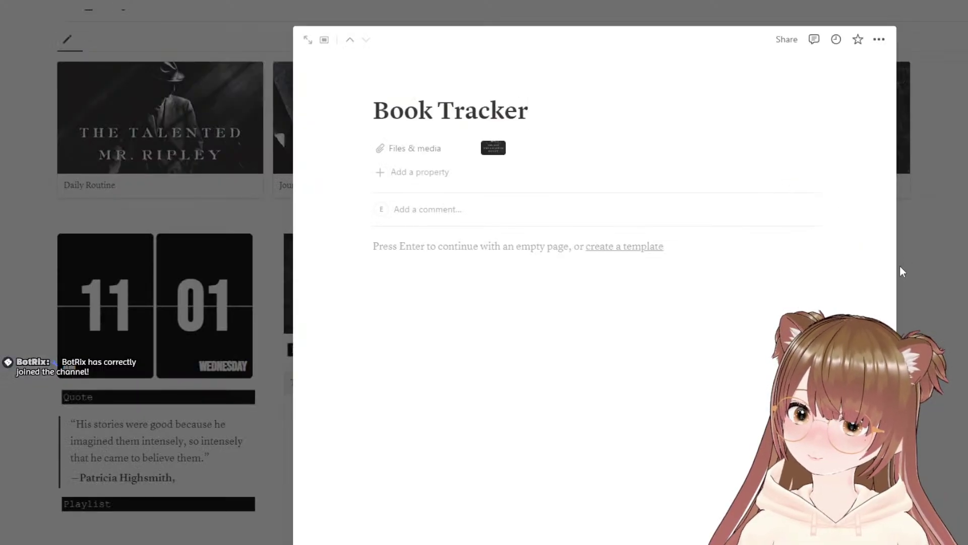
pyautogui.press('BackSpace')
pyautogui.press('BackSpace')
pyautogui.press('BackSpace')
pyautogui.press('BackSpace')
pyautogui.press('BackSpace')
pyautogui.press('BackSpace')
pyautogui.press('BackSpace')
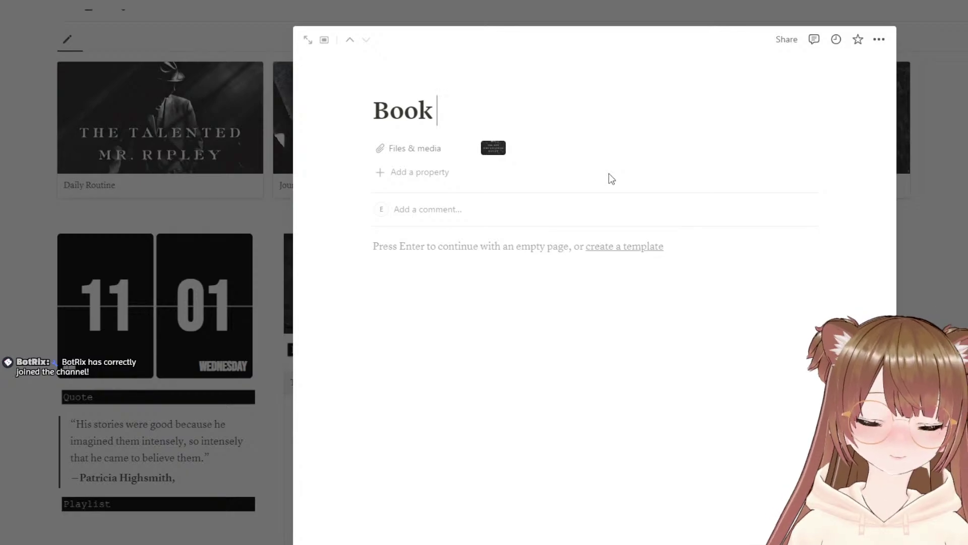
pyautogui.write('Tracker')
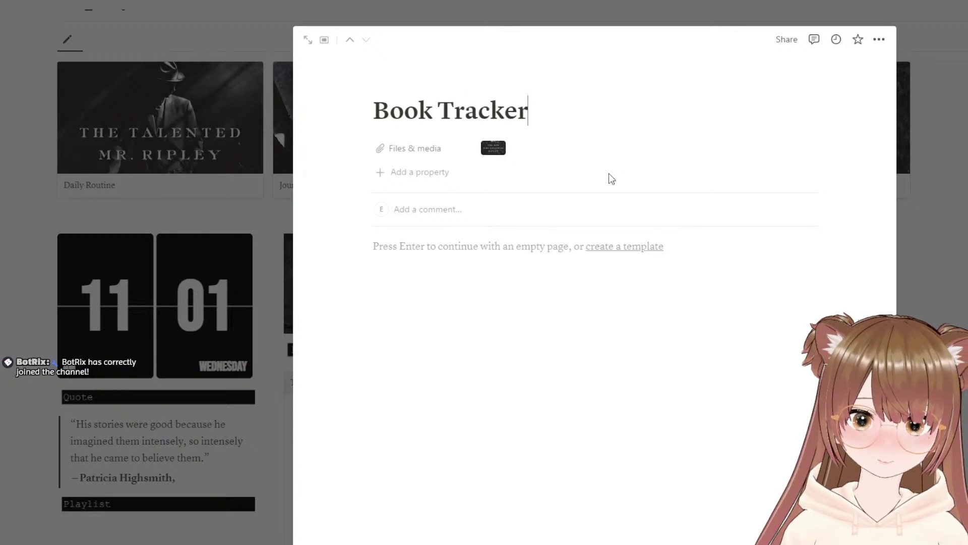
pyautogui.press('Escape')
pyautogui.scroll(-7, 726, 284)
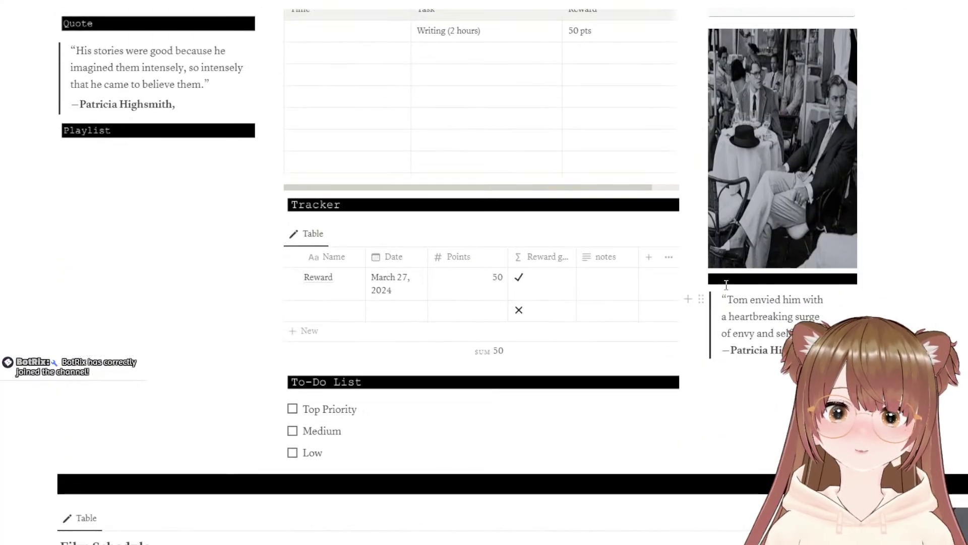
pyautogui.scroll(11, 609, 272)
pyautogui.scroll(-5, 609, 273)
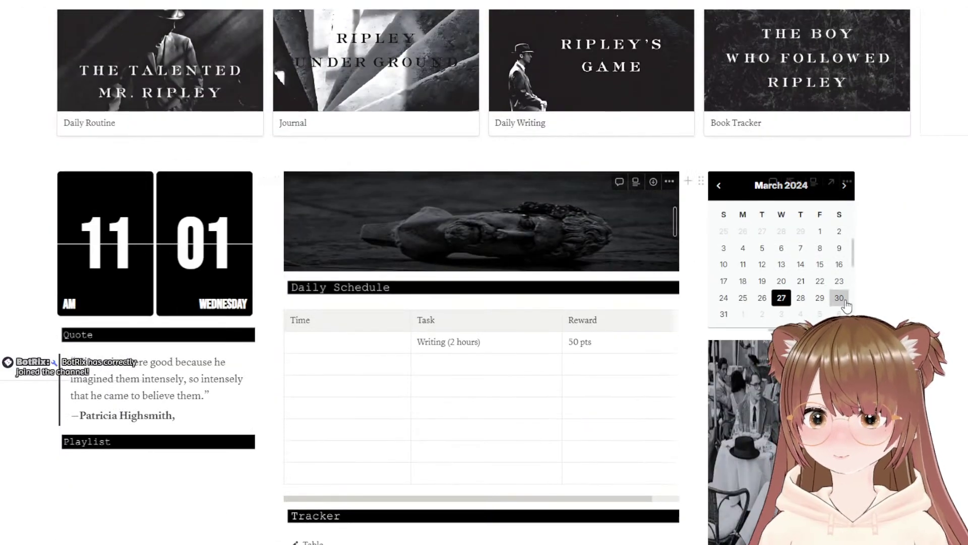
# Step: Title the untitled card in the Personal Life gallery "Hobbies"
pyautogui.scroll(-5, 847, 305)
pyautogui.scroll(-7, 902, 299)
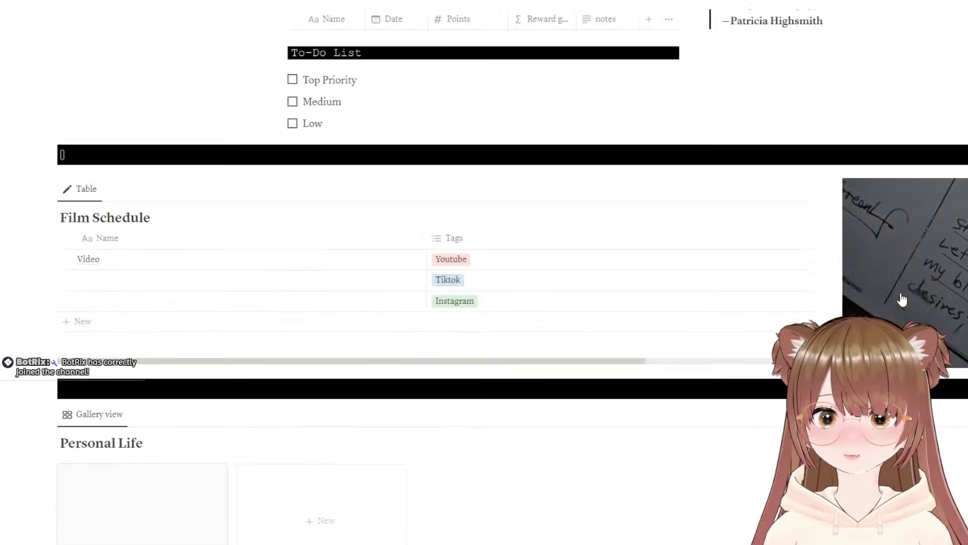
pyautogui.scroll(-4, 903, 299)
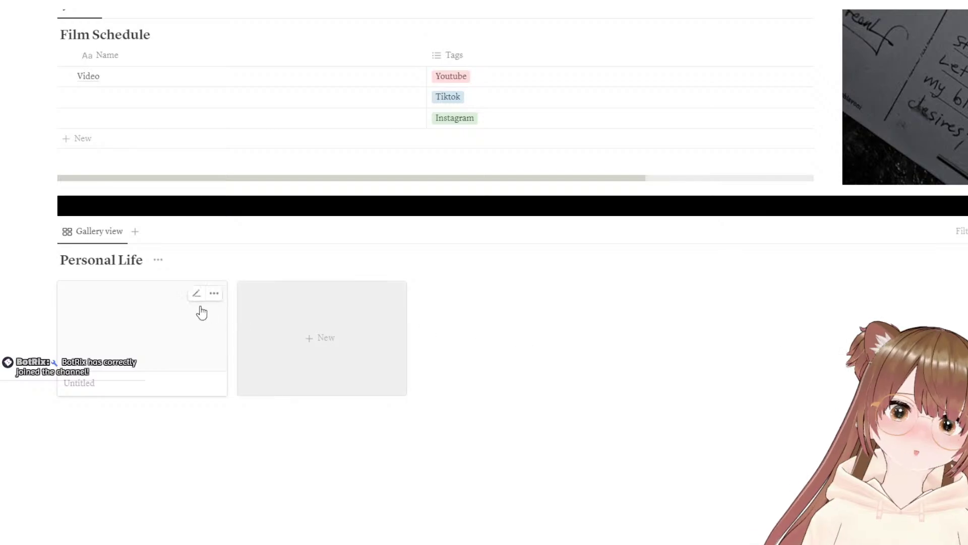
pyautogui.click(163, 329)
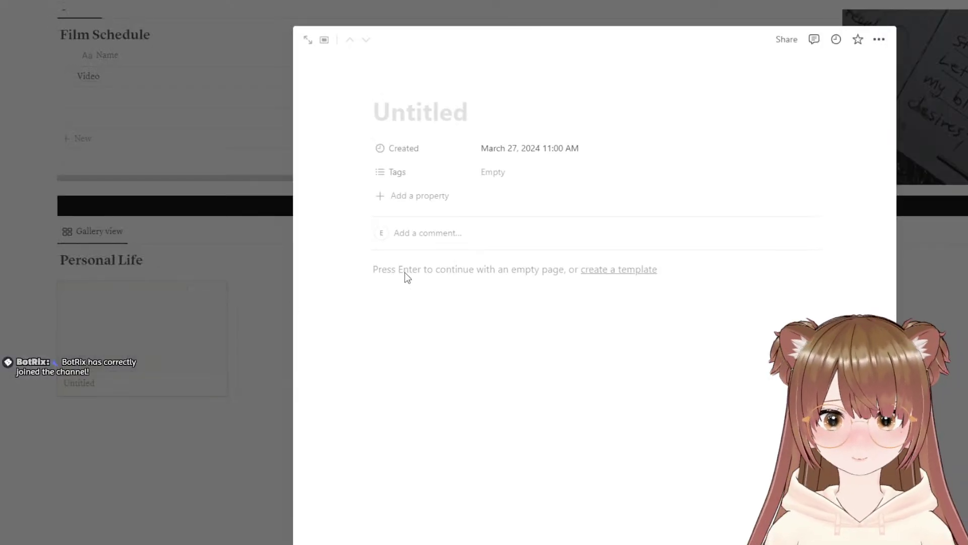
pyautogui.write('Hobii')
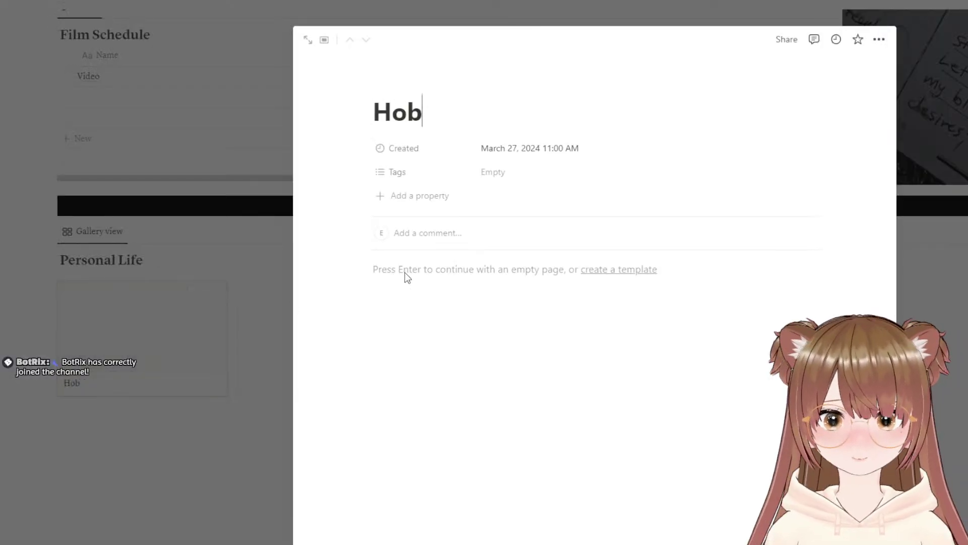
pyautogui.press('BackSpace')
pyautogui.press('BackSpace')
pyautogui.write('bies')
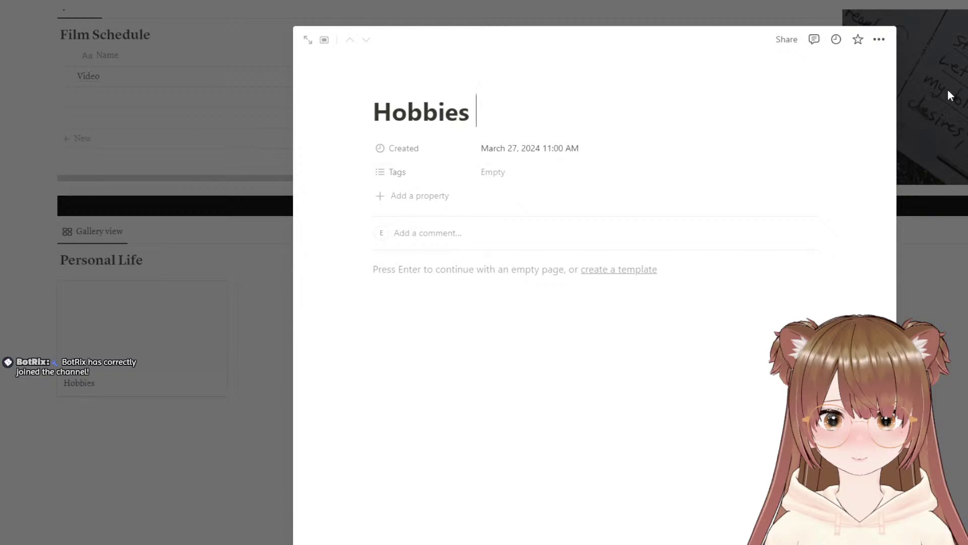
# Step: Set the Hobbies page's font style to Serif and close the page
pyautogui.click(879, 40)
pyautogui.click(879, 74)
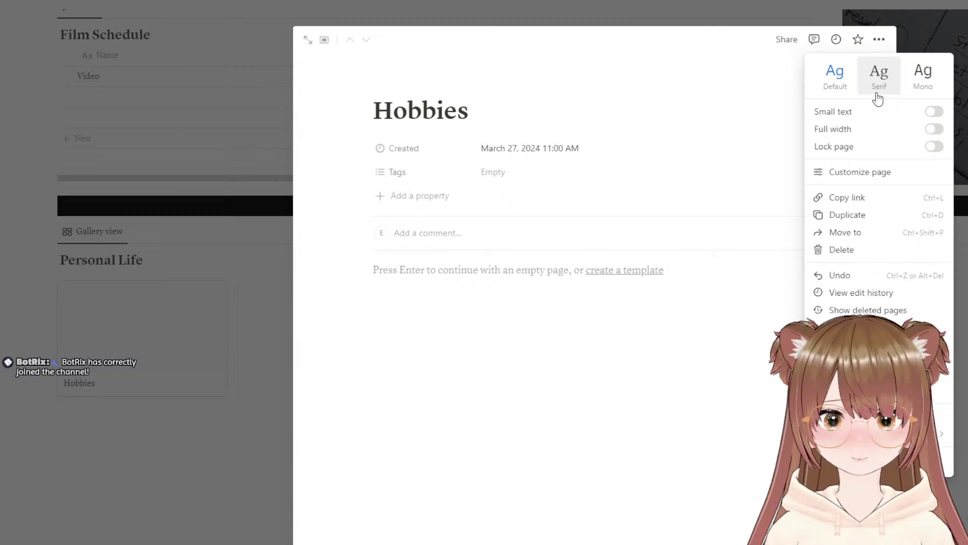
pyautogui.click(690, 333)
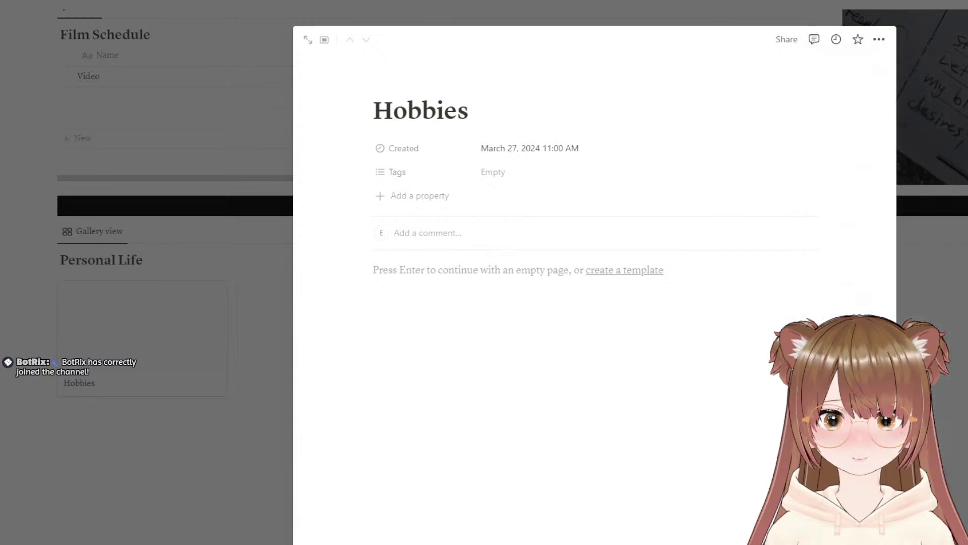
pyautogui.click(960, 377)
# Step: Add a card titled "Social Life" to the Personal Life gallery and set its page font to Serif
pyautogui.click(321, 372)
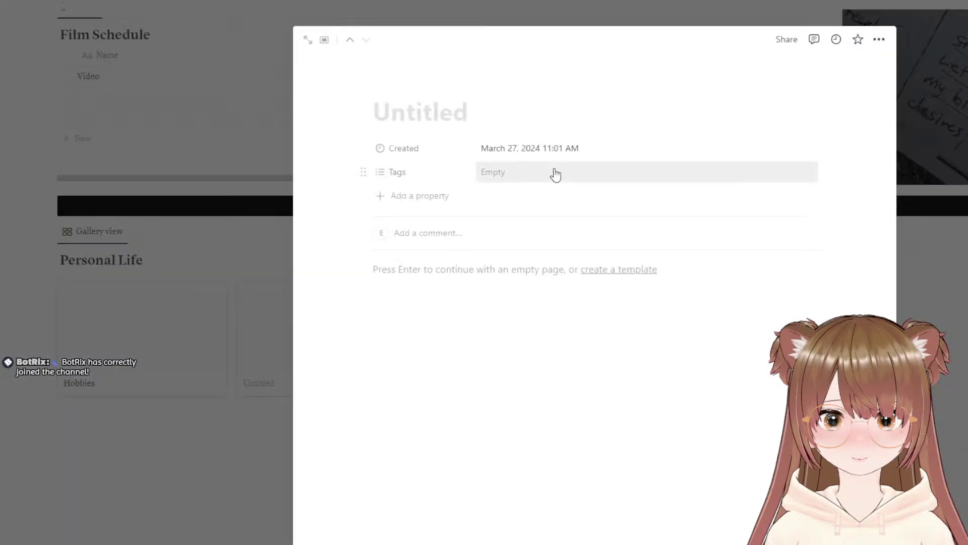
pyautogui.write('Social')
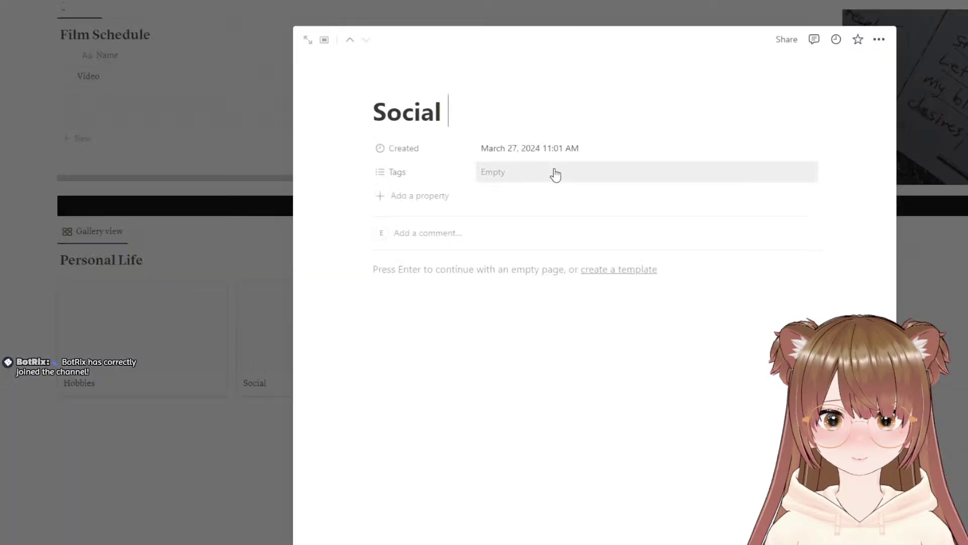
pyautogui.write(' Life')
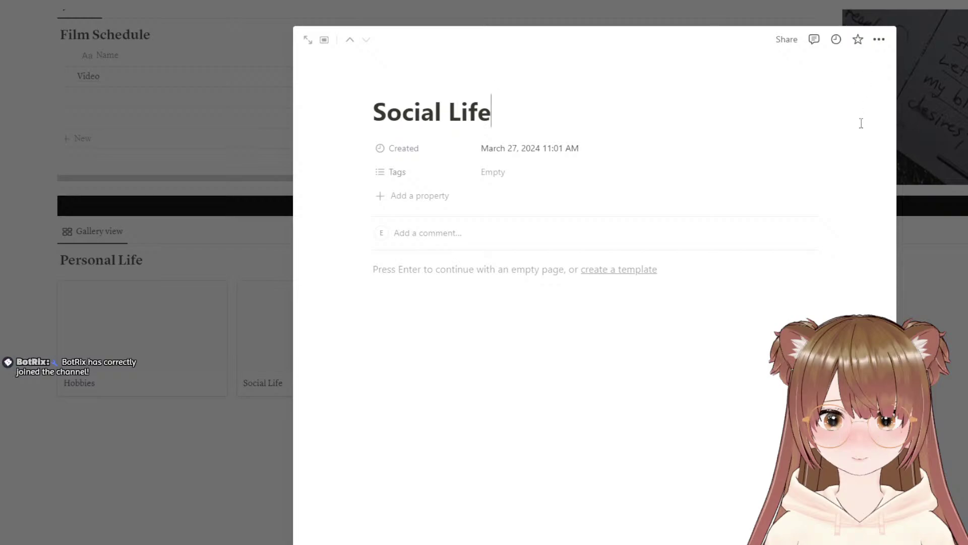
pyautogui.click(879, 39)
pyautogui.click(879, 73)
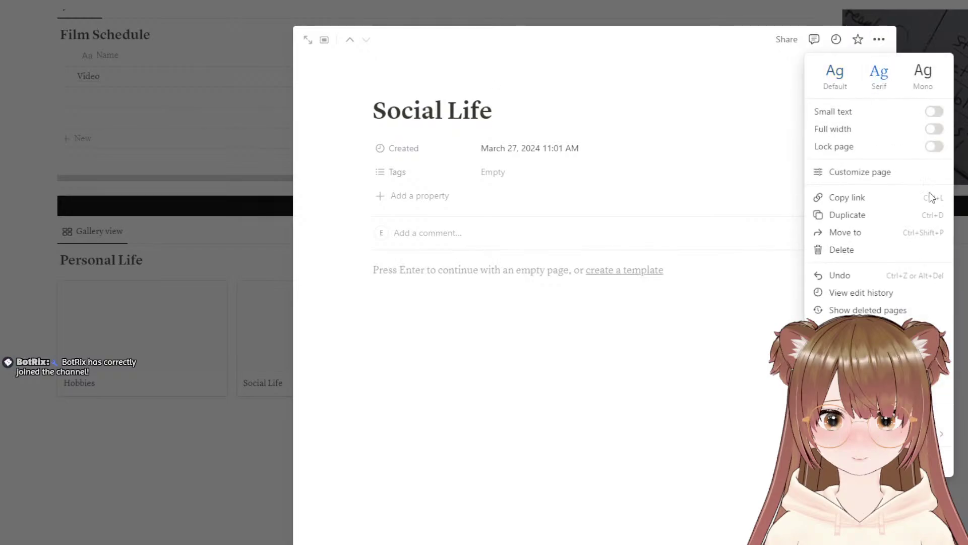
pyautogui.press('Escape')
pyautogui.press('Escape')
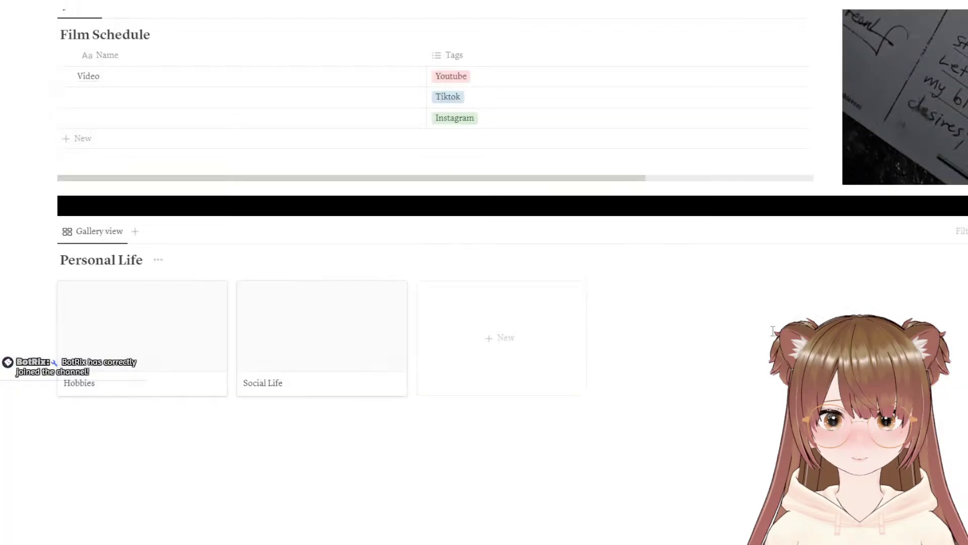
# Step: Add a card titled "Social Media Management" to the Personal Life gallery, correcting the title's spelling
pyautogui.click(503, 341)
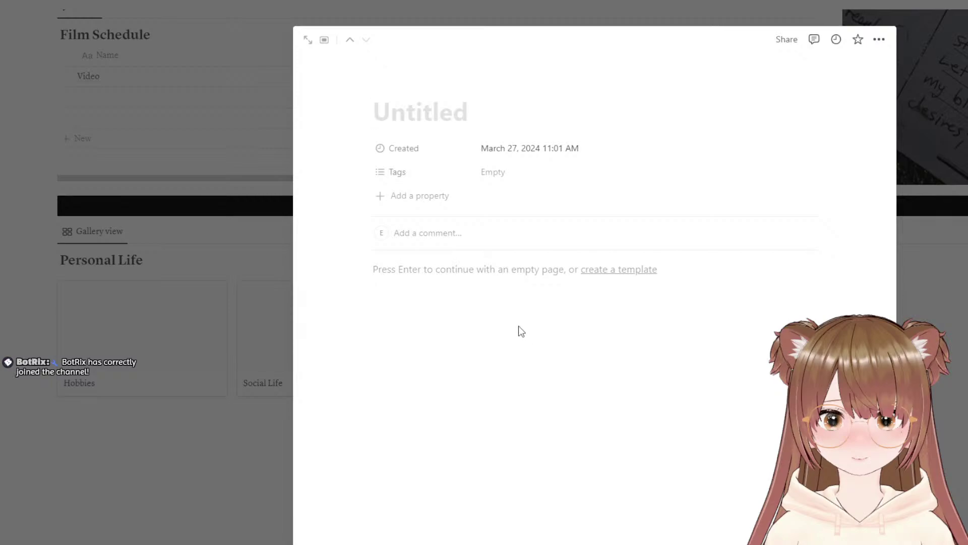
pyautogui.write('Socia')
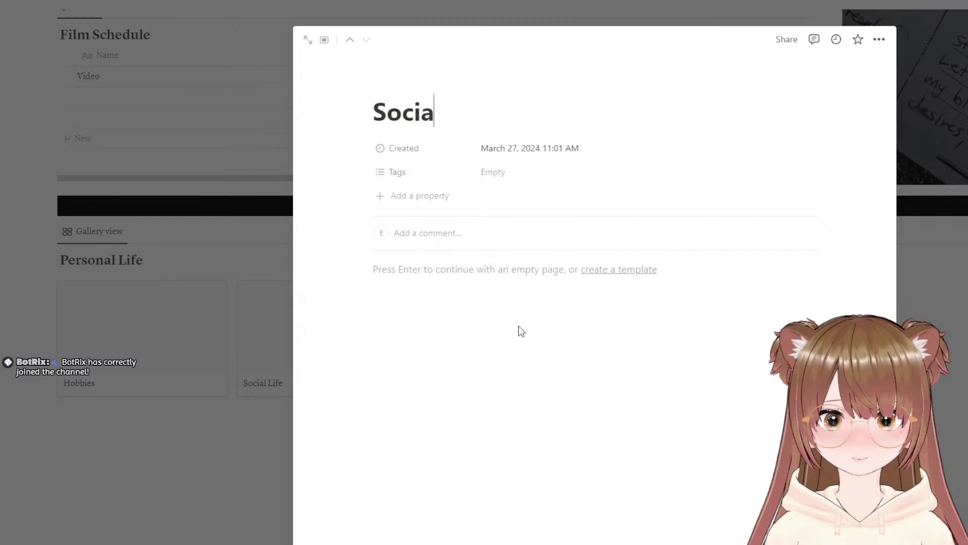
pyautogui.write('l Media')
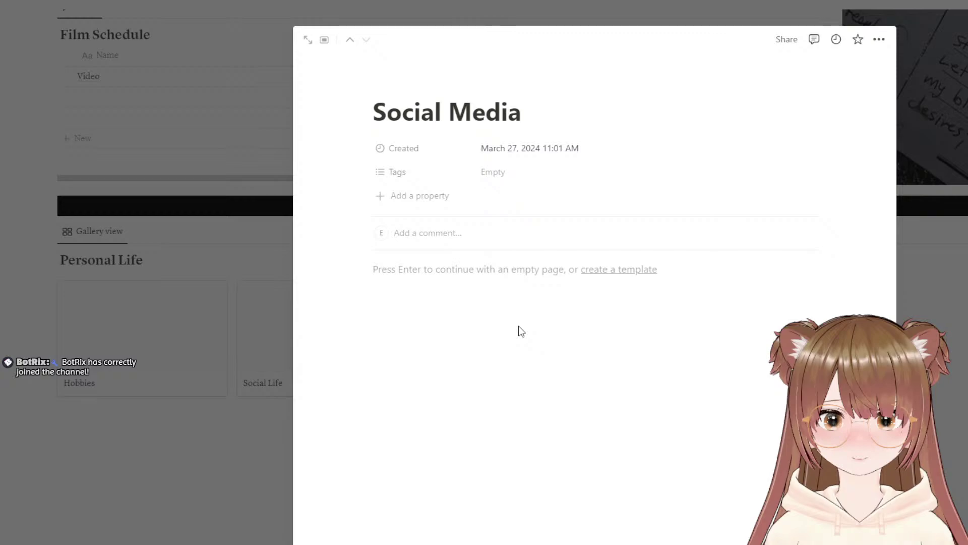
pyautogui.write(' Man')
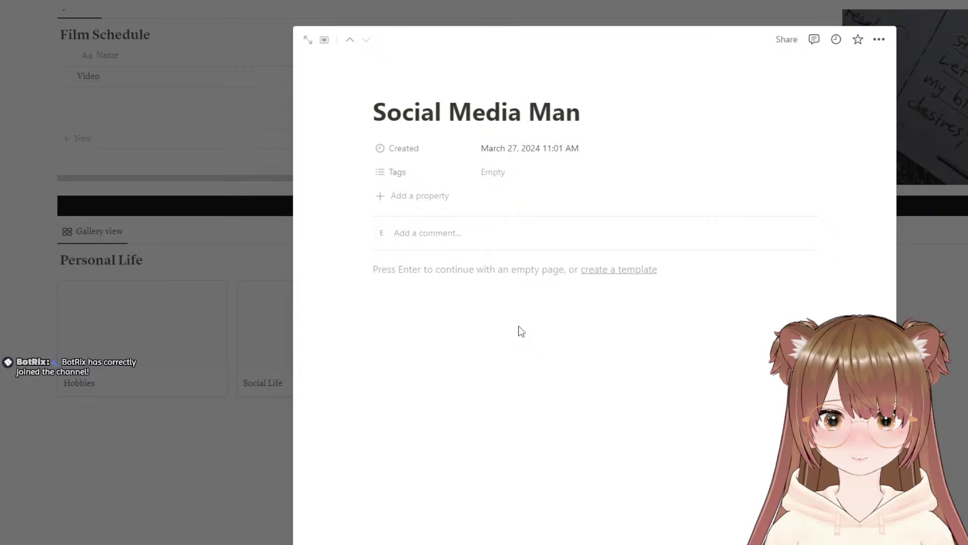
pyautogui.write('gment')
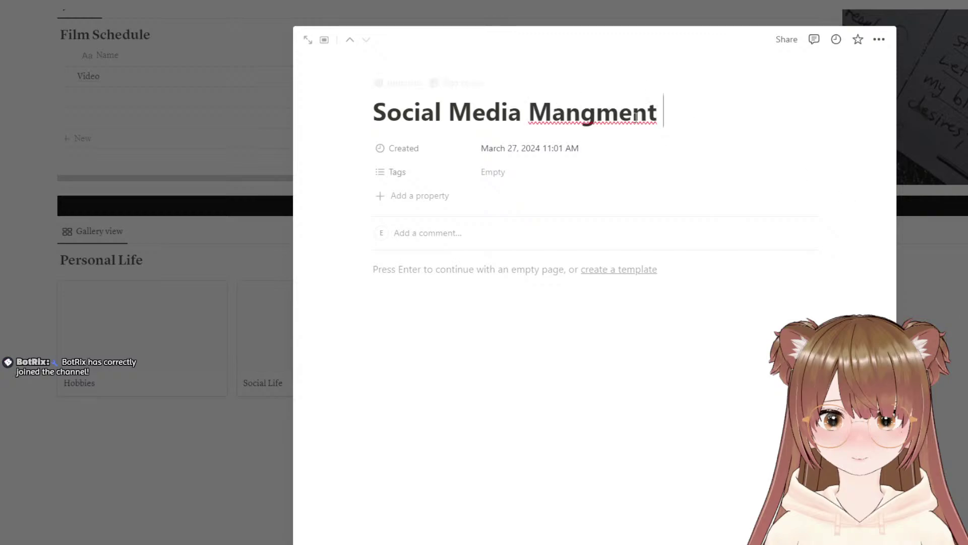
pyautogui.rightClick(625, 116)
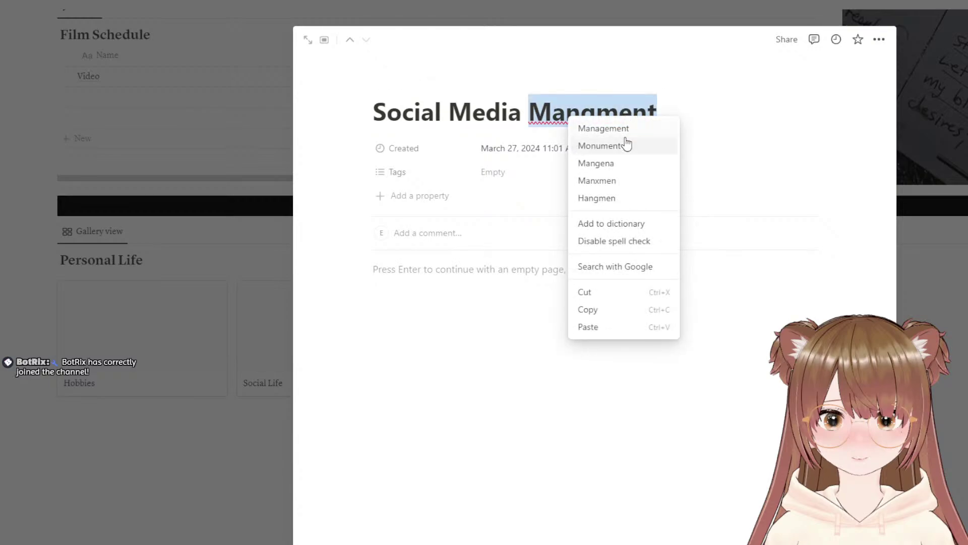
pyautogui.click(625, 128)
pyautogui.rightClick(634, 114)
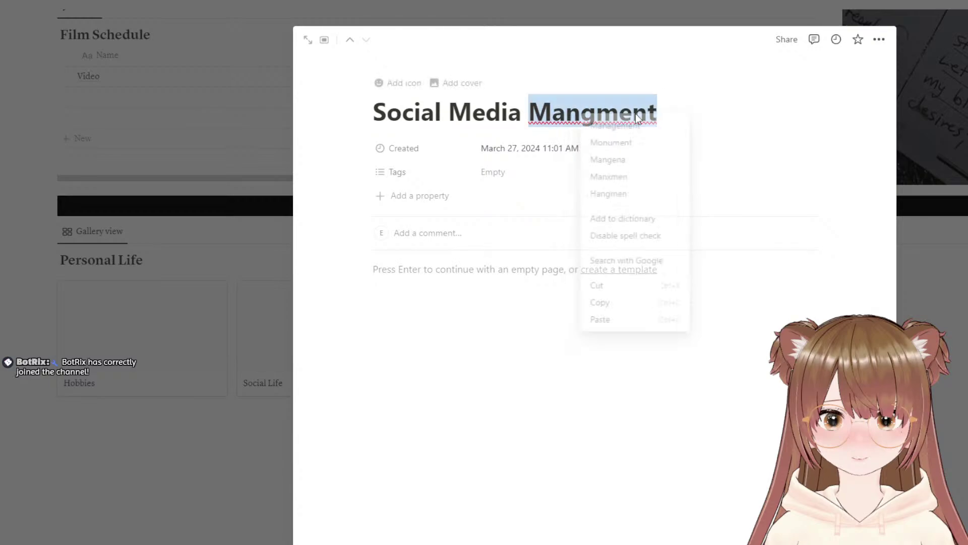
pyautogui.click(614, 126)
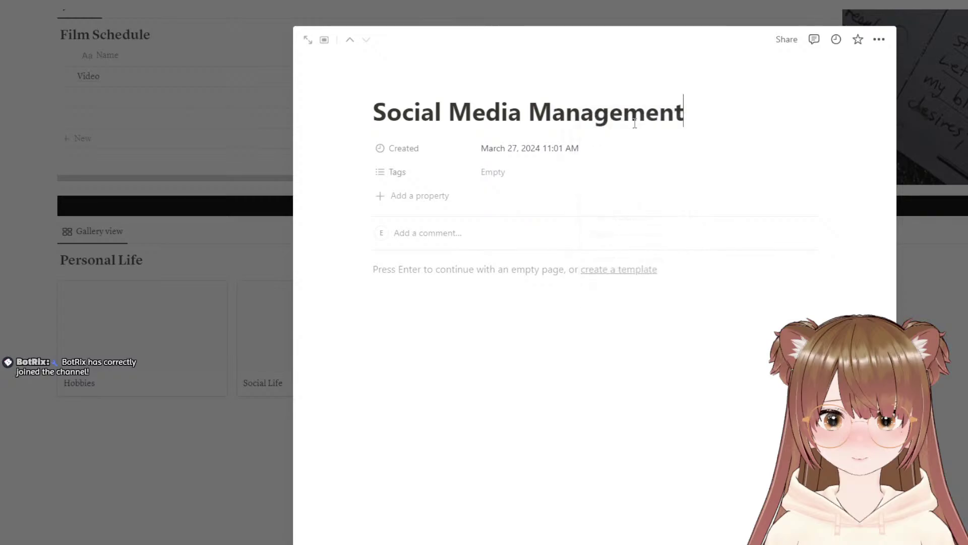
pyautogui.click(948, 348)
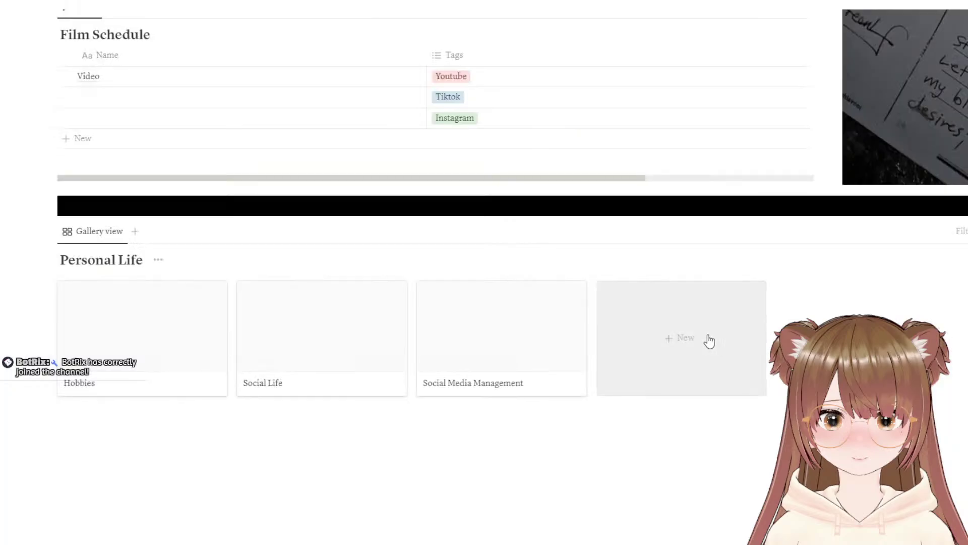
# Step: Add a card titled "Chores" to the Personal Life gallery and set its page font to Serif
pyautogui.scroll(5, 692, 370)
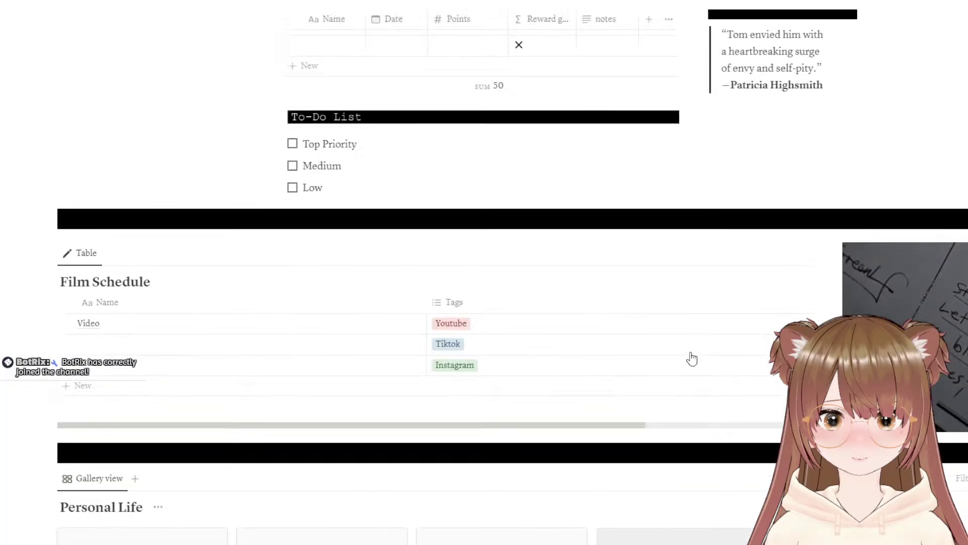
pyautogui.scroll(-4, 691, 371)
pyautogui.click(691, 372)
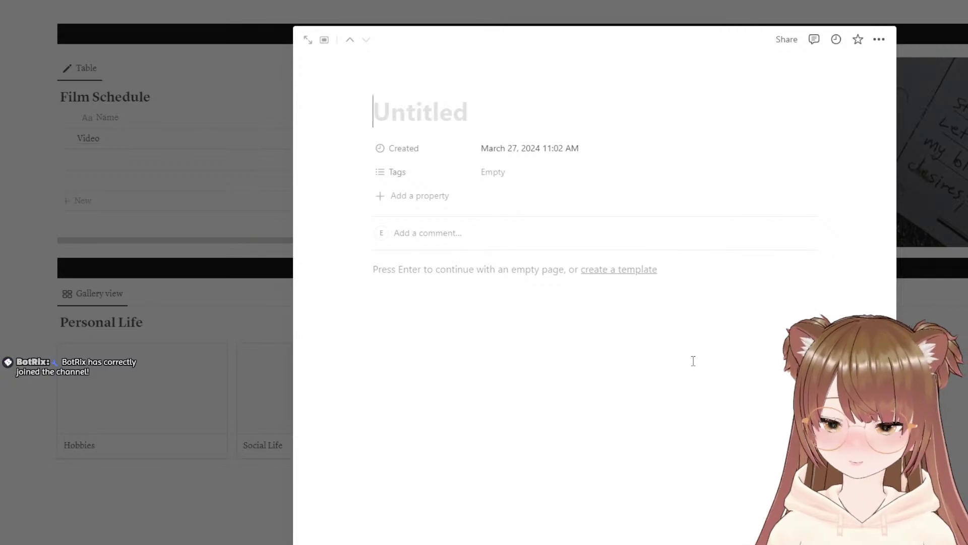
pyautogui.write('Chores')
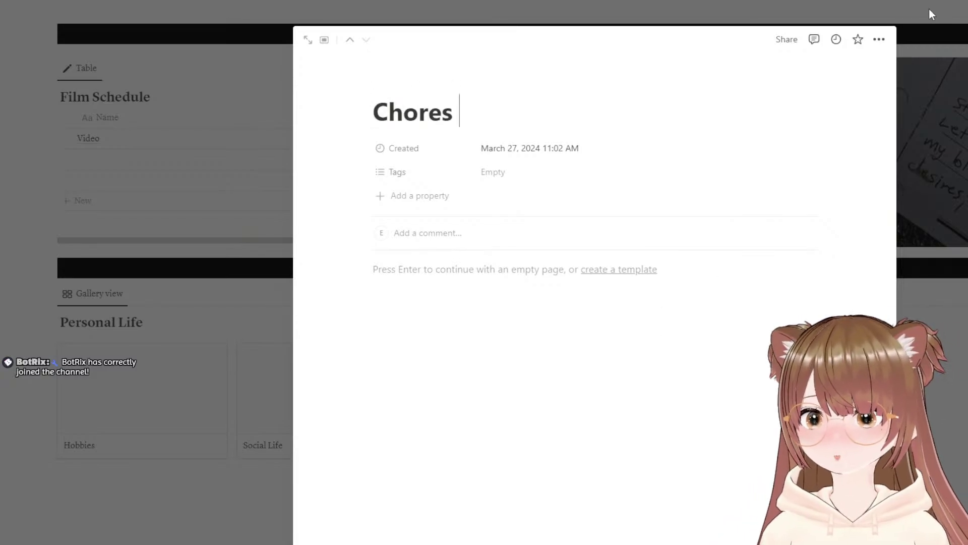
pyautogui.click(879, 39)
pyautogui.press('Escape')
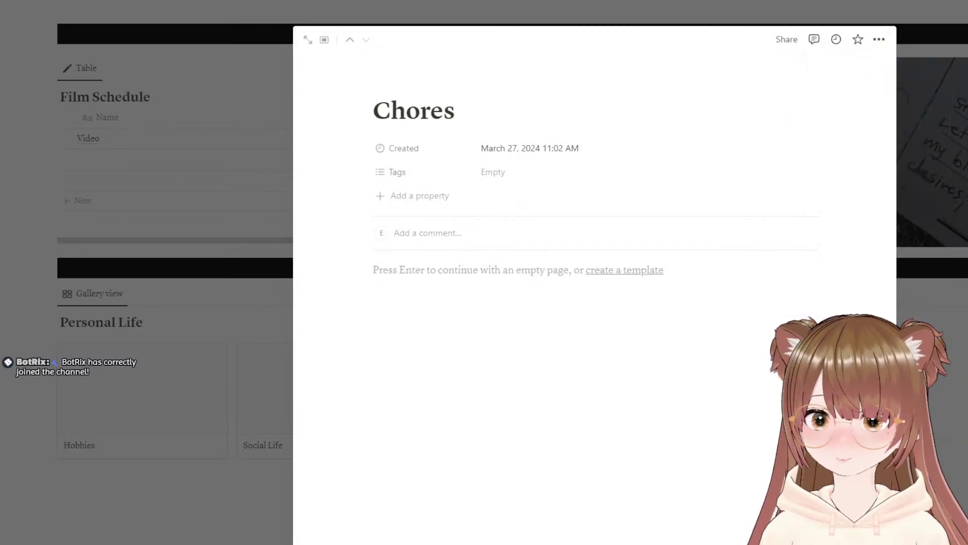
pyautogui.press('Escape')
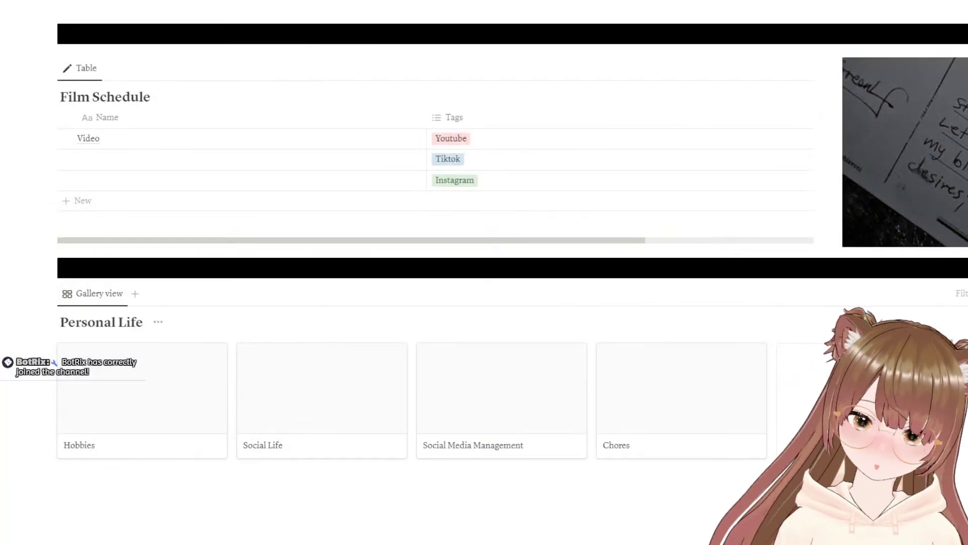
# Step: Add a card titled "Places to Go" to the Personal Life gallery
pyautogui.click(862, 394)
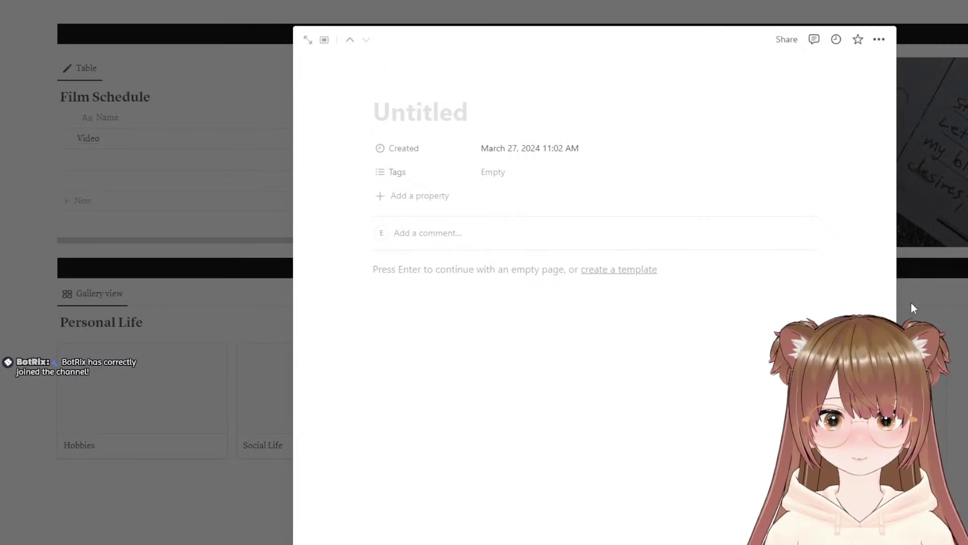
pyautogui.write('zP')
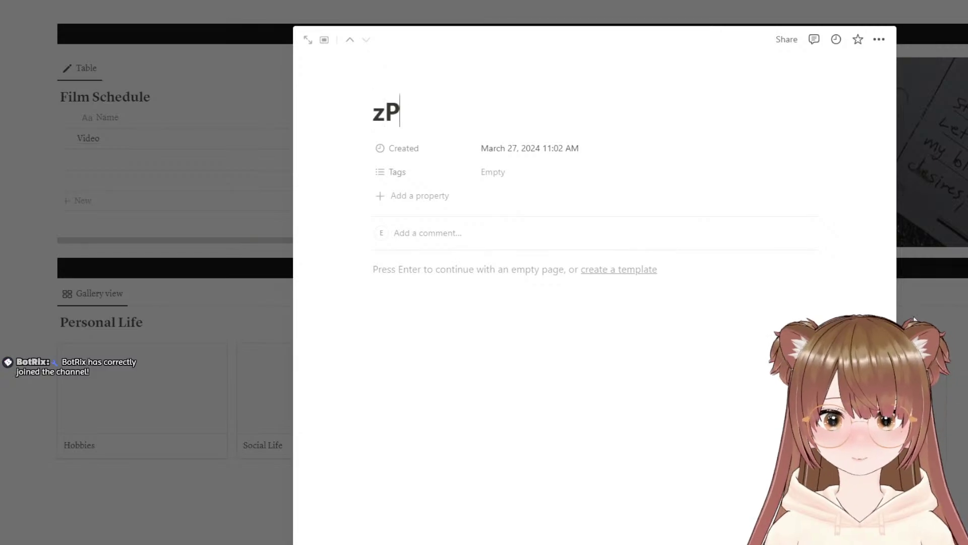
pyautogui.press('BackSpace')
pyautogui.press('BackSpace')
pyautogui.write('Places to Go')
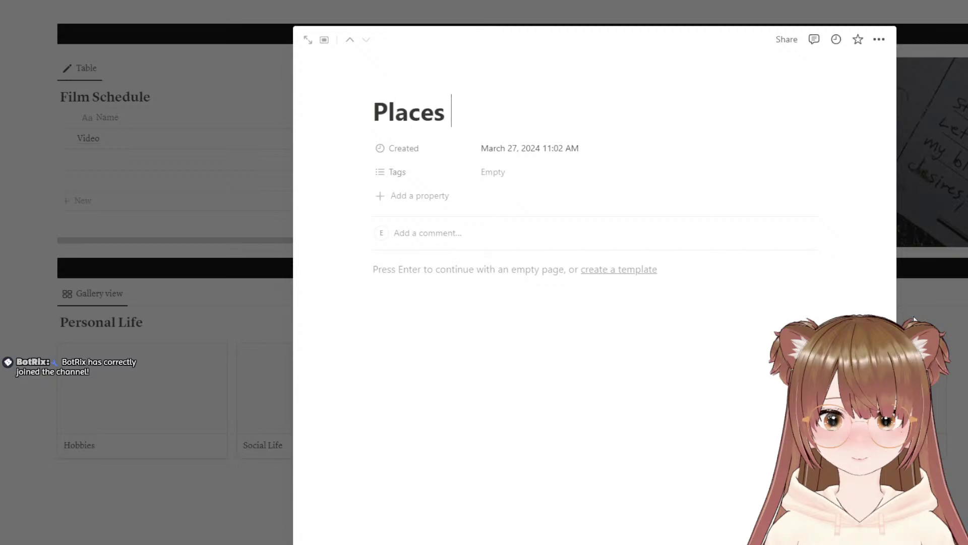
pyautogui.press('BackSpace')
pyautogui.write('go')
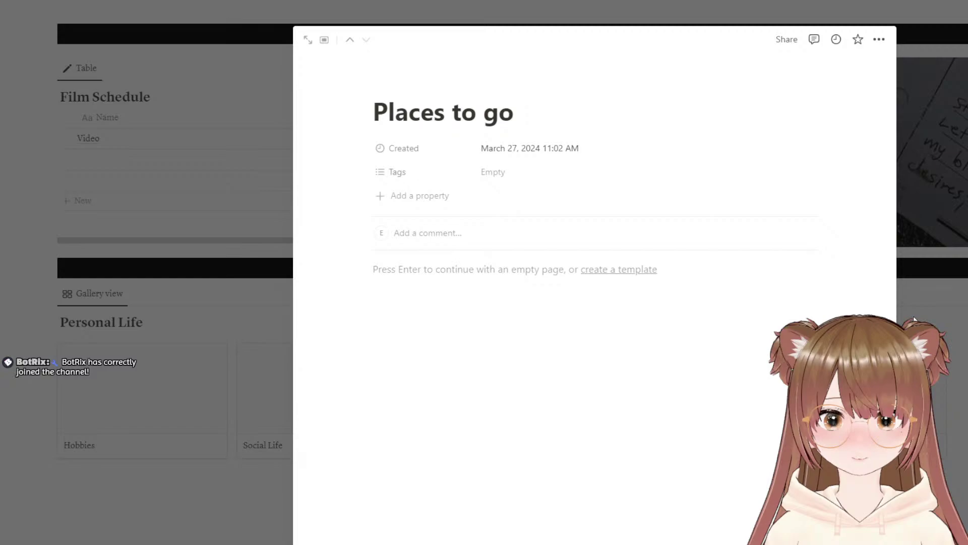
pyautogui.press('BackSpace')
pyautogui.press('BackSpace')
pyautogui.press('BackSpace')
pyautogui.press('BackSpace')
pyautogui.write('Go')
pyautogui.press('Escape')
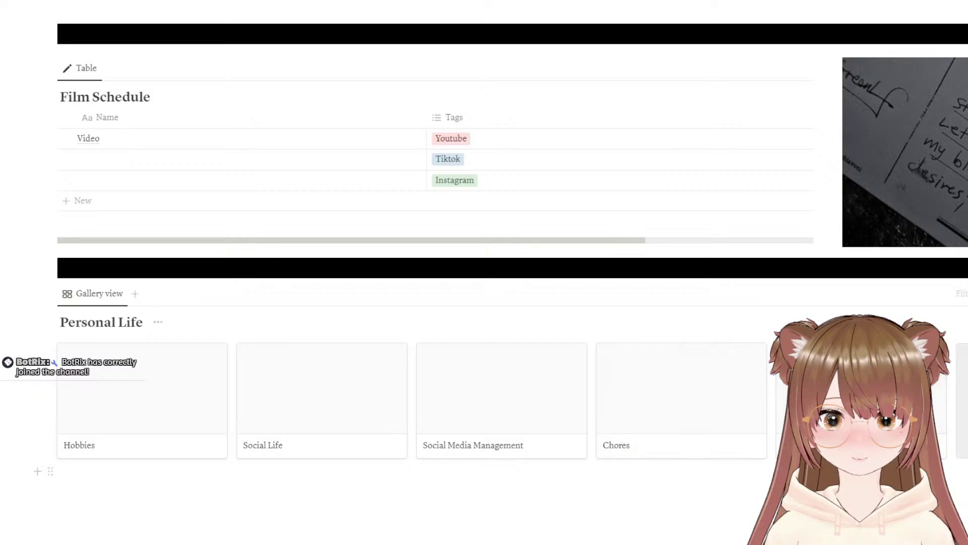
# Step: Add a card titled "Academics" to the Personal Life gallery and return to the dashboard
pyautogui.click(142, 479)
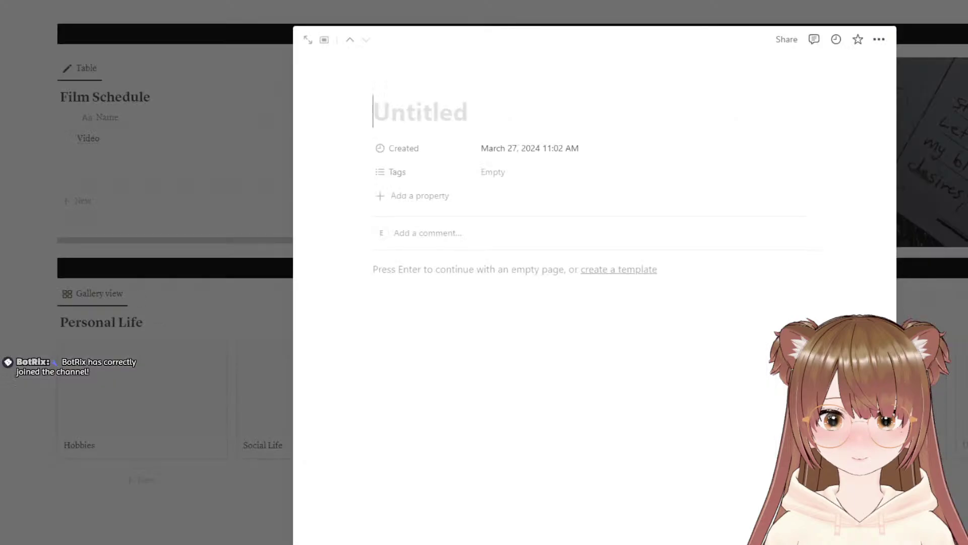
pyautogui.write('Academics')
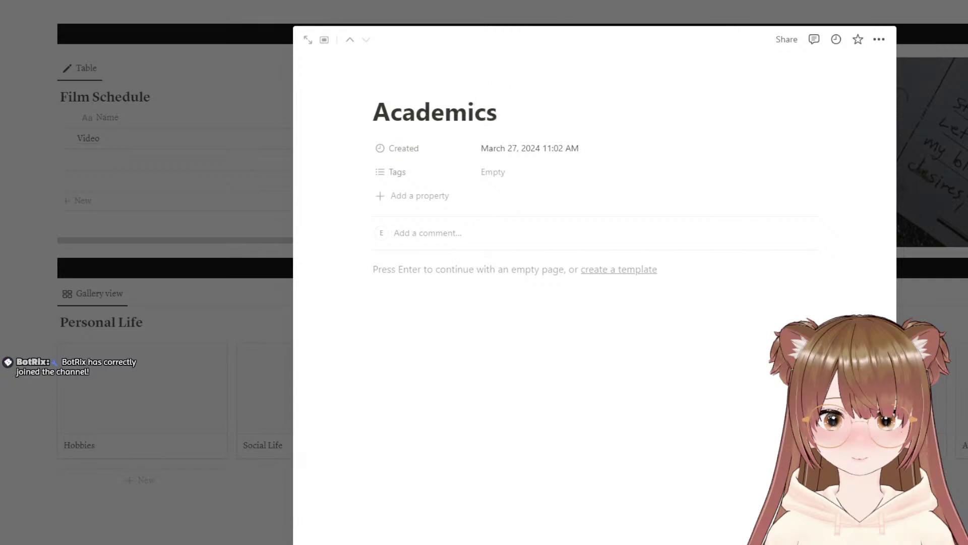
pyautogui.press('Escape')
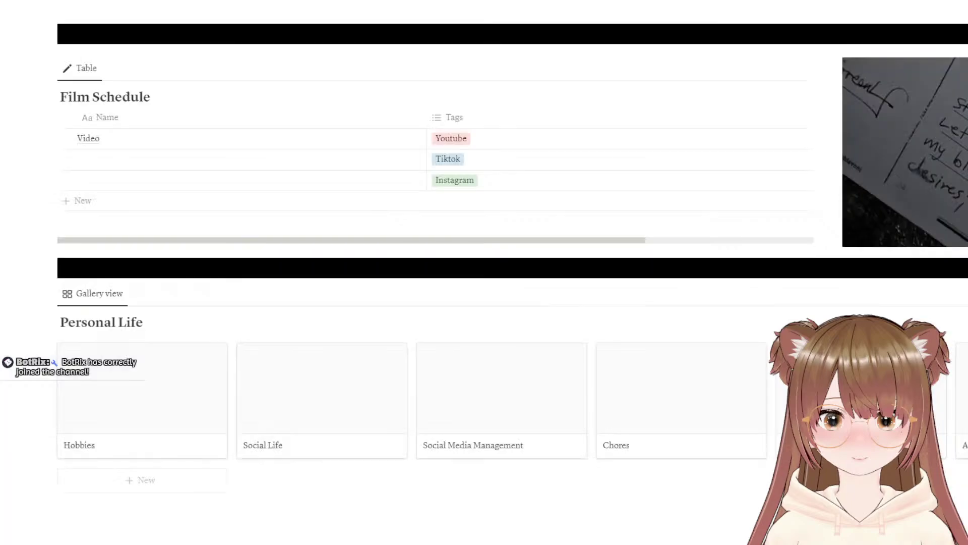
pyautogui.scroll(20, 484, 273)
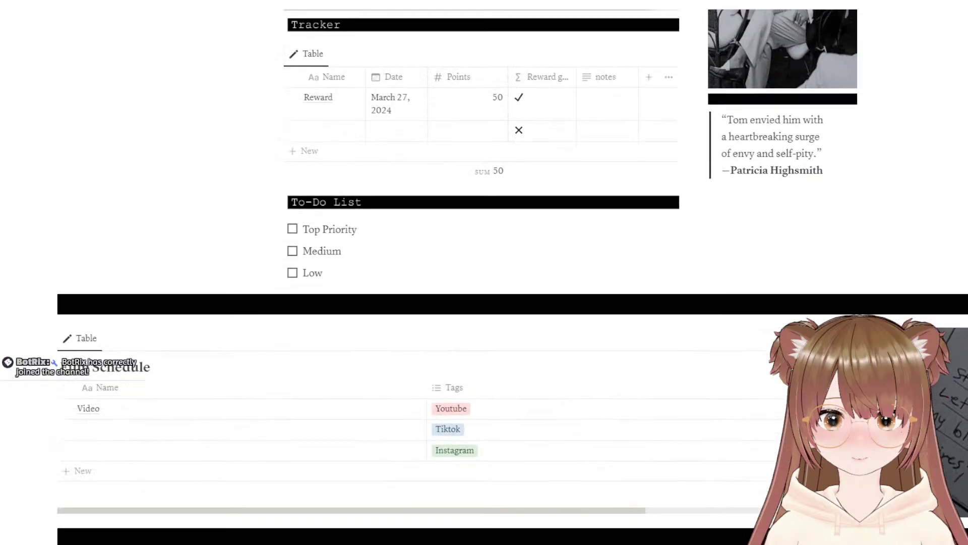
pyautogui.scroll(-20, 484, 273)
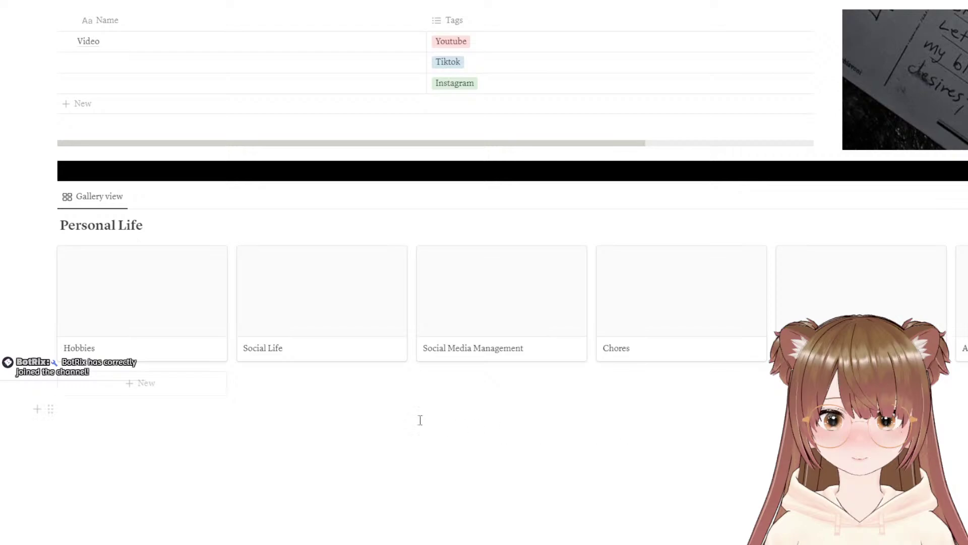
pyautogui.click(197, 325)
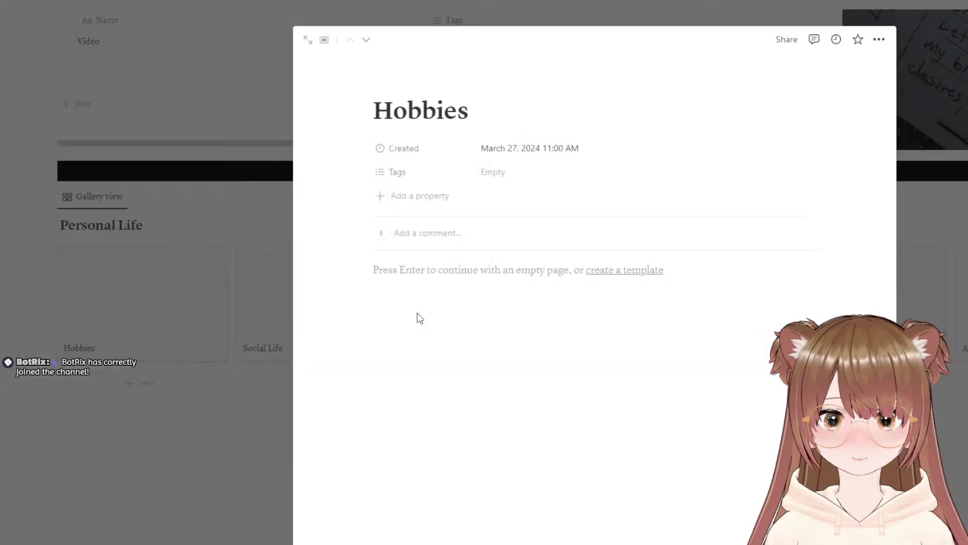
pyautogui.press('Return')
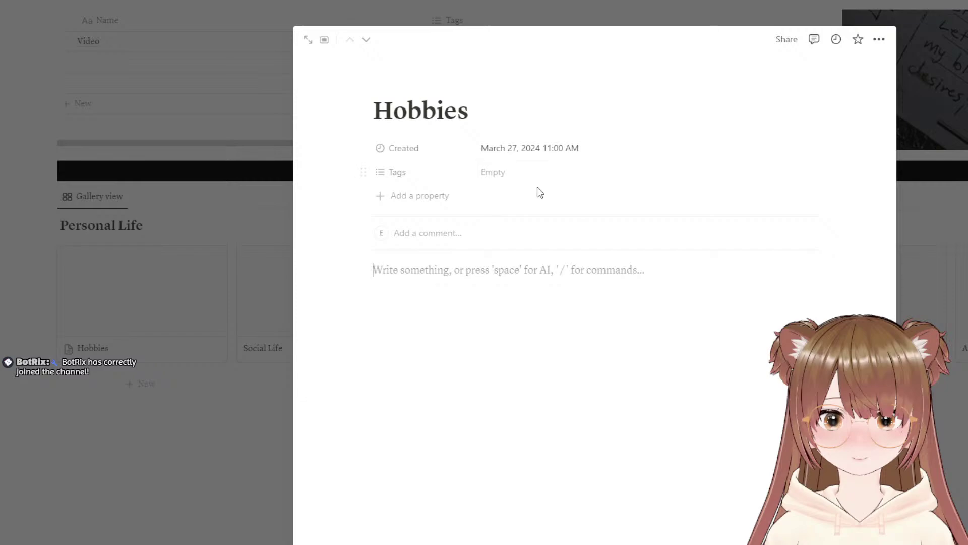
pyautogui.press('Escape')
# Step: Review the whole dashboard from the Ripley cover and book gallery down to the Personal Life gallery
pyautogui.scroll(15, 484, 273)
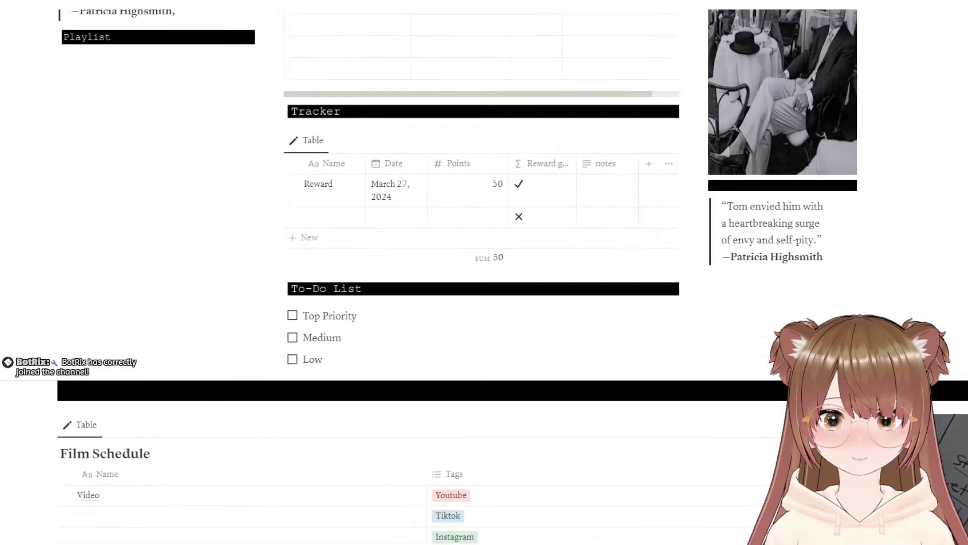
pyautogui.scroll(3, 484, 272)
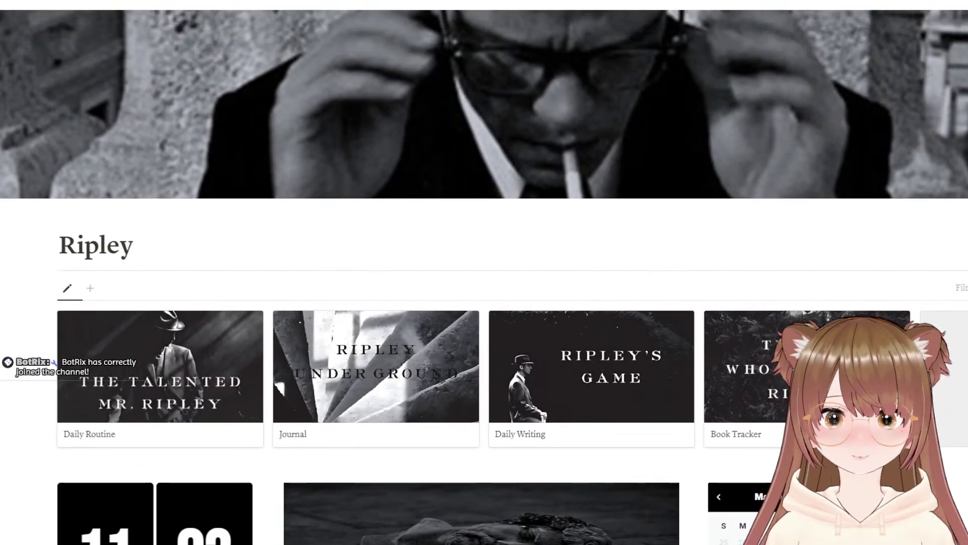
pyautogui.scroll(-15, 484, 272)
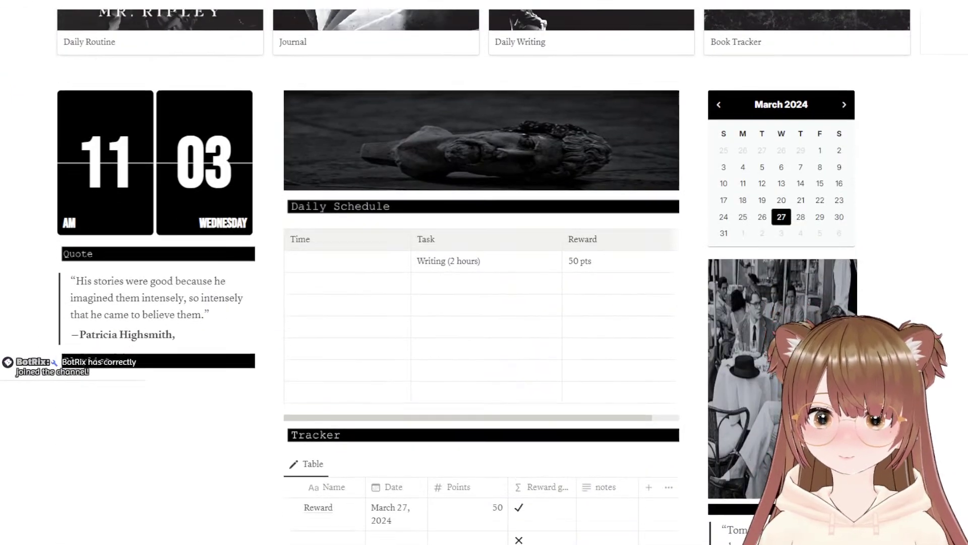
pyautogui.scroll(-7, 484, 272)
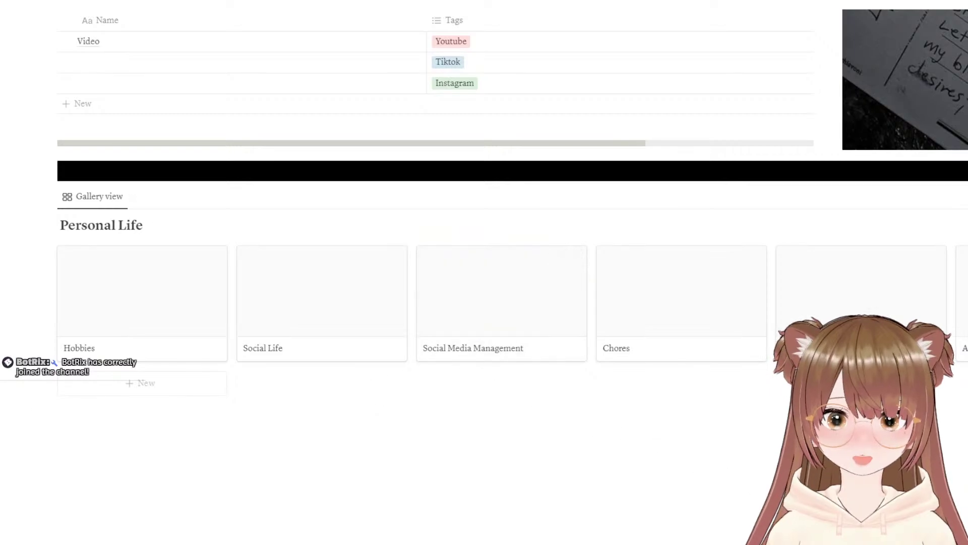
pyautogui.scroll(20, 484, 273)
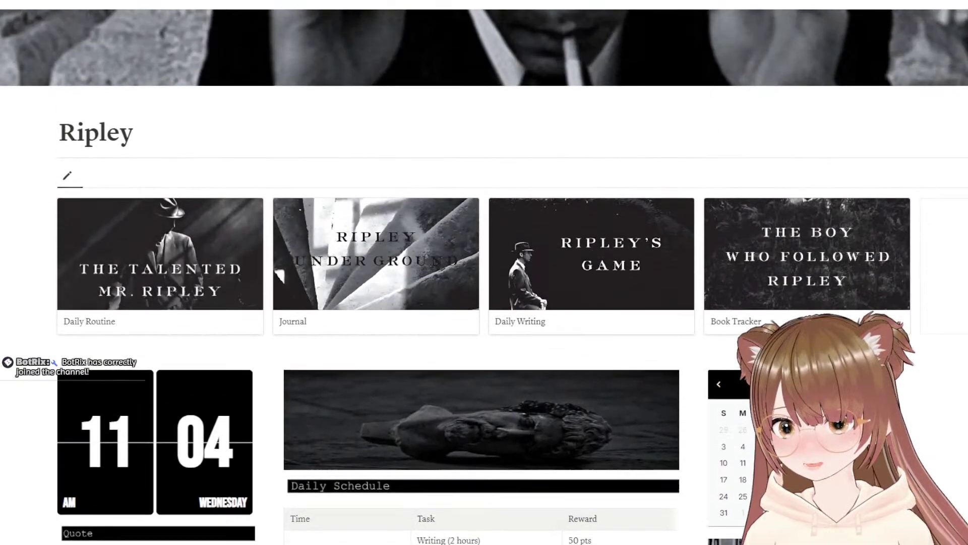
pyautogui.scroll(3, 484, 272)
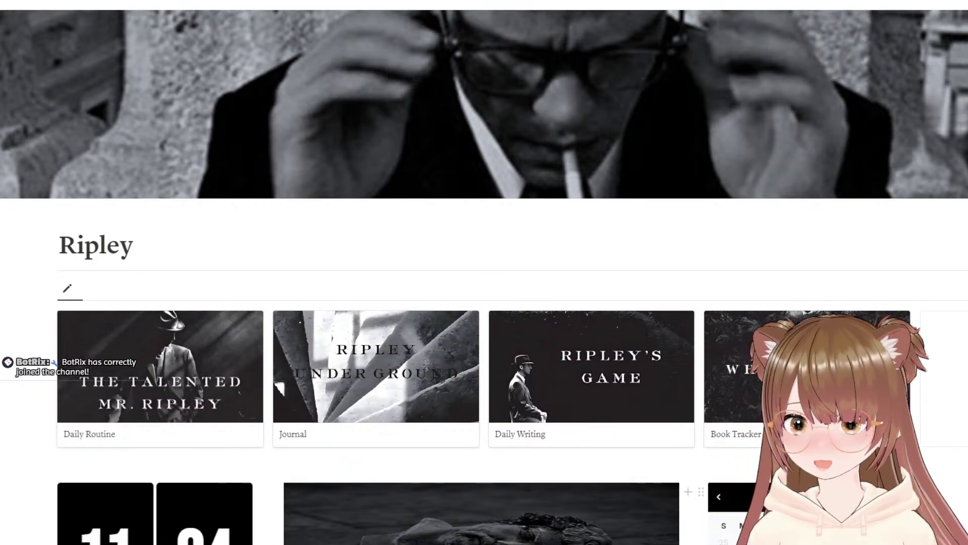
pyautogui.scroll(-7, 484, 272)
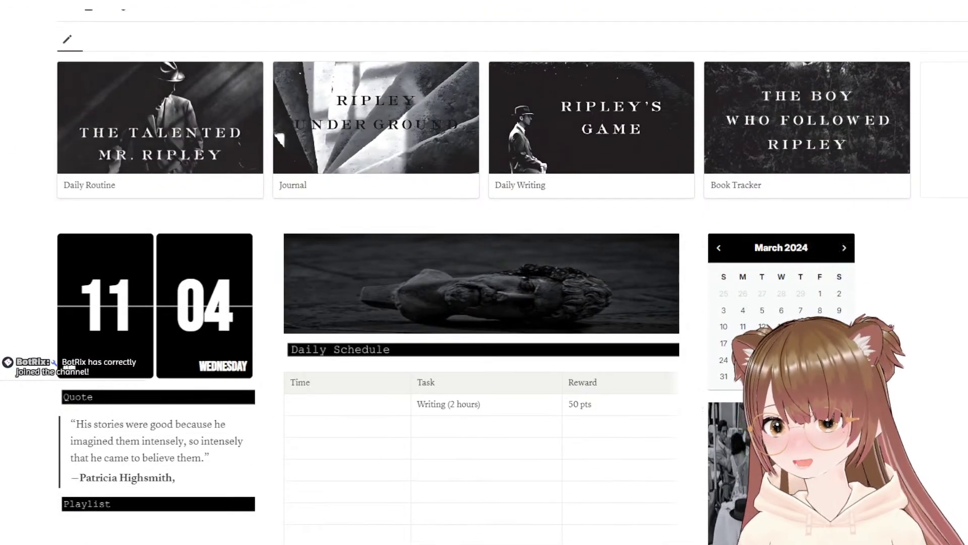
pyautogui.scroll(-7, 484, 272)
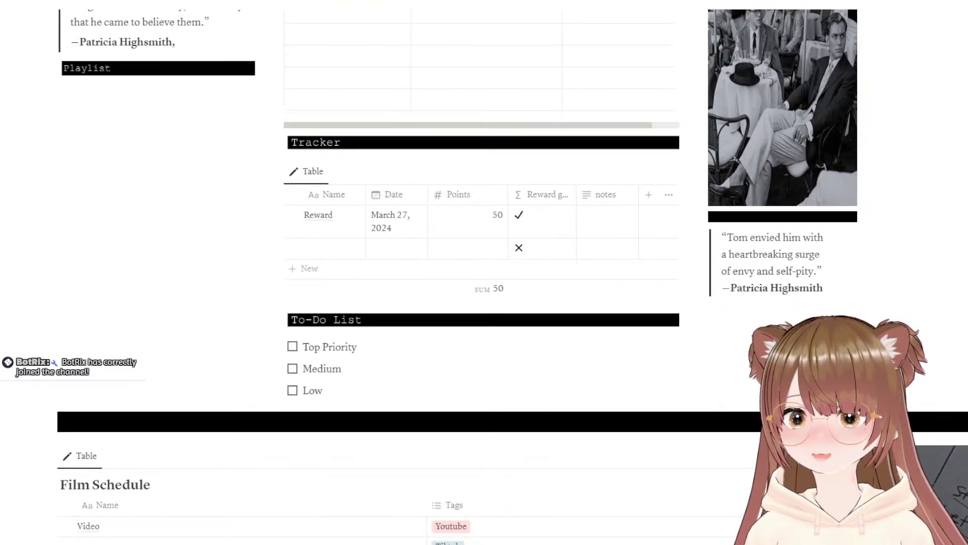
pyautogui.scroll(-8, 652, 525)
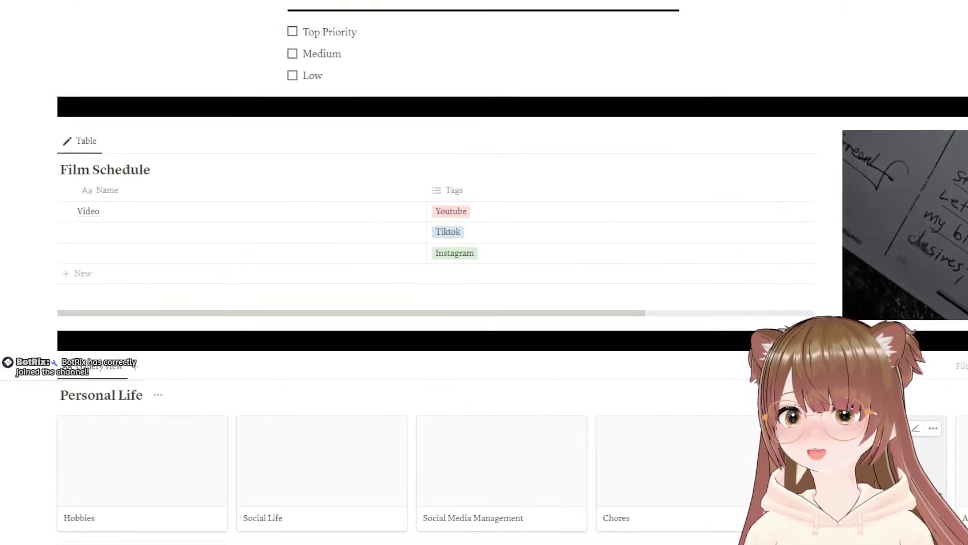
pyautogui.scroll(20, 652, 525)
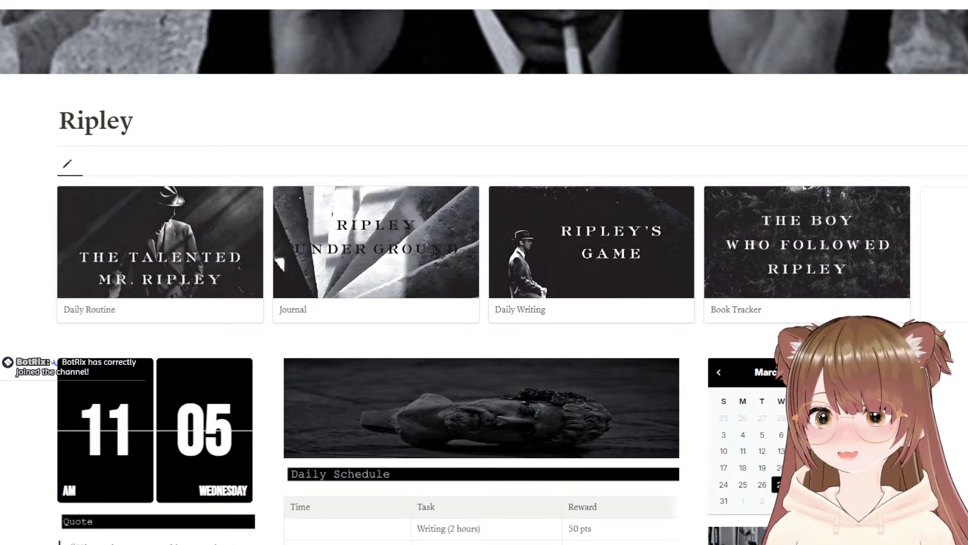
pyautogui.scroll(-6, 503, 237)
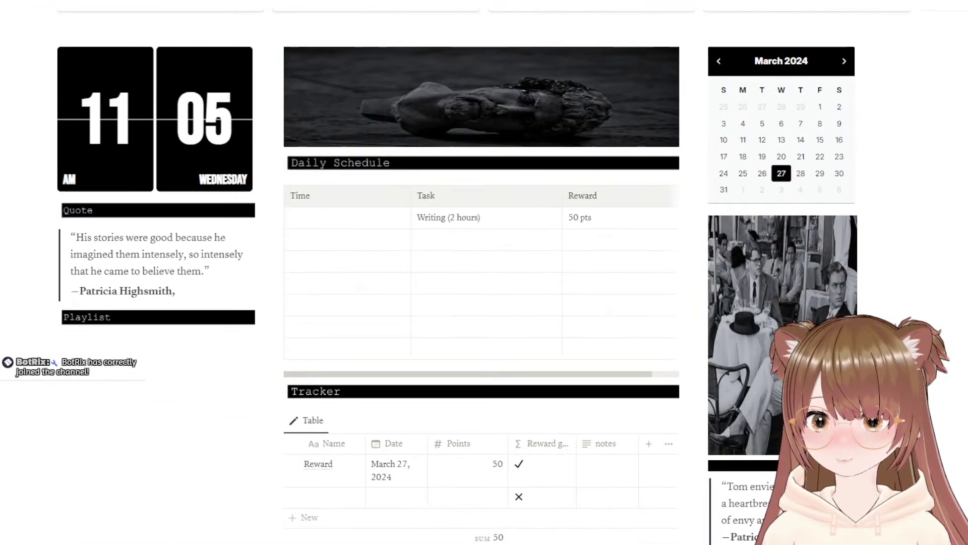
pyautogui.scroll(-2, 503, 237)
pyautogui.scroll(-4, 503, 238)
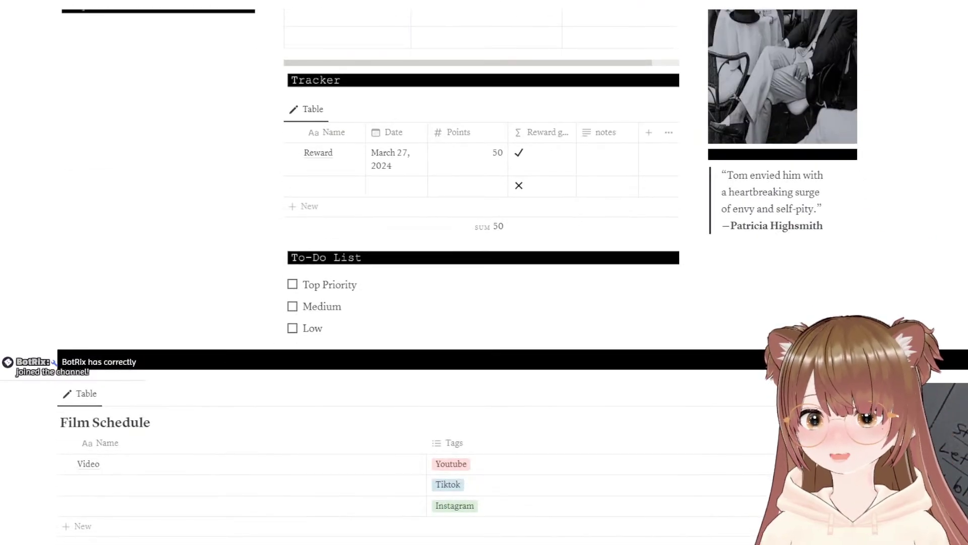
pyautogui.scroll(-7, 504, 237)
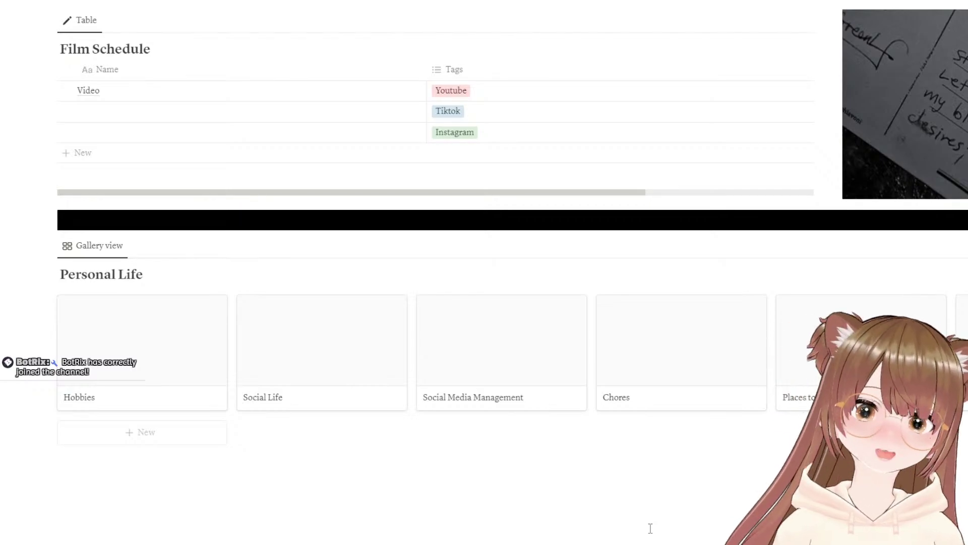
pyautogui.scroll(20, 651, 528)
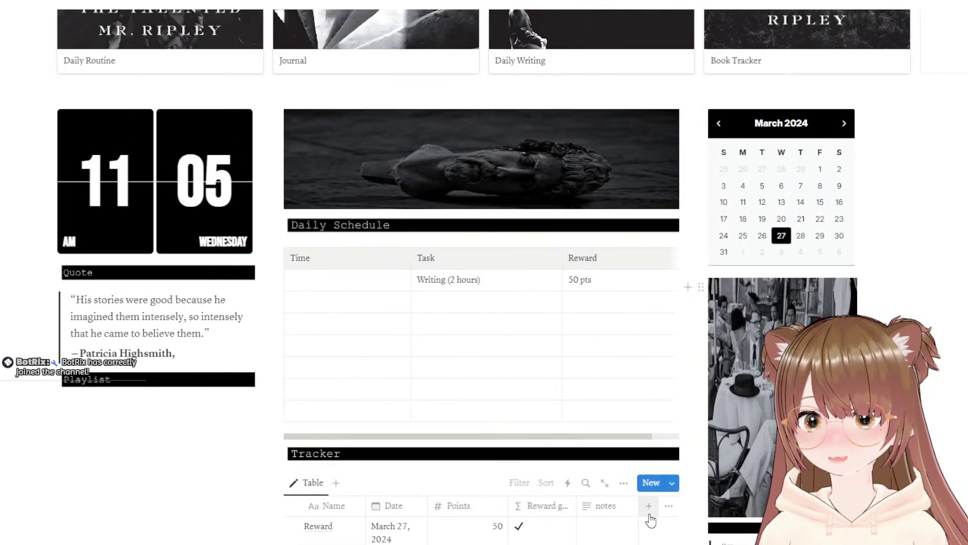
pyautogui.scroll(3, 650, 517)
pyautogui.scroll(-10, 641, 514)
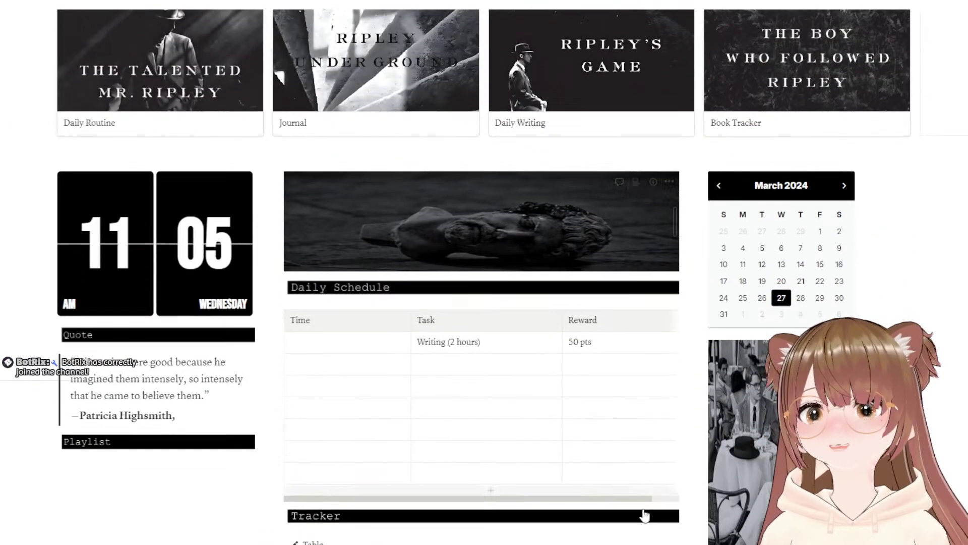
pyautogui.scroll(-10, 616, 500)
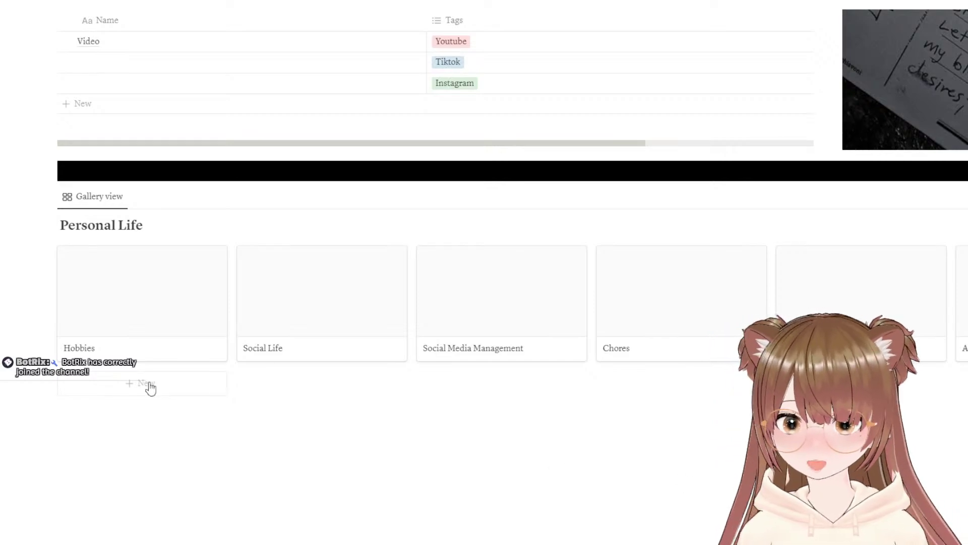
# Step: Change the card preview source in the Personal Life gallery's layout settings and close the settings
pyautogui.click(96, 323)
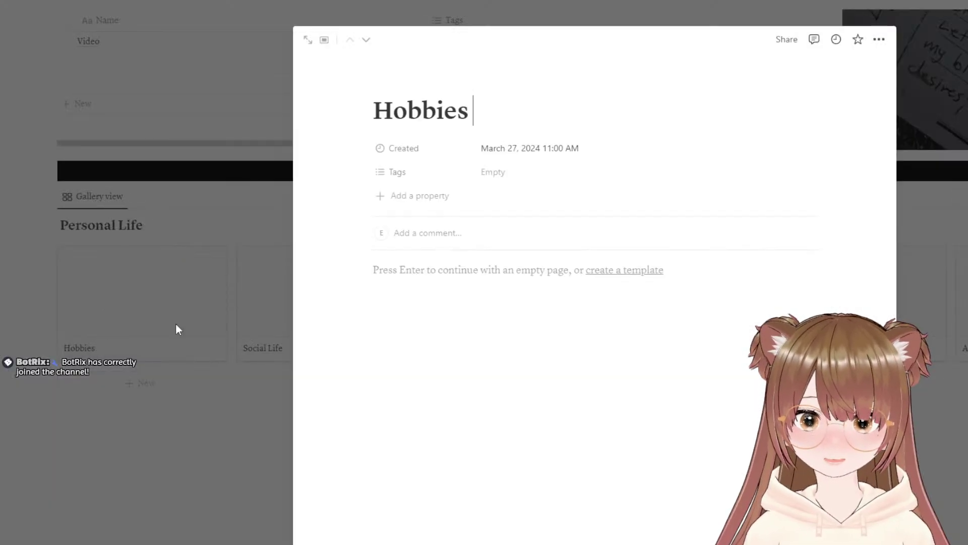
pyautogui.click(170, 365)
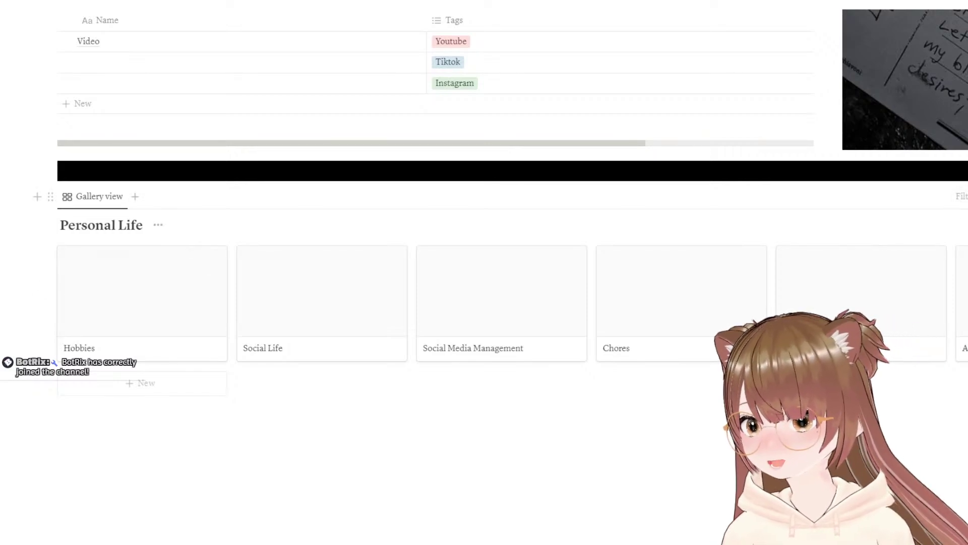
pyautogui.click(967, 196)
pyautogui.click(962, 272)
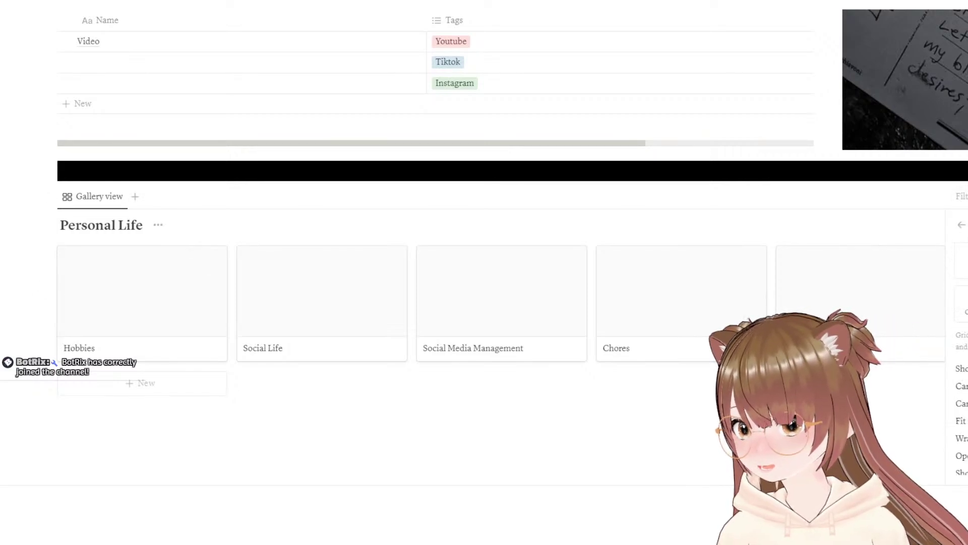
pyautogui.scroll(-1, 958, 353)
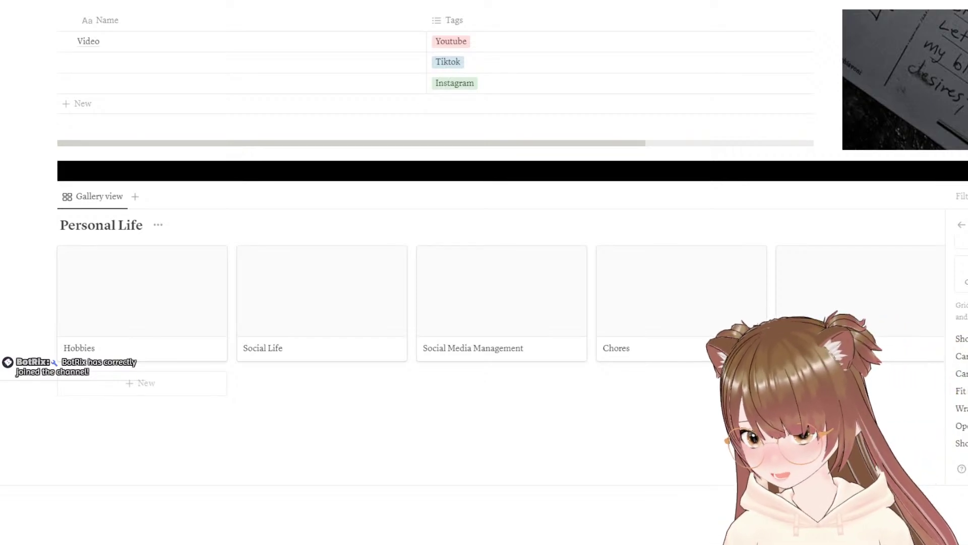
pyautogui.scroll(-1, 961, 368)
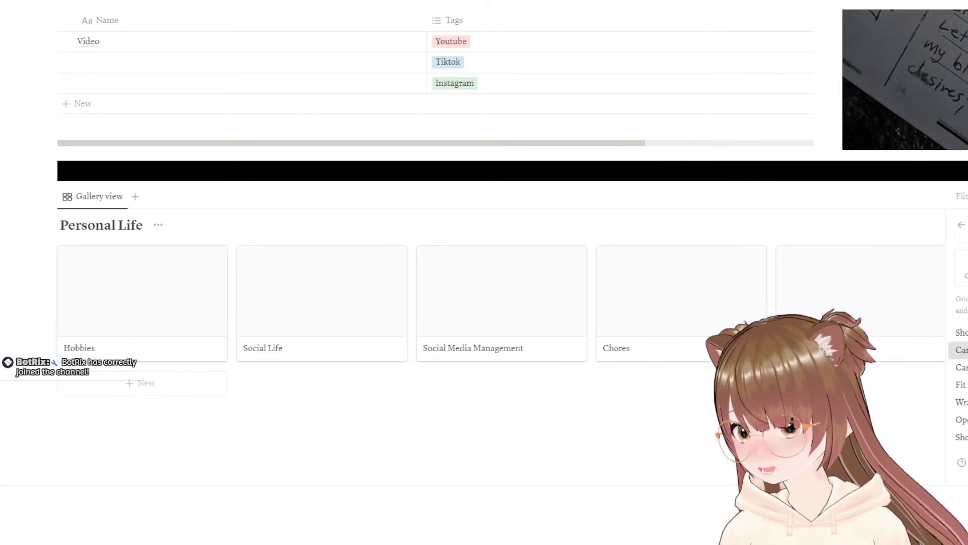
pyautogui.click(961, 350)
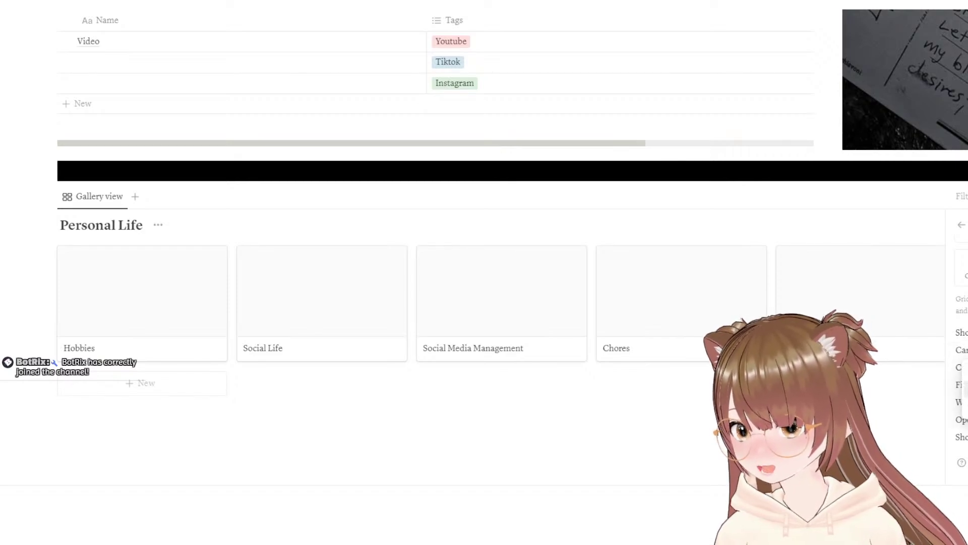
pyautogui.click(966, 389)
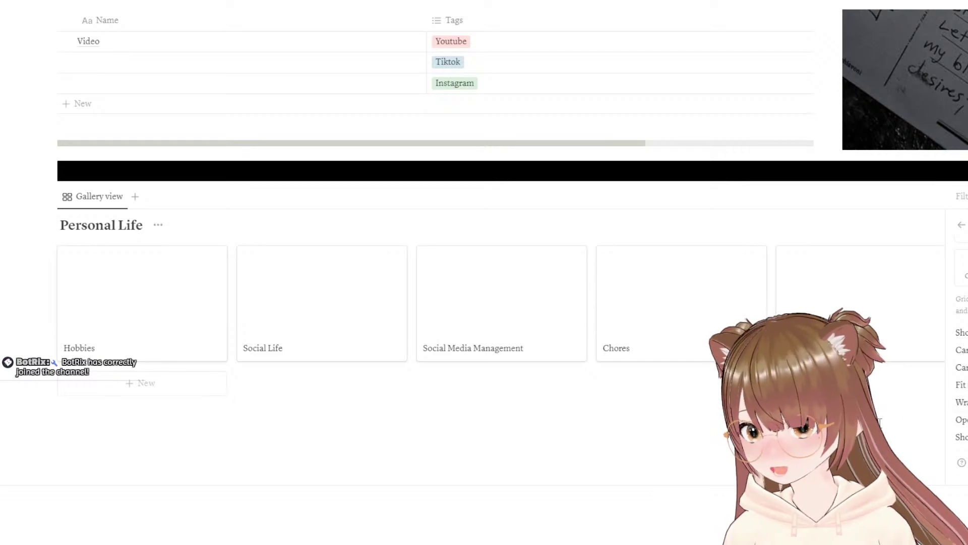
pyautogui.press('Escape')
# Step: Delete the Tags property from the Hobbies card in the Personal Life gallery
pyautogui.click(172, 288)
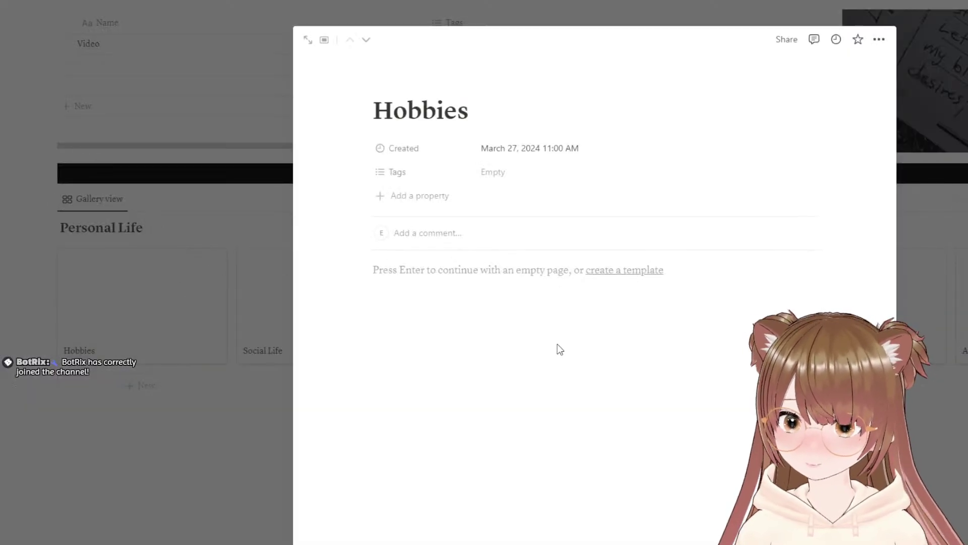
pyautogui.click(378, 175)
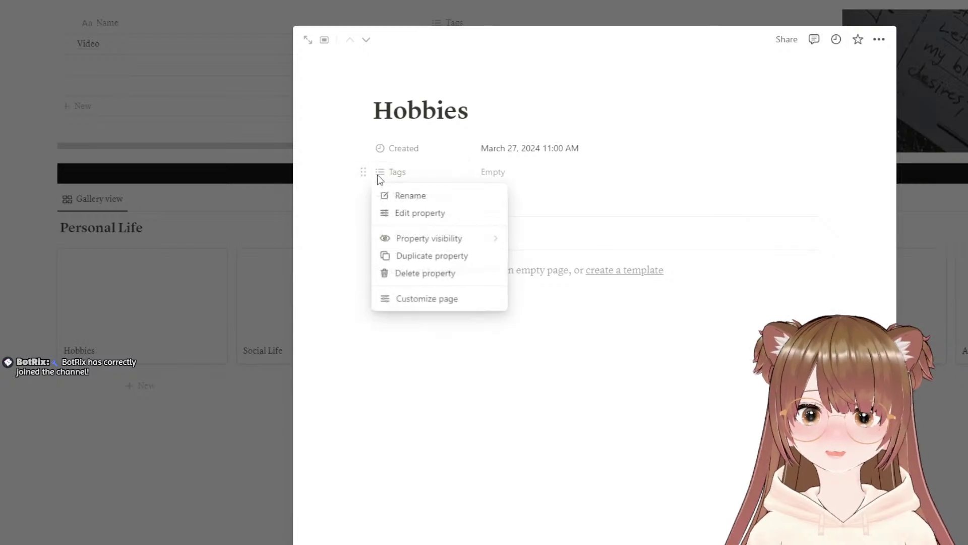
pyautogui.click(431, 275)
pyautogui.click(549, 304)
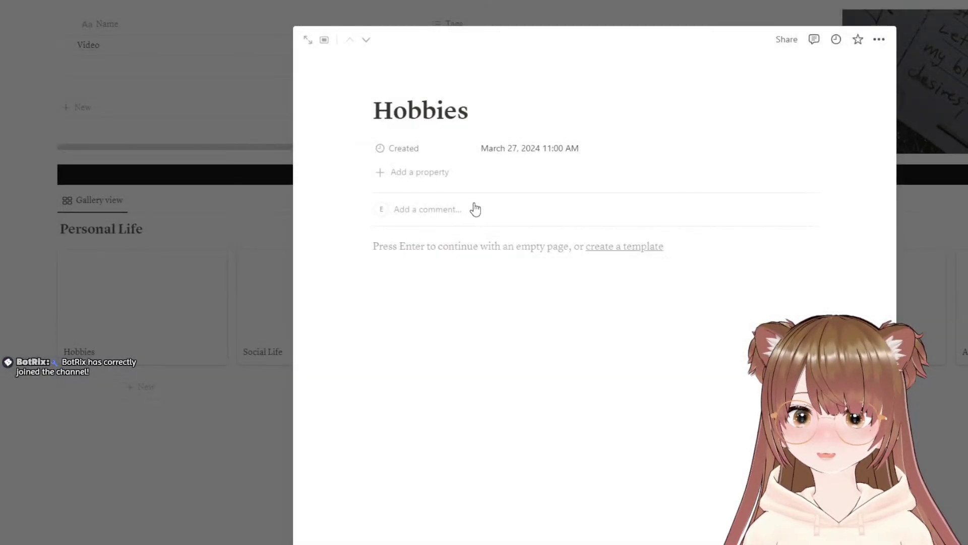
# Step: Add a Files & media property to the Hobbies card, keeping its default name
pyautogui.click(447, 176)
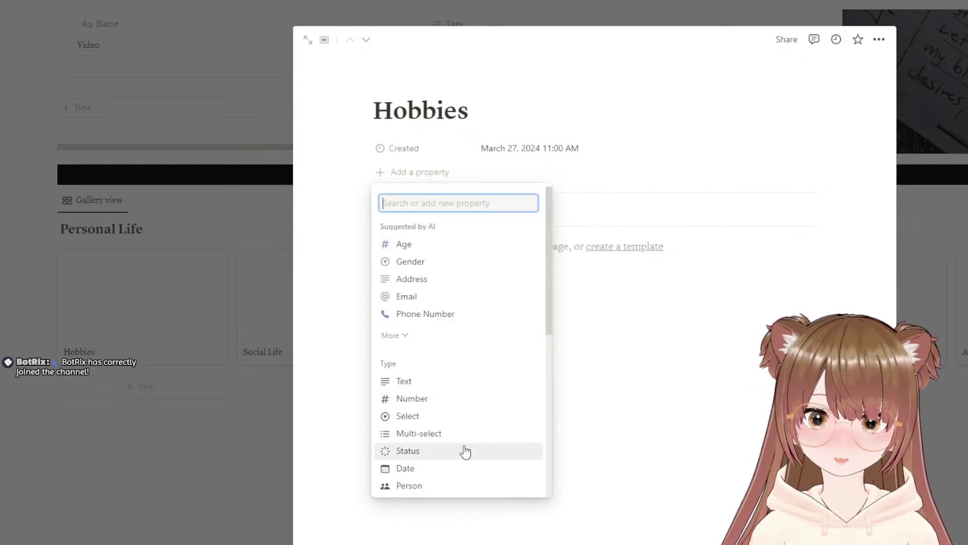
pyautogui.scroll(-2, 474, 411)
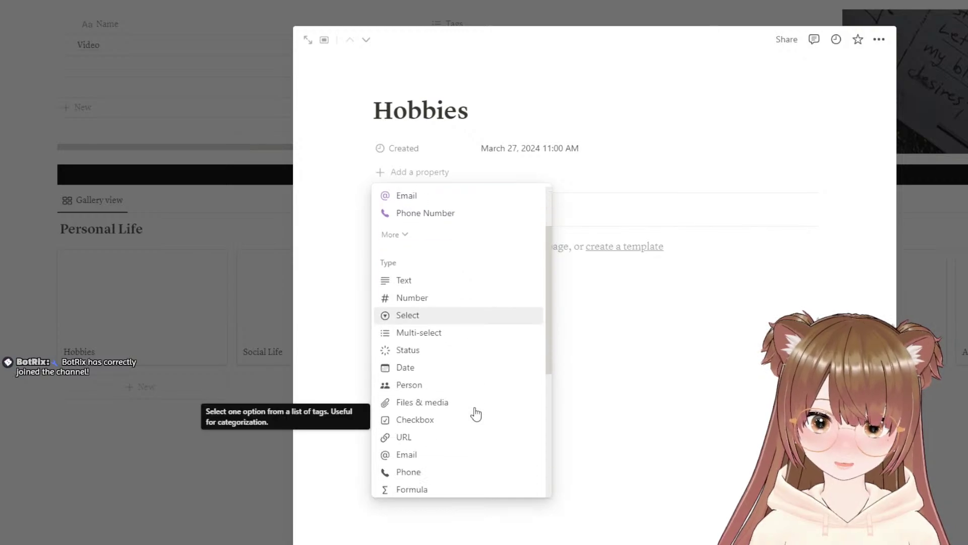
pyautogui.click(461, 383)
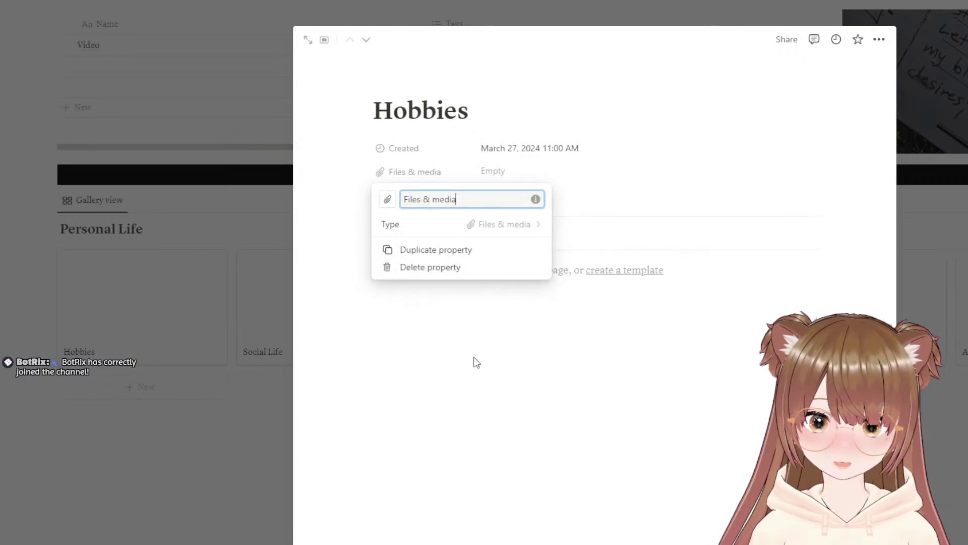
pyautogui.click(576, 195)
# Step: Upload a dark image from the computer to the Hobbies card's Files & media property
pyautogui.click(503, 178)
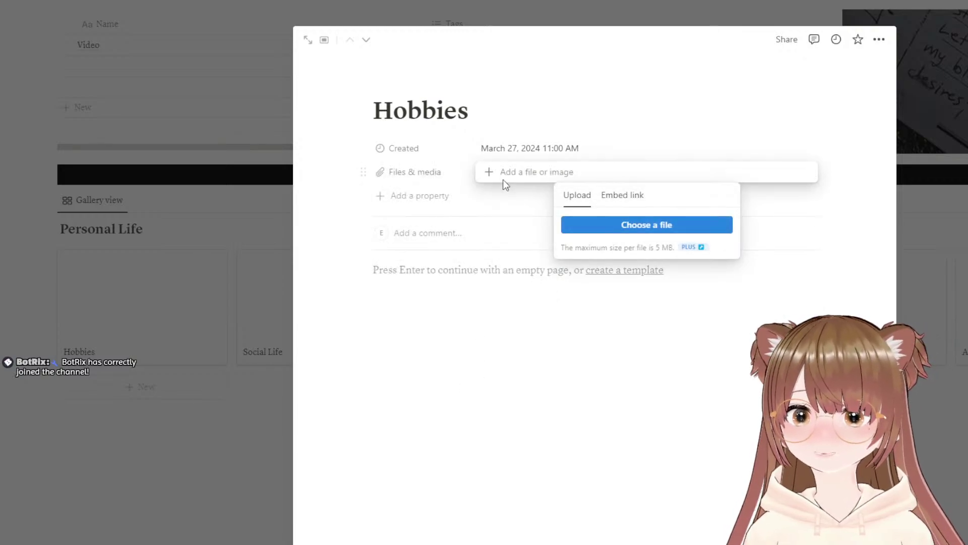
pyautogui.click(617, 232)
pyautogui.doubleClick(192, 103)
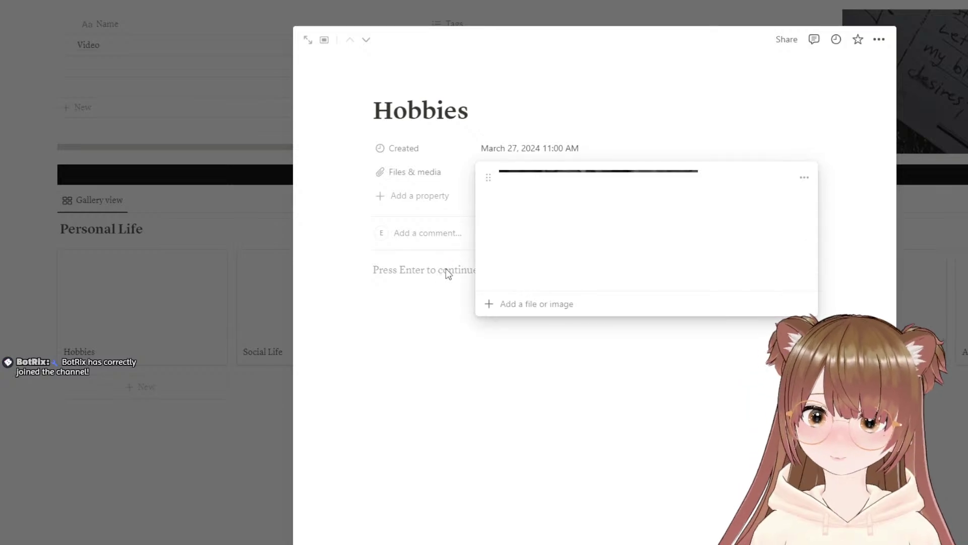
pyautogui.click(484, 361)
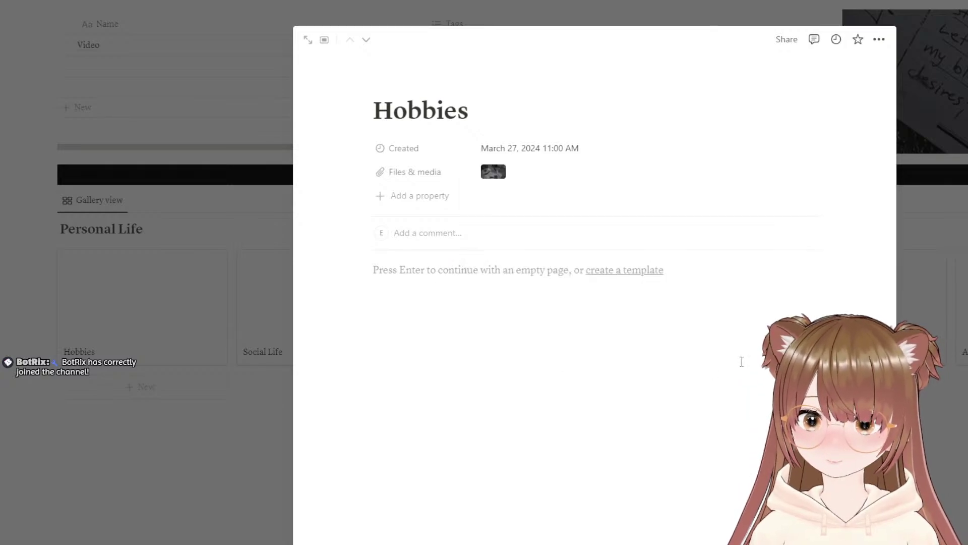
# Step: Close the Hobbies card and set the Personal Life gallery's card preview to the Files & media property
pyautogui.click(927, 247)
pyautogui.click(373, 469)
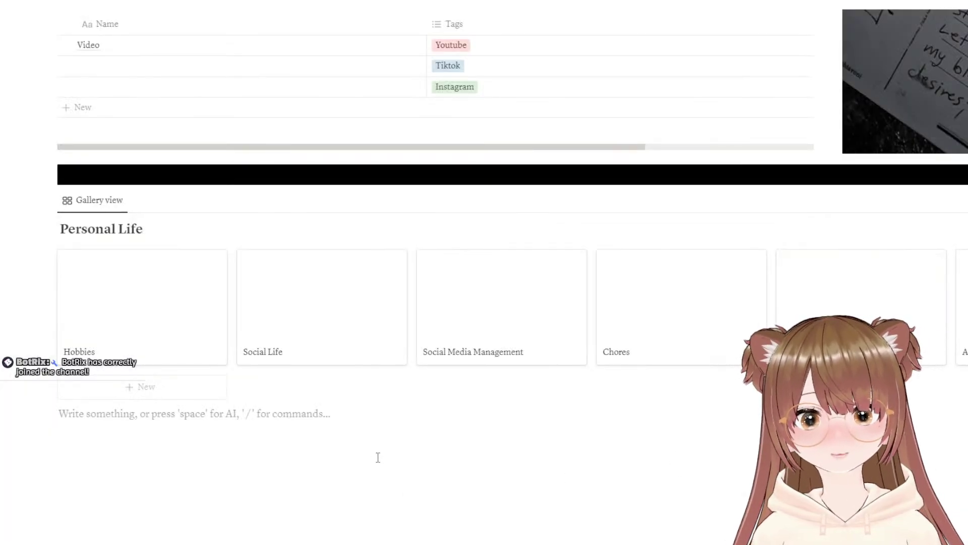
pyautogui.click(189, 294)
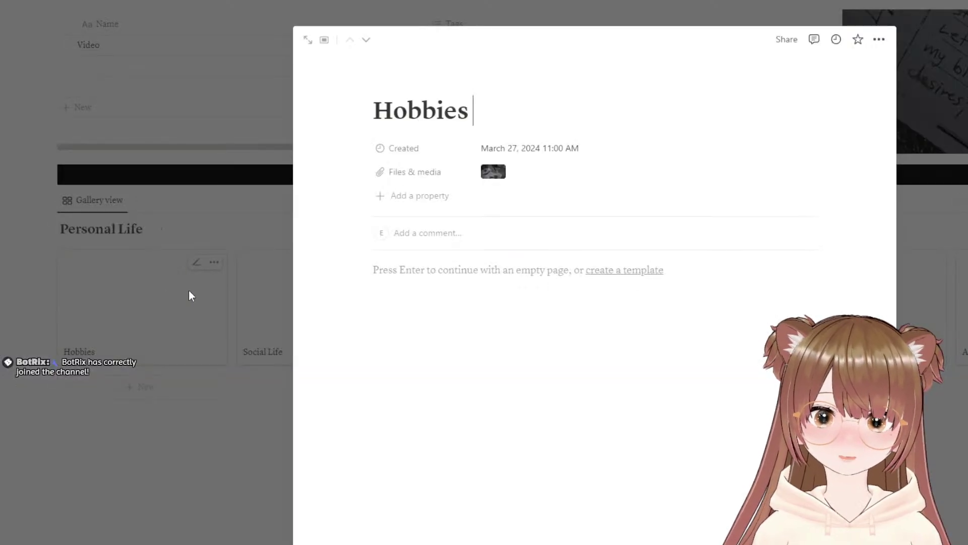
pyautogui.click(117, 429)
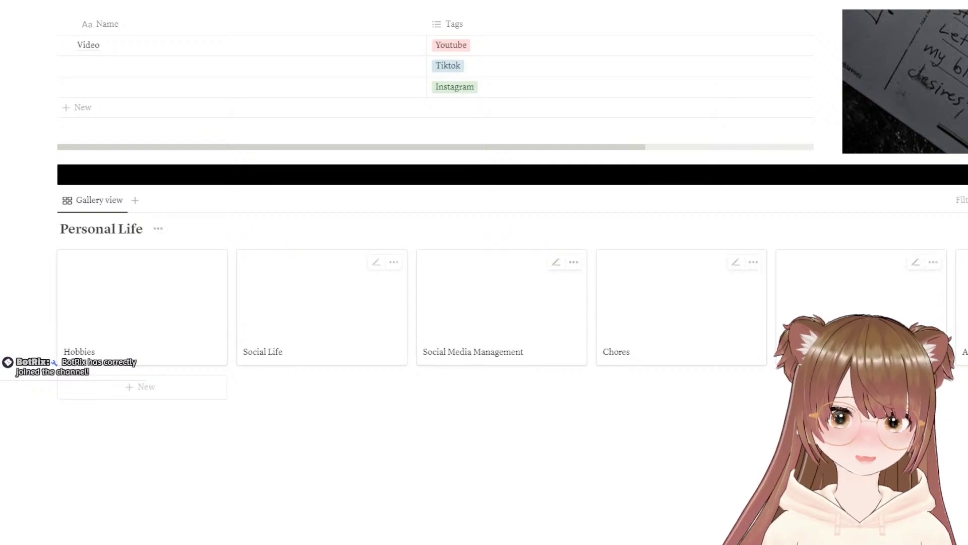
pyautogui.click(967, 200)
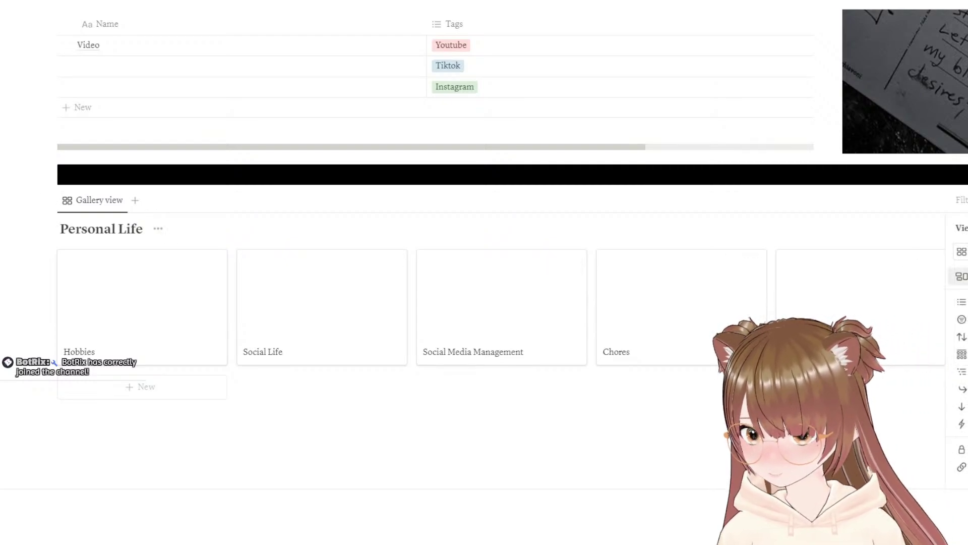
pyautogui.click(964, 277)
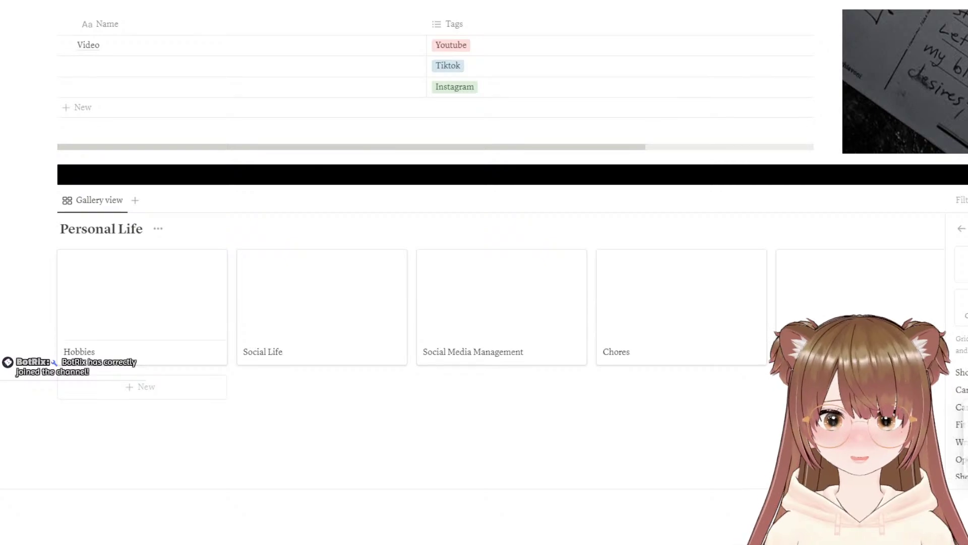
pyautogui.click(966, 426)
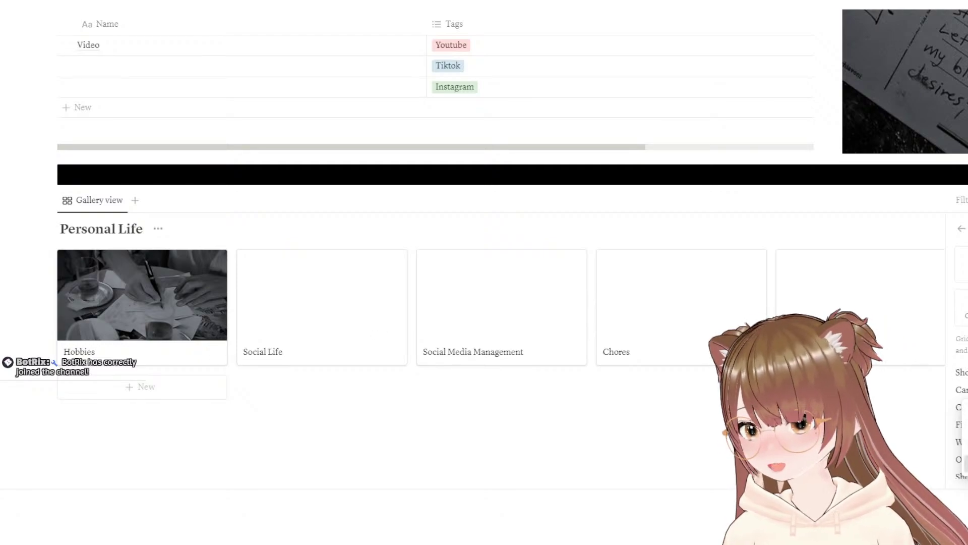
pyautogui.click(602, 505)
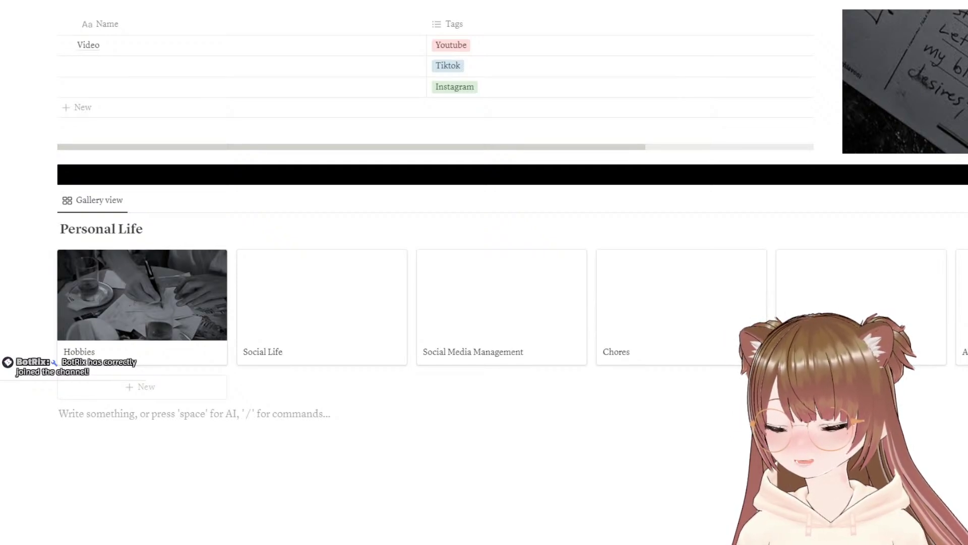
# Step: Upload the dark image of a man and woman drinking to the Social Life card's Files & media property and close the card
pyautogui.click(294, 290)
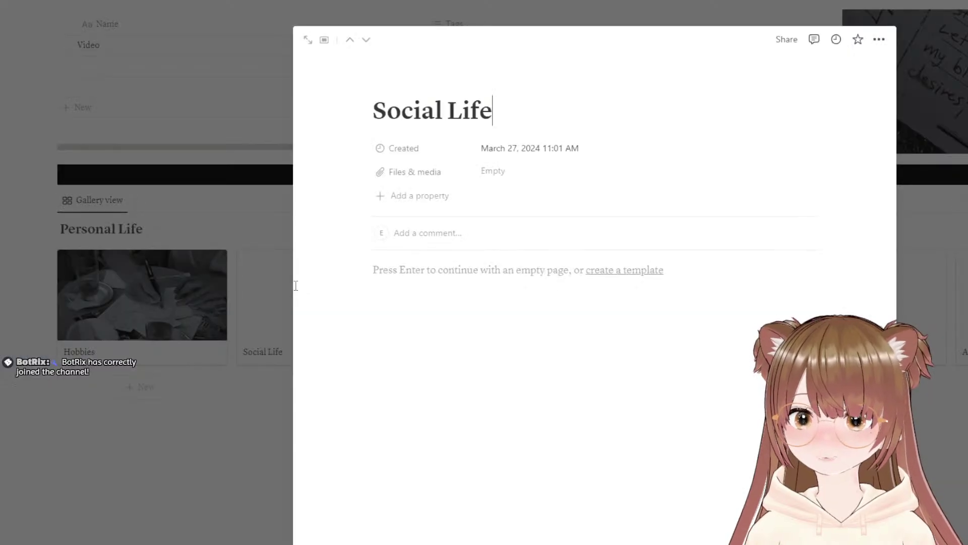
pyautogui.click(575, 179)
pyautogui.click(545, 173)
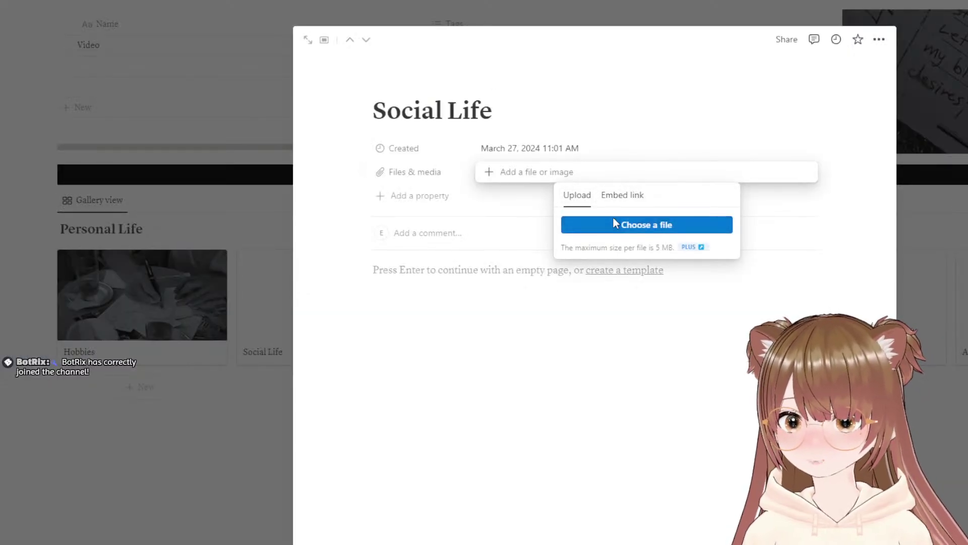
pyautogui.doubleClick(295, 101)
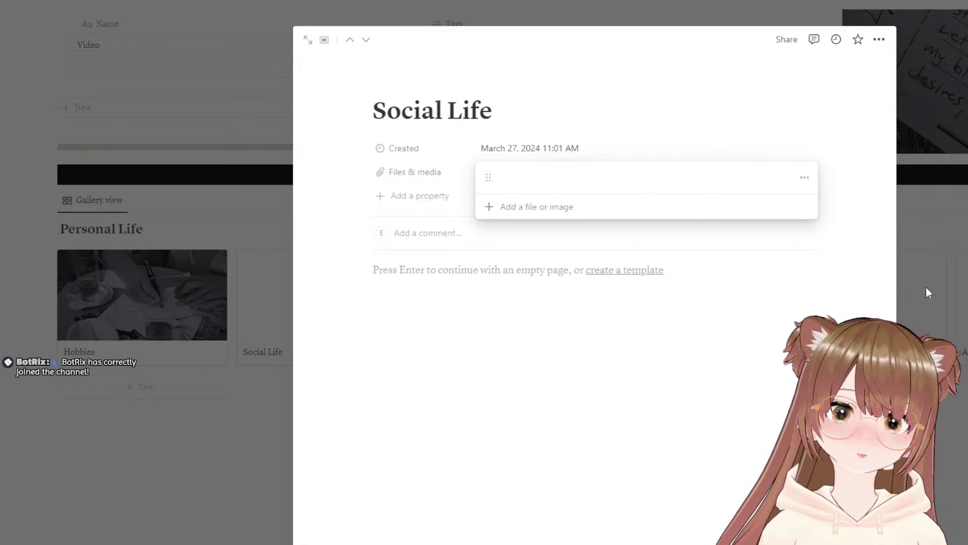
pyautogui.click(946, 243)
pyautogui.click(946, 241)
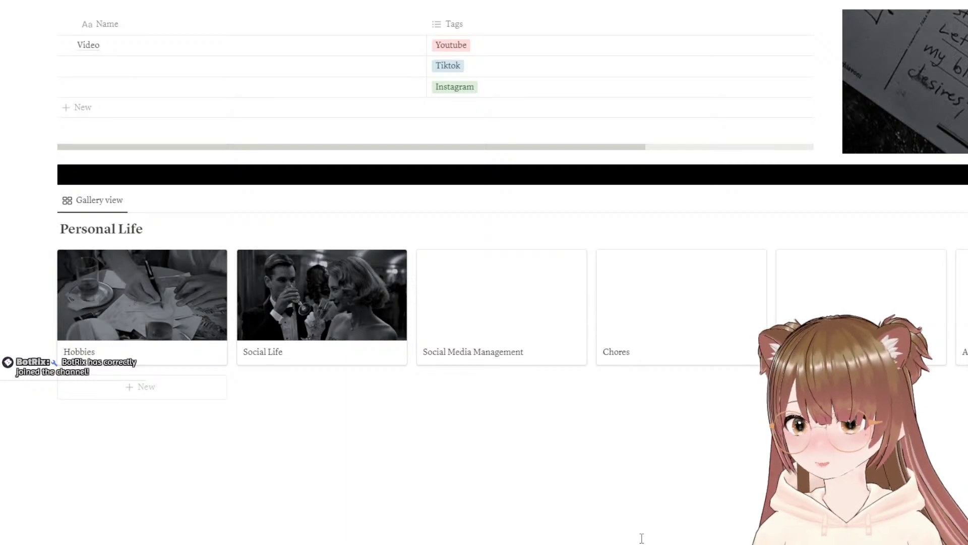
# Step: Upload the dark image of two people at a desk to the Social Media Management card's Files & media property and close the card
pyautogui.scroll(20, 641, 538)
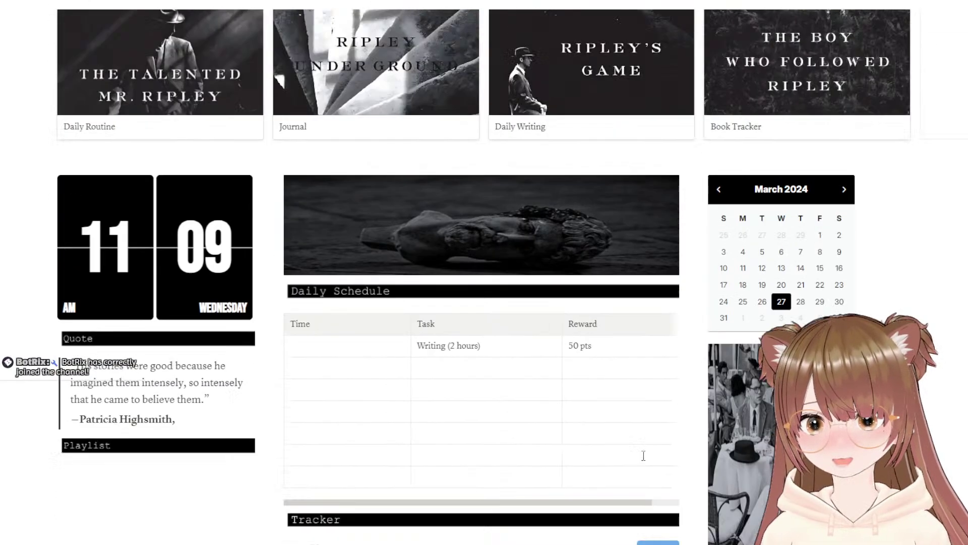
pyautogui.scroll(2, 639, 454)
pyautogui.scroll(-6, 595, 419)
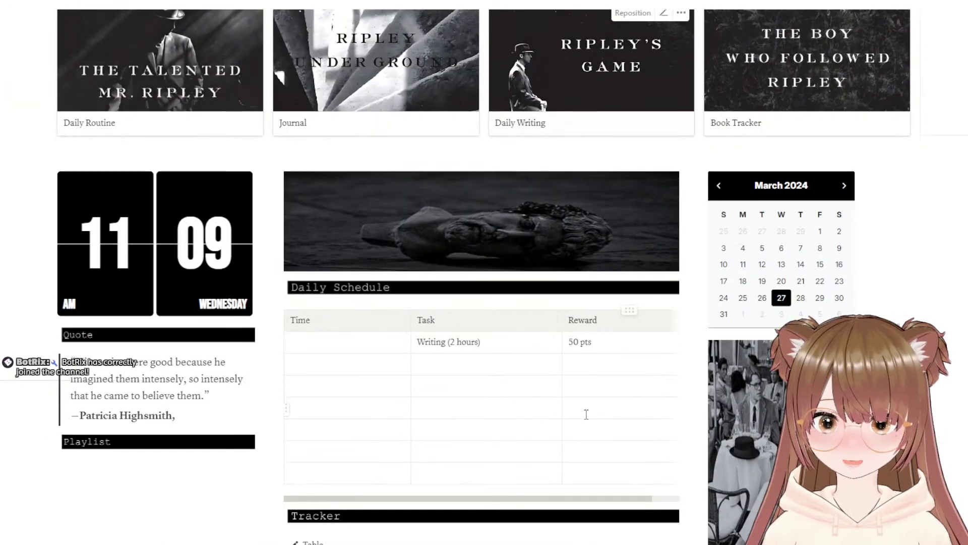
pyautogui.scroll(-15, 587, 414)
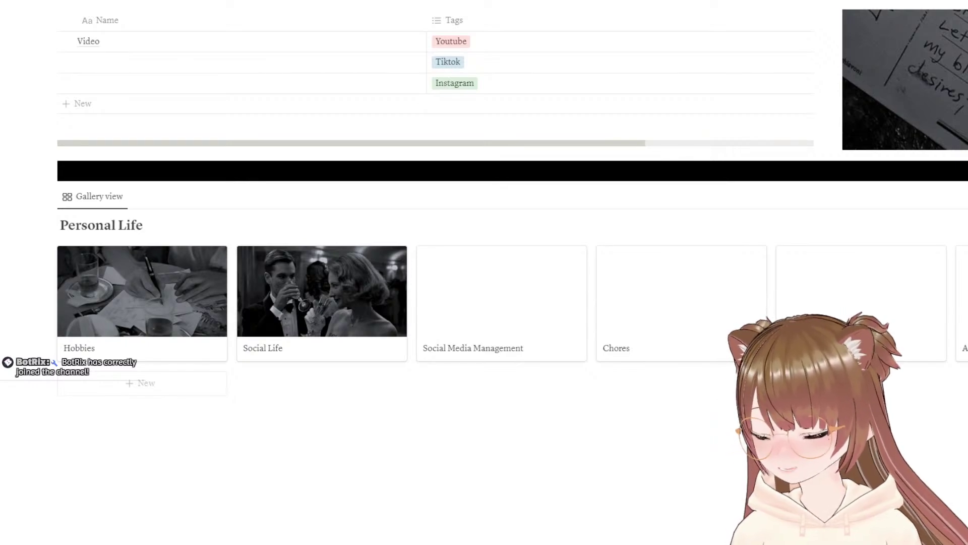
pyautogui.click(516, 298)
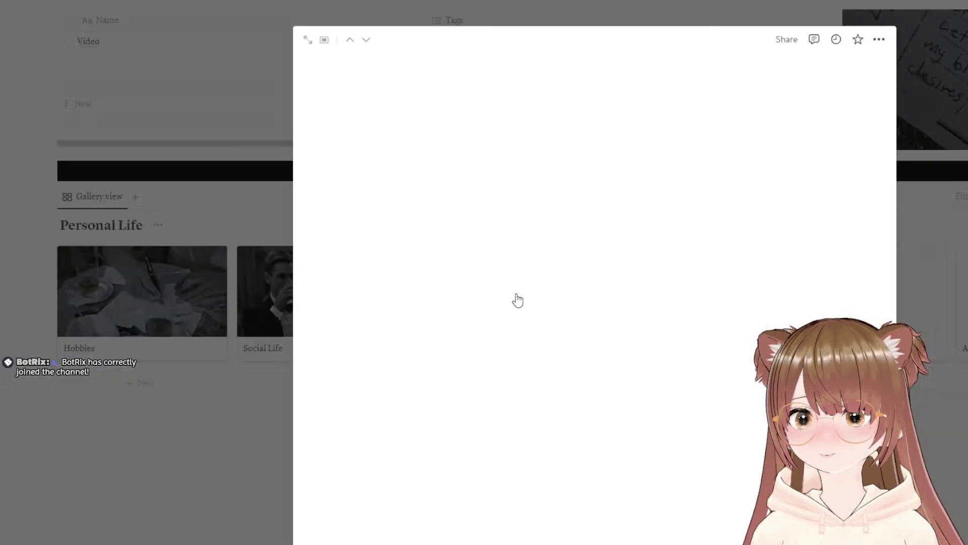
pyautogui.click(491, 174)
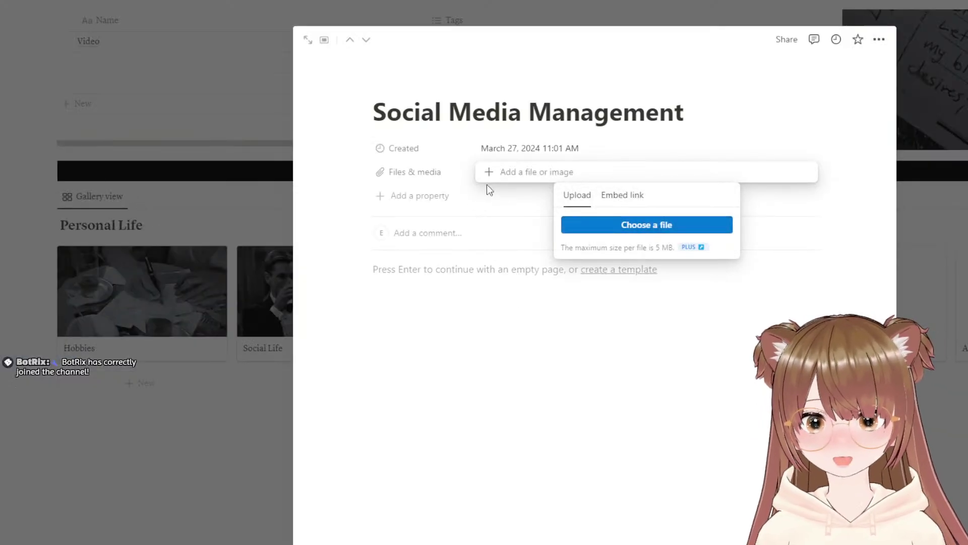
pyautogui.click(558, 373)
pyautogui.press('Escape')
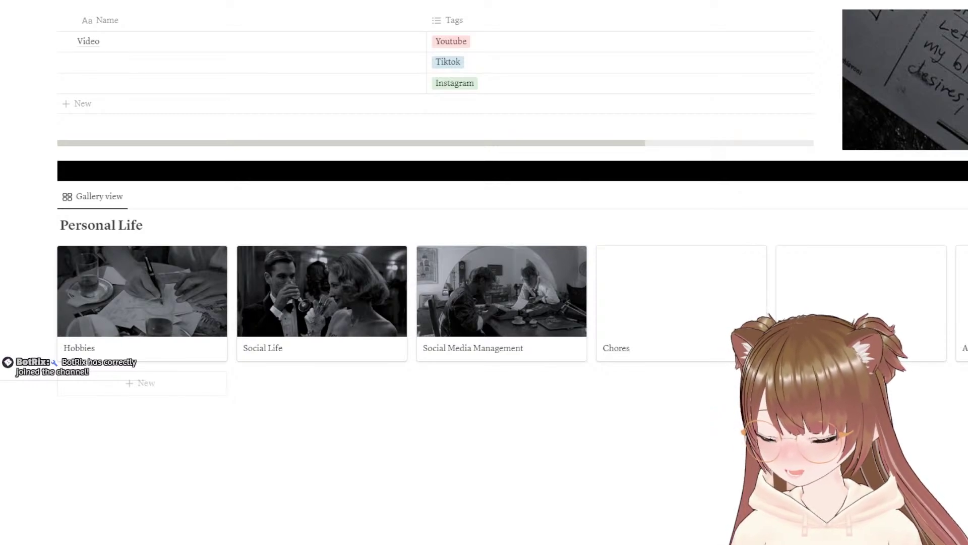
# Step: Upload the image of a smoking man adjusting his glasses to the Chores card's Files & media property and close the card
pyautogui.click(670, 311)
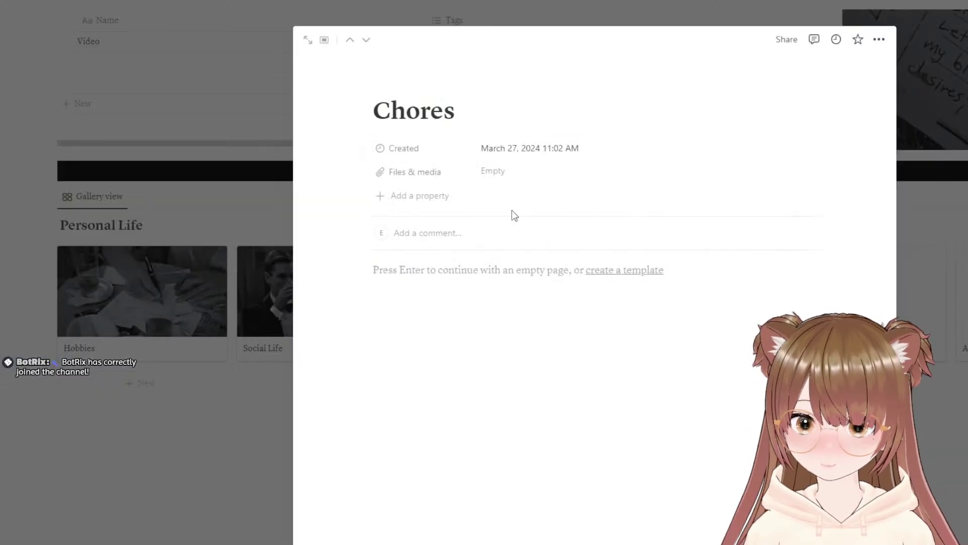
pyautogui.click(494, 171)
pyautogui.click(645, 229)
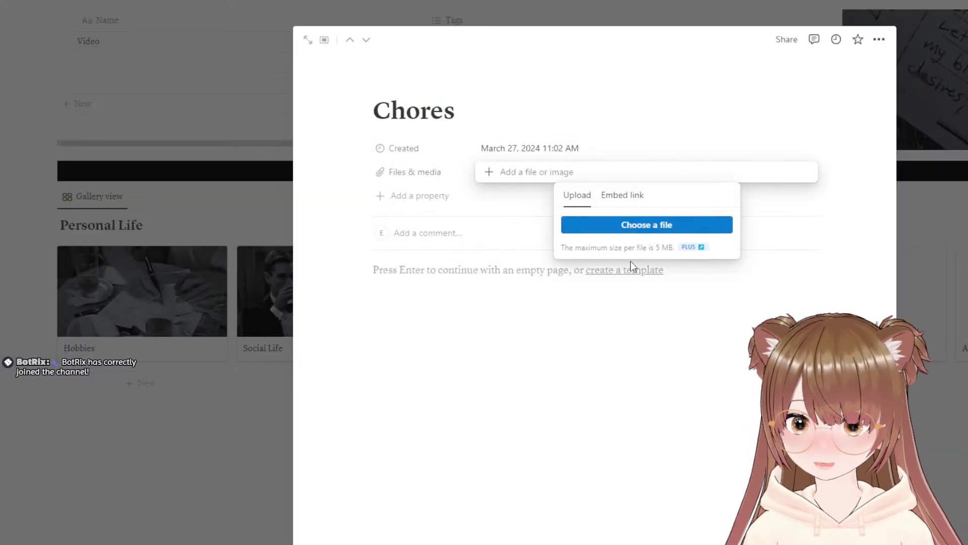
pyautogui.doubleClick(257, 99)
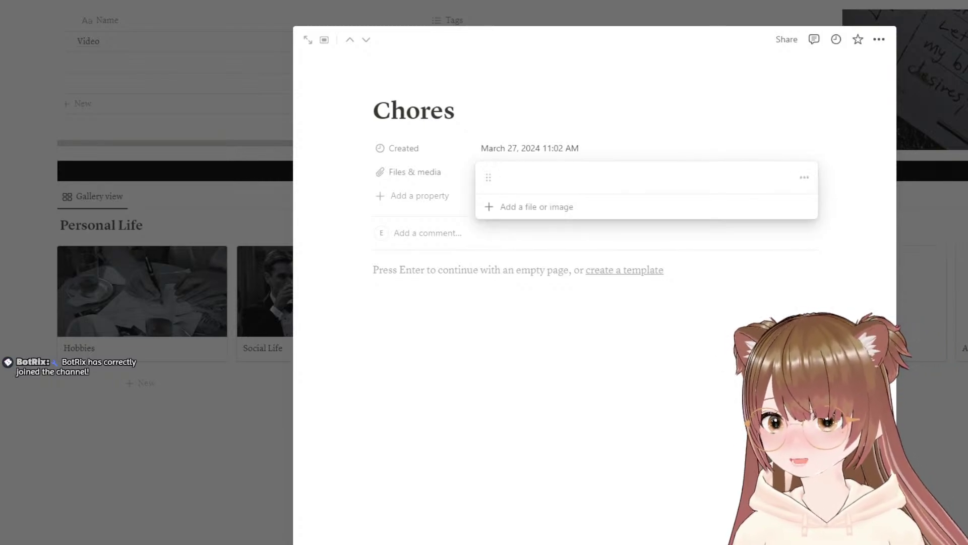
pyautogui.press('Escape')
pyautogui.press('Escape')
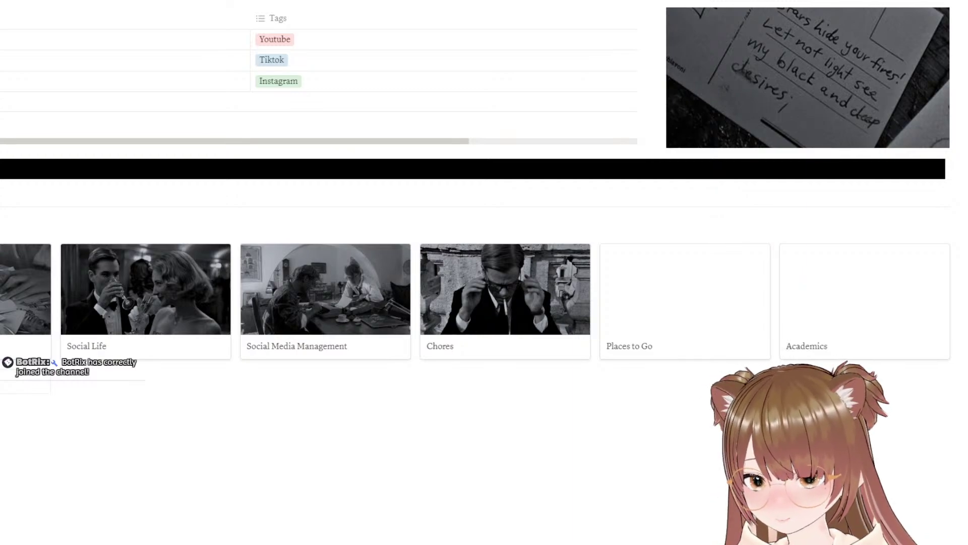
# Step: Upload the black-and-white Colosseum image to the Places to Go card's Files & media property and close the card
pyautogui.click(659, 318)
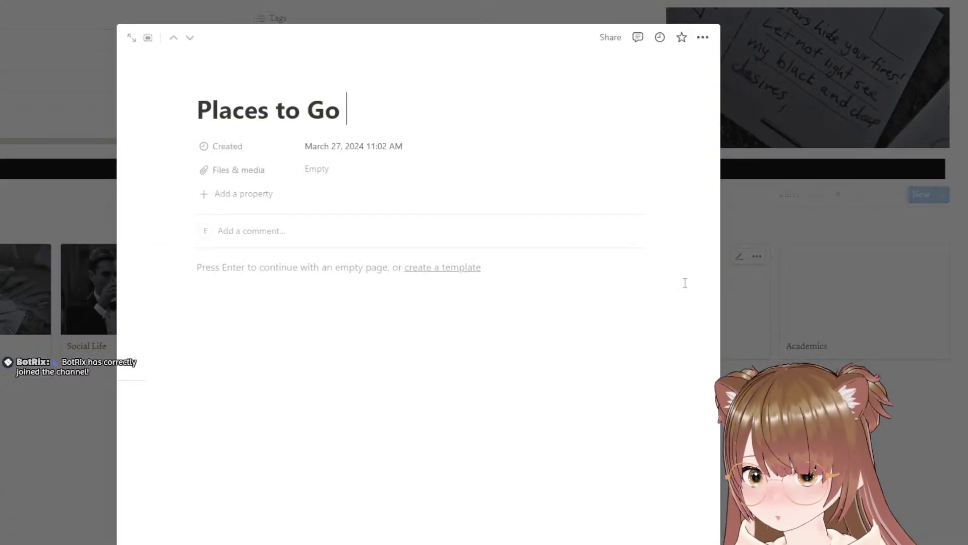
pyautogui.click(367, 169)
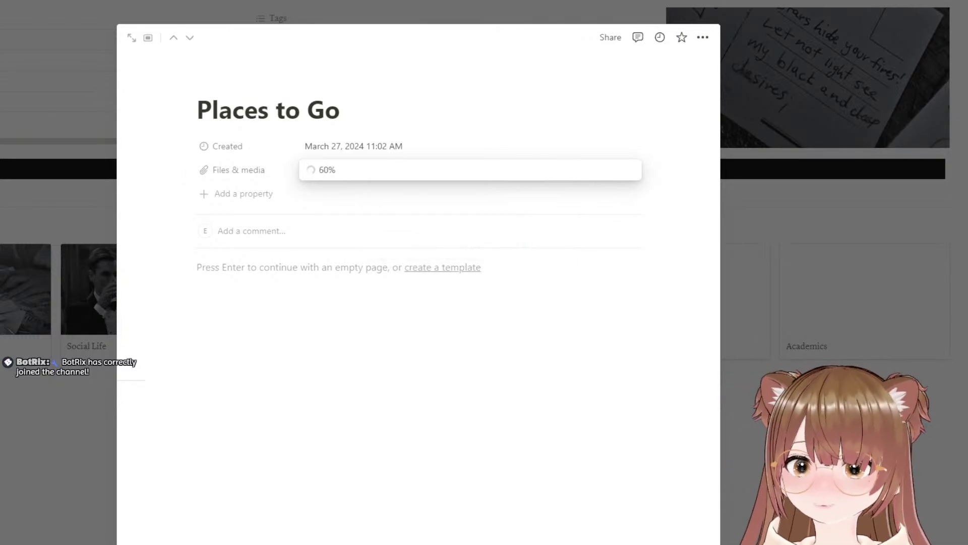
pyautogui.press('Escape')
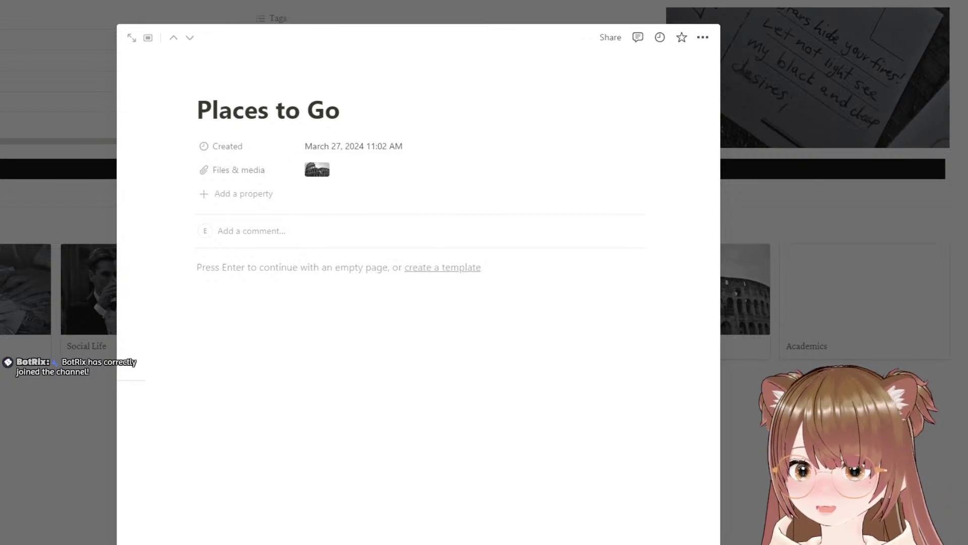
pyautogui.press('Escape')
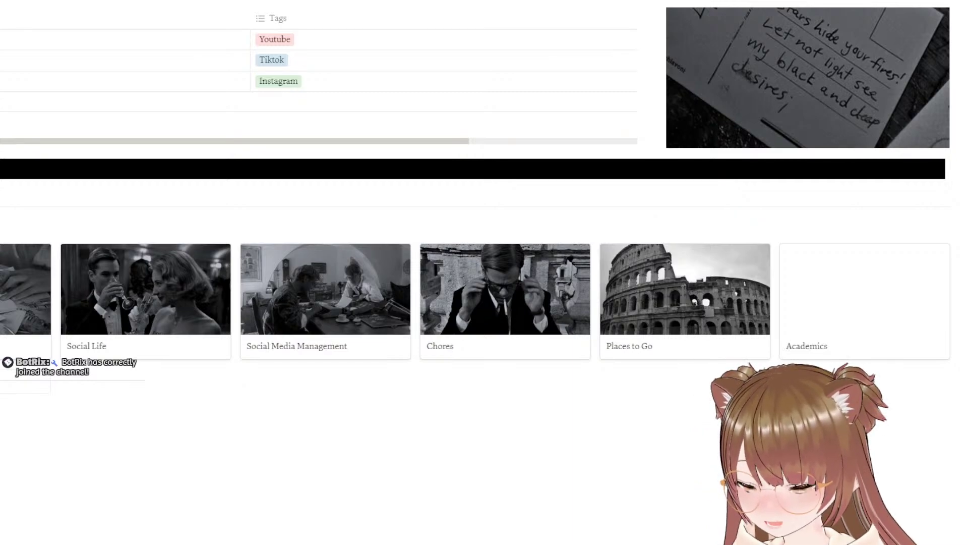
# Step: Upload the black-and-white image of two seated men to the Academics card's Files & media property and close the card
pyautogui.click(802, 308)
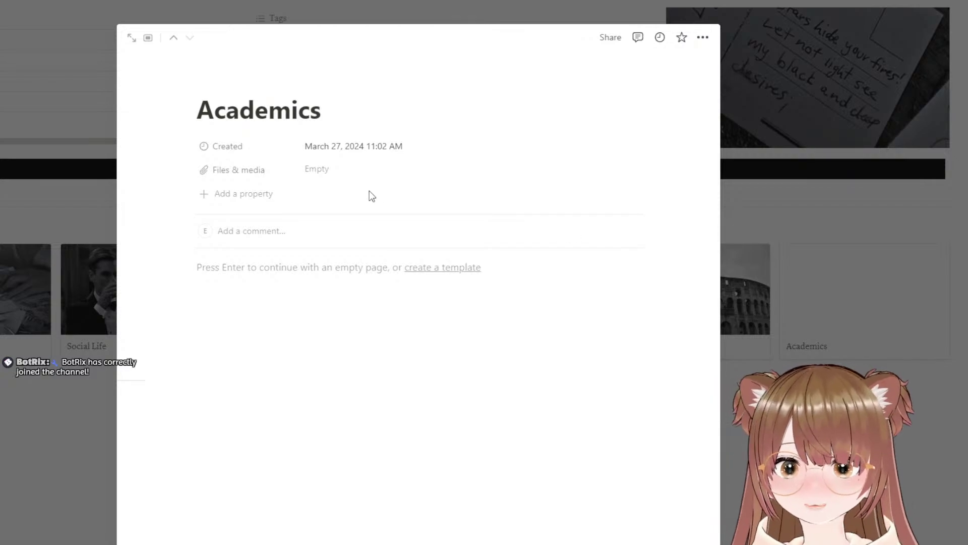
pyautogui.click(313, 169)
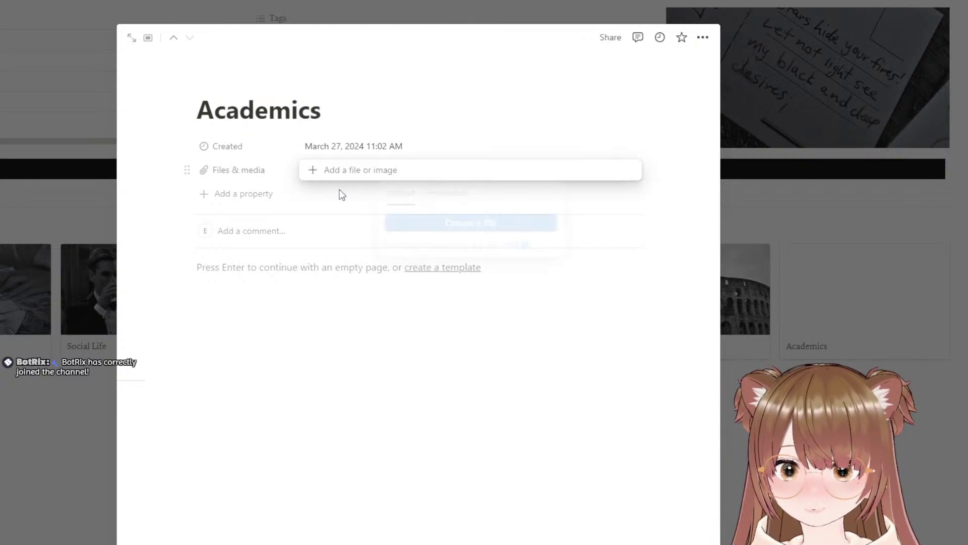
pyautogui.doubleClick(25, 92)
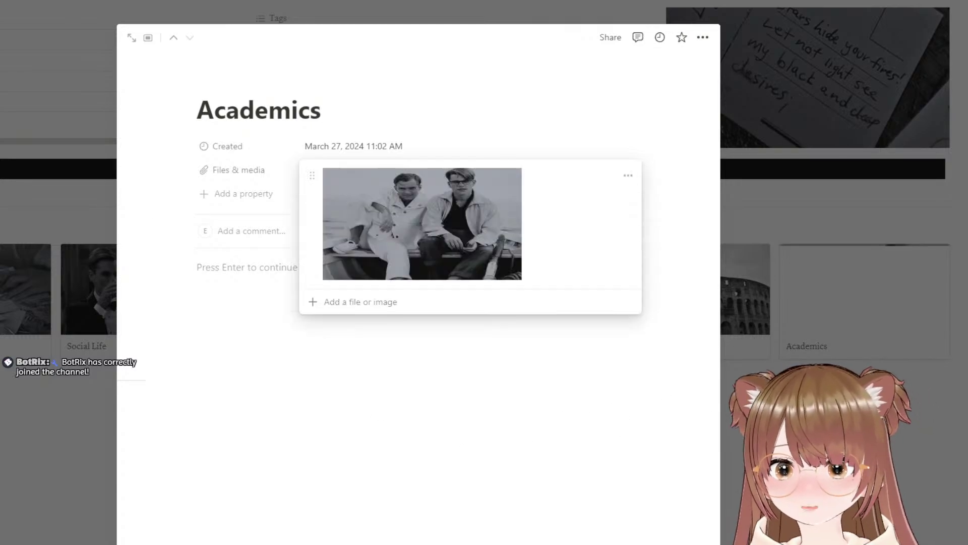
pyautogui.press('Escape')
pyautogui.press('Escape')
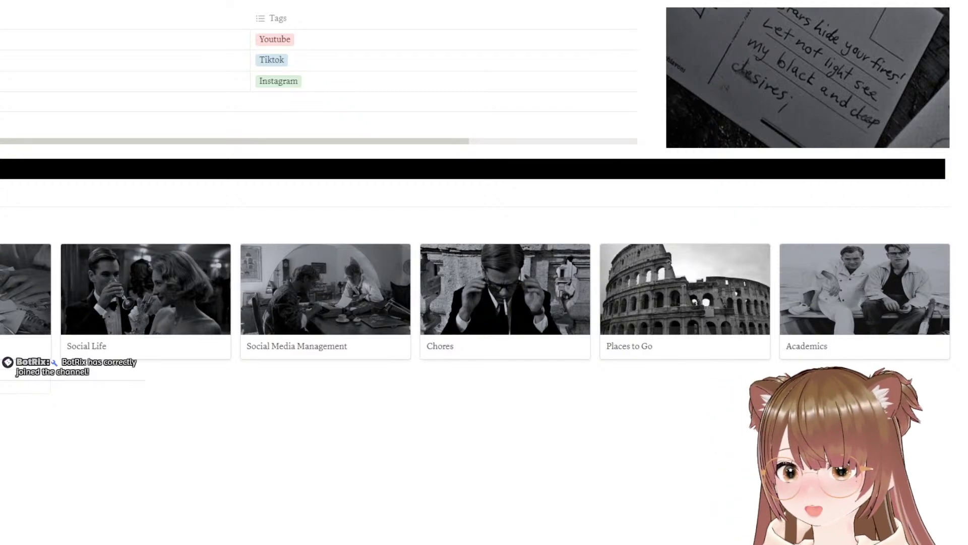
# Step: Review the dashboard from the Personal Life gallery up to the page cover, then back to the Daily Schedule and Tracker
pyautogui.scroll(4, 858, 454)
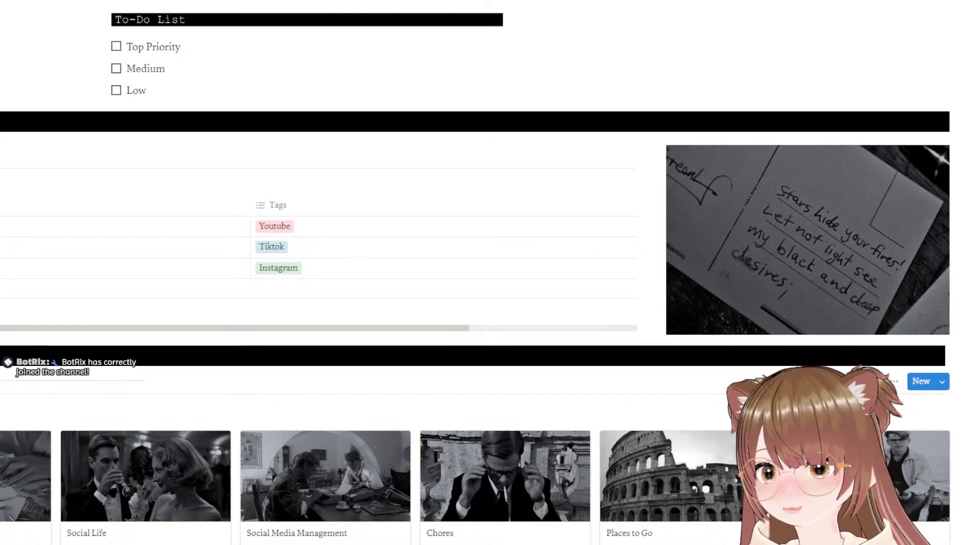
pyautogui.scroll(2, 475, 272)
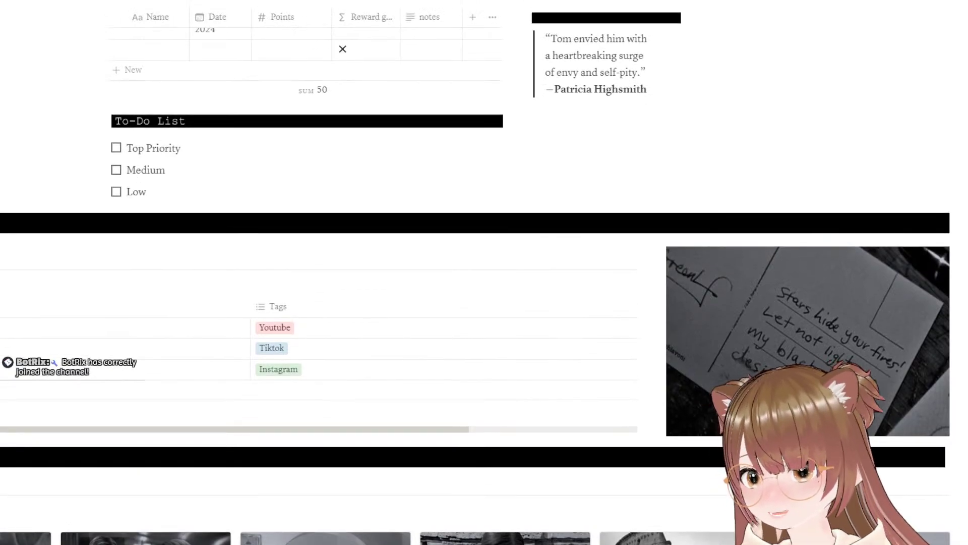
pyautogui.scroll(1, 475, 272)
pyautogui.scroll(1, 475, 273)
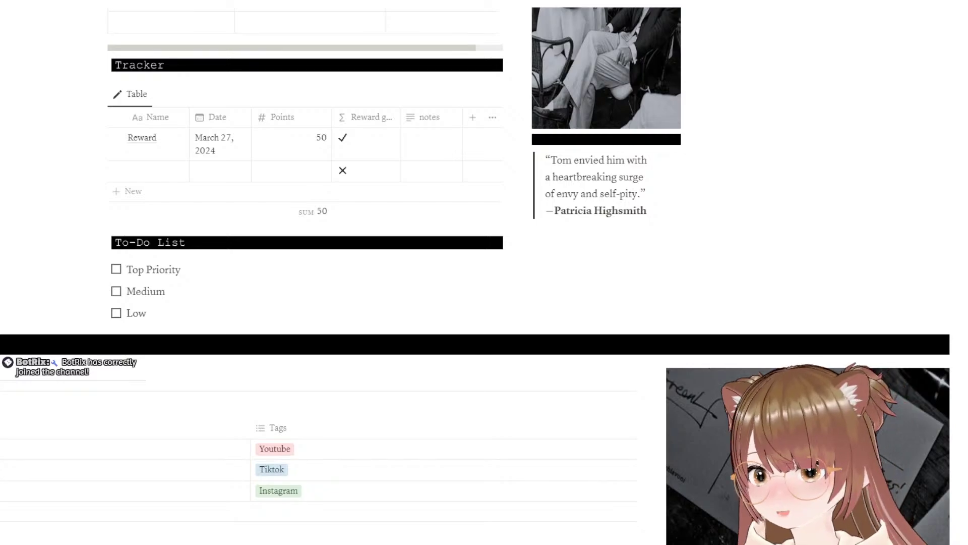
pyautogui.scroll(6, 475, 272)
pyautogui.scroll(8, 828, 297)
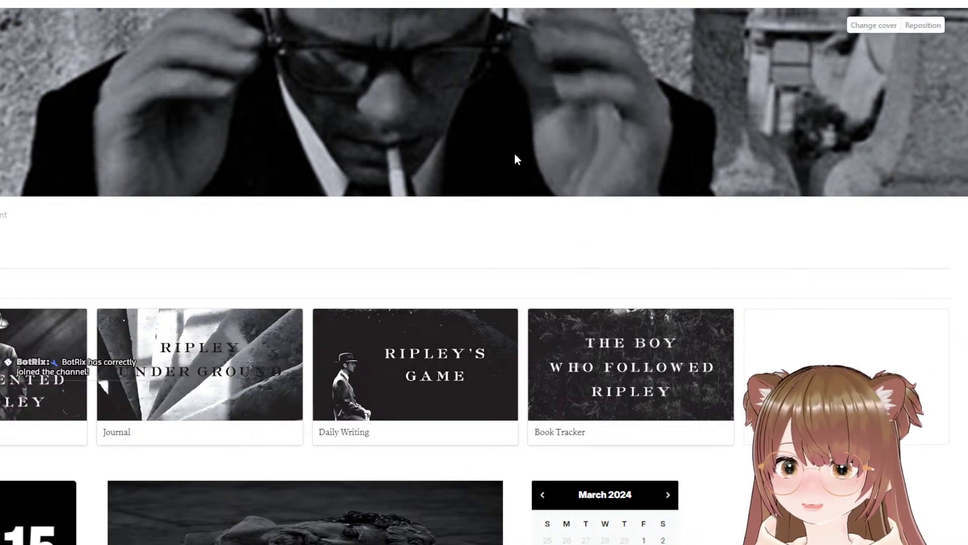
pyautogui.scroll(-4, 545, 183)
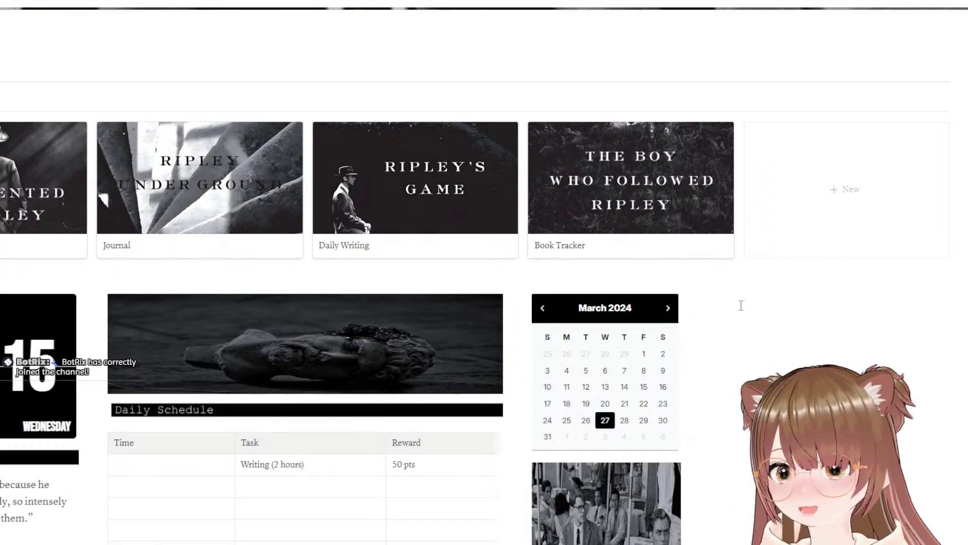
pyautogui.scroll(-6, 747, 309)
pyautogui.scroll(2, 748, 309)
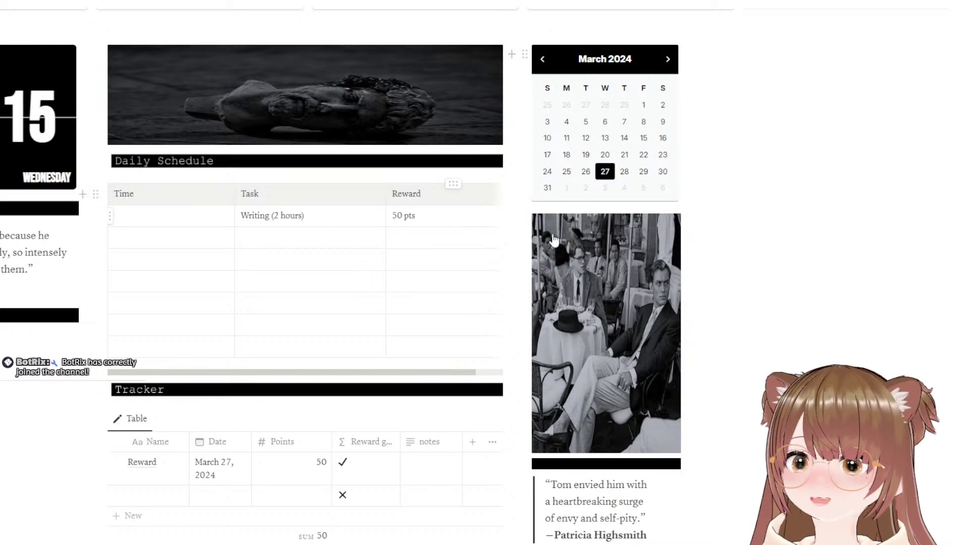
# Step: Review the dashboard's Daily Schedule, Tracker, To-Do List and calendar column, continuing down to the Personal Life gallery
pyautogui.scroll(-4, 736, 230)
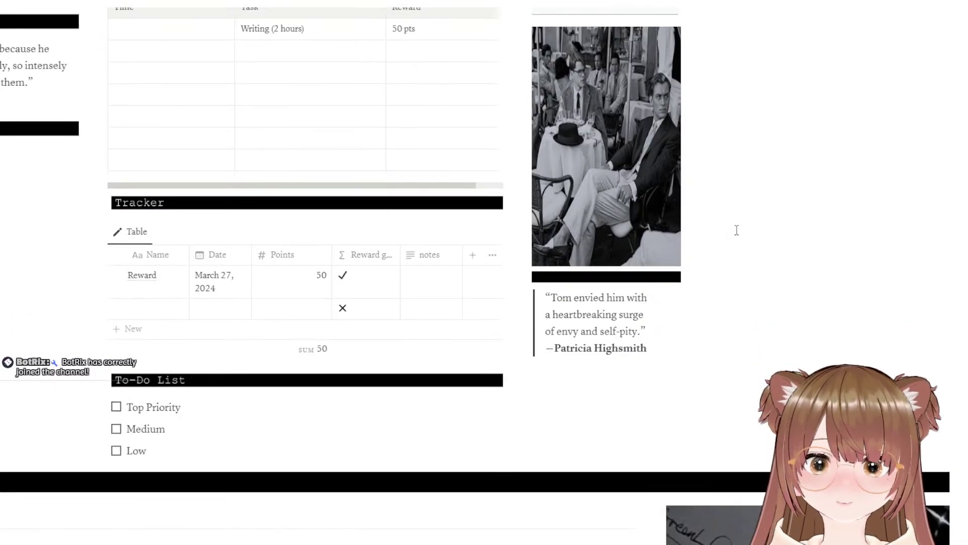
pyautogui.scroll(3, 737, 230)
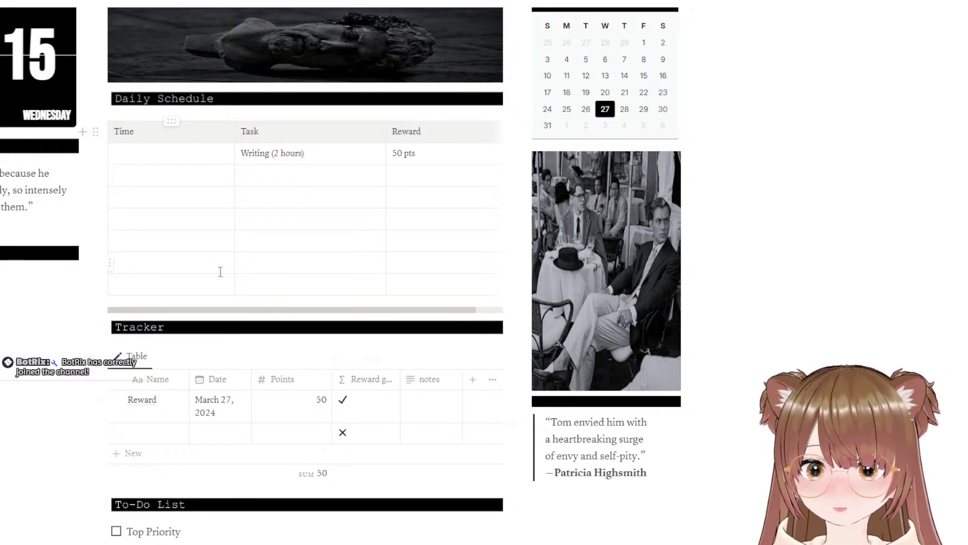
pyautogui.scroll(-4, 225, 257)
pyautogui.scroll(-5, 480, 139)
pyautogui.scroll(9, 480, 139)
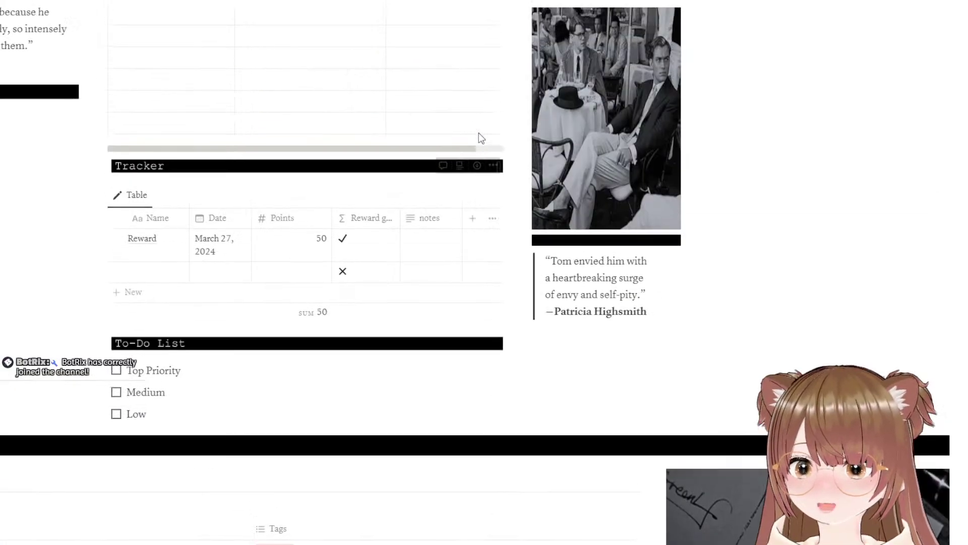
pyautogui.scroll(1, 612, 255)
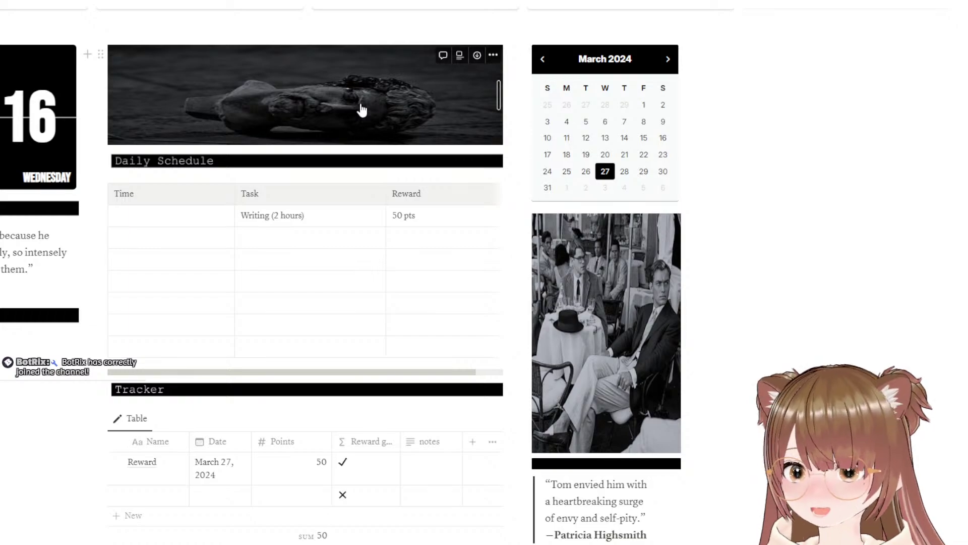
pyautogui.scroll(-8, 363, 106)
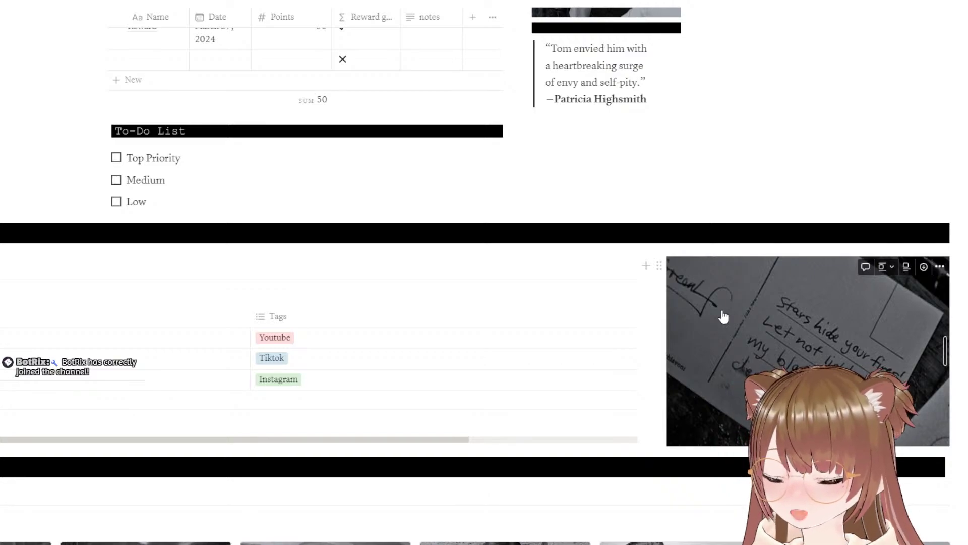
pyautogui.scroll(-4, 736, 294)
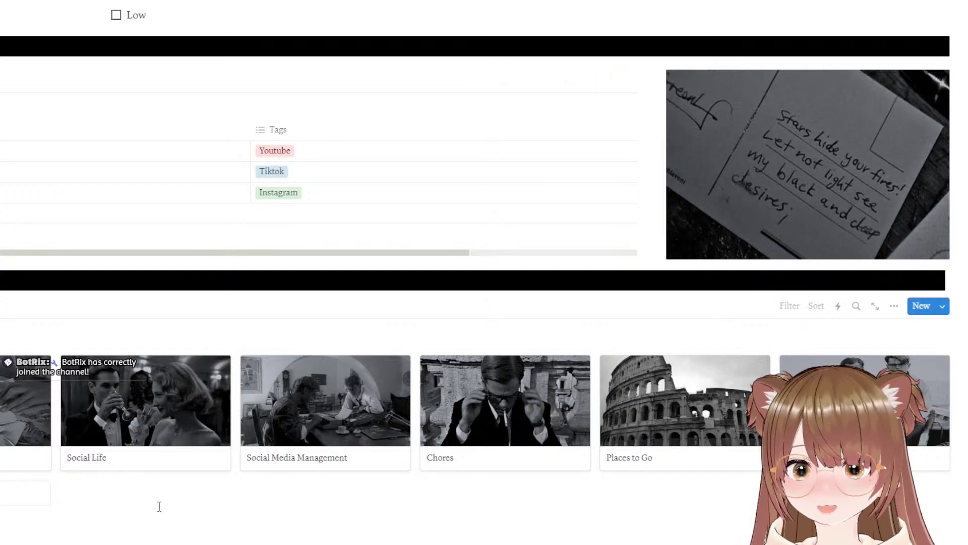
# Step: Add an empty text line below the Personal Life gallery at the end of the page
pyautogui.moveTo(158, 506); pyautogui.dragTo(165, 489)
pyautogui.press('Return')
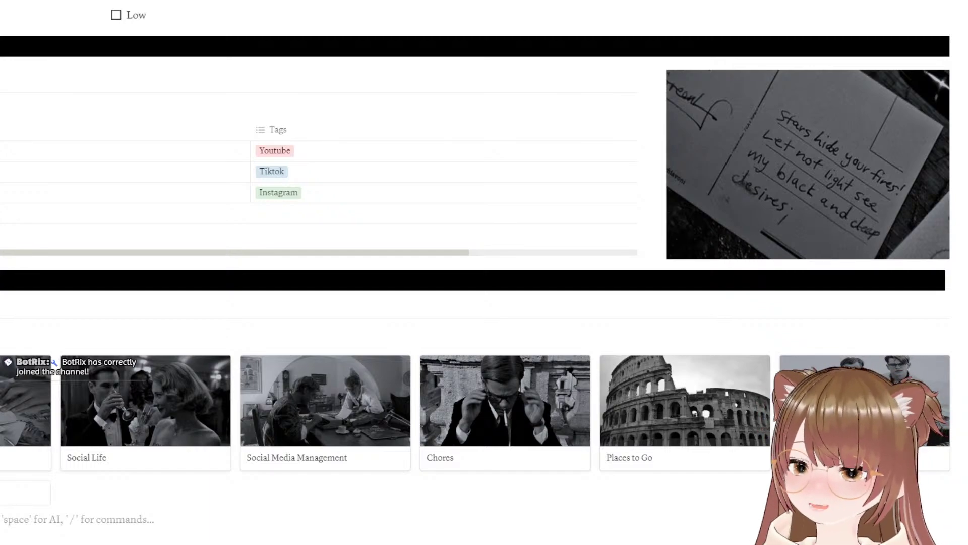
pyautogui.scroll(8, 58, 449)
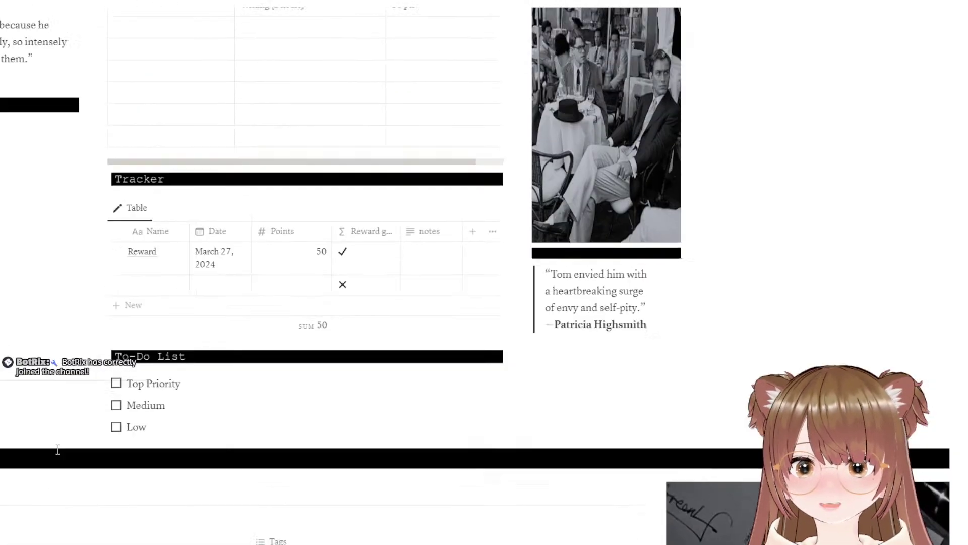
pyautogui.scroll(5, 58, 449)
pyautogui.scroll(7, 58, 449)
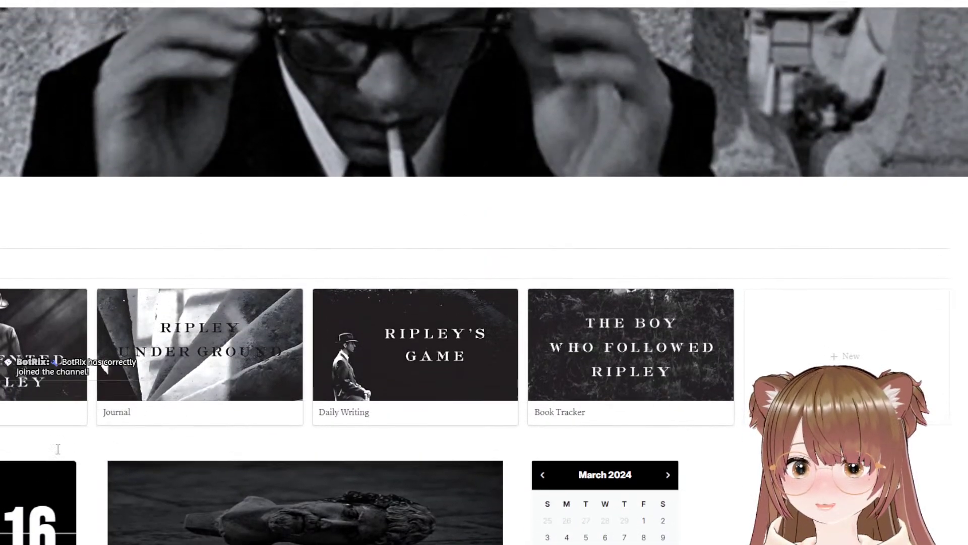